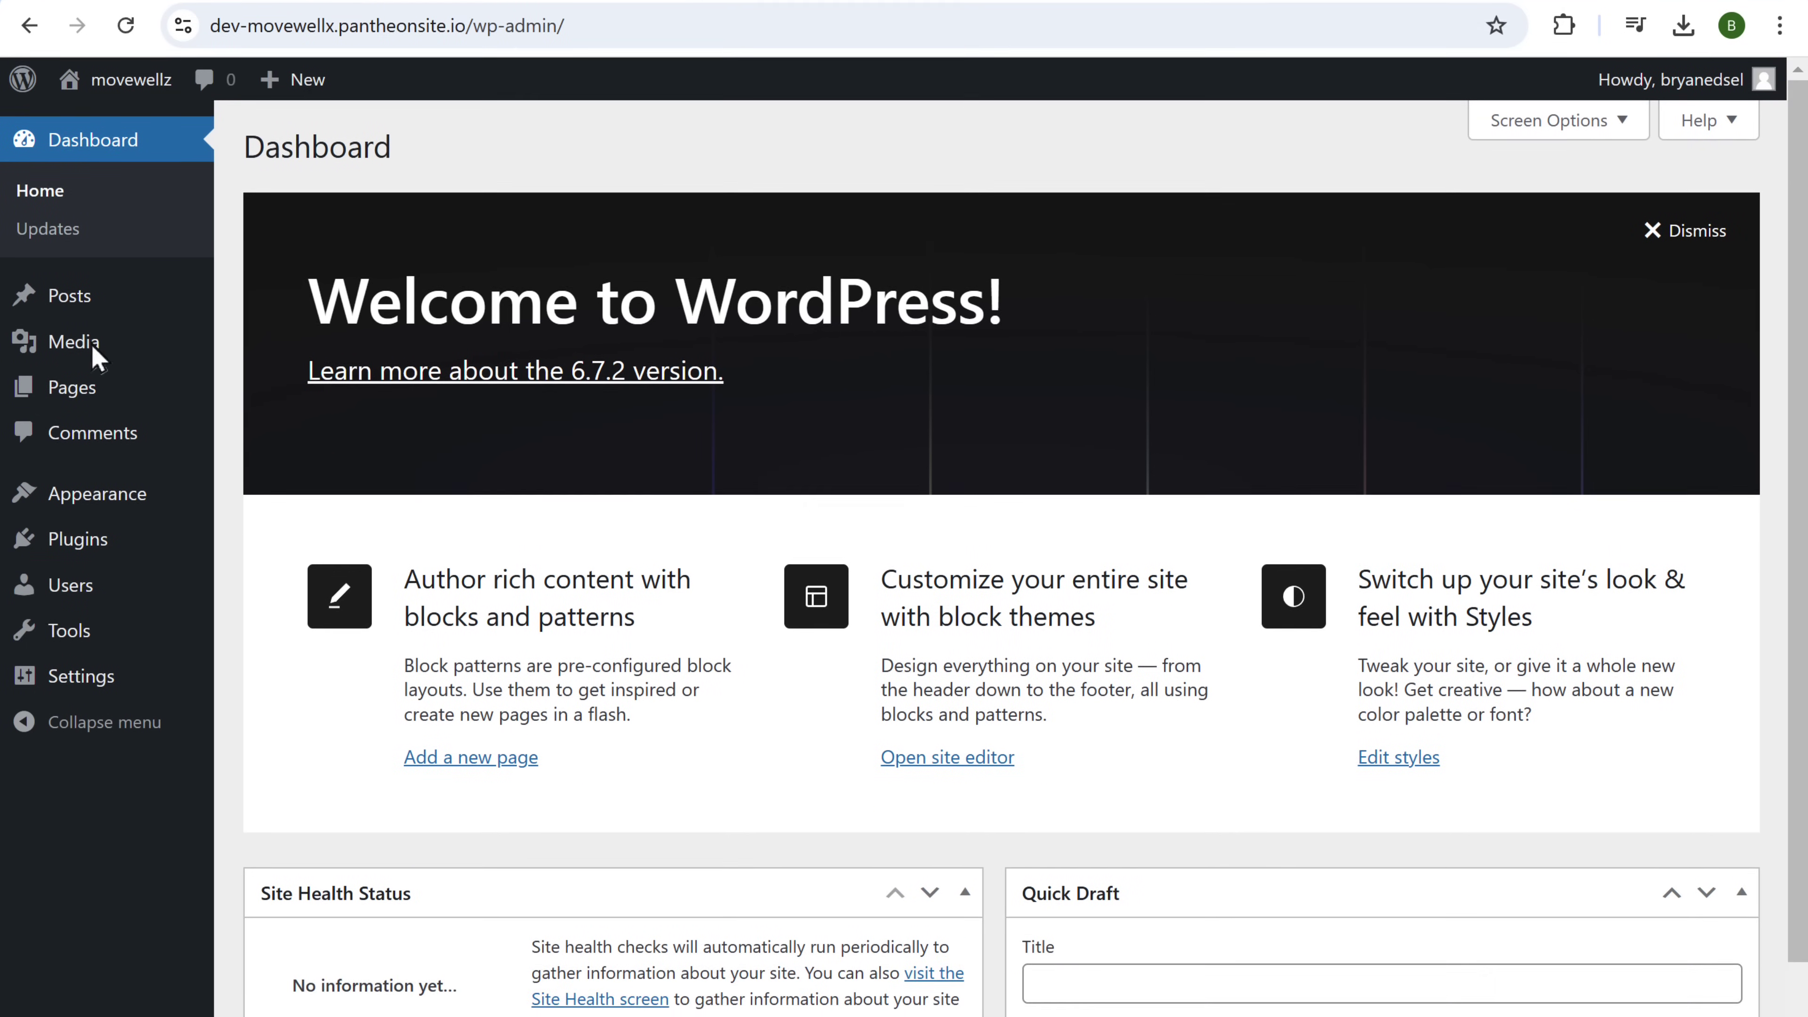
- Upload gw-website-builder-main.zip as a new plugin, install it, and activate it
mouse_move(77, 602)
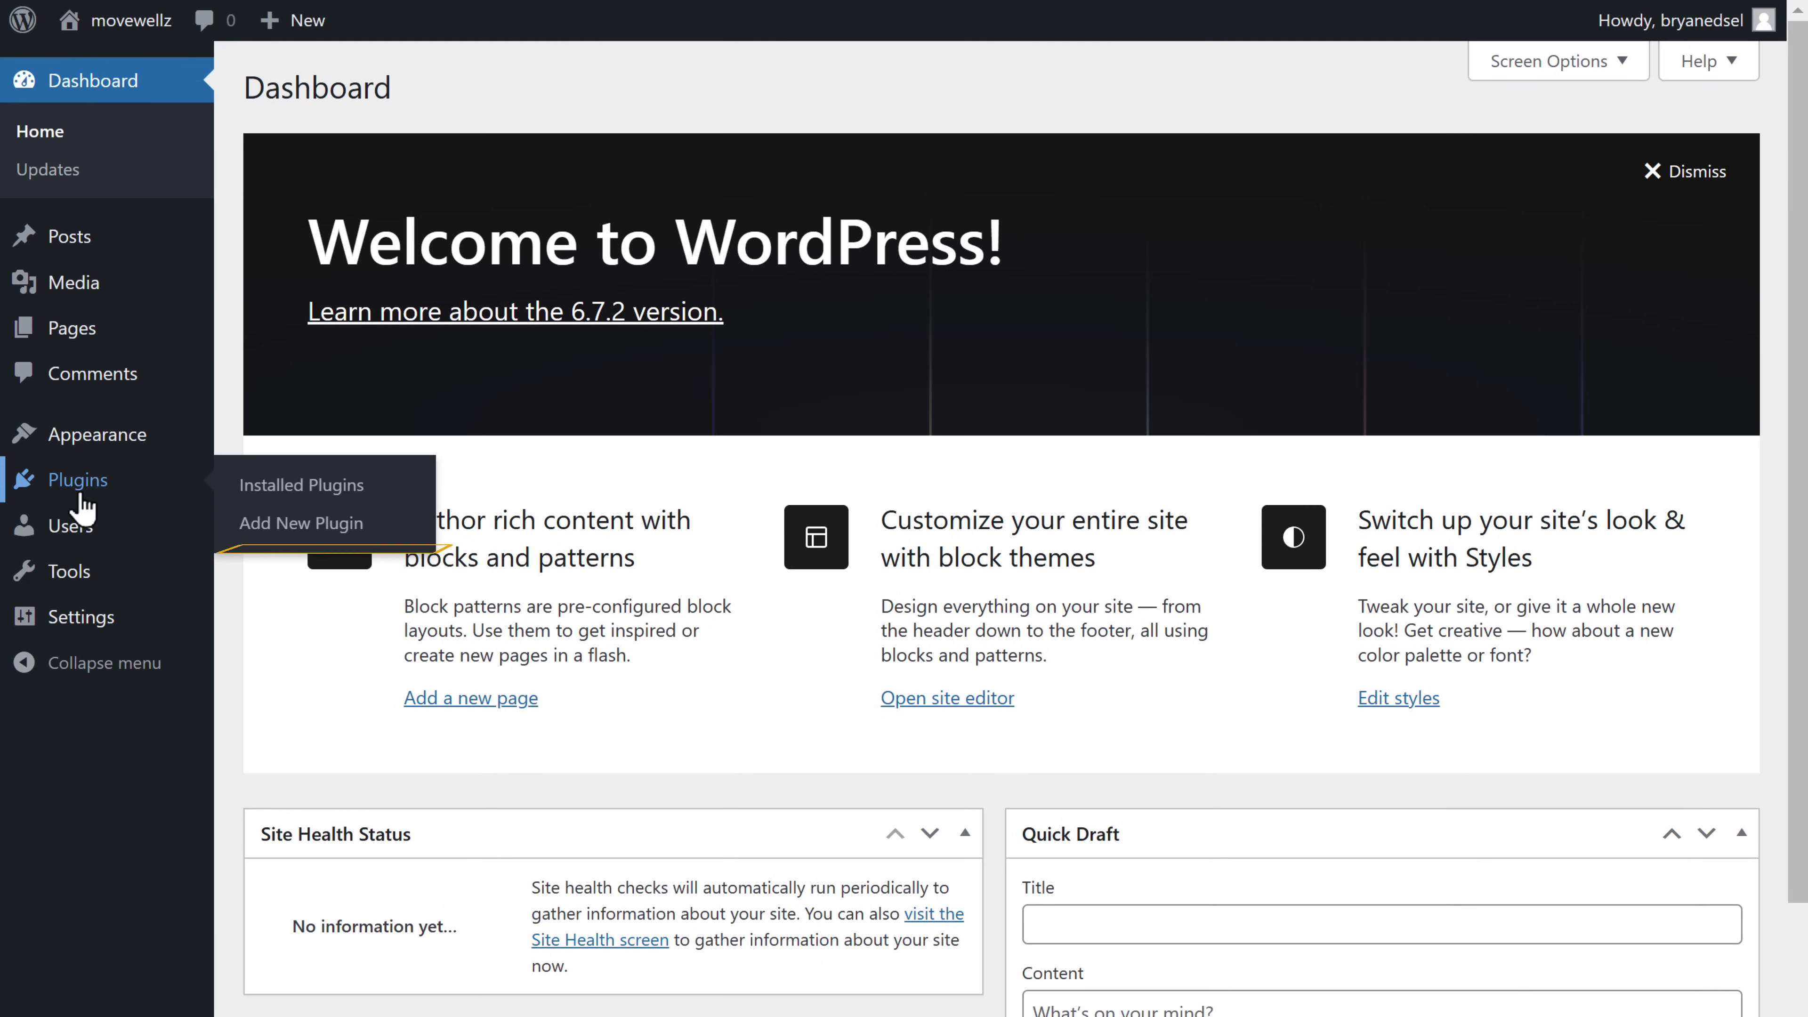
click(301, 524)
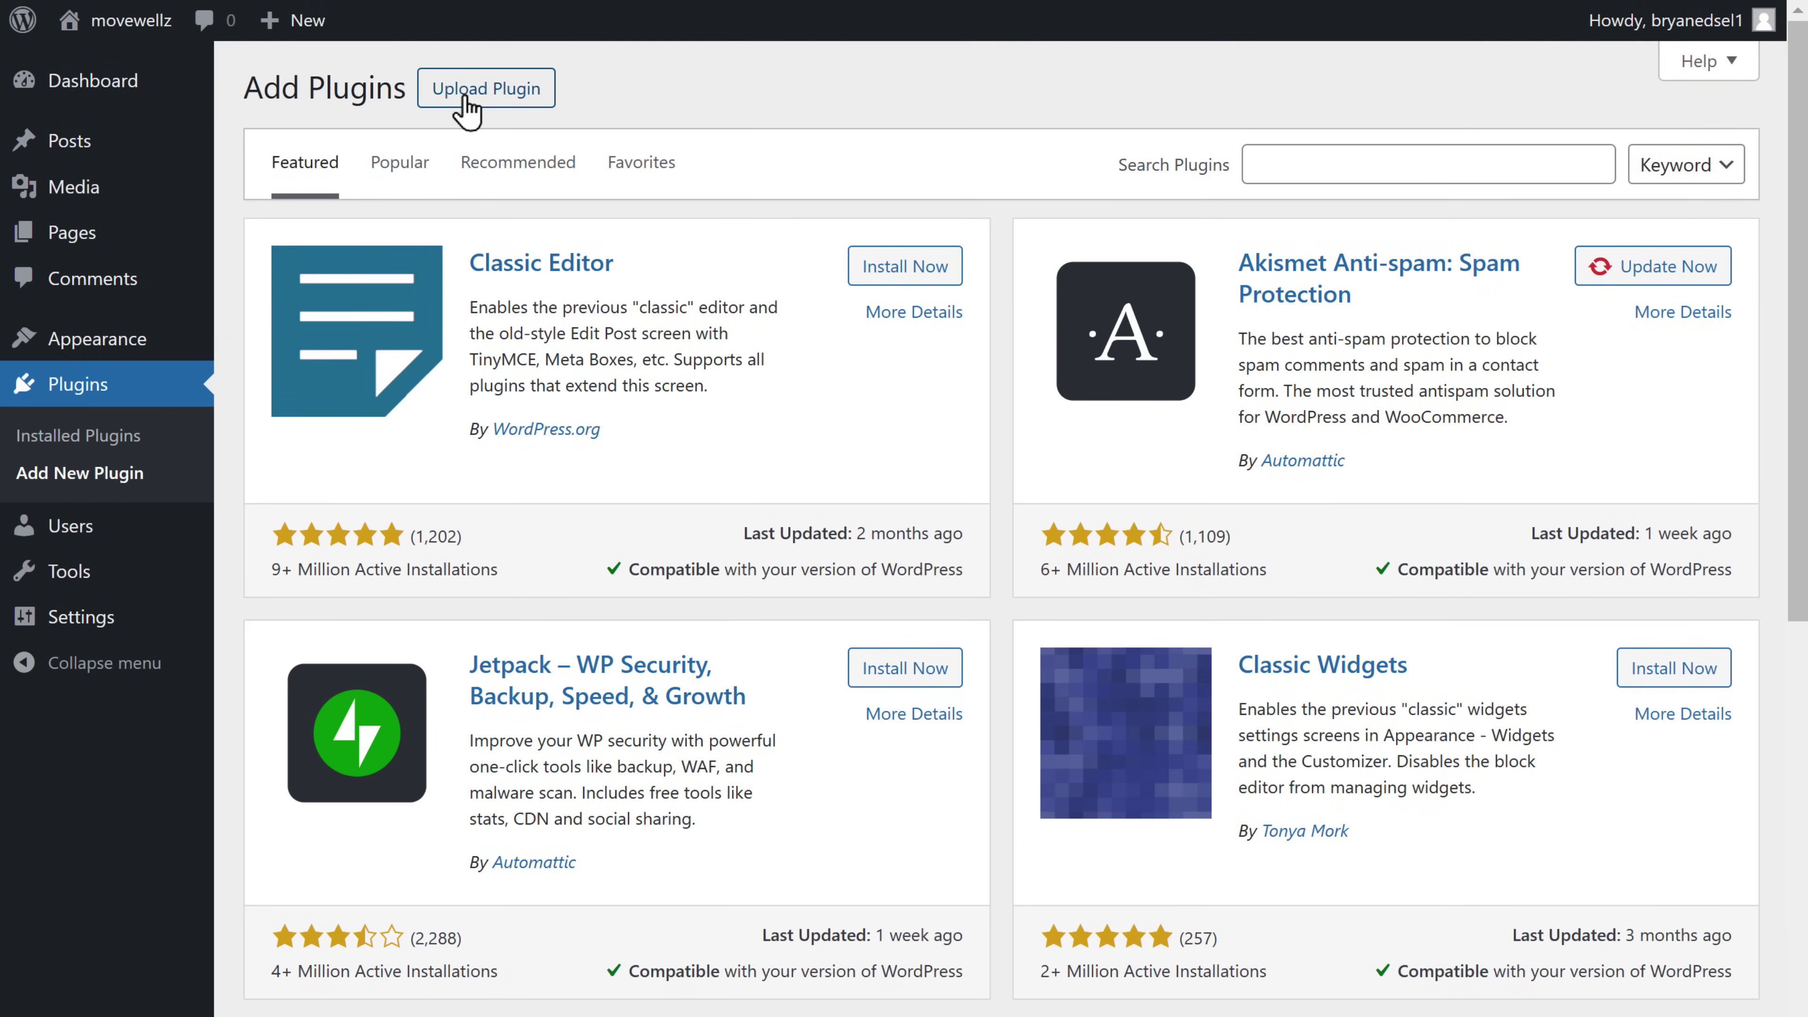
click(466, 92)
key(alt+Tab)
click(323, 297)
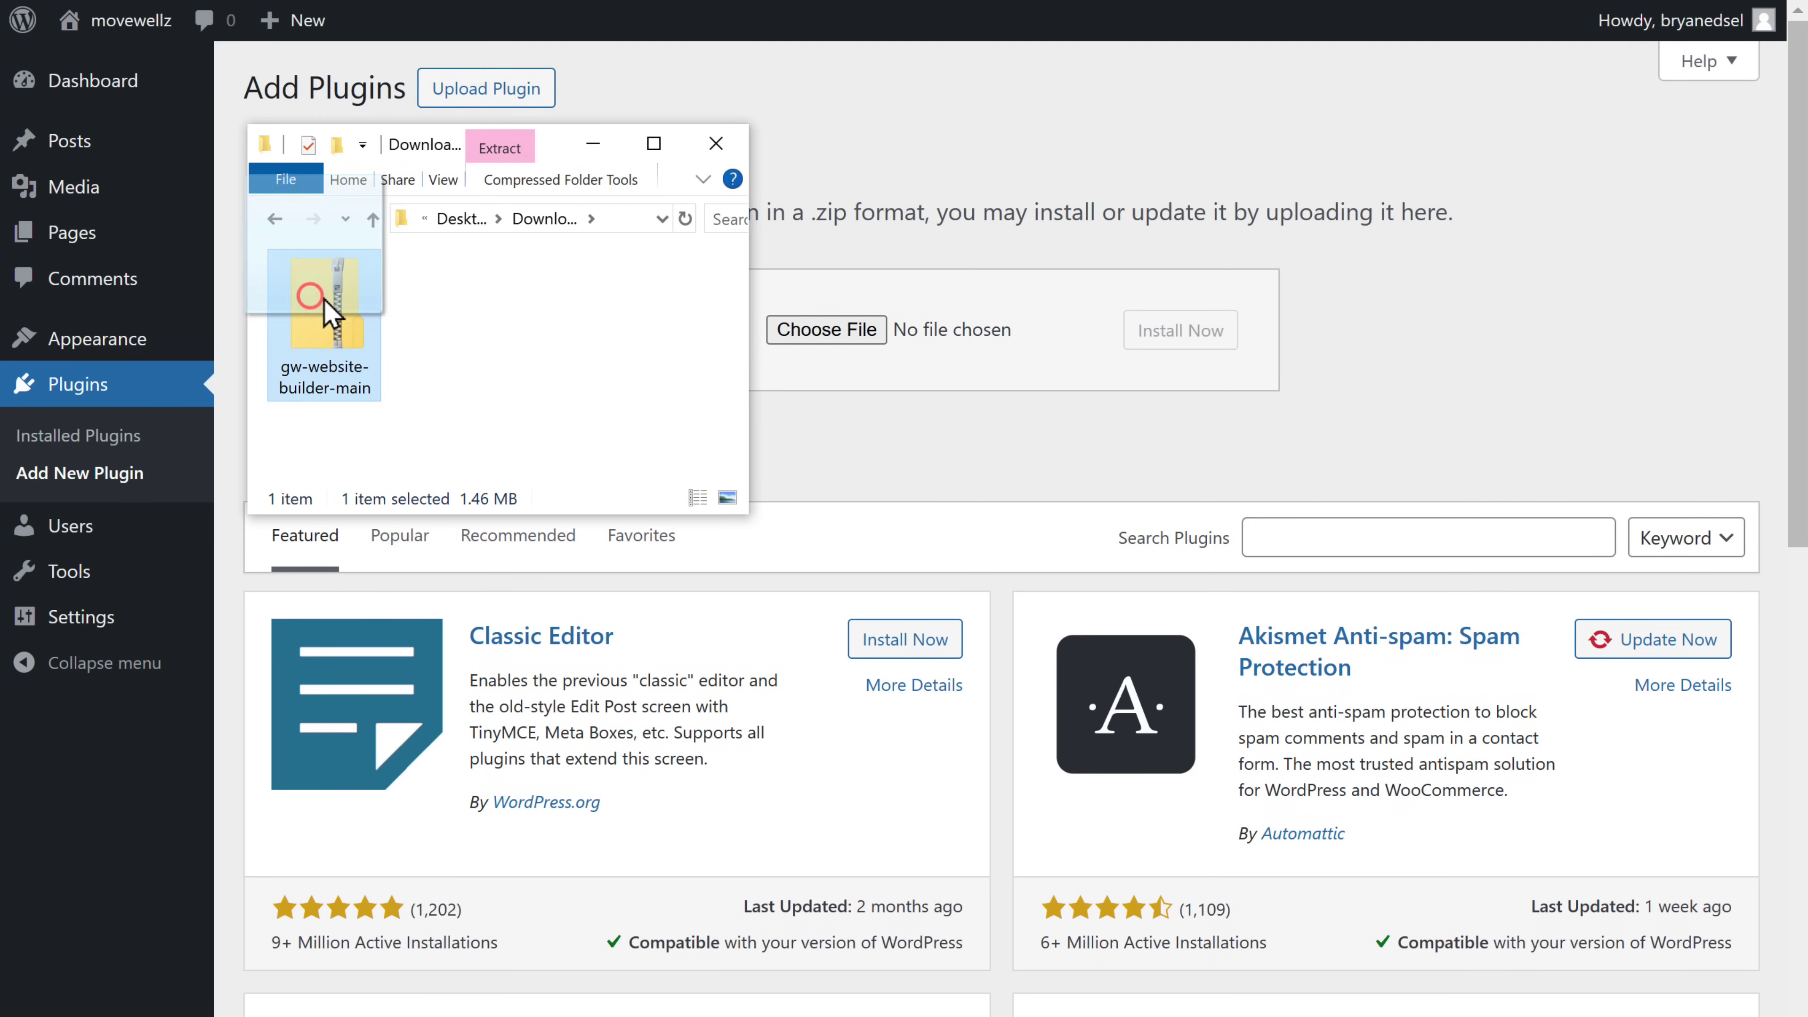
drag(323, 297, 819, 341)
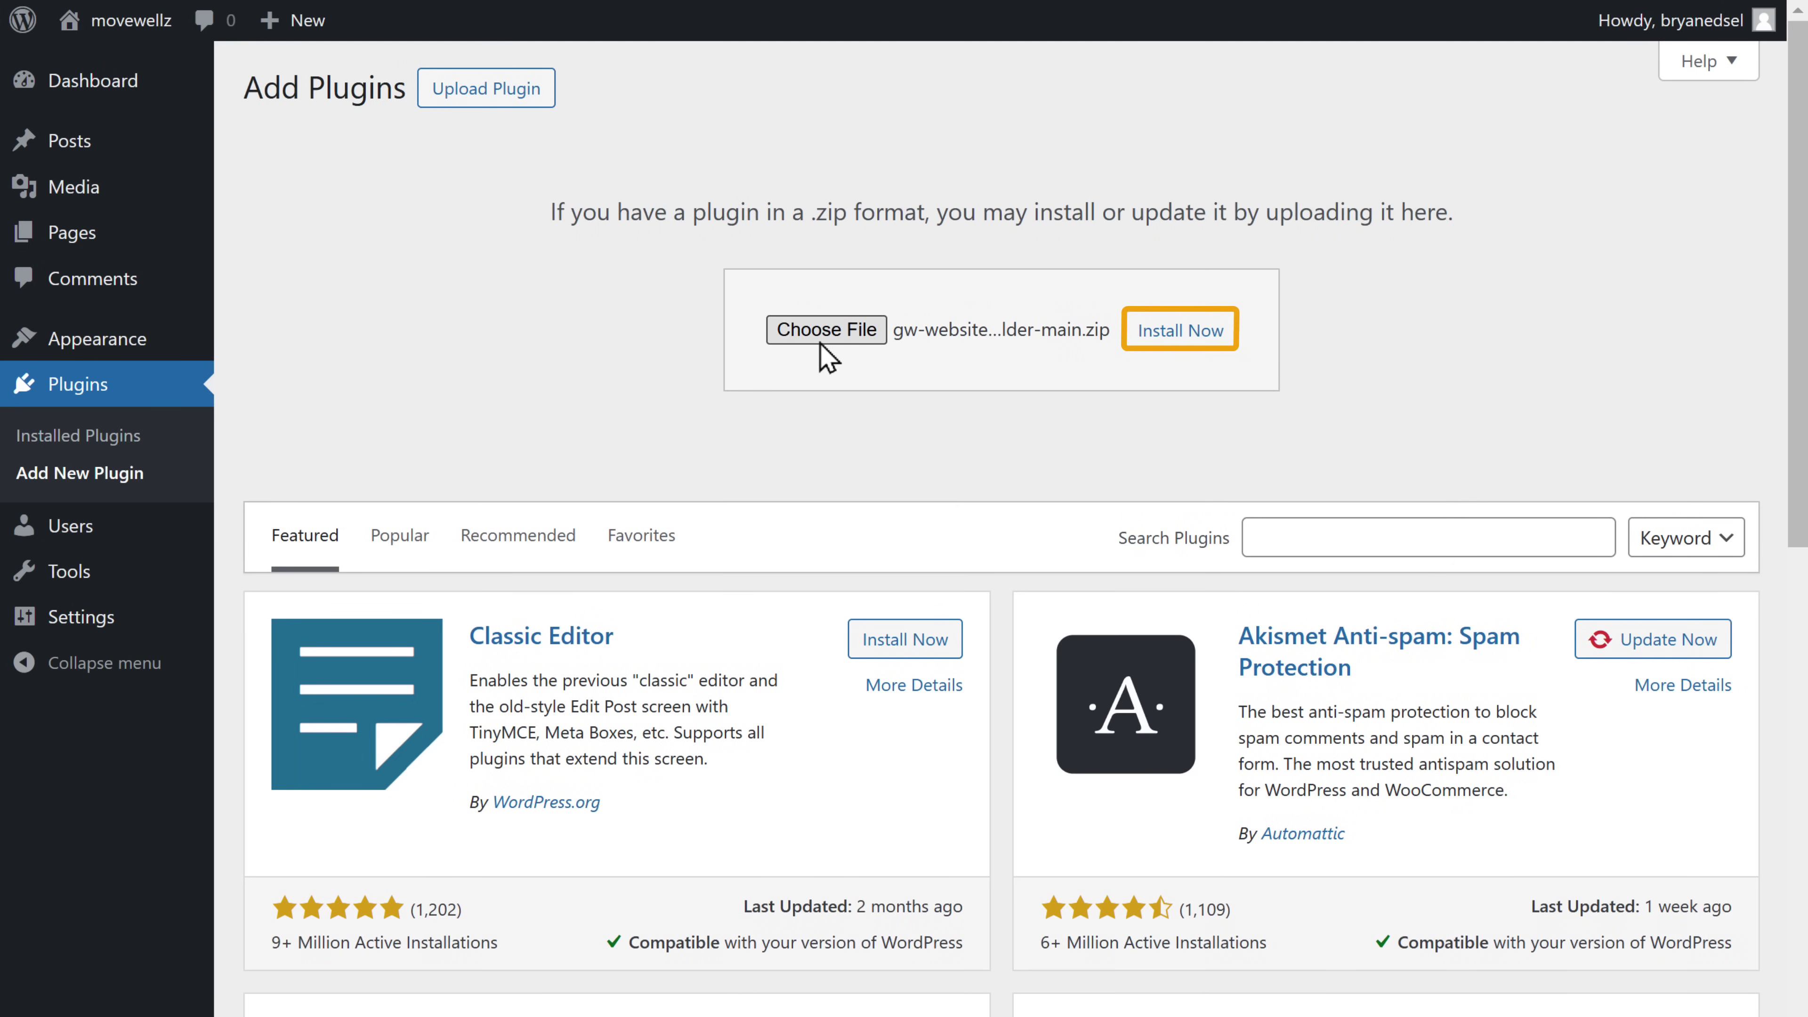
click(1162, 339)
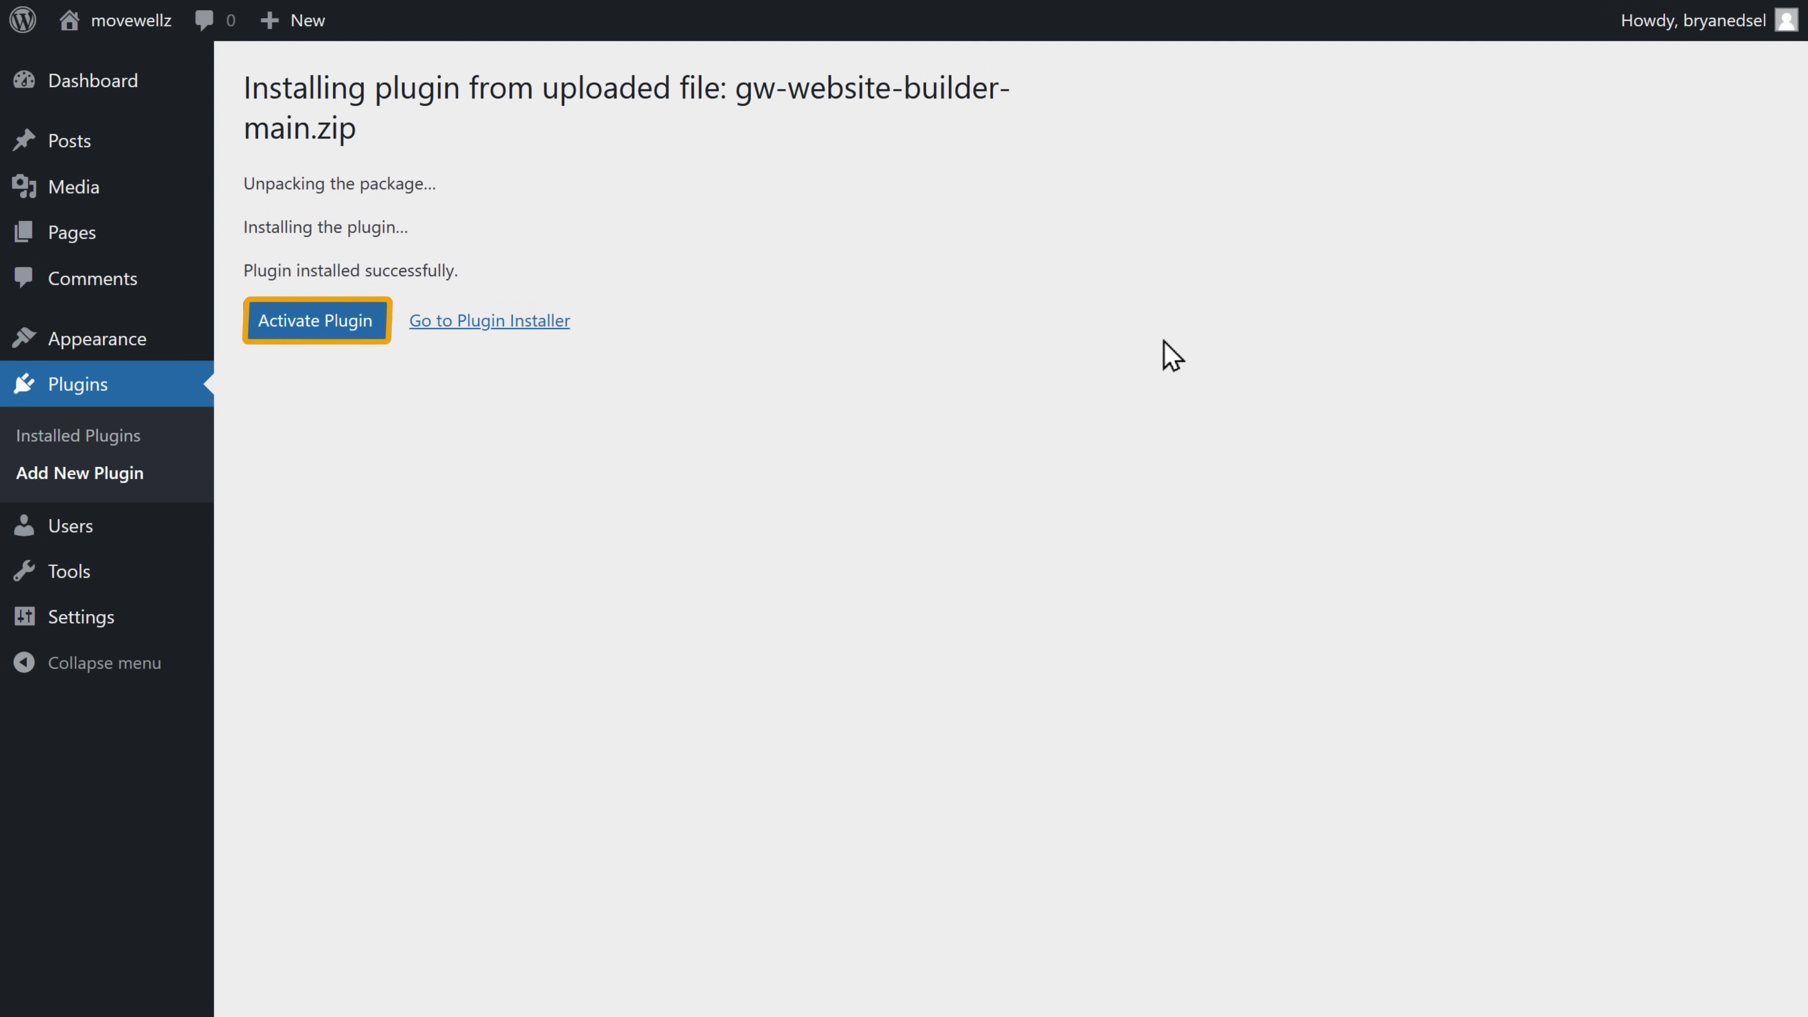
click(368, 332)
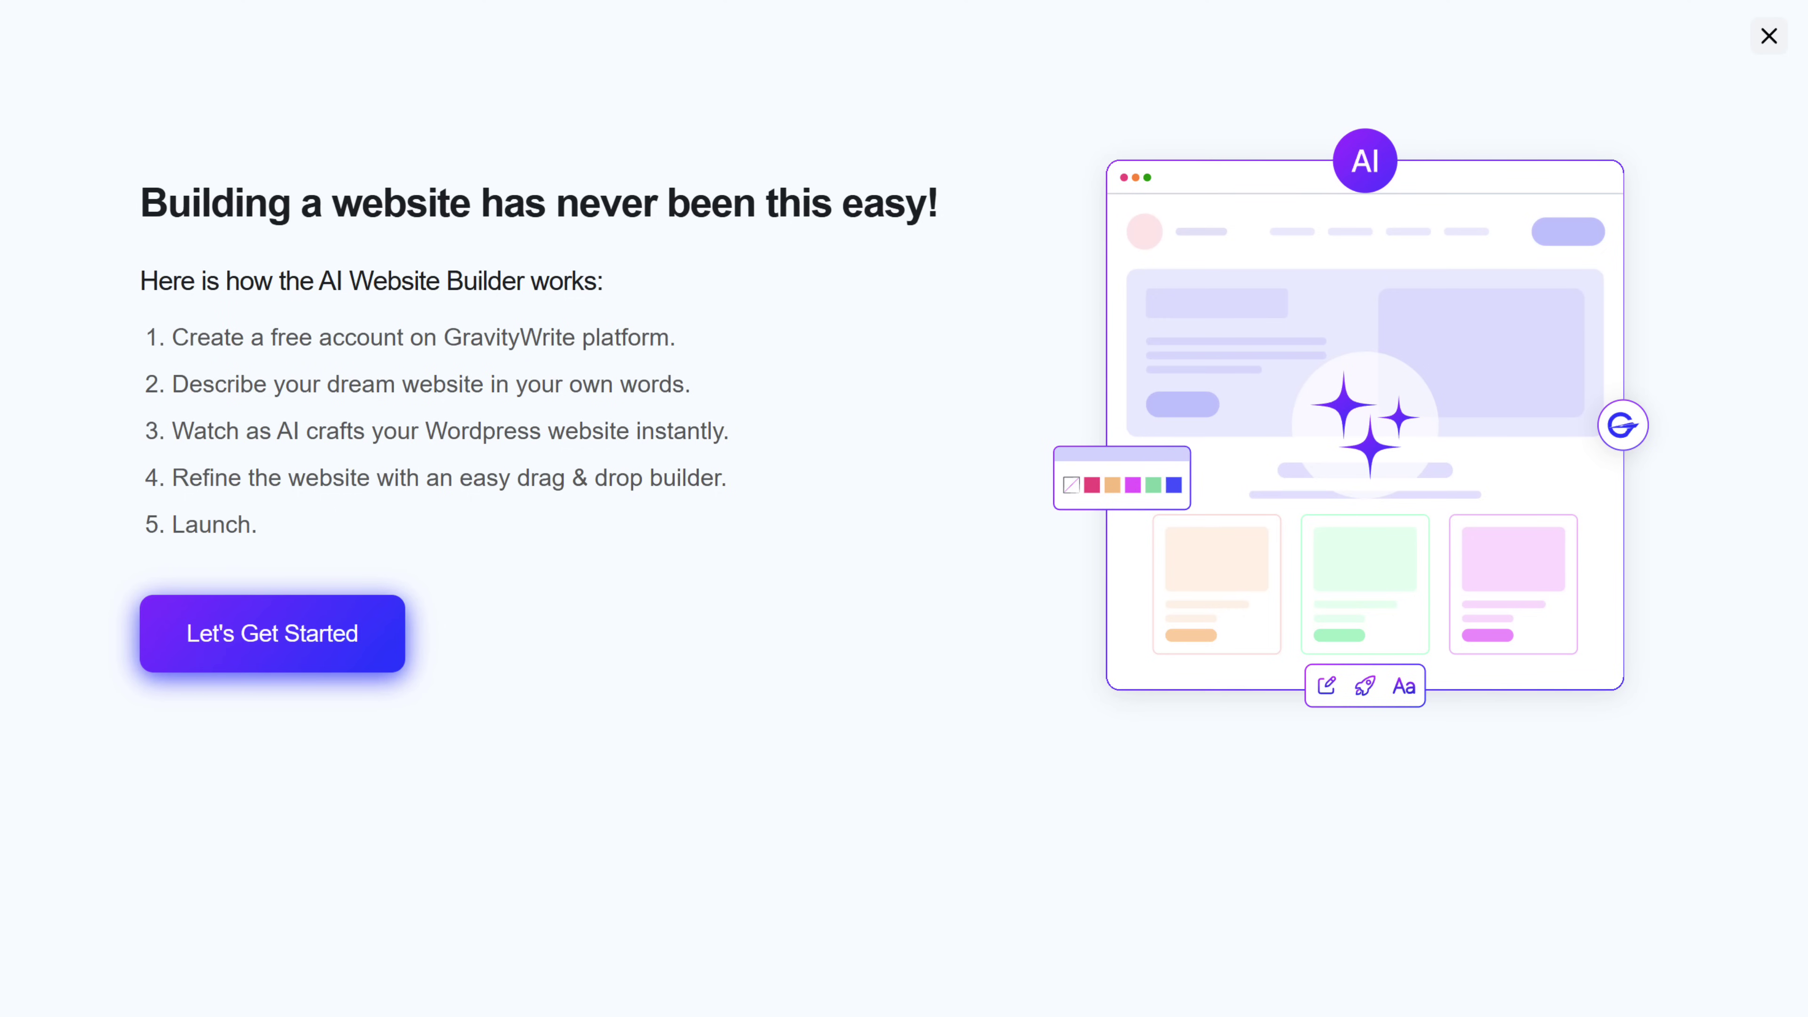
- Connect a GravityWrite account through Google sign-in and confirm linking it to this website
click(258, 642)
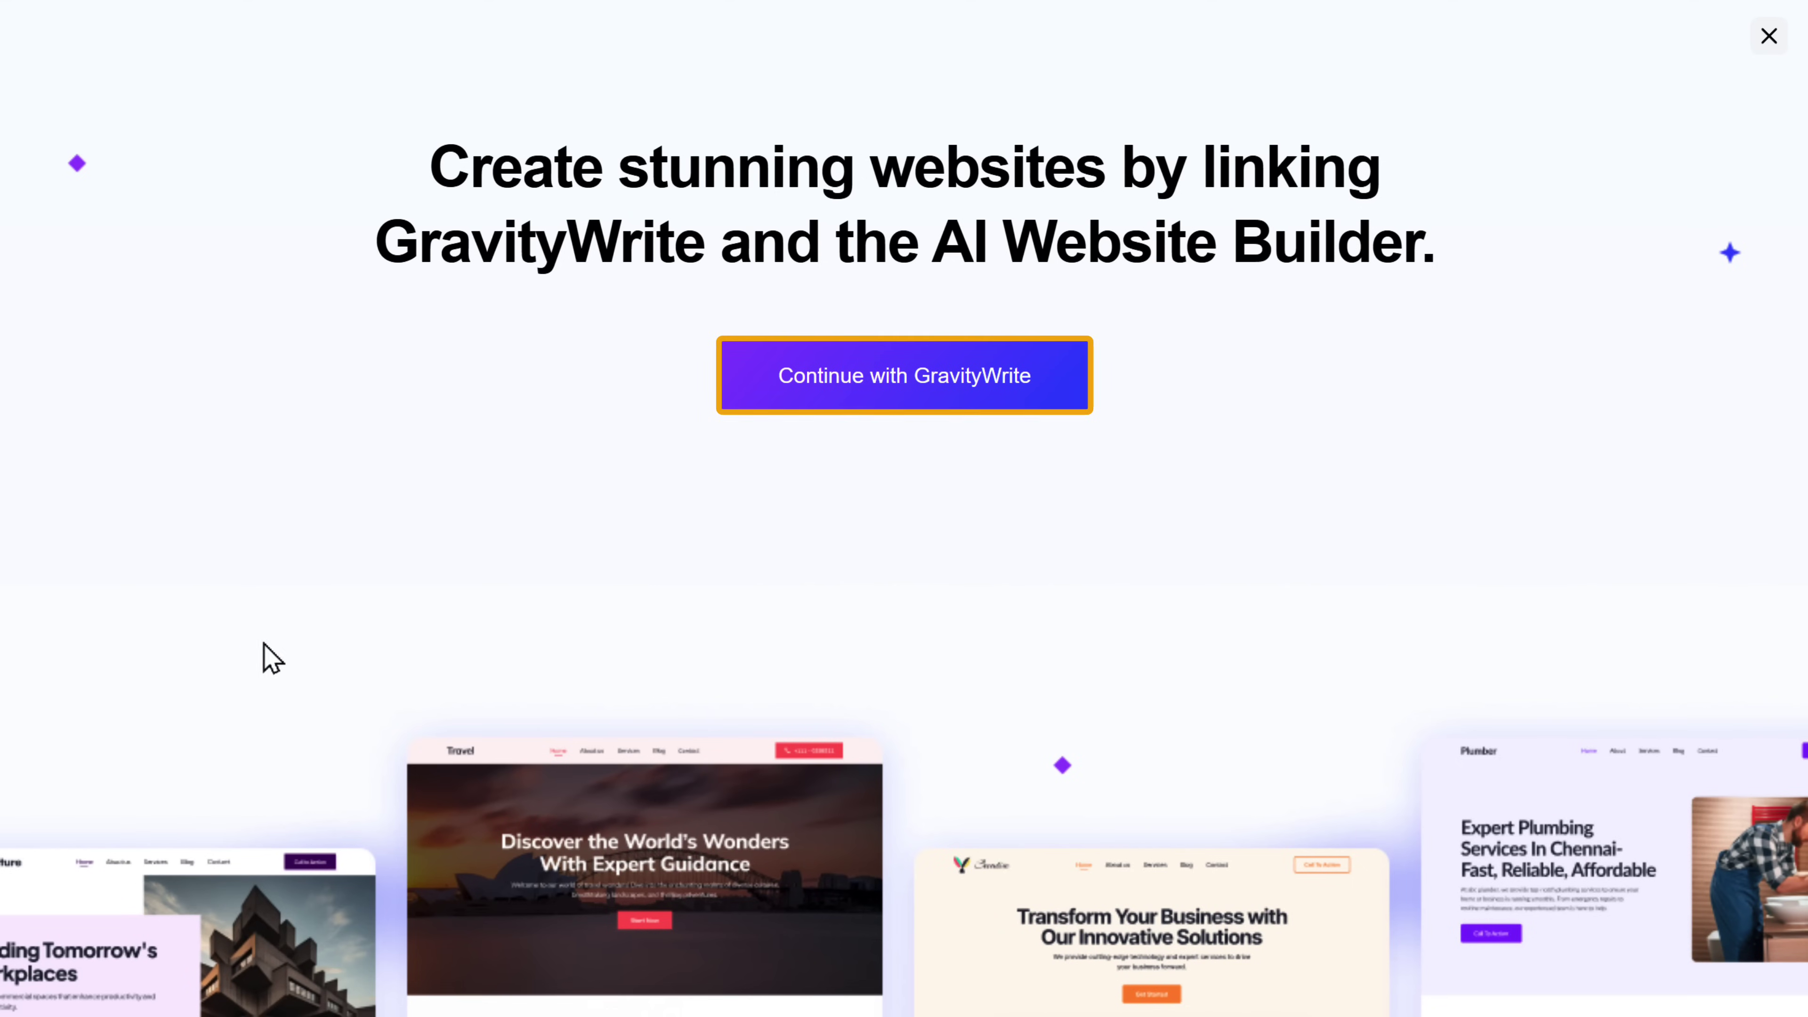
click(834, 388)
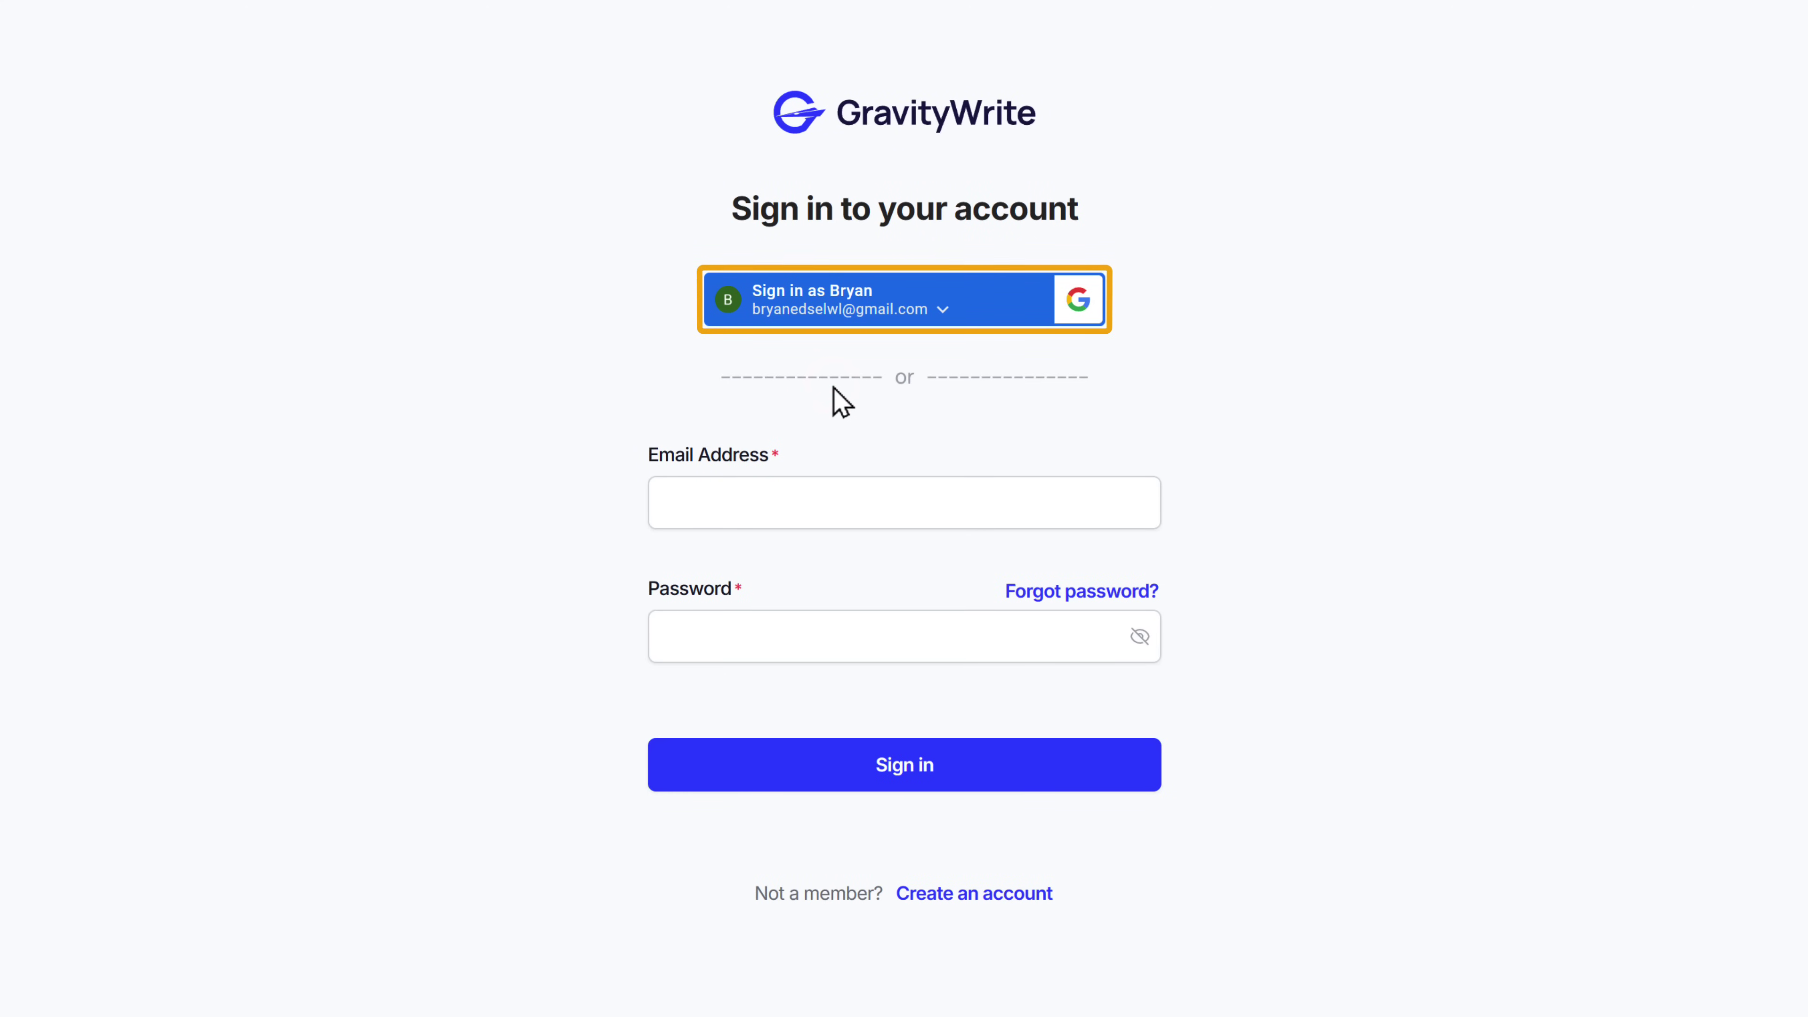
click(801, 316)
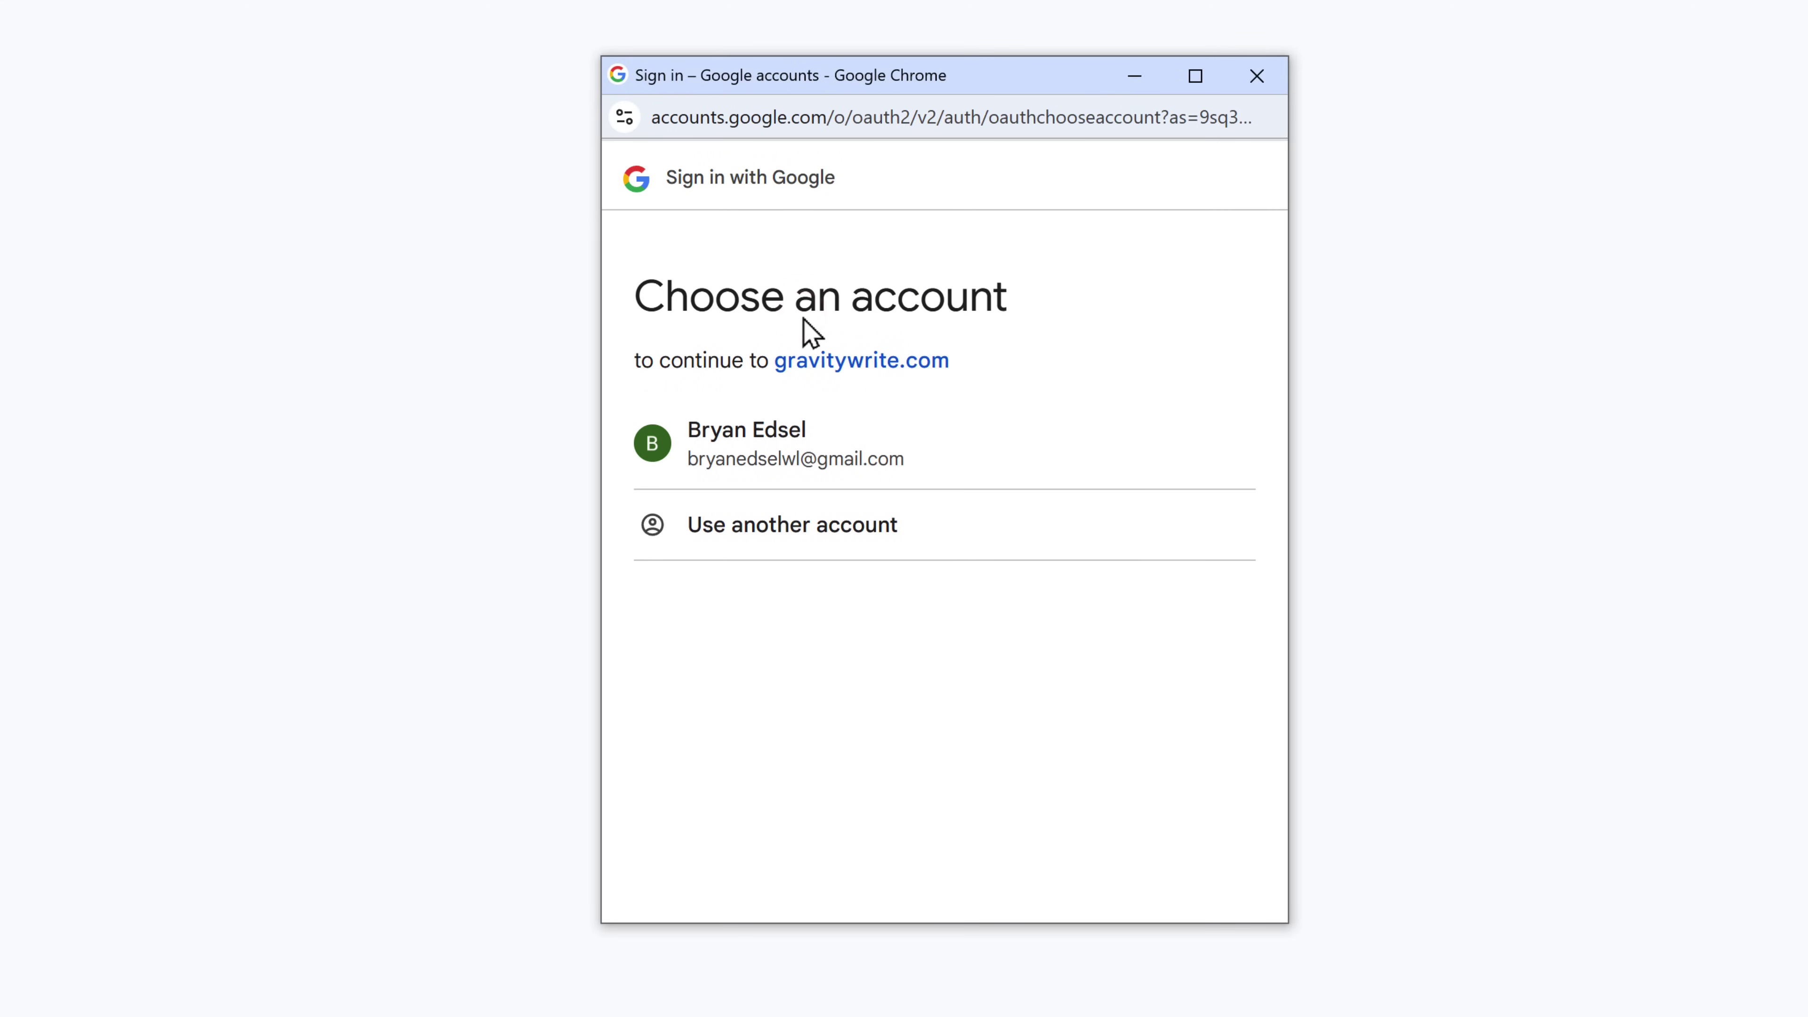
click(732, 456)
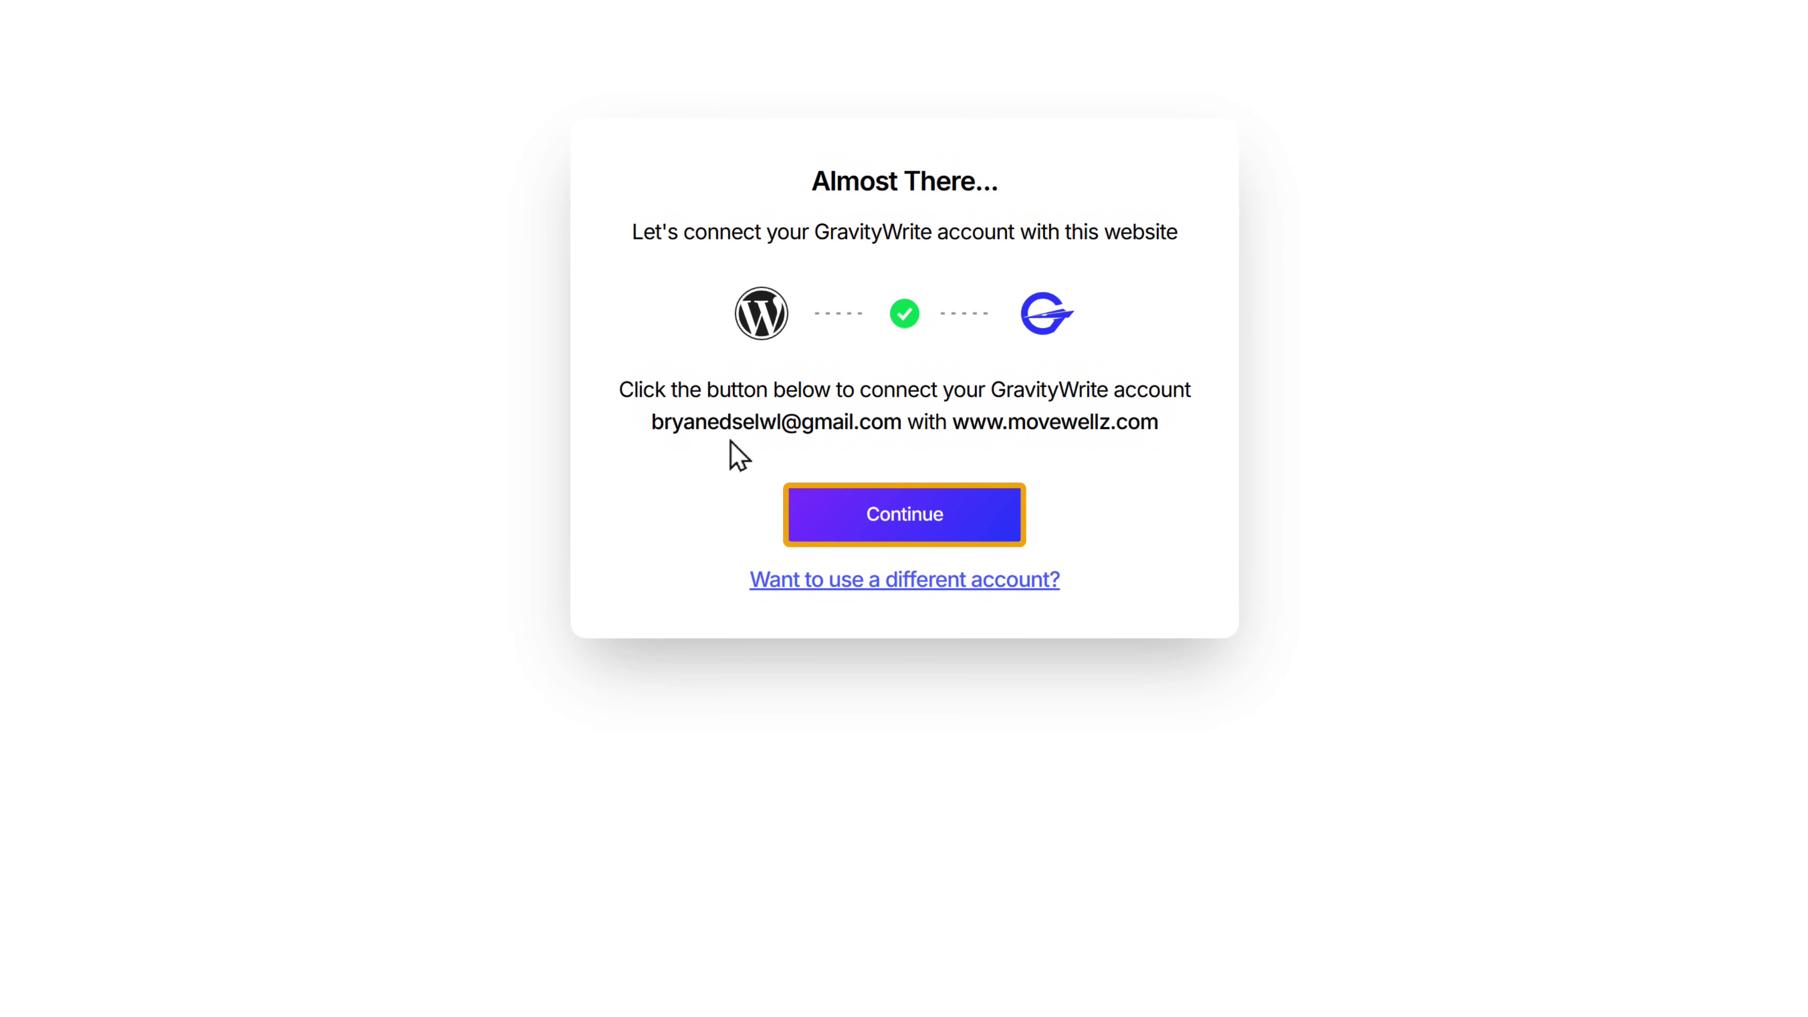
click(899, 514)
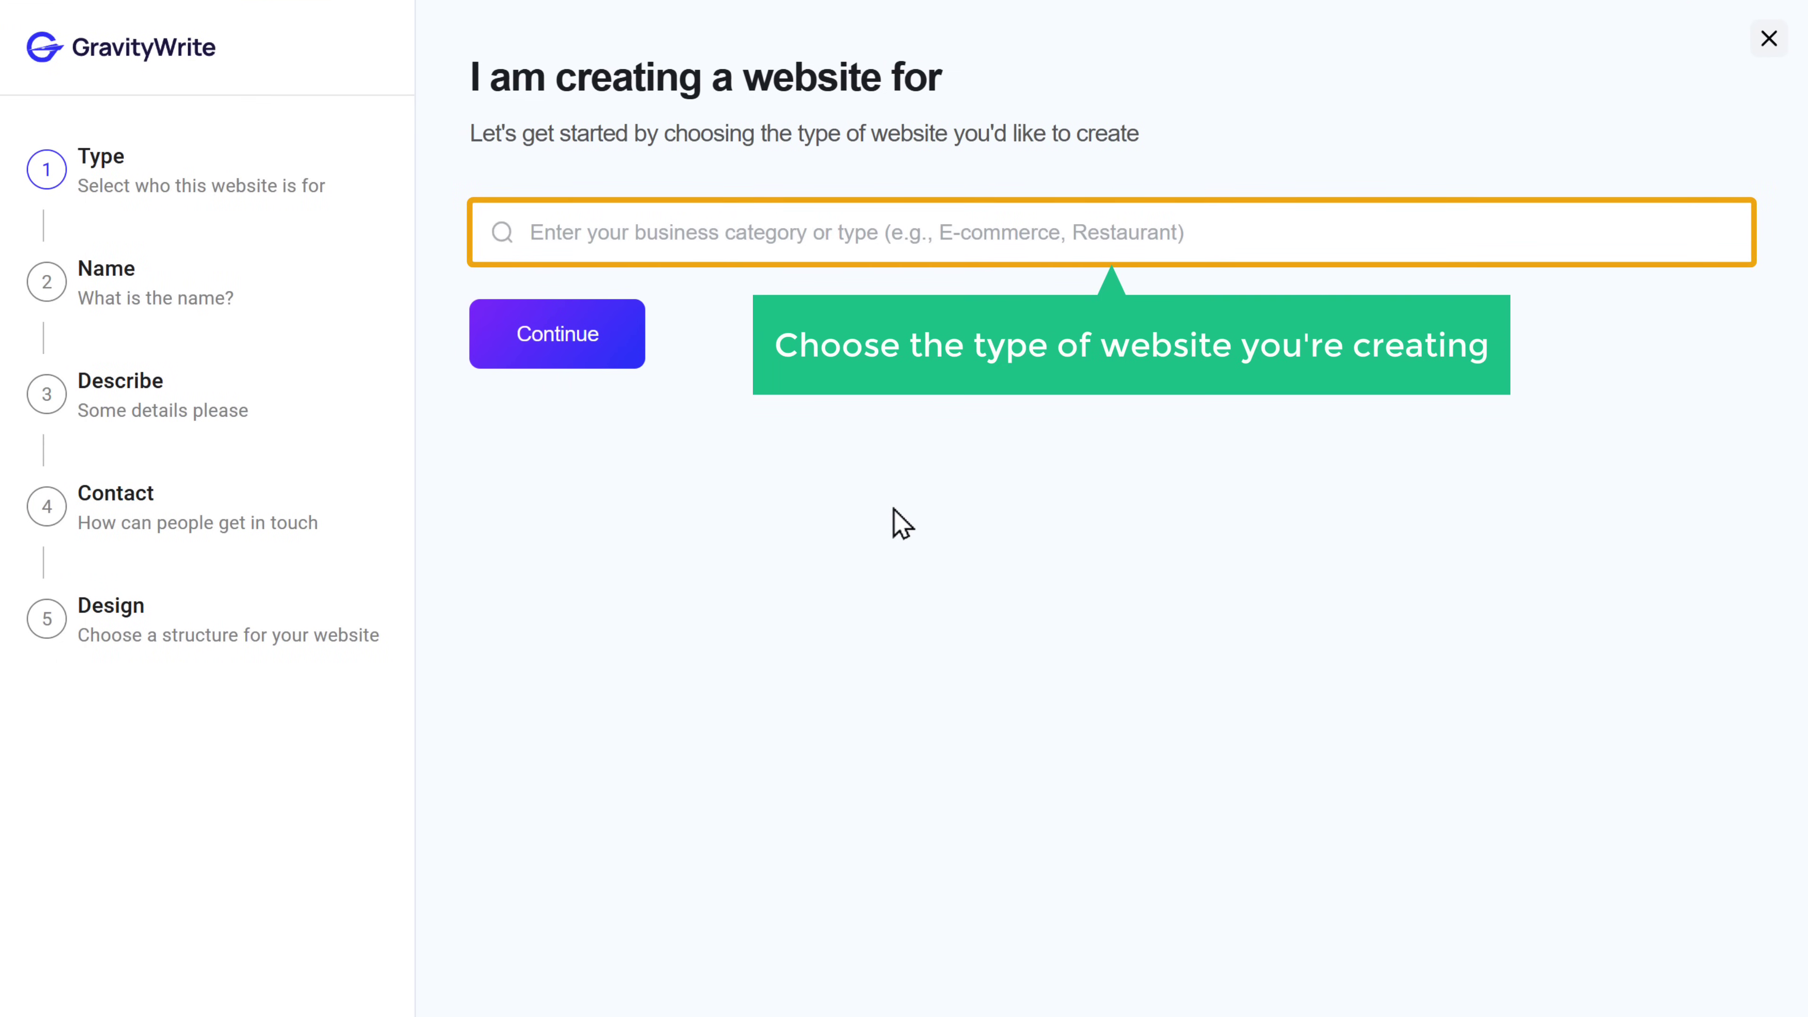
- Choose Health & Wellness as the website category
click(820, 235)
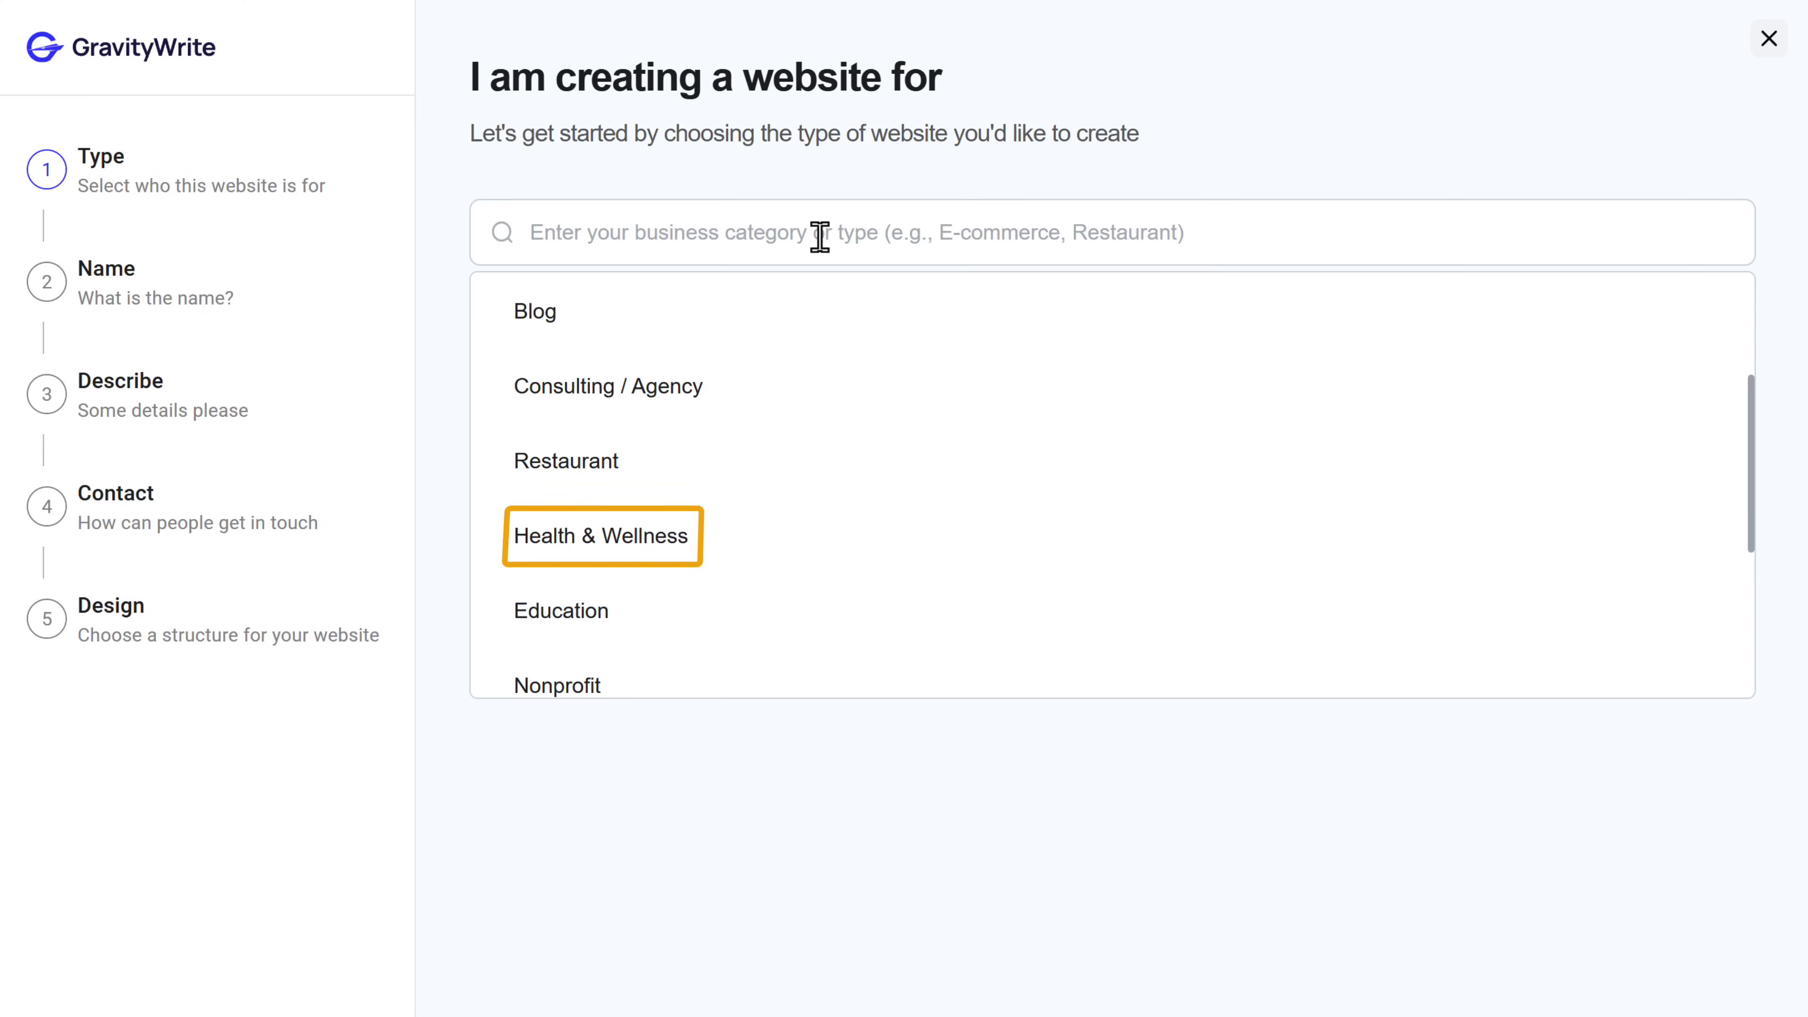
click(546, 540)
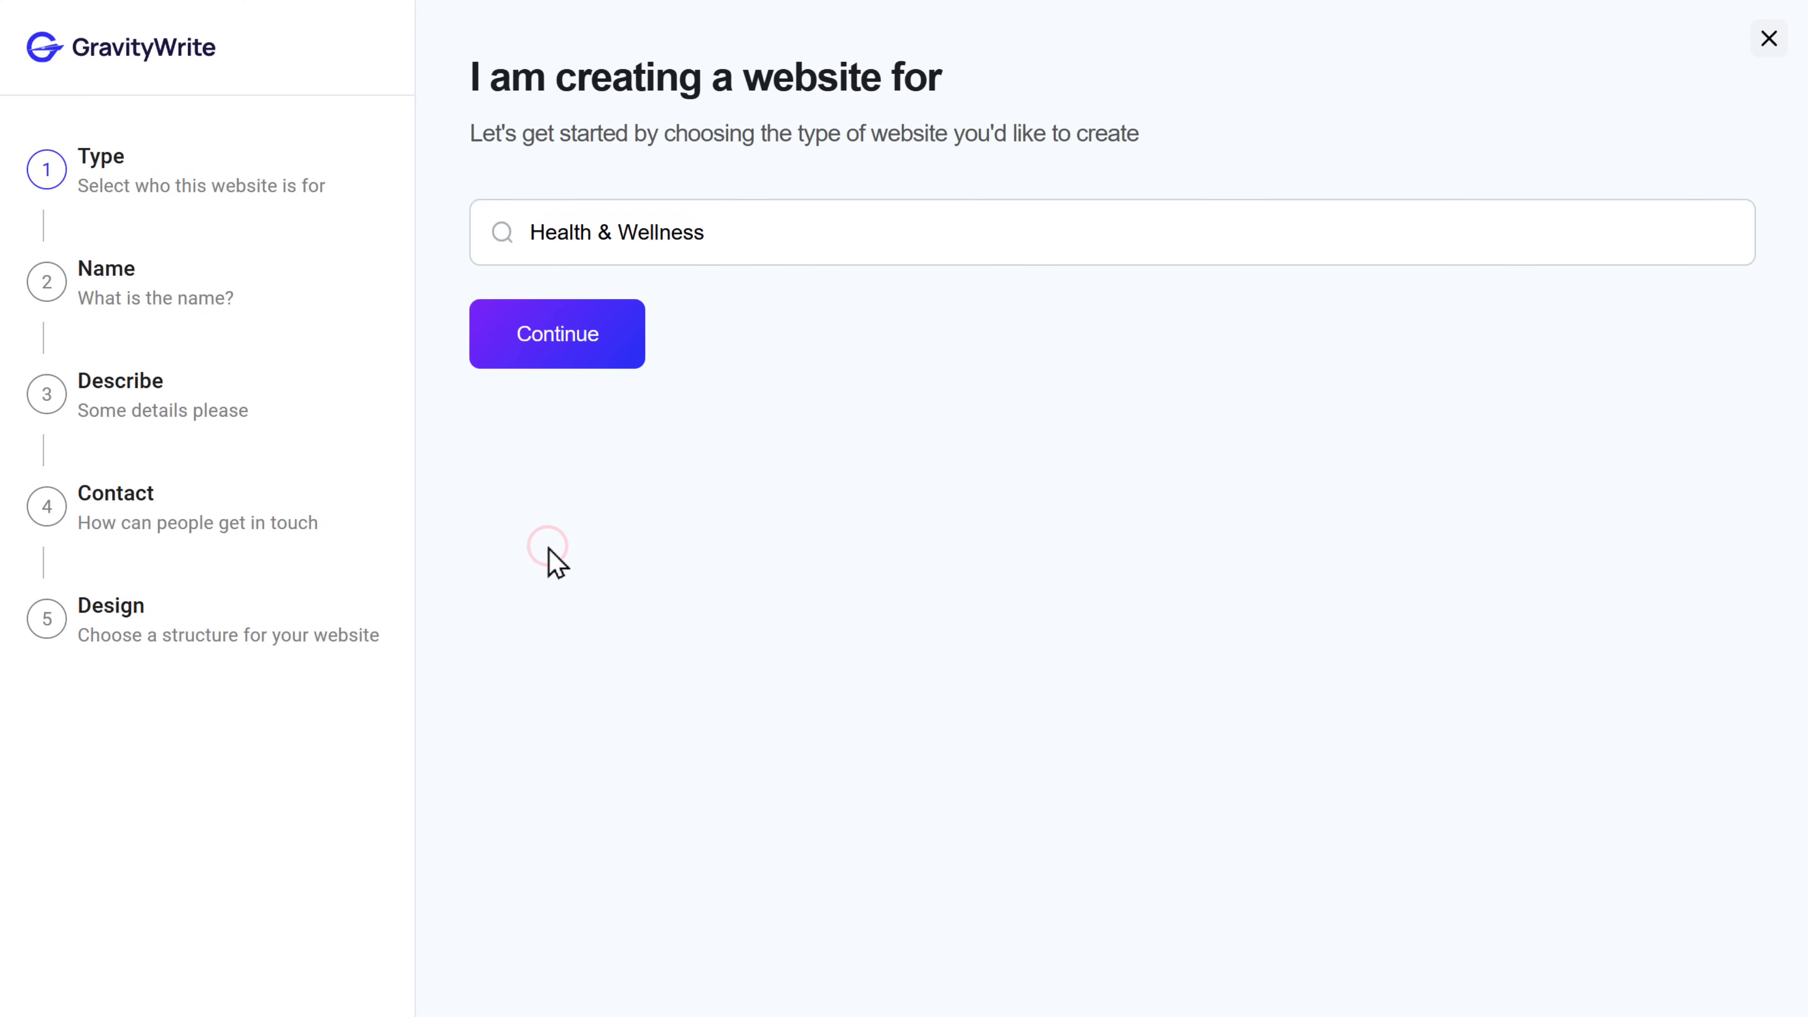
click(543, 345)
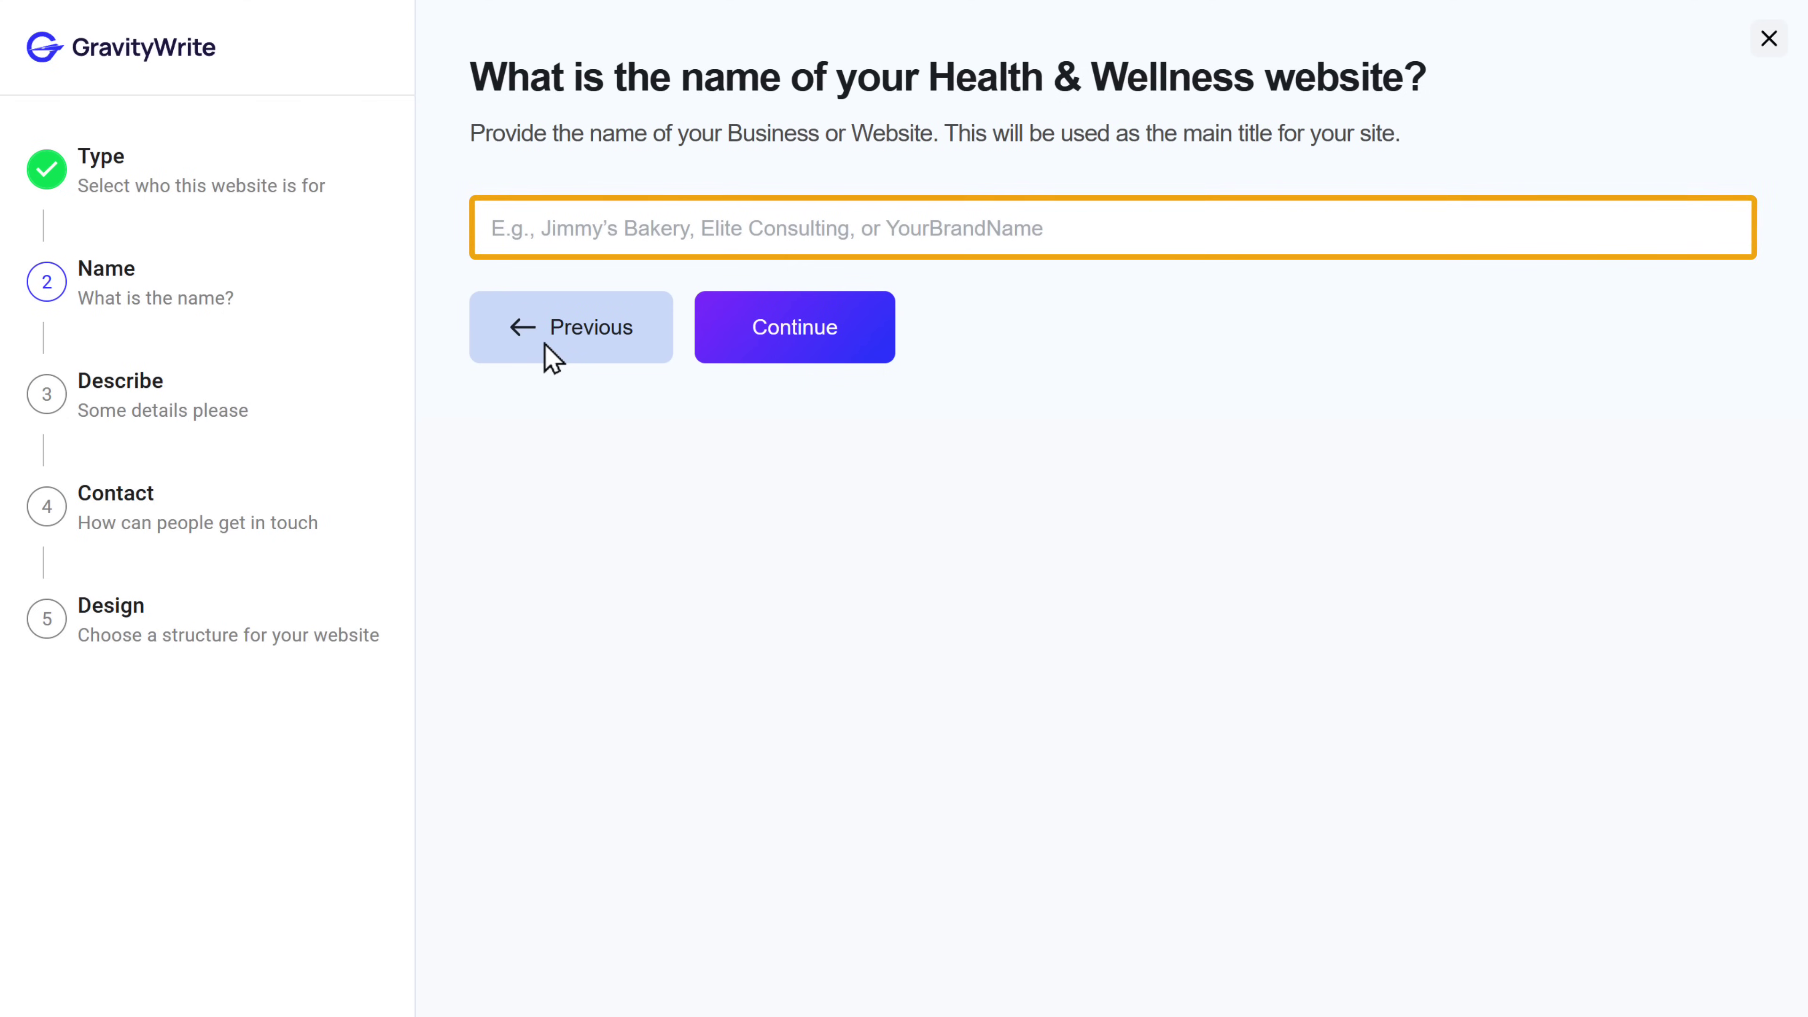
- Name the website MoveWellz
click(624, 228)
text(MoveWellz)
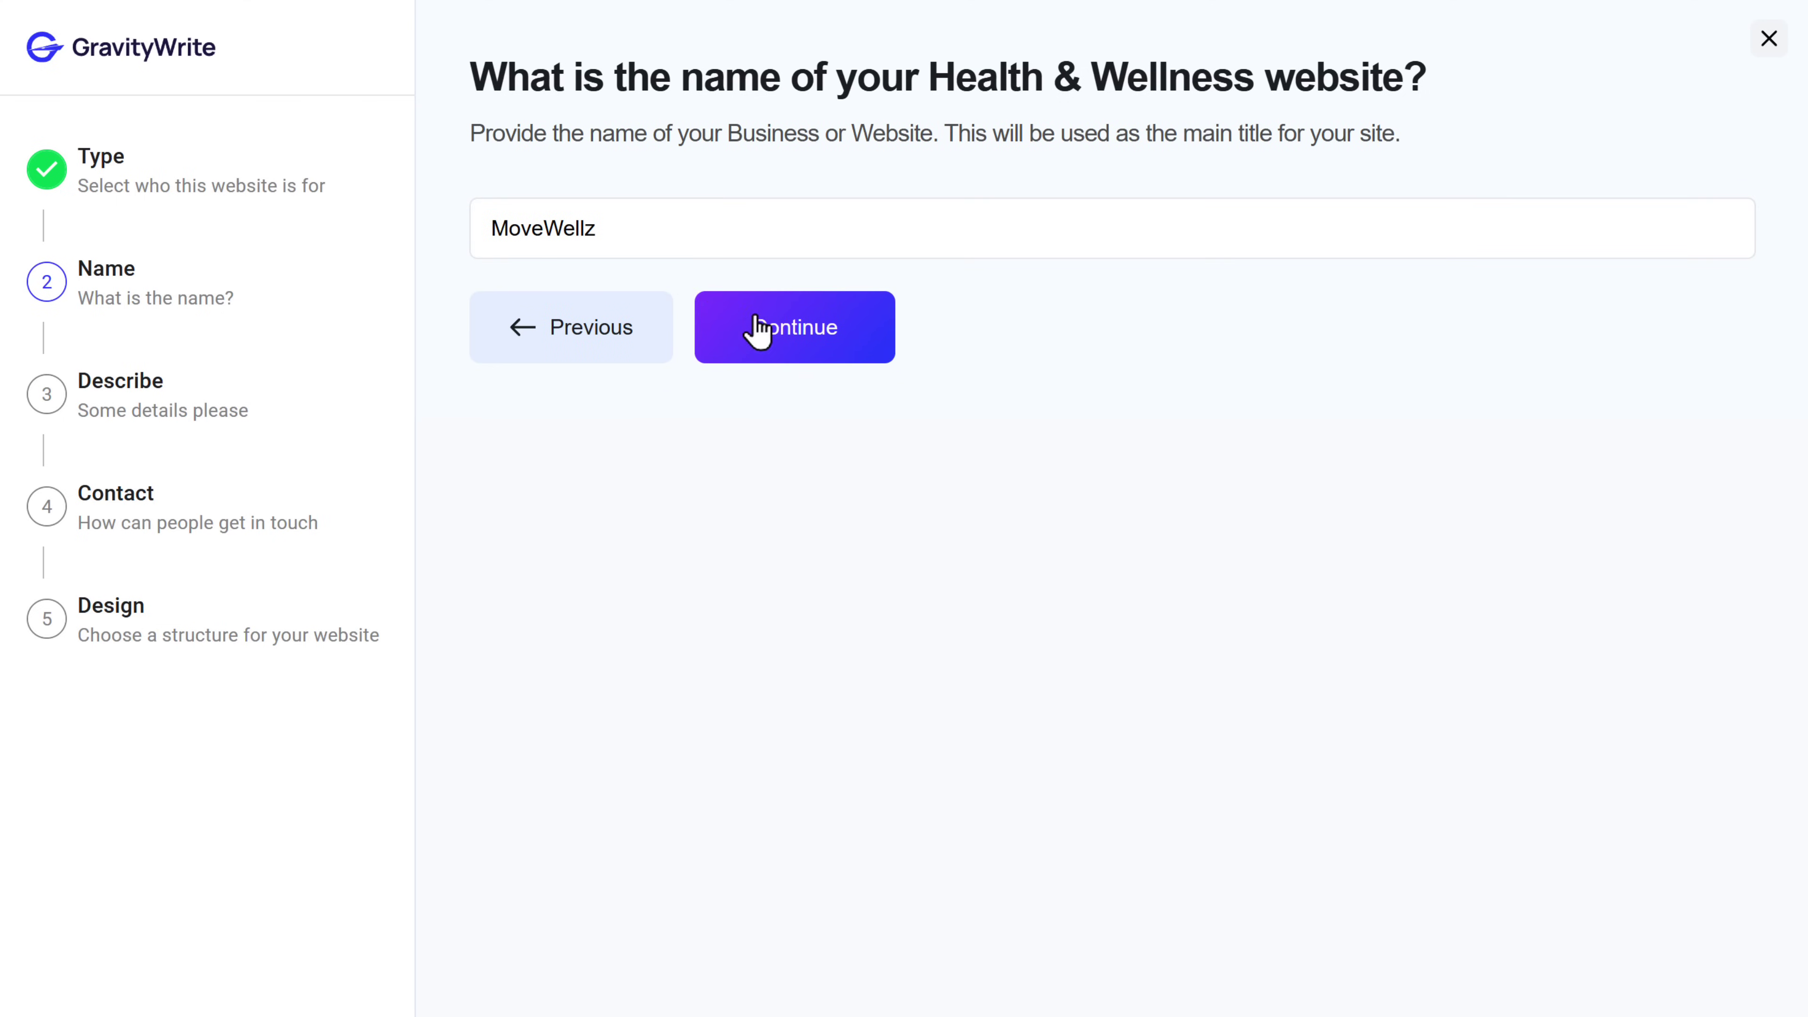
click(791, 345)
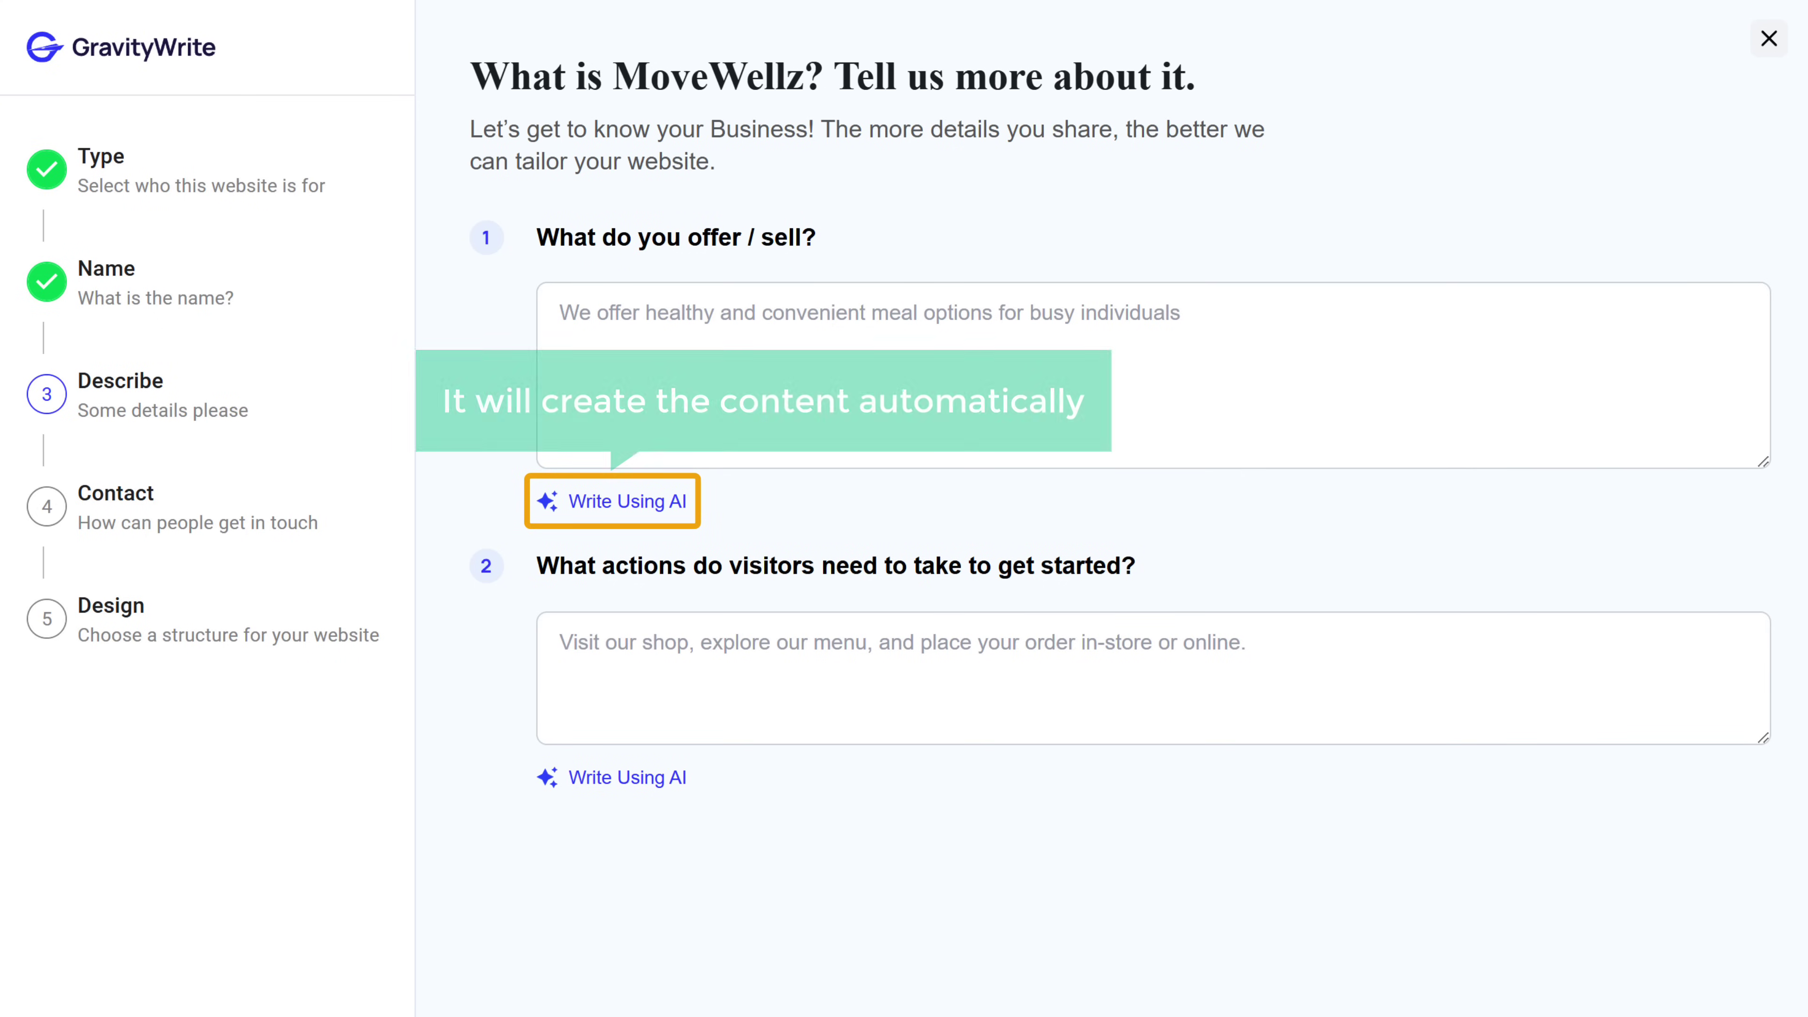
- Enter the business description starting 'MoveWellz offers a 120-day transf…'
click(766, 309)
text(MoveWellz offers a 120-day transf)
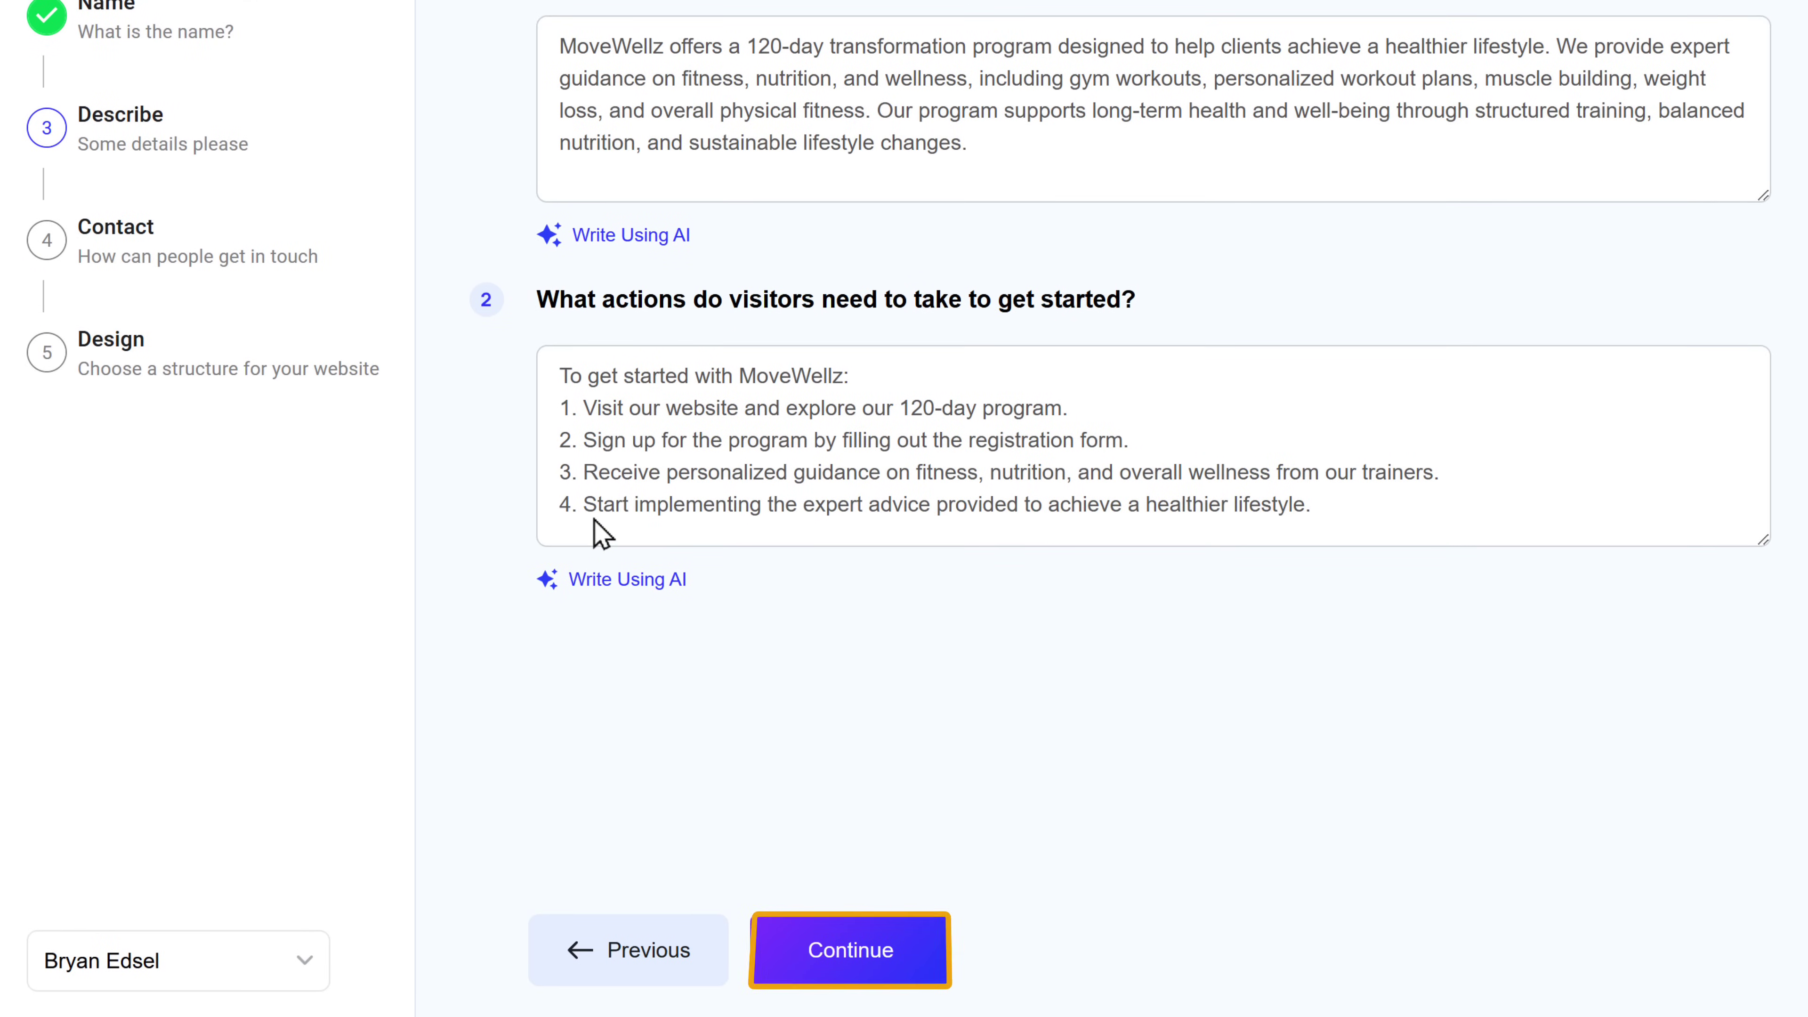
click(847, 958)
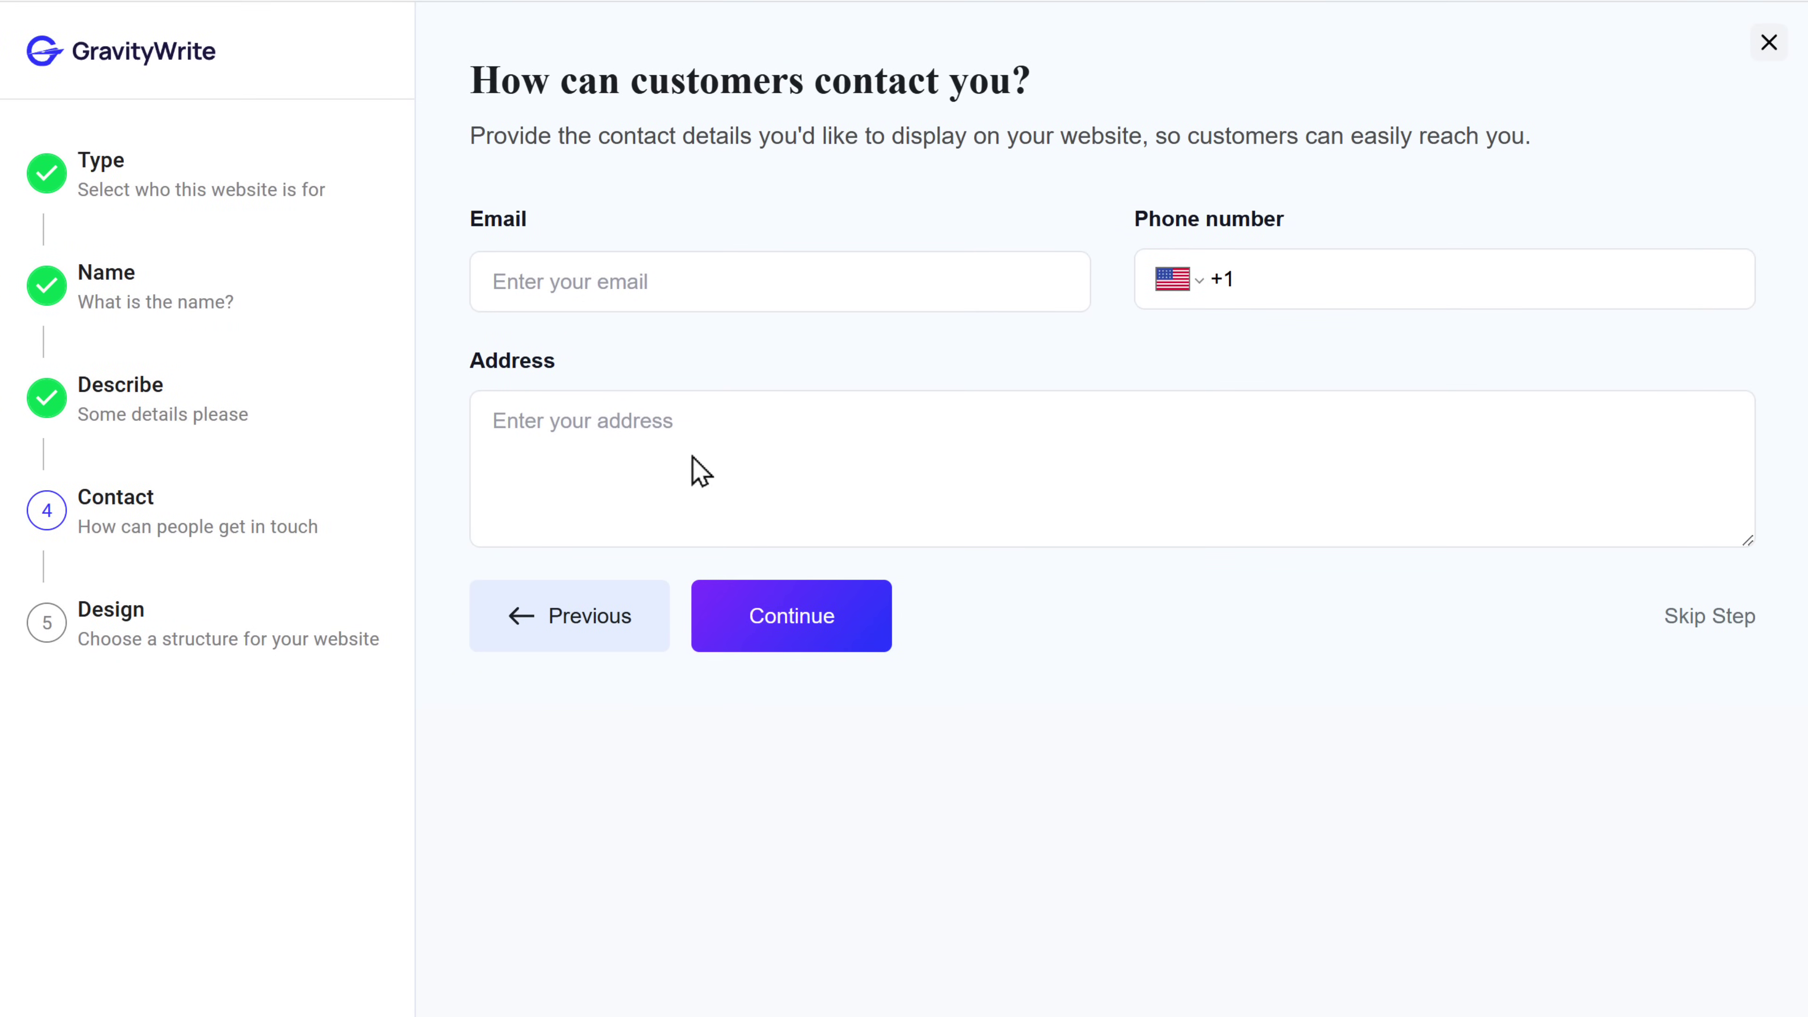
- Fill in the contact email from the browser's saved autofill and continue to templates
click(656, 280)
text(suppor)
key(Down)
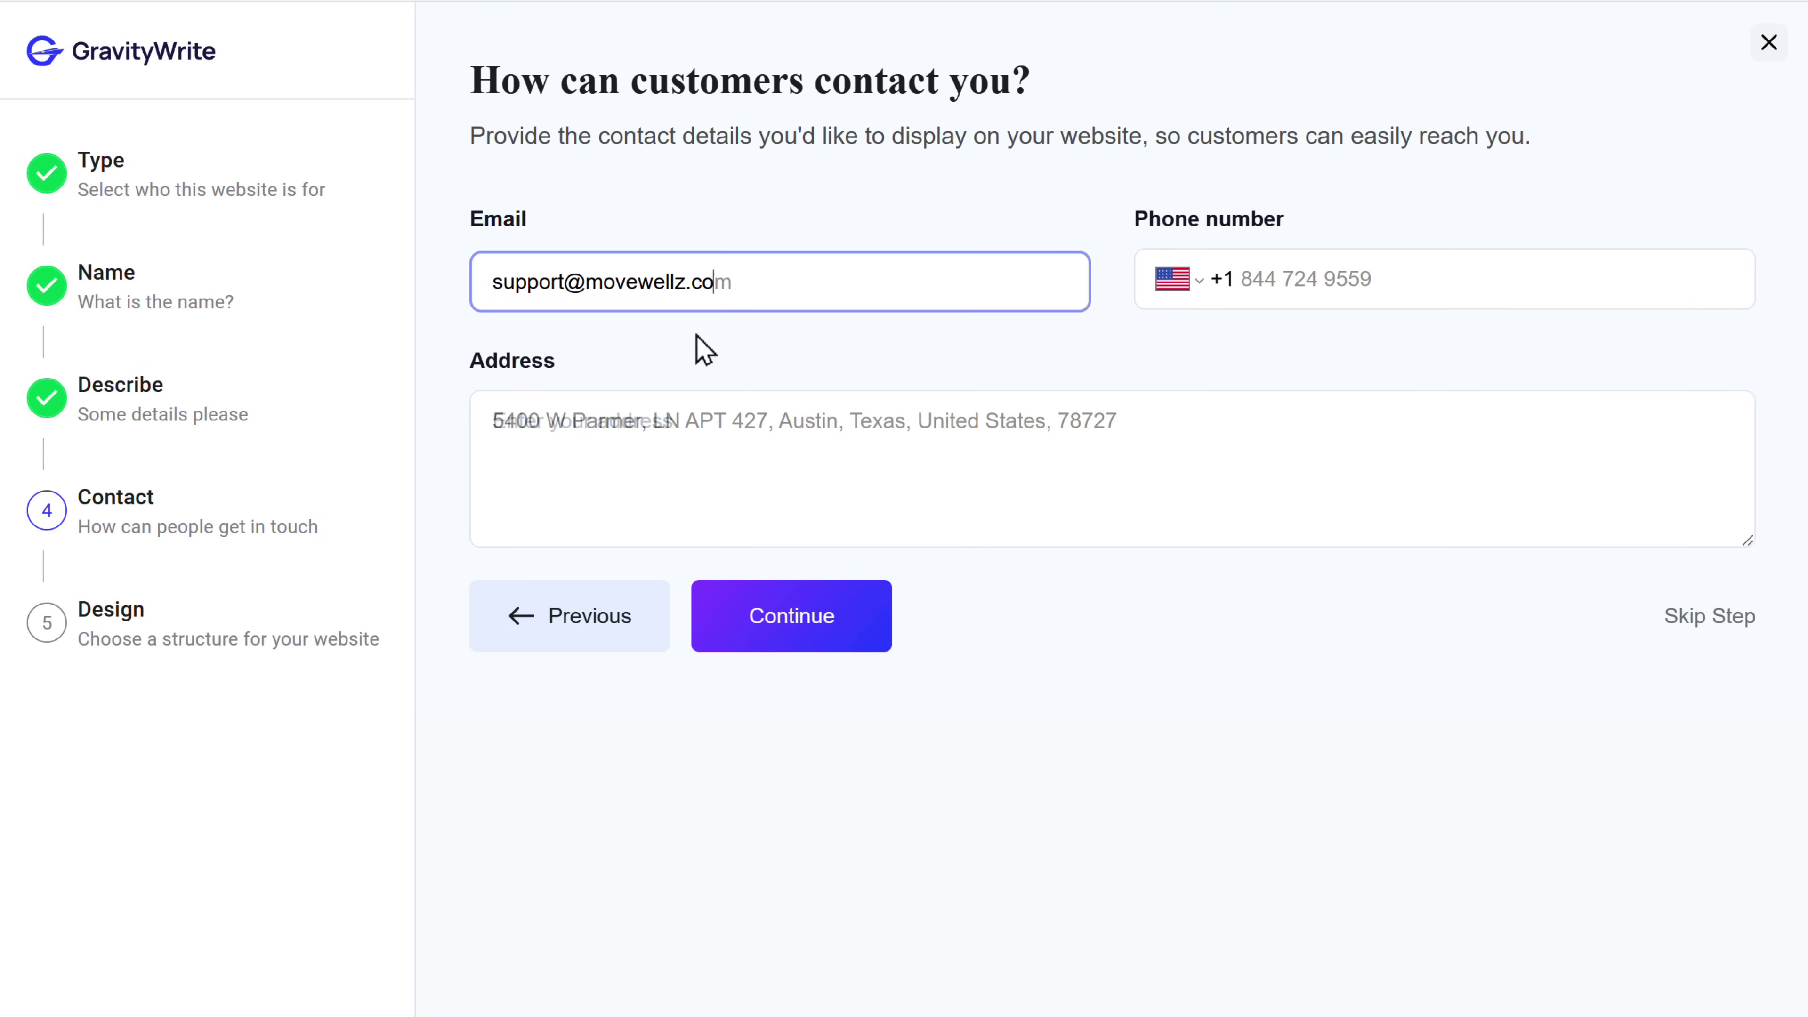
key(Return)
click(758, 614)
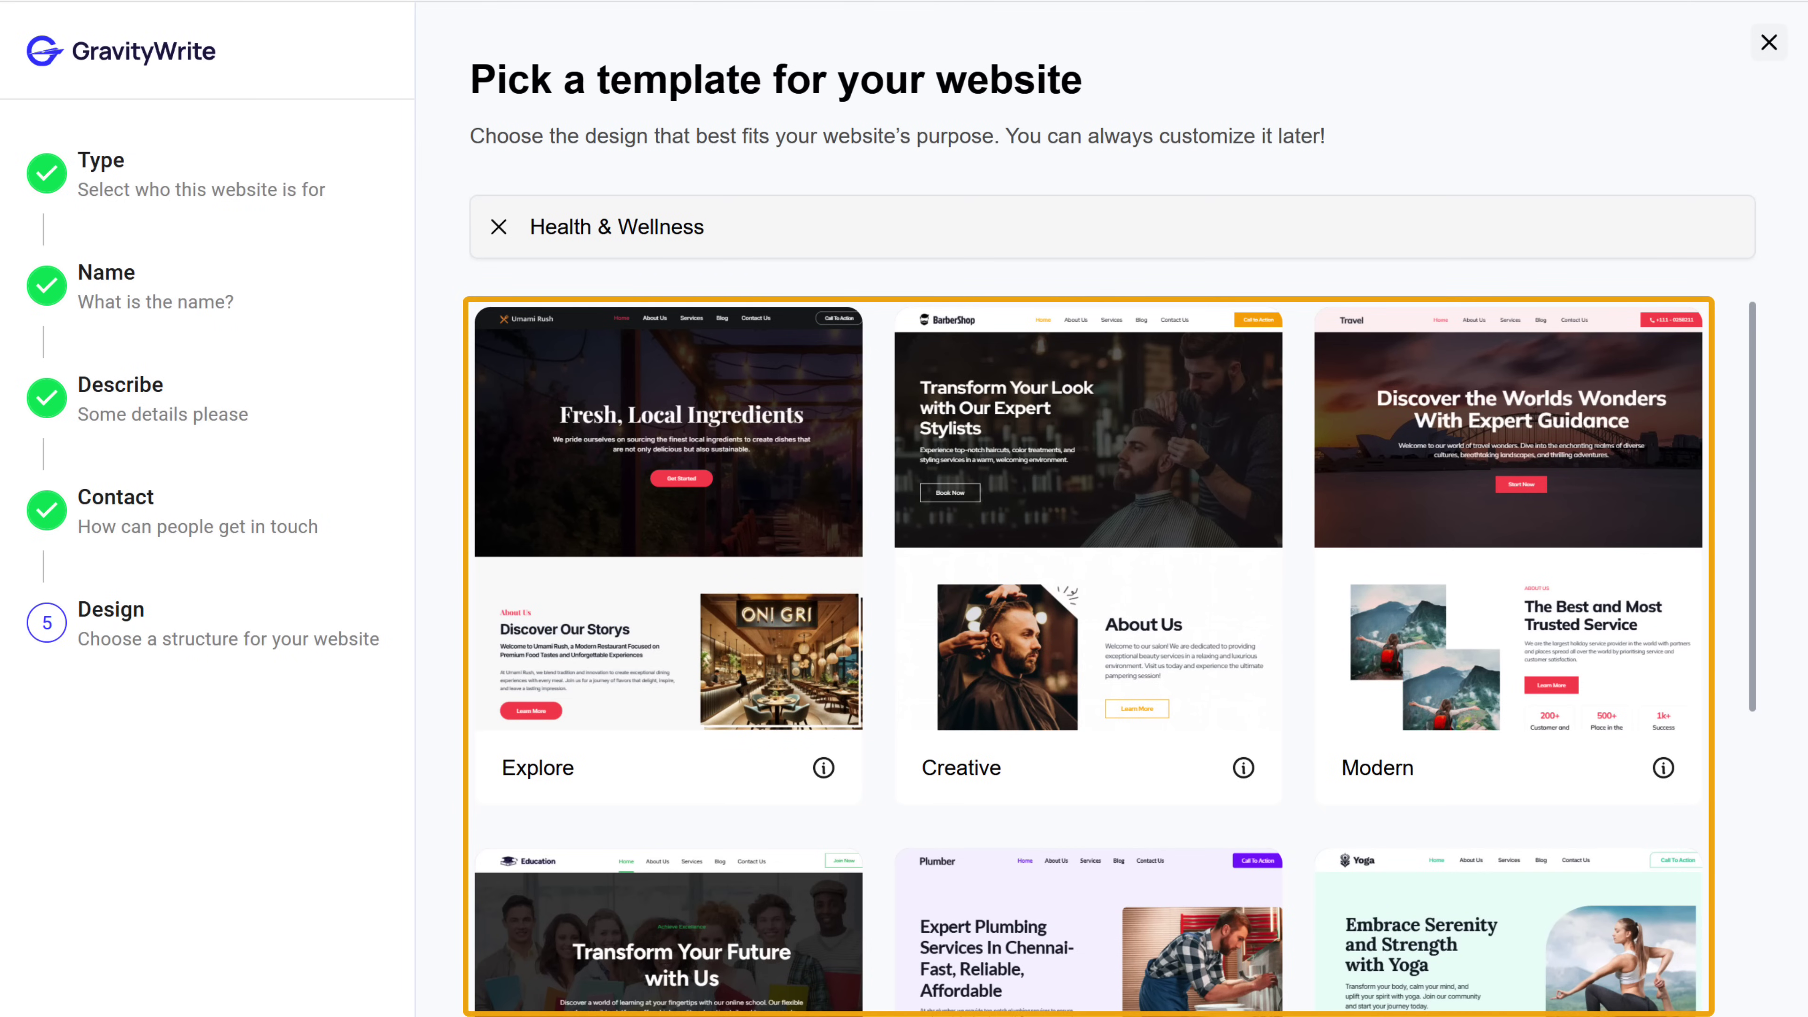
- Pick the Creative template and open the MoveWellz preview in the Customize editor
scroll(1089, 619, down, 8)
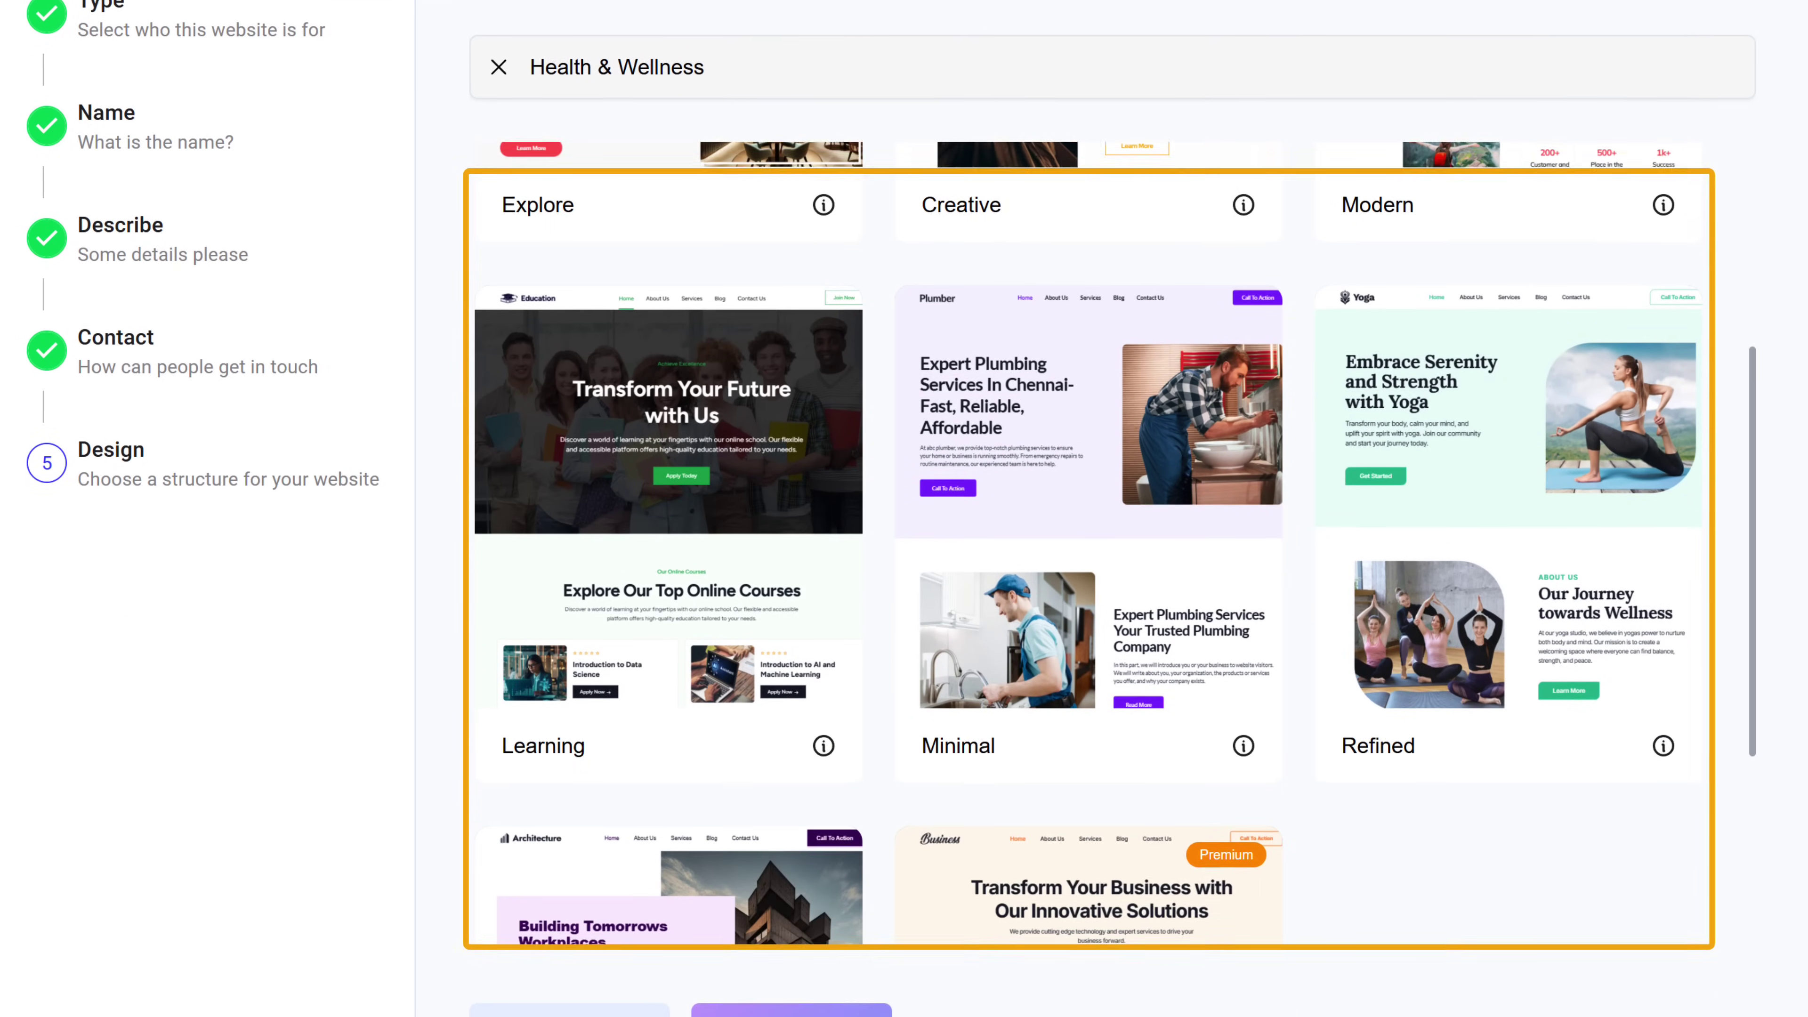
scroll(1089, 620, down, 6)
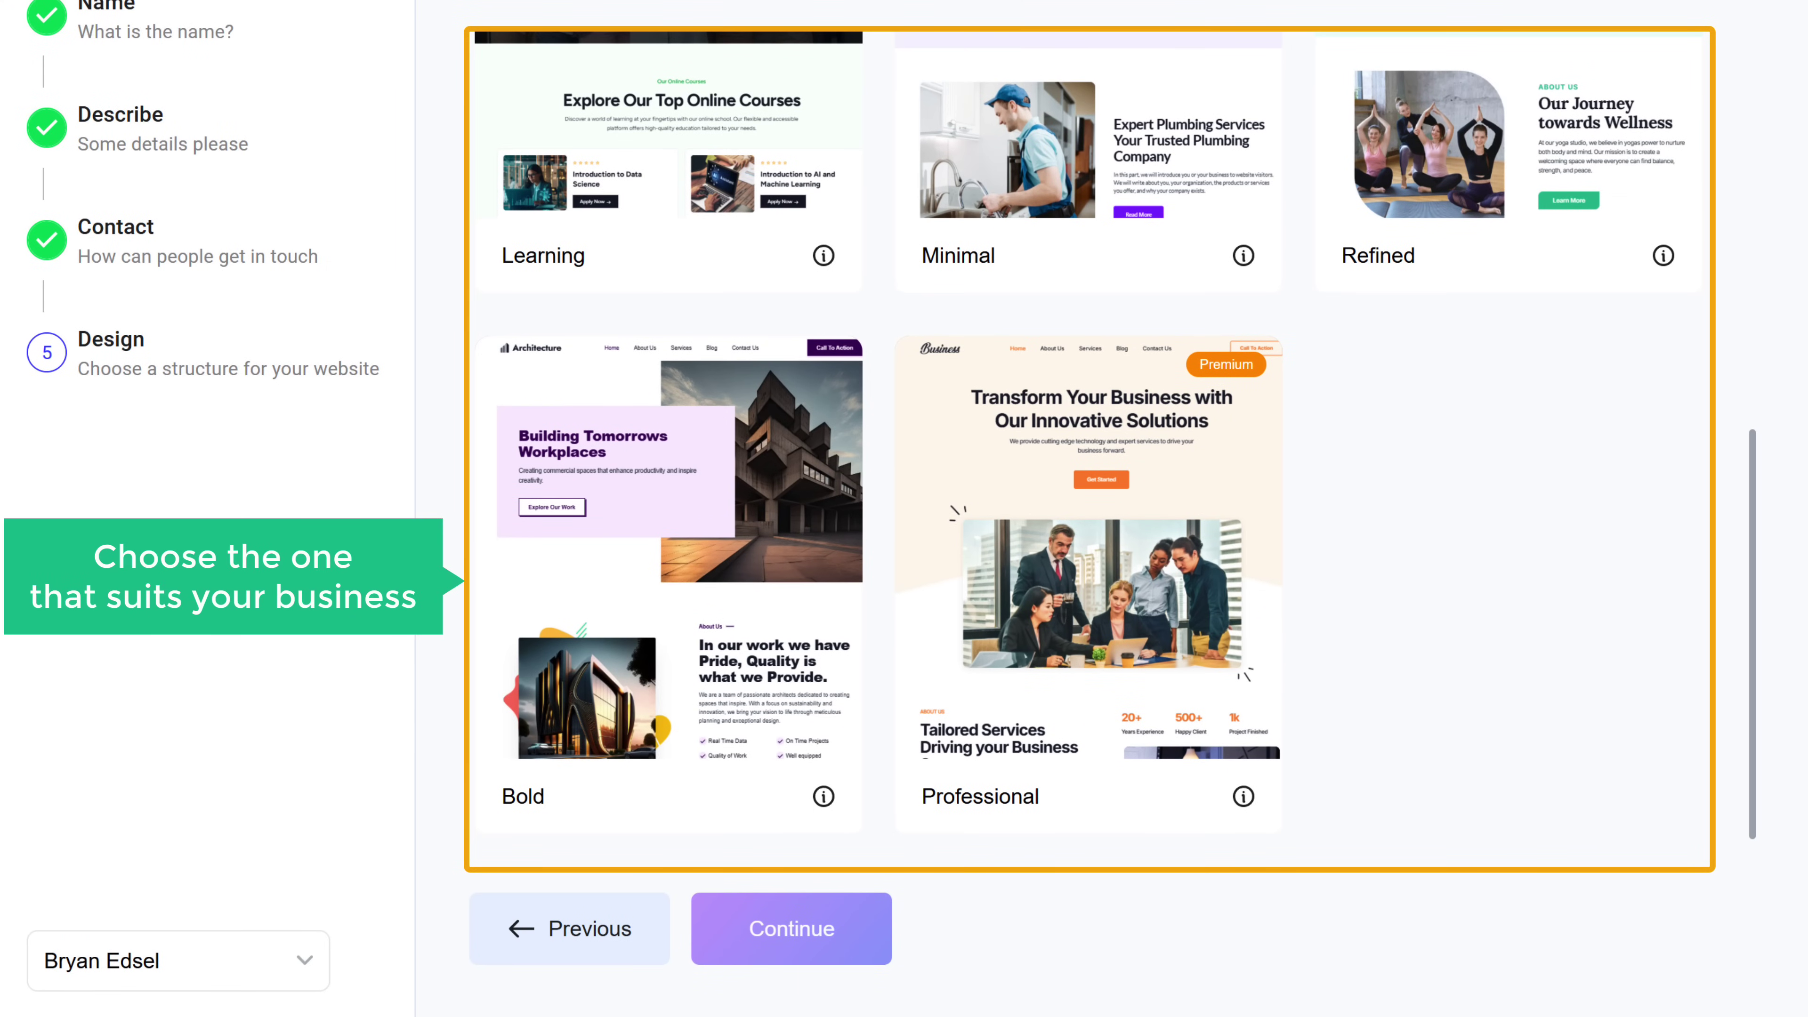
scroll(1089, 498, up, 14)
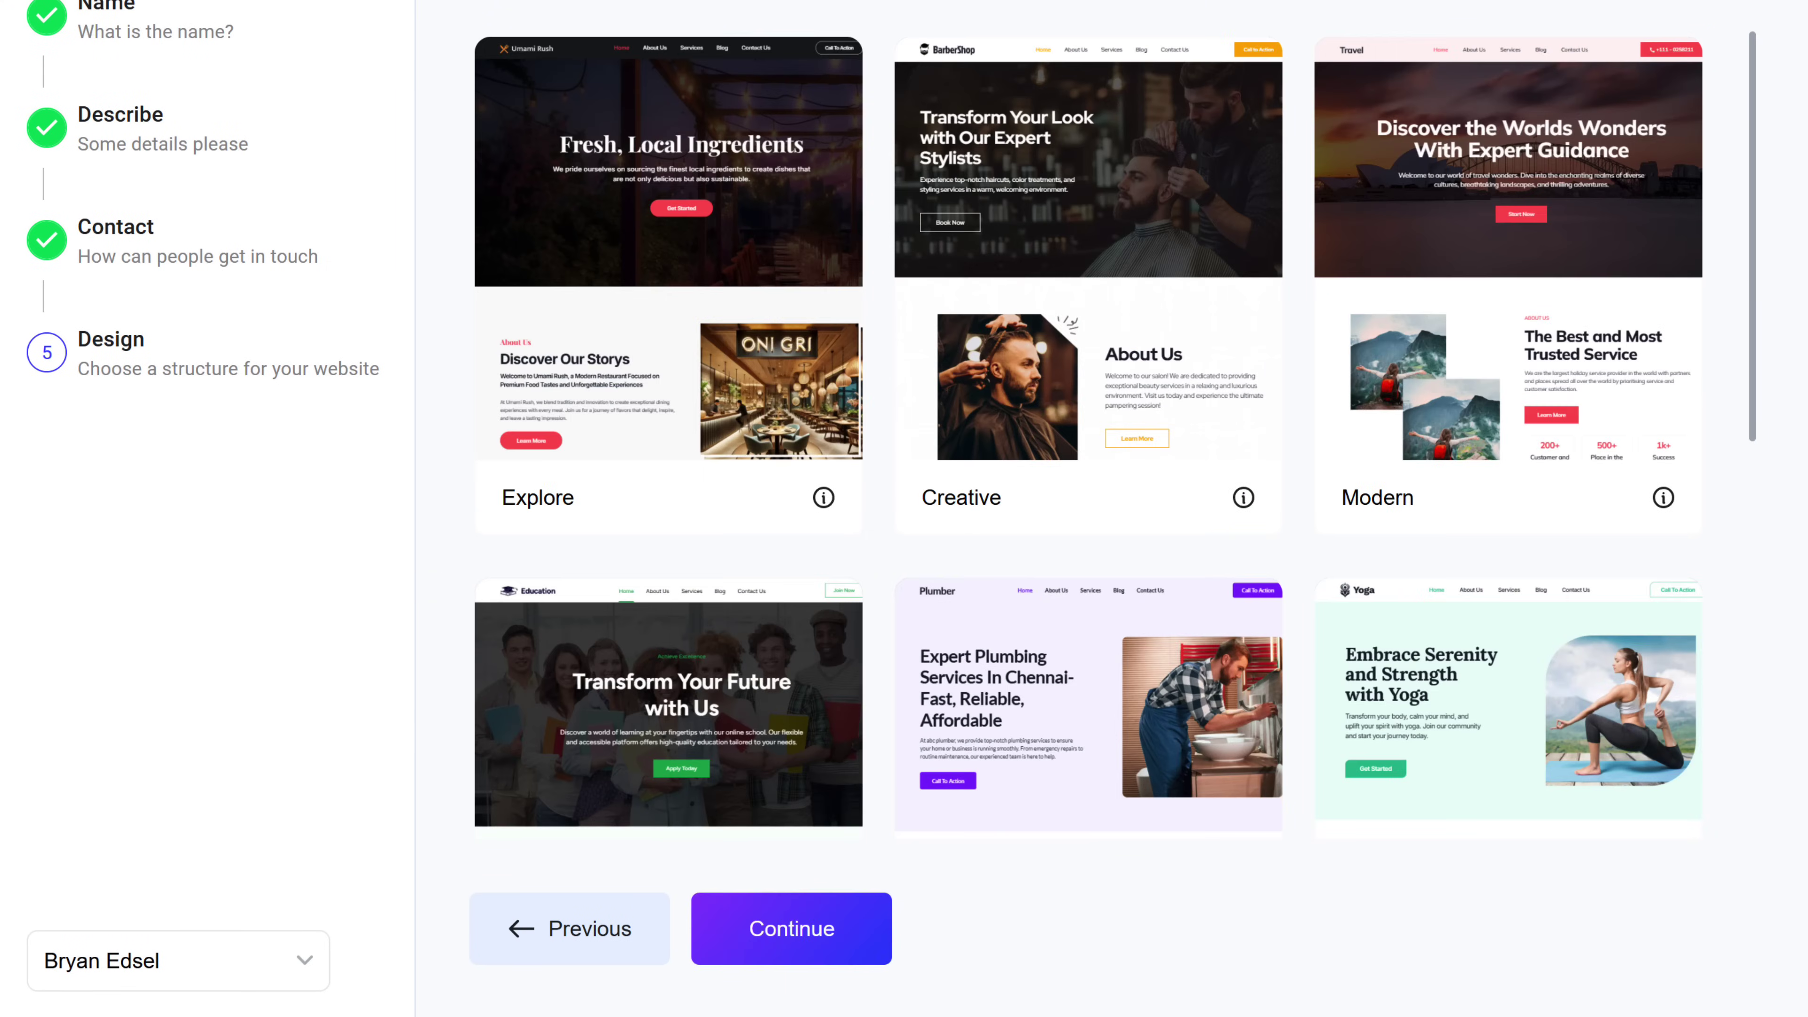
click(1142, 272)
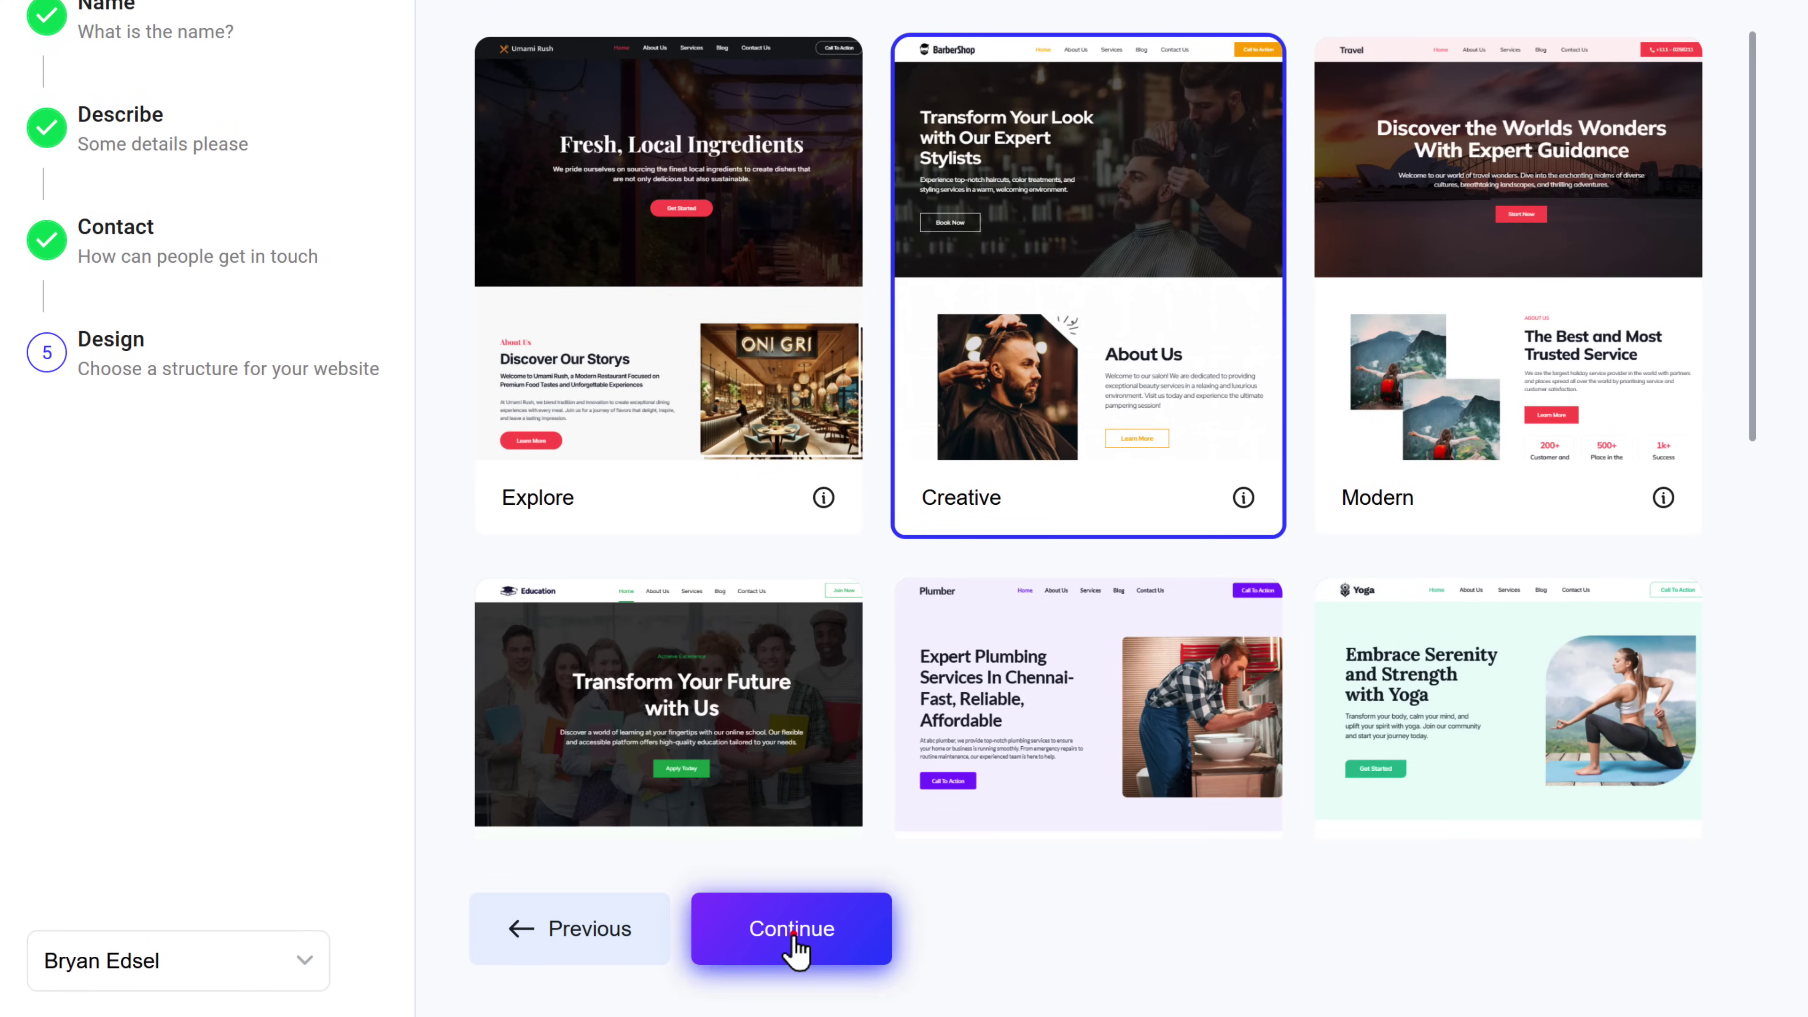
click(799, 948)
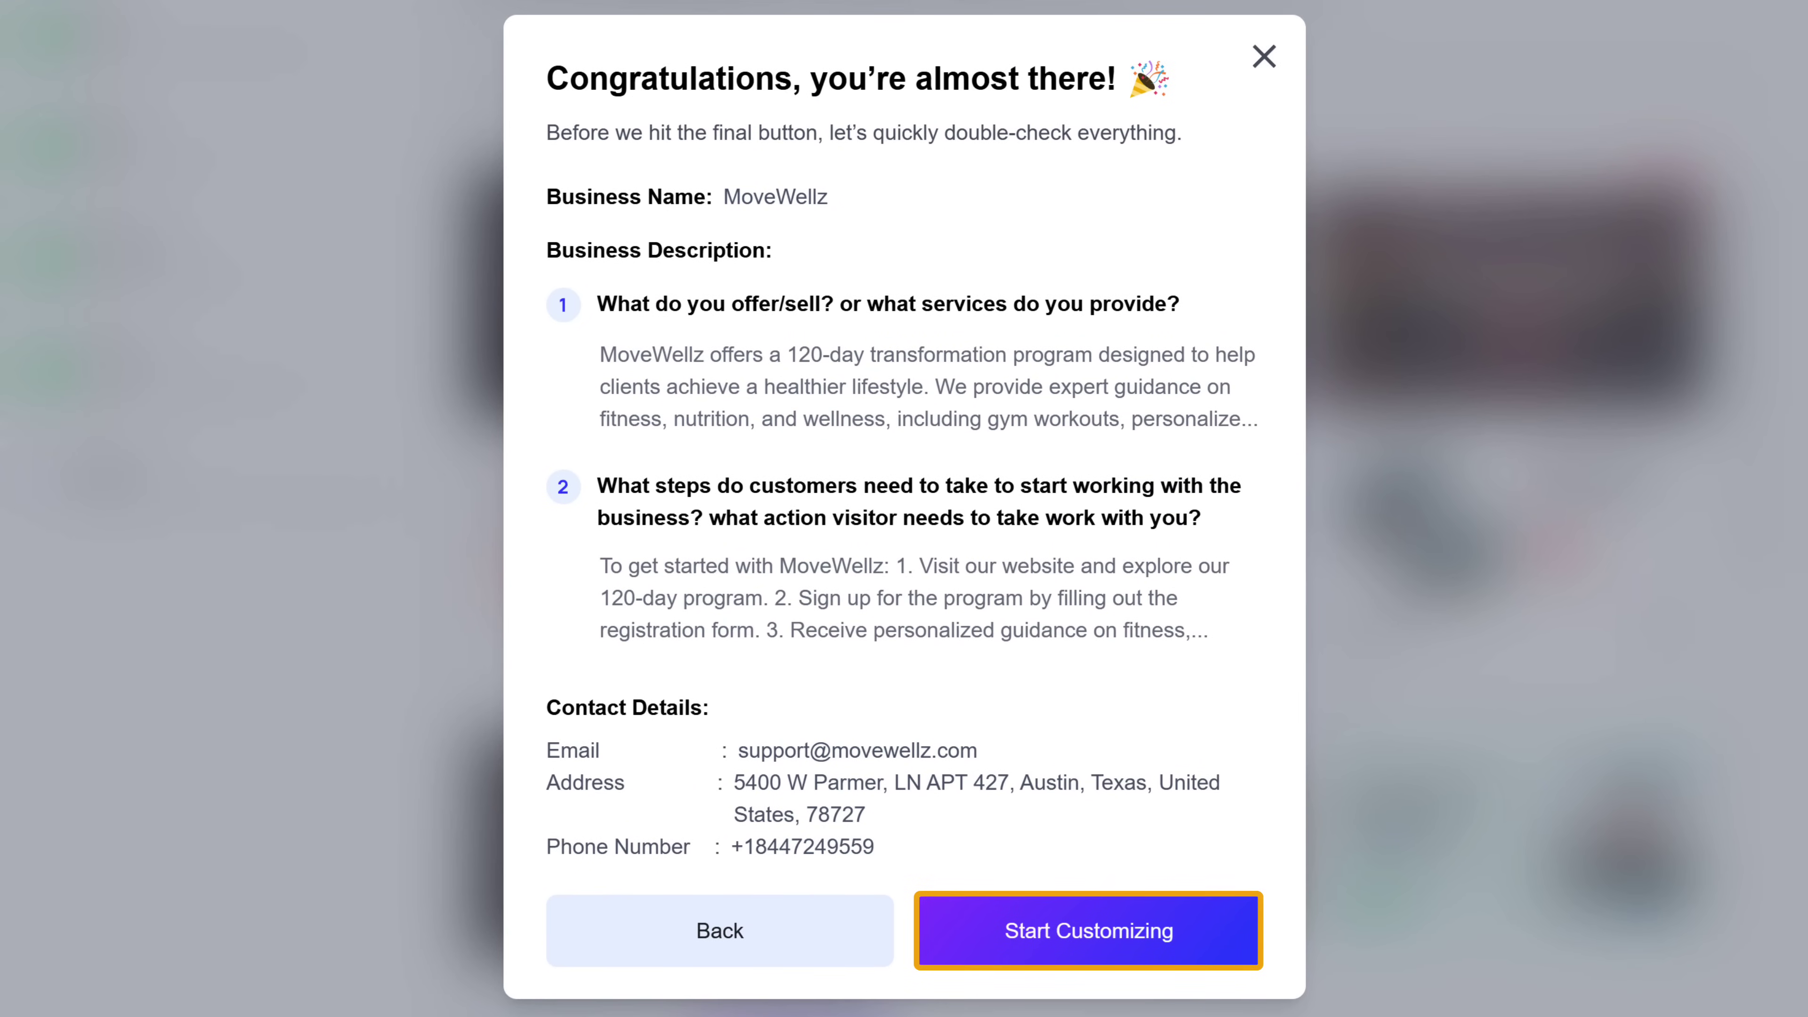
click(1110, 952)
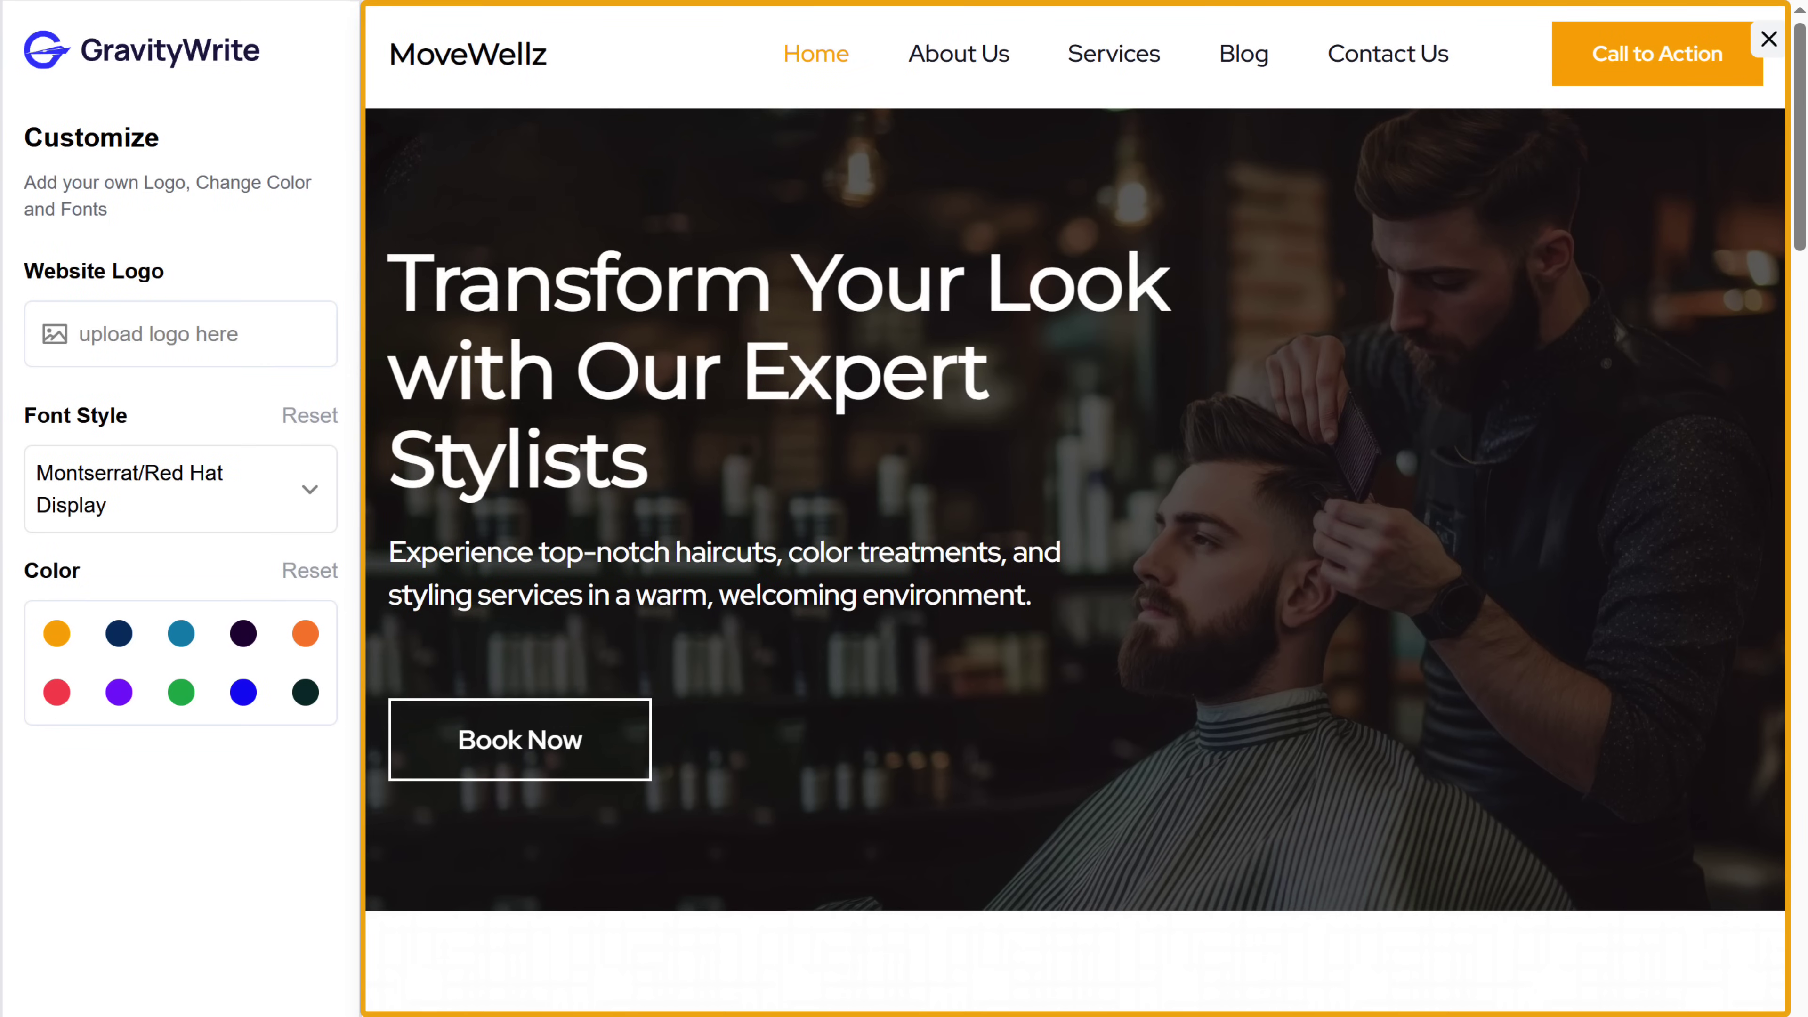
scroll(1075, 510, down, 15)
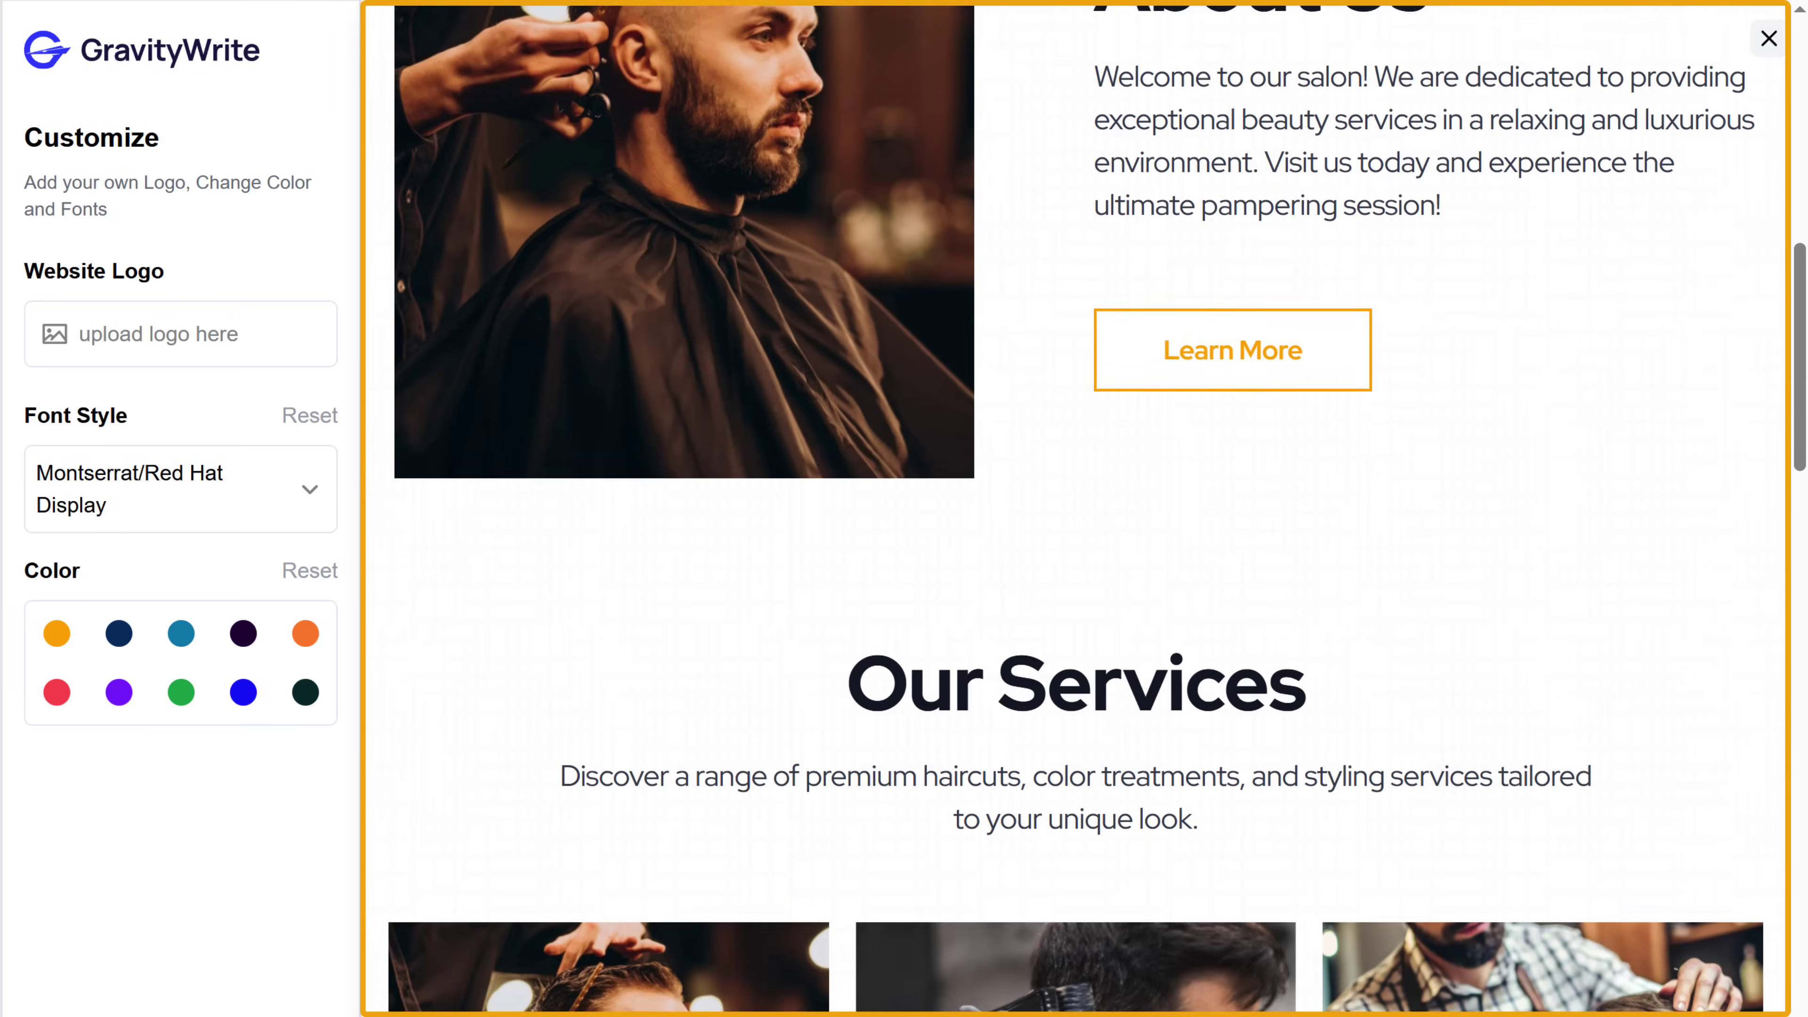
scroll(1075, 509, down, 15)
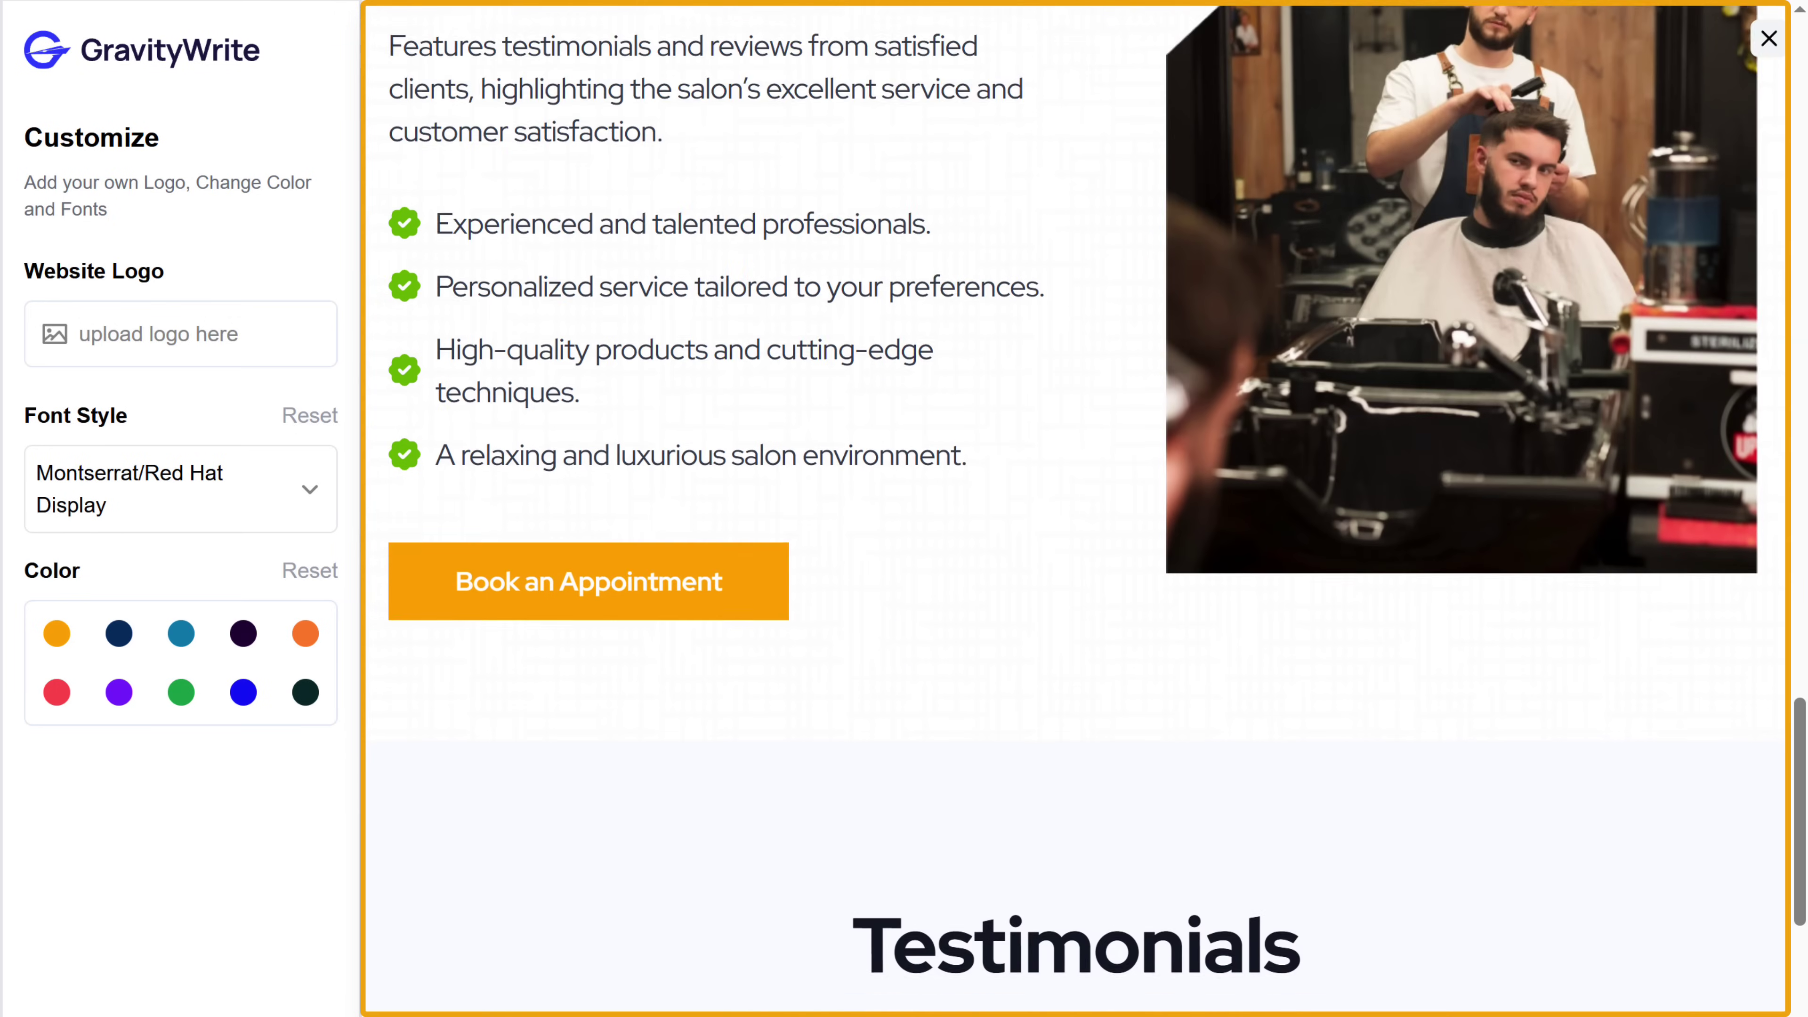
scroll(1075, 509, down, 10)
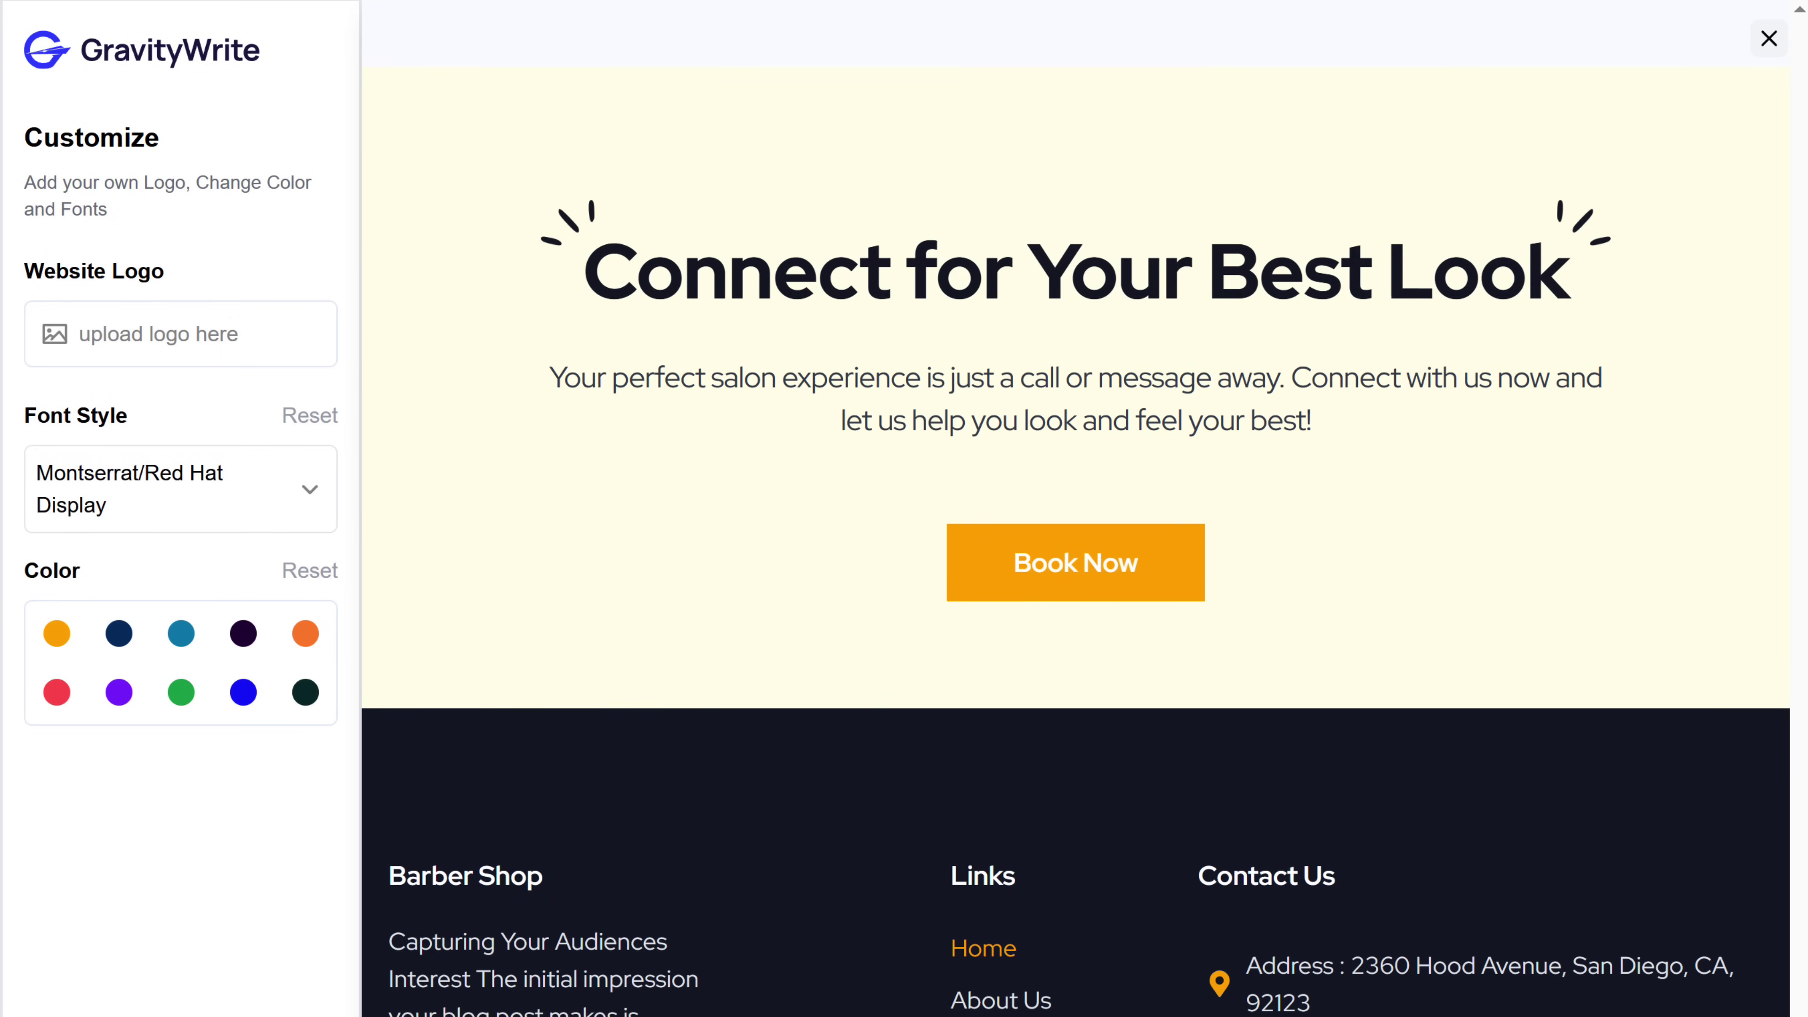
scroll(1075, 509, up, 20)
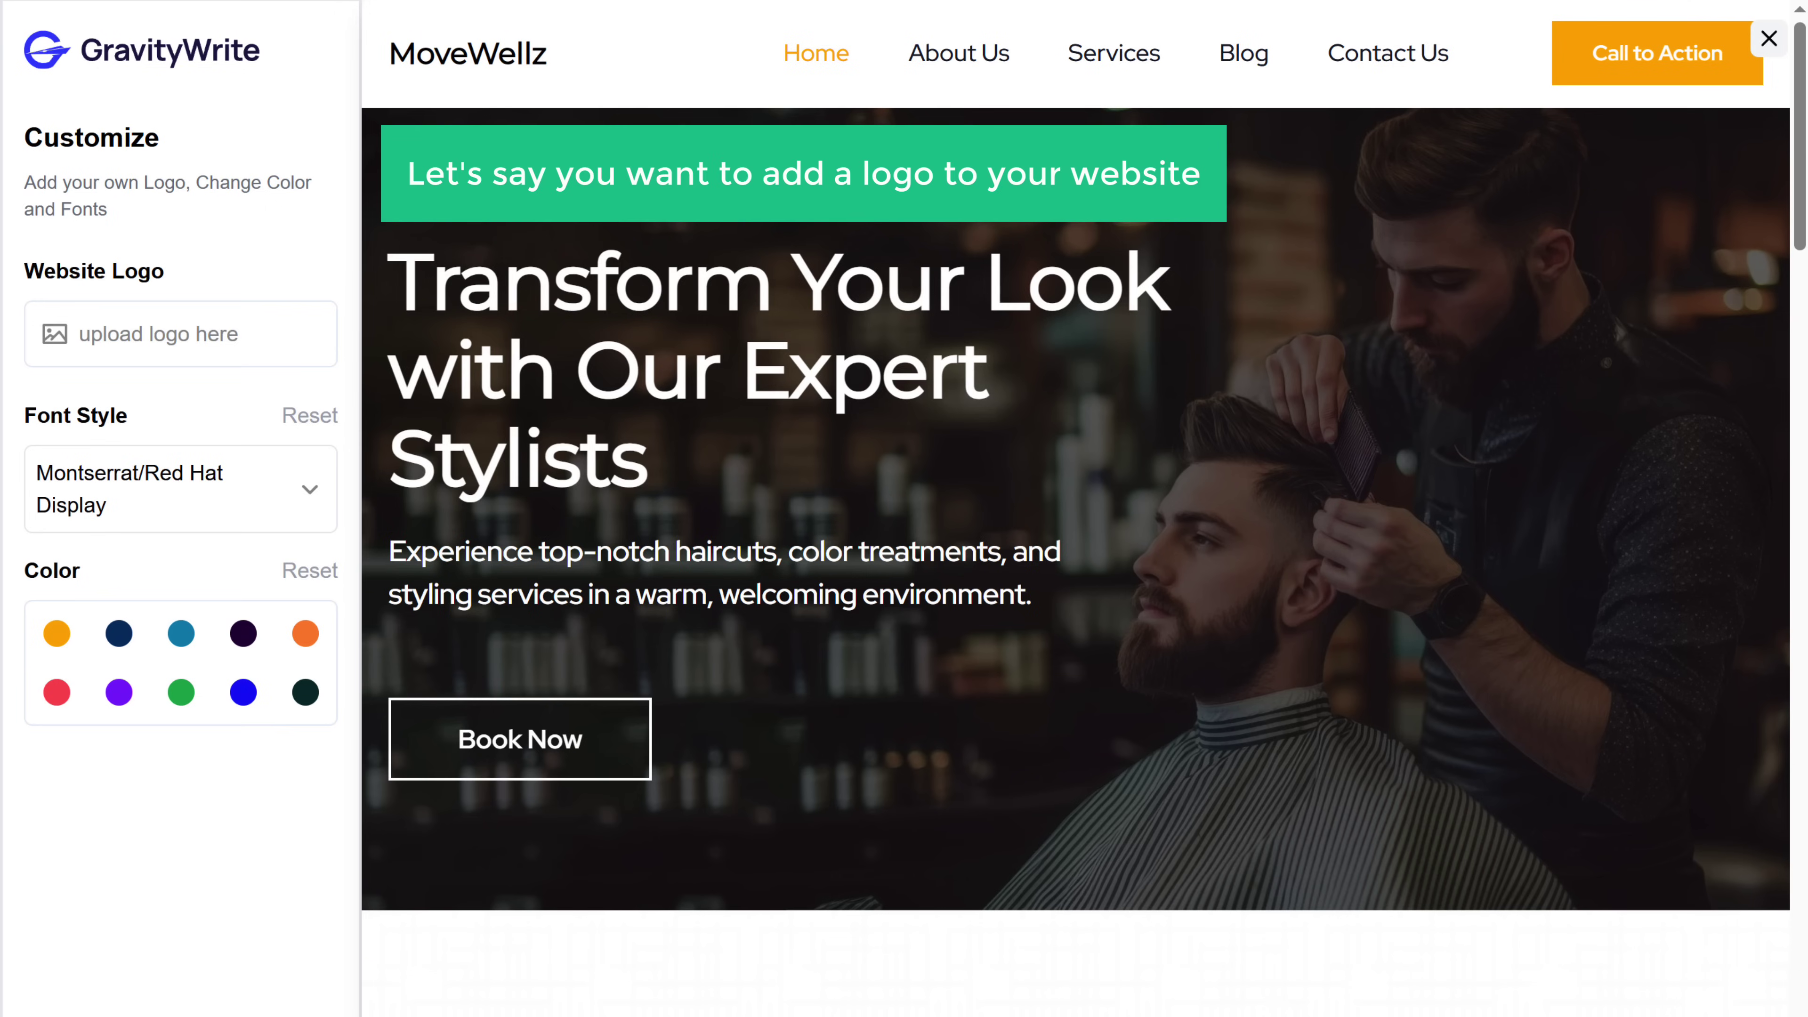
- Upload the Gym Logo as the website logo and shrink it slightly
click(109, 346)
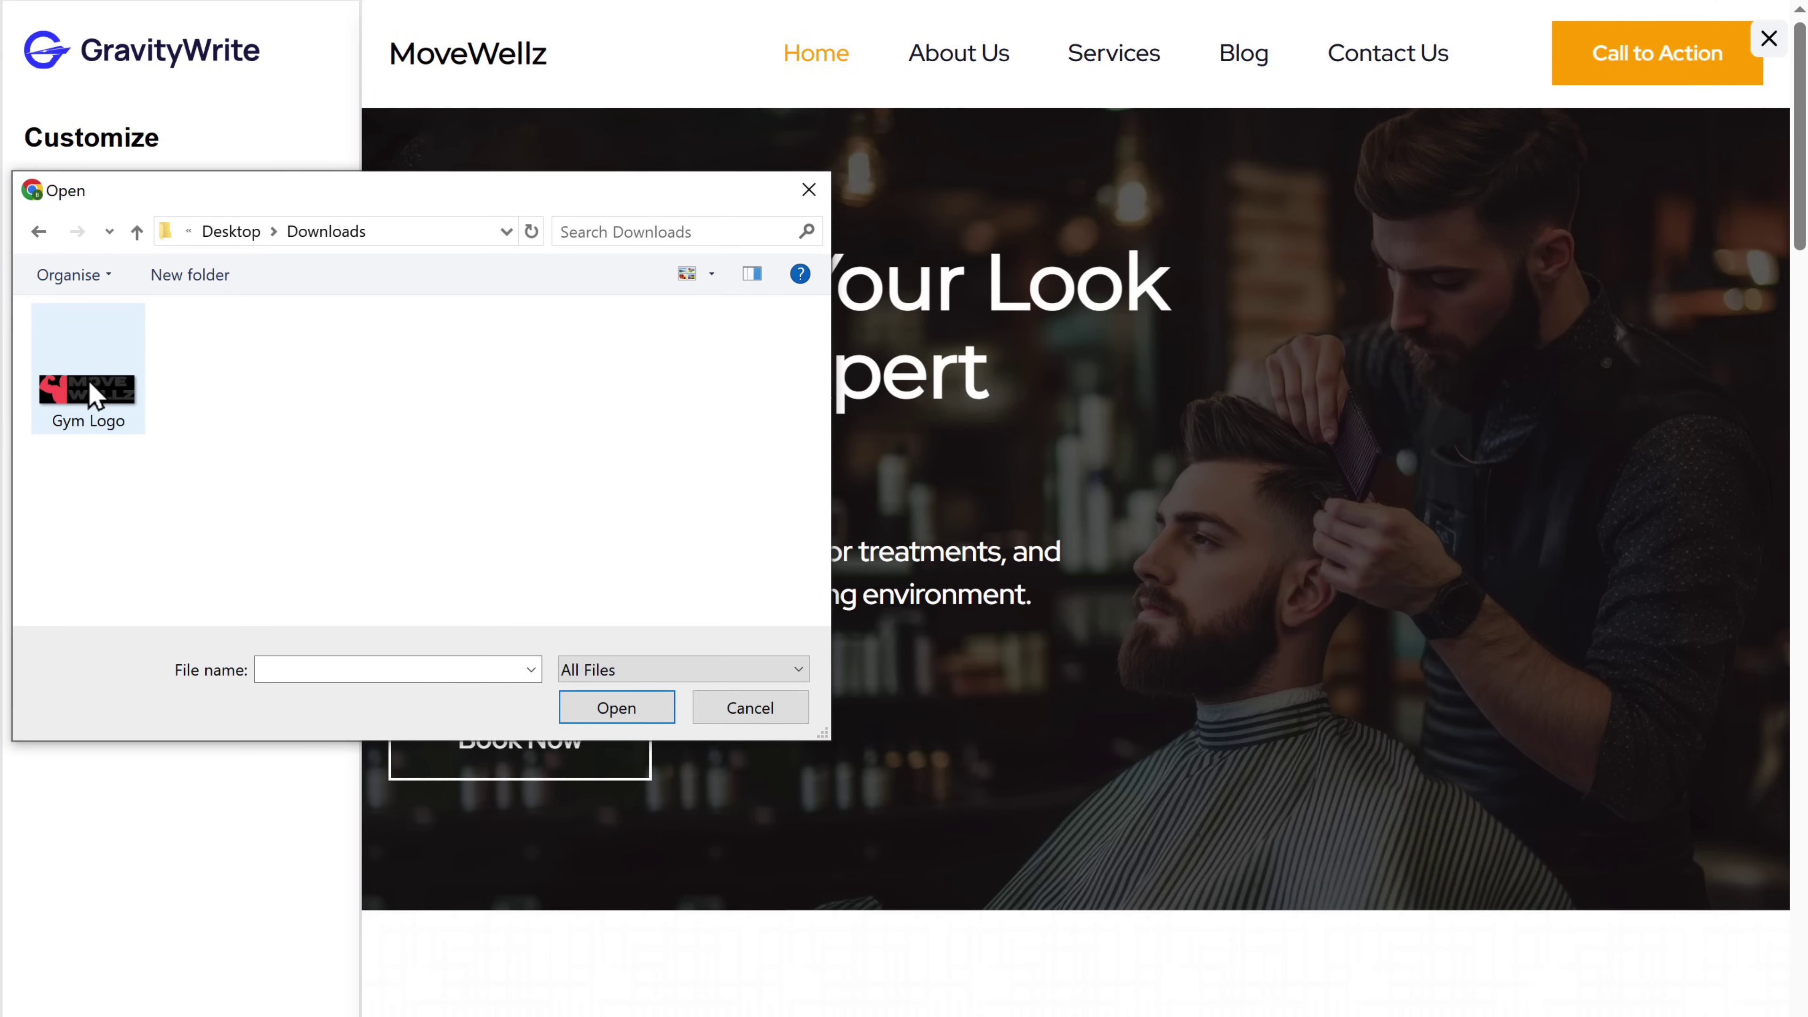
double_click(110, 356)
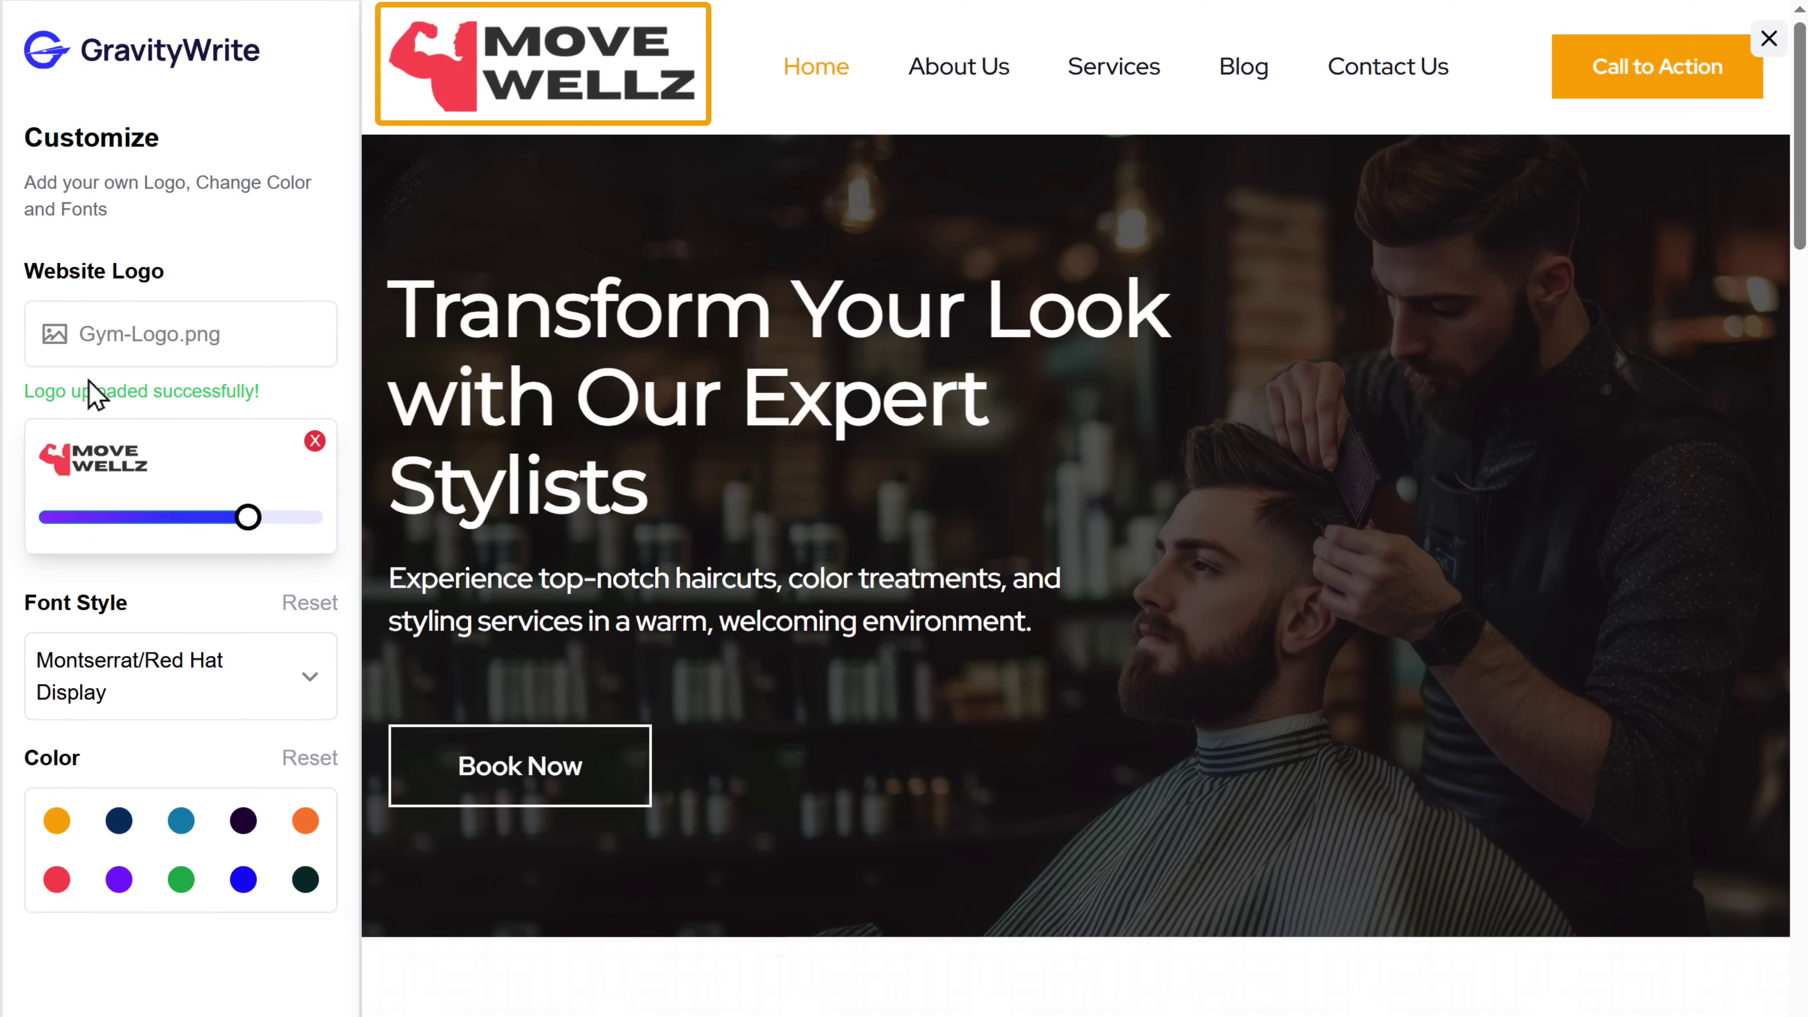
drag(249, 517, 244, 517)
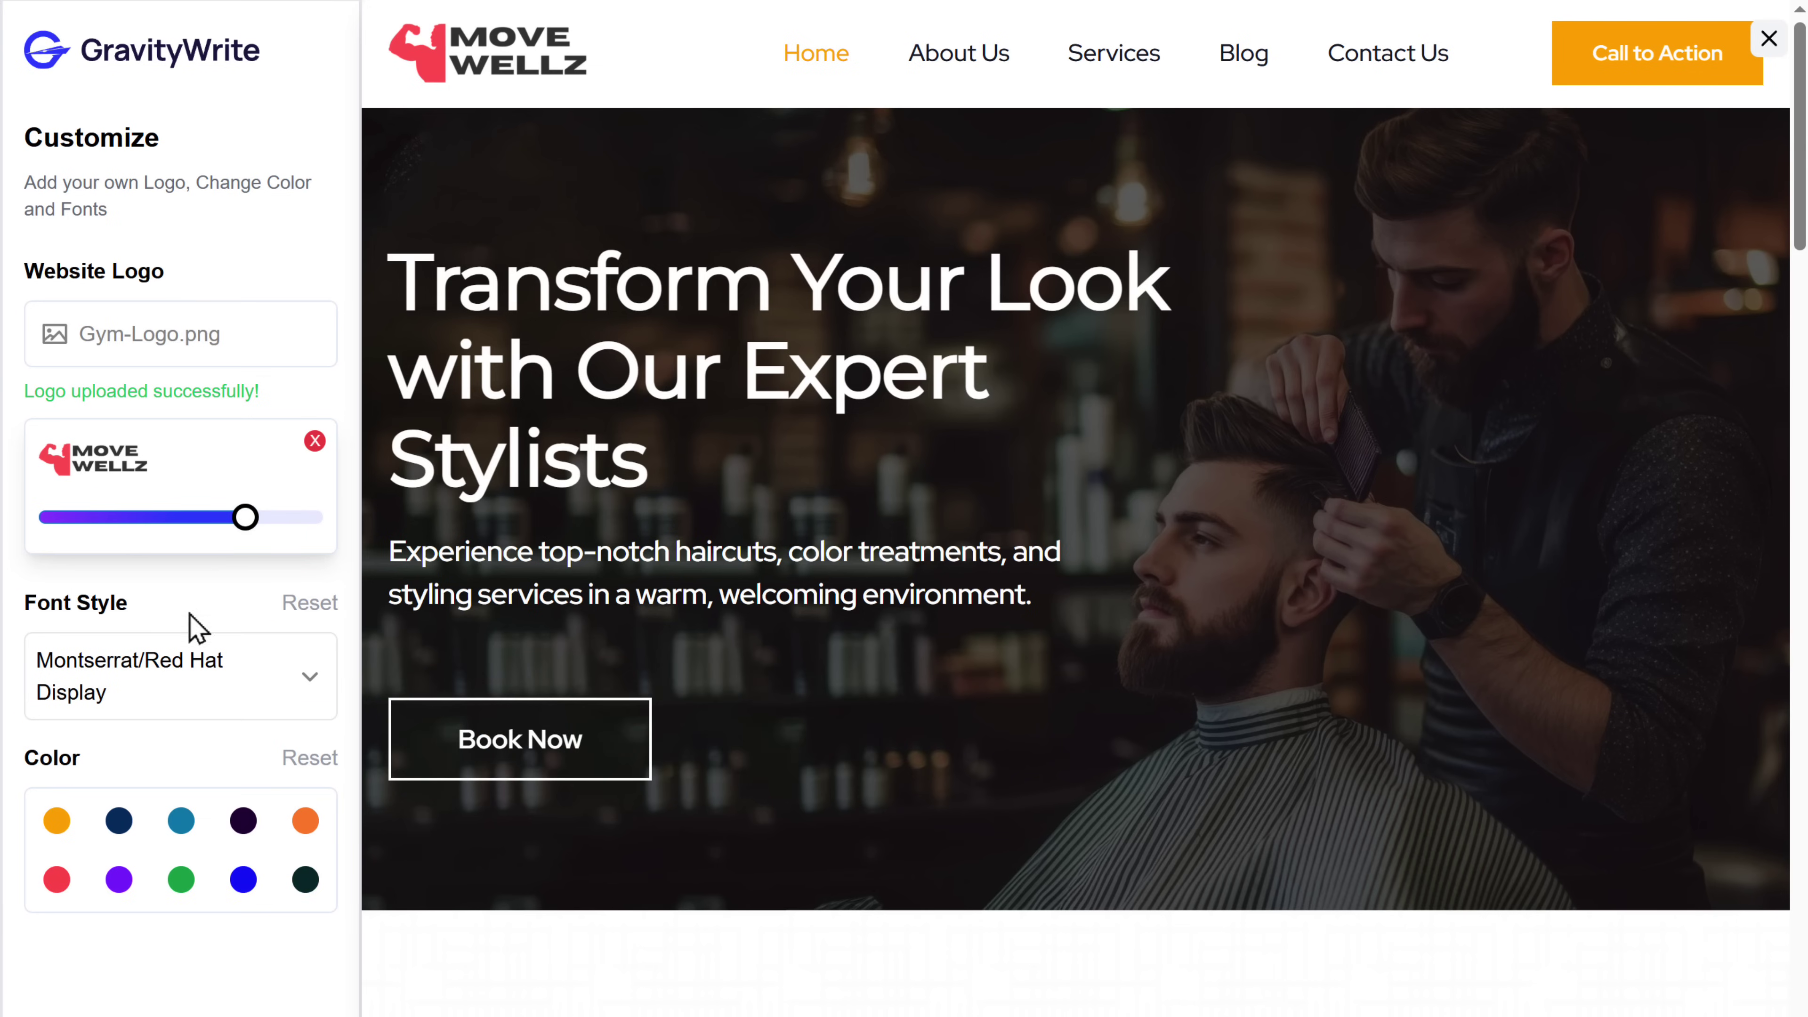
- Apply Red Hat Display fonts and a red accent colour, then start building
click(142, 689)
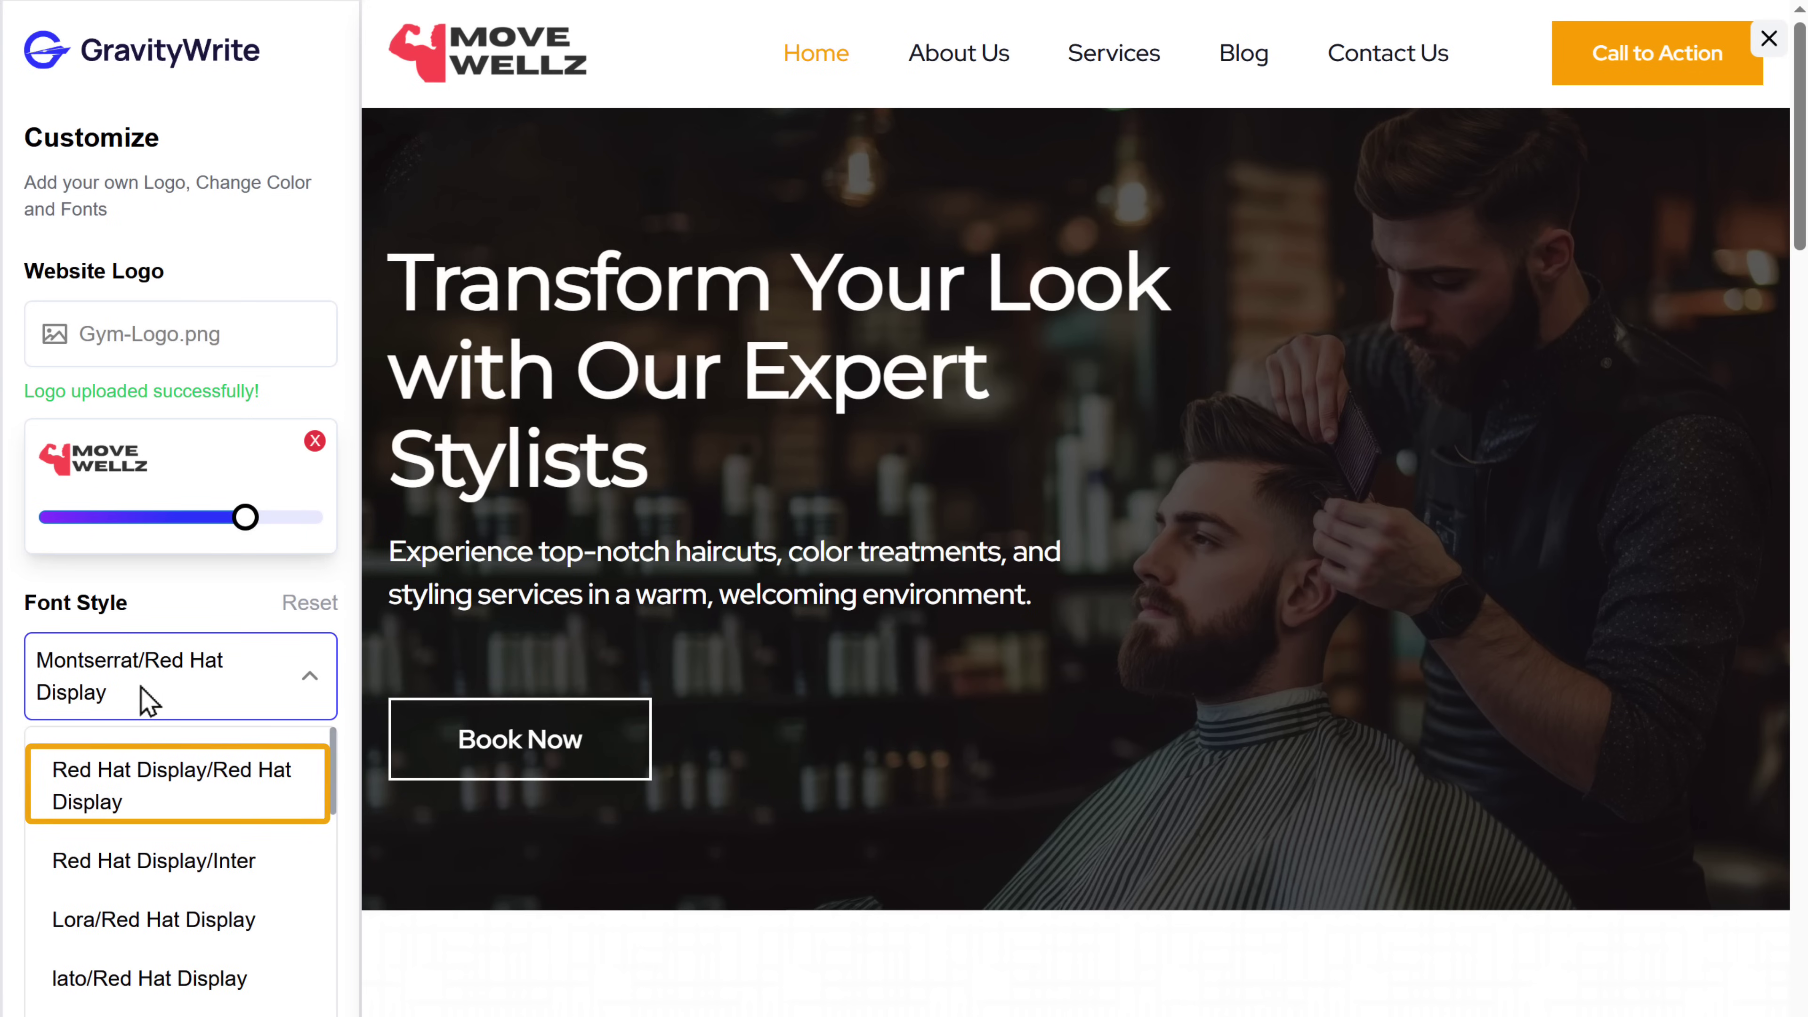
click(152, 782)
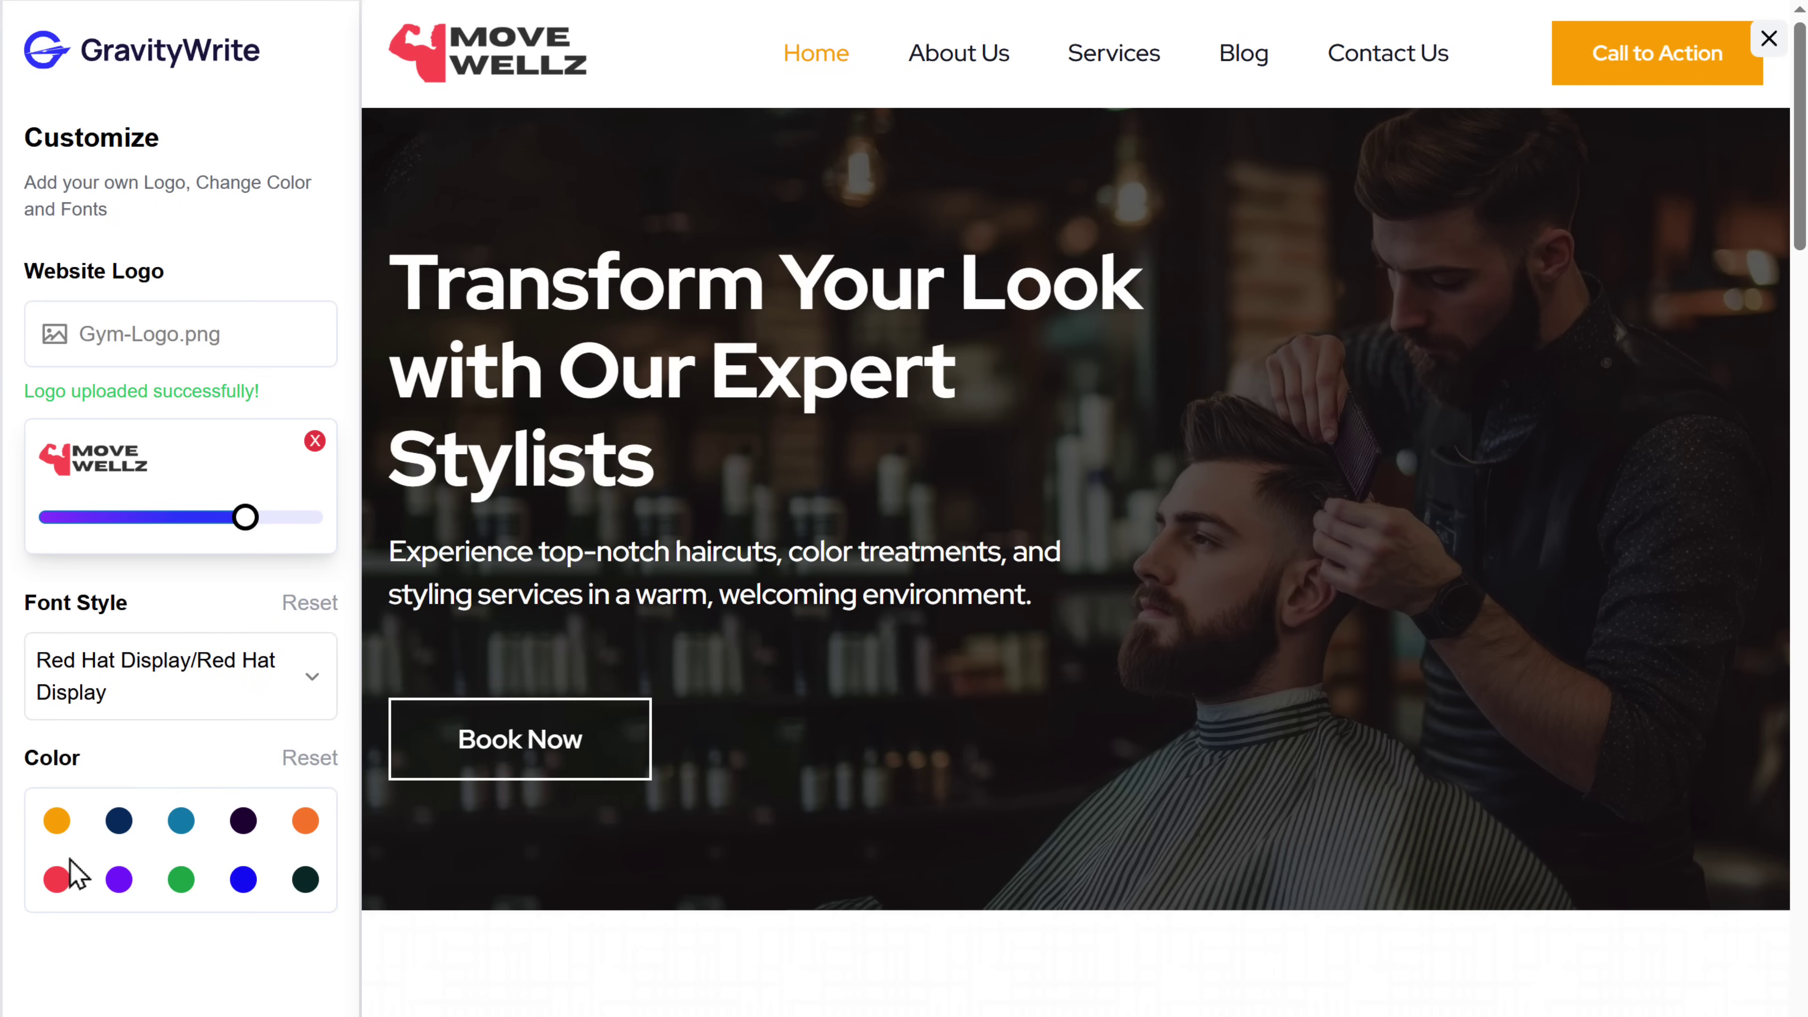
click(56, 881)
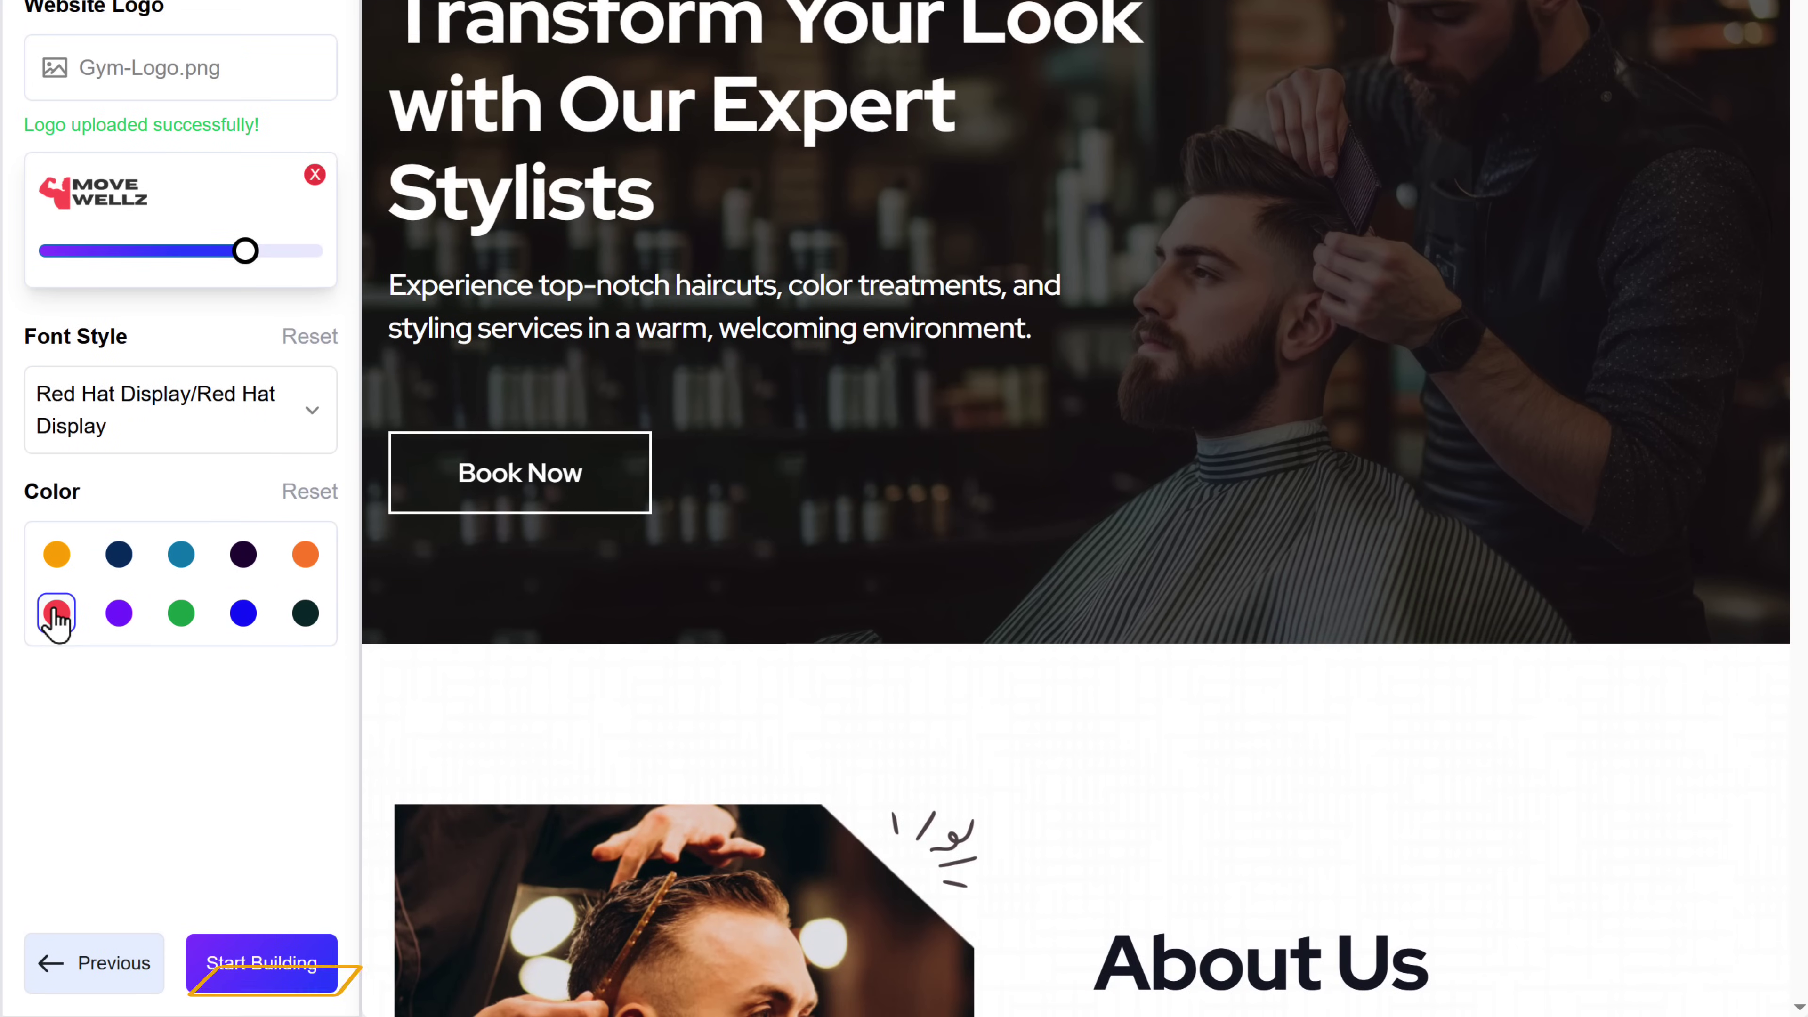
click(234, 970)
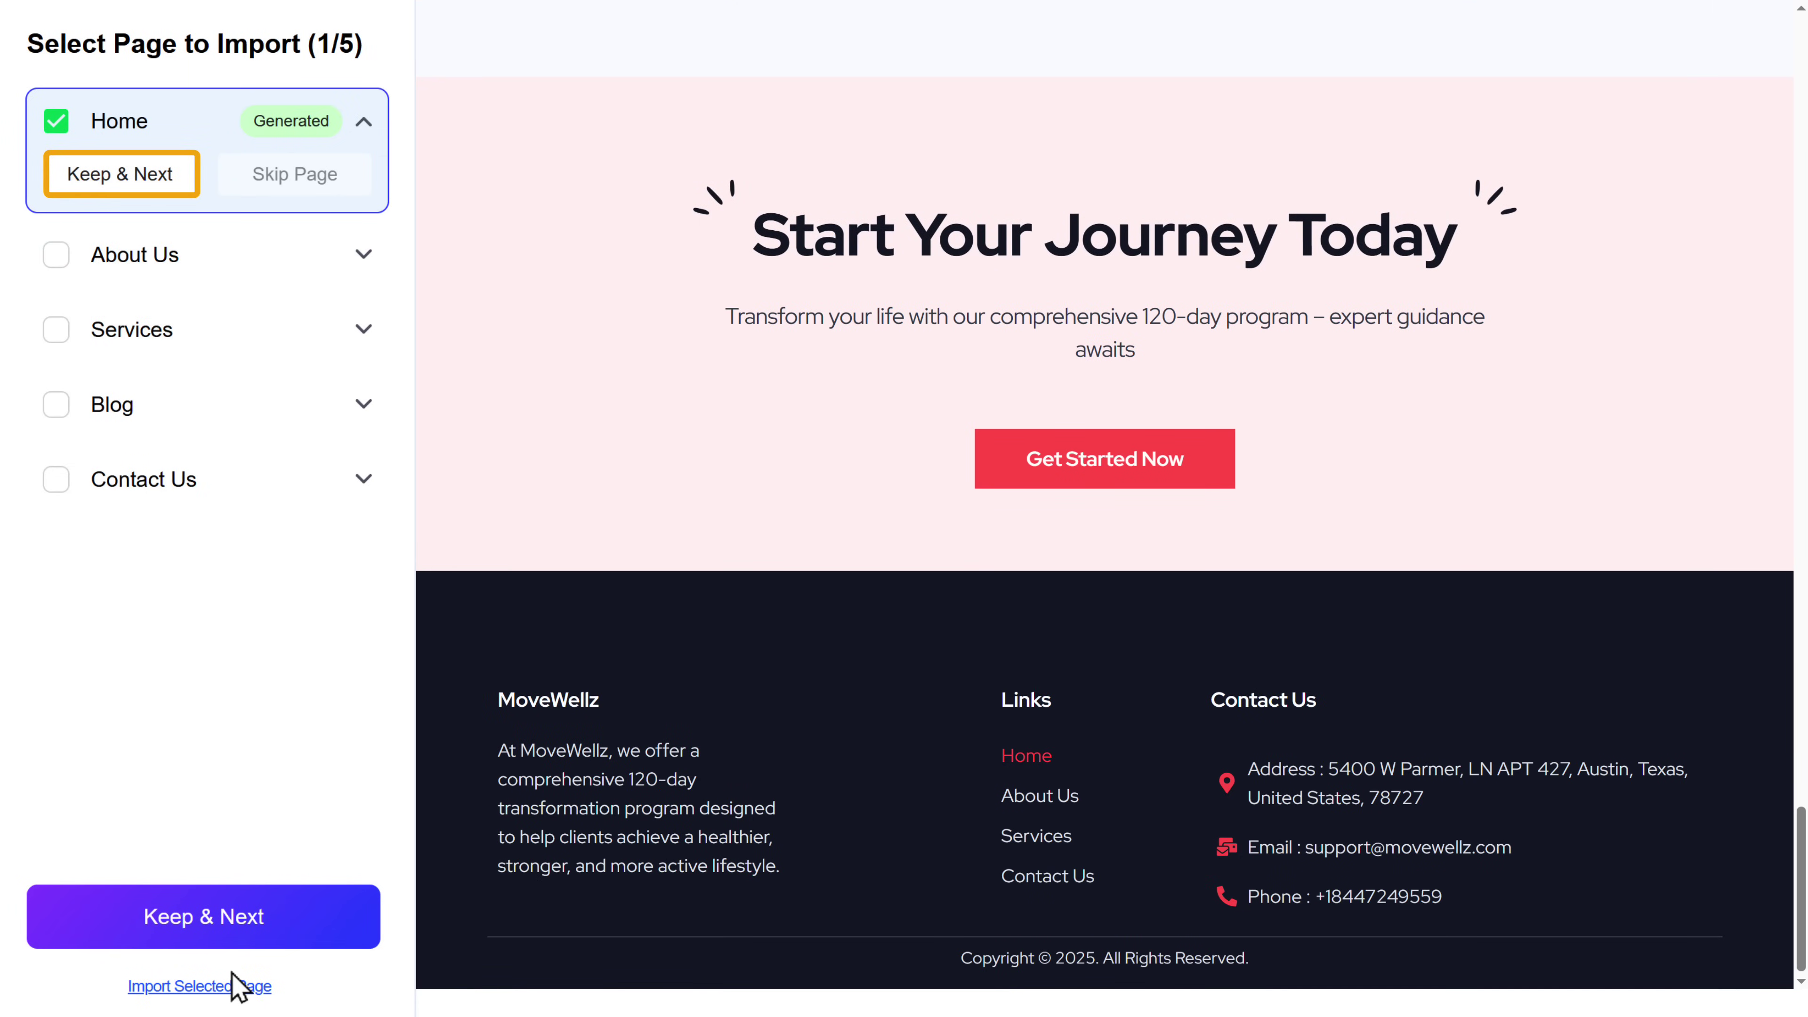
- Keep Home, generate About Us, skip Blog, add Contact Us, and import the selected pages
click(93, 183)
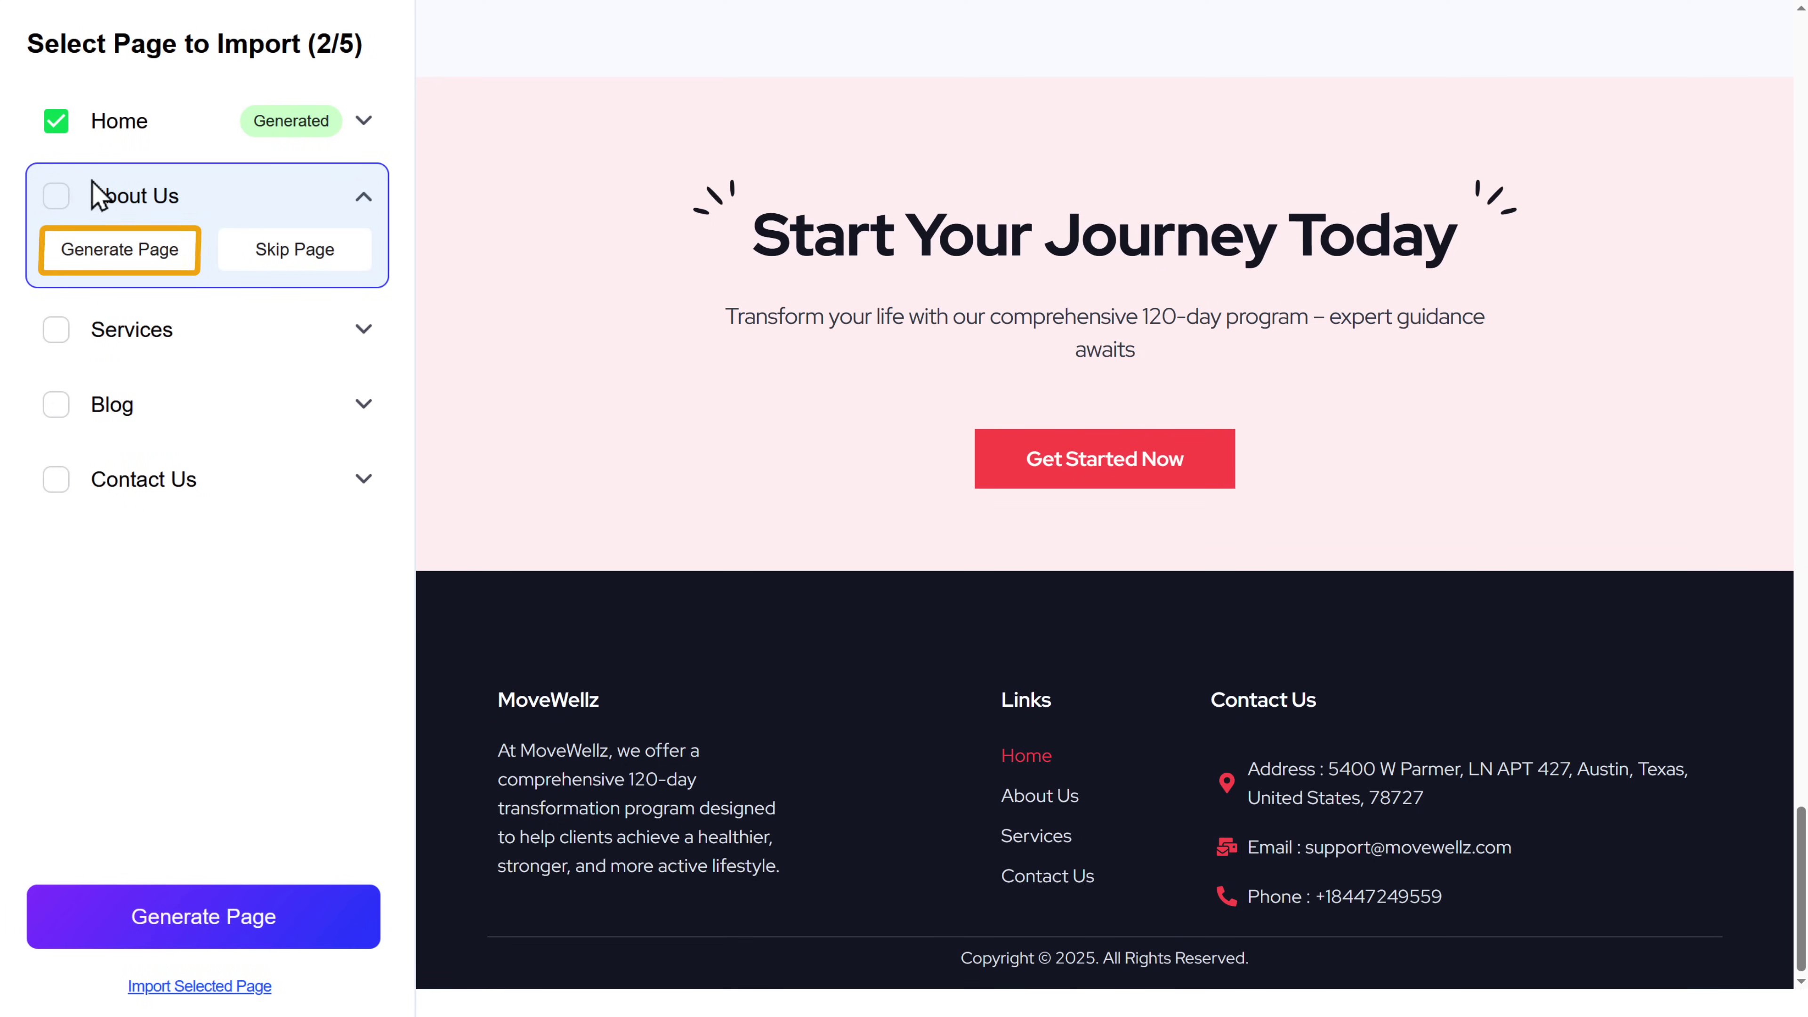
click(99, 261)
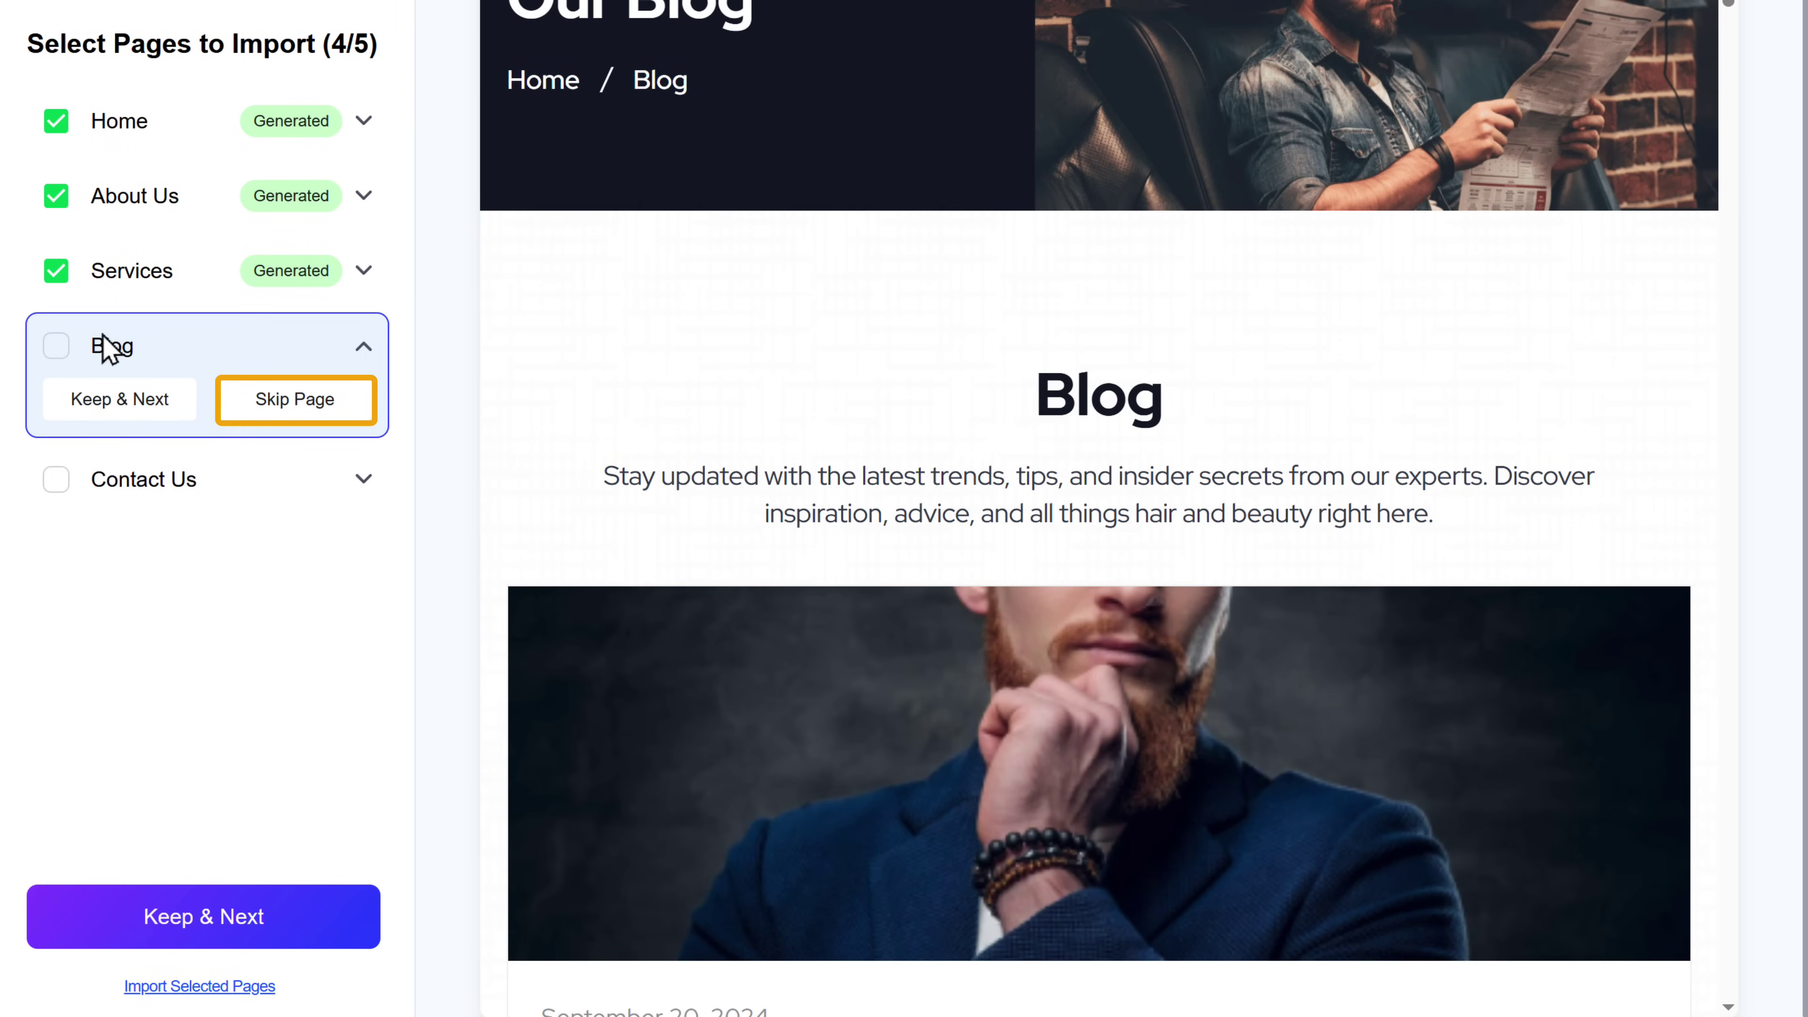
click(274, 409)
click(89, 479)
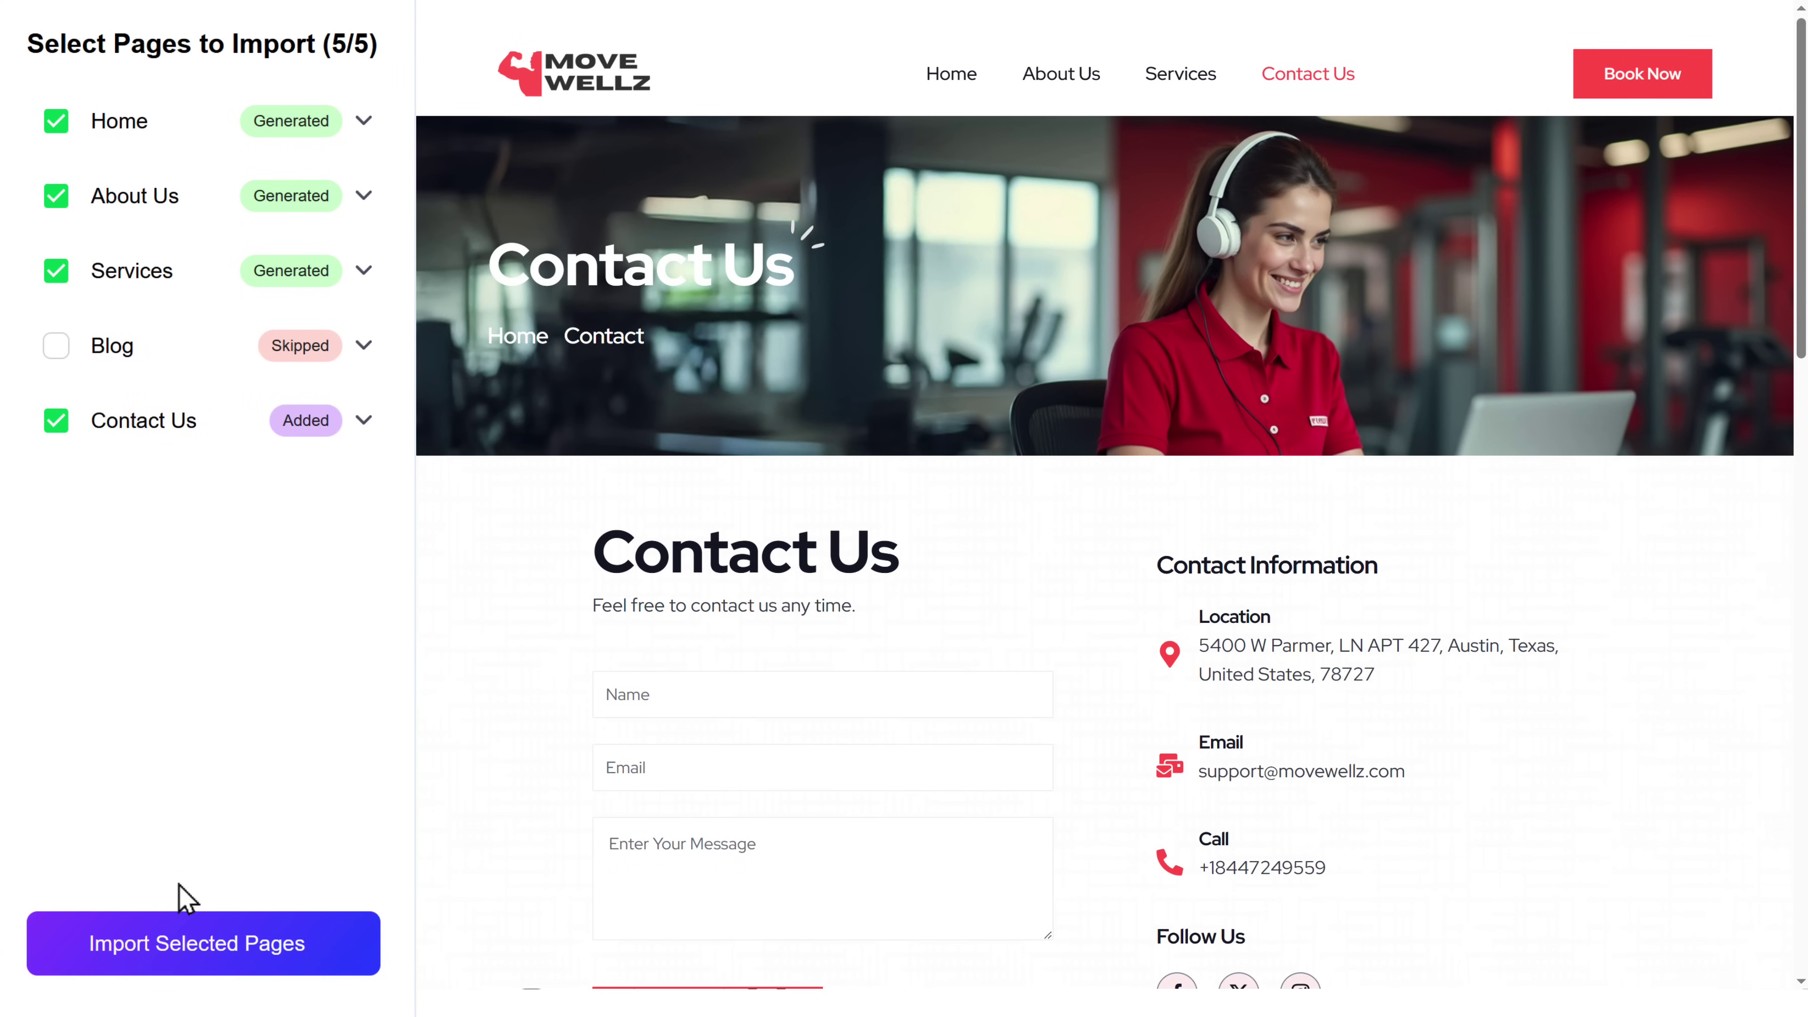
click(191, 946)
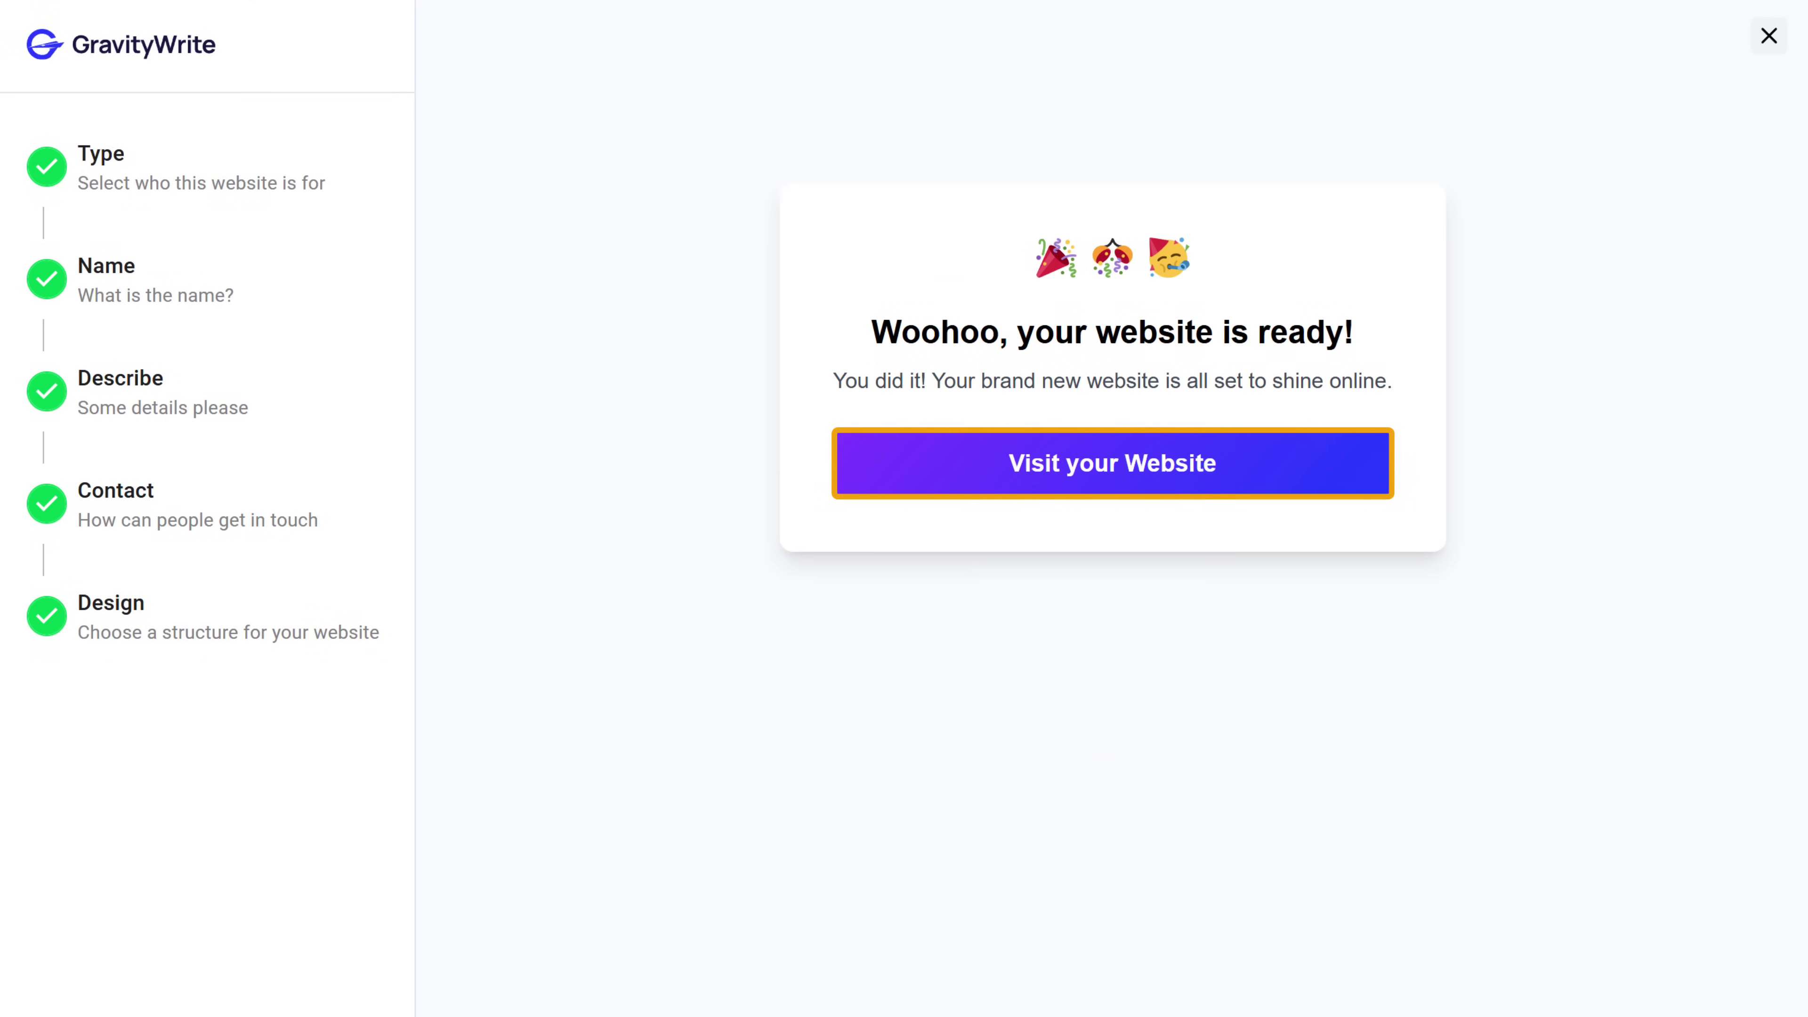
- Open the finished MoveWellz site and scroll through the homepage
click(1086, 476)
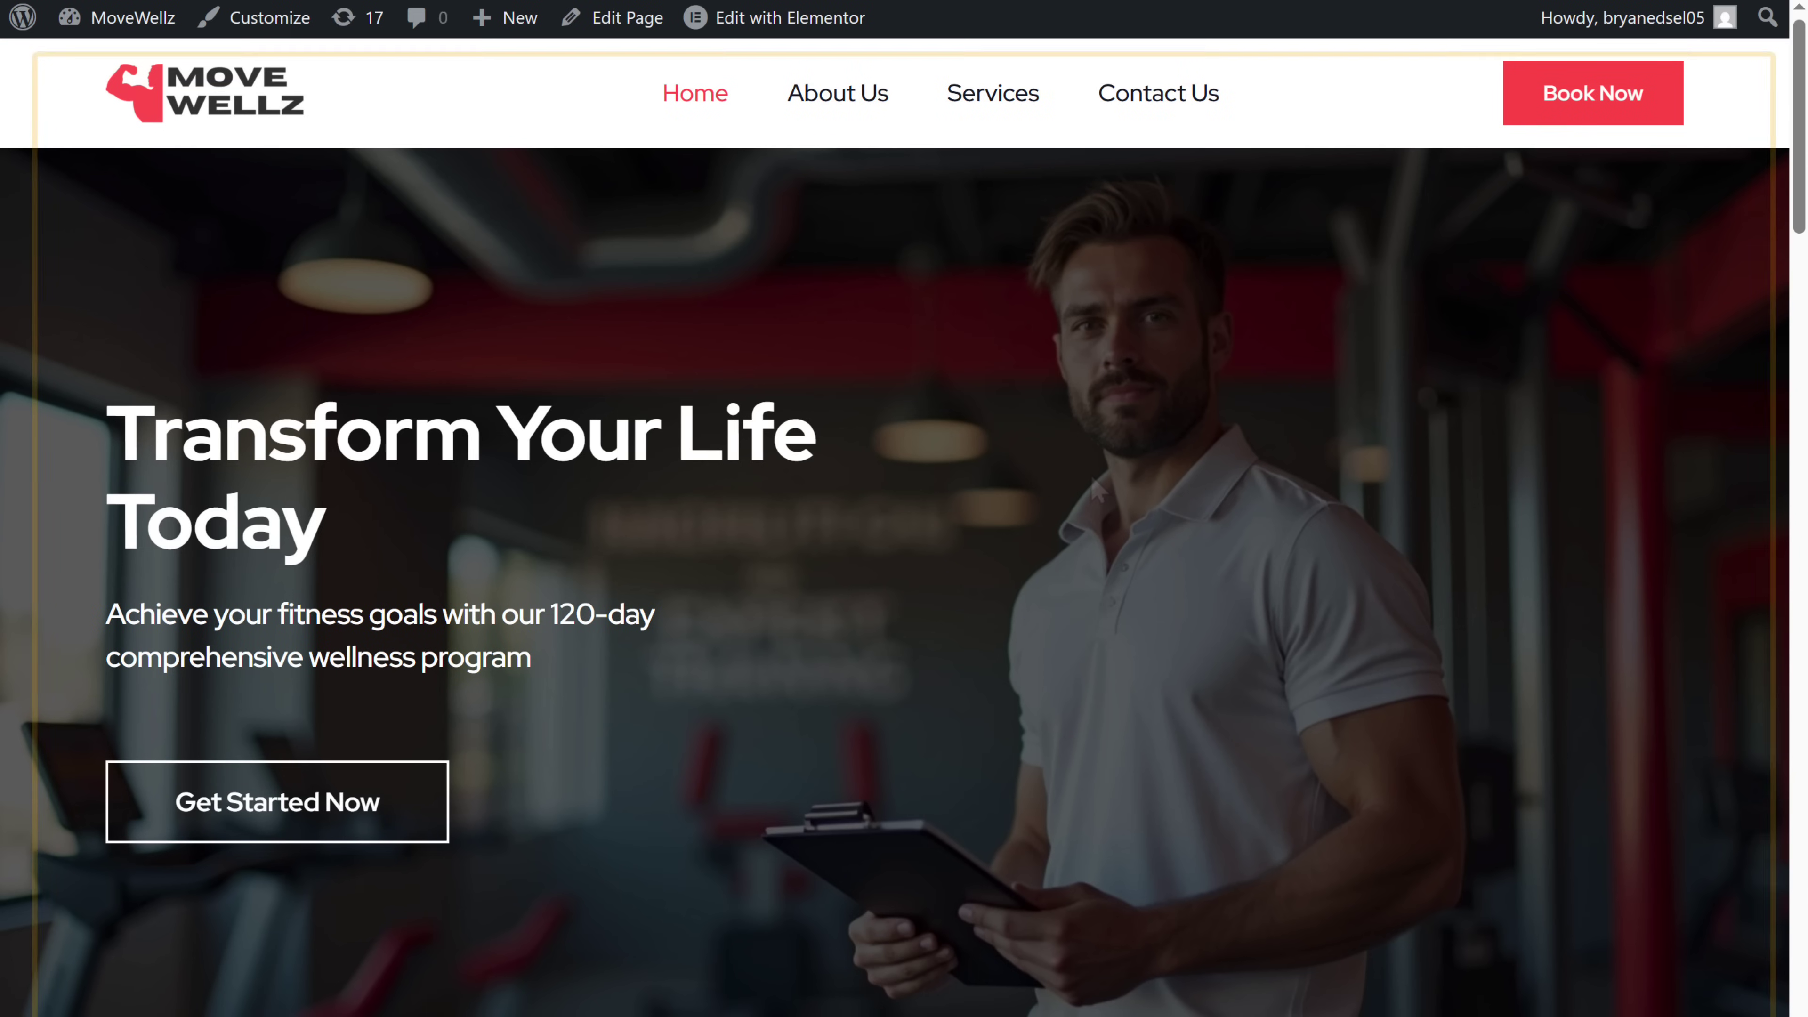
scroll(1096, 490, down, 15)
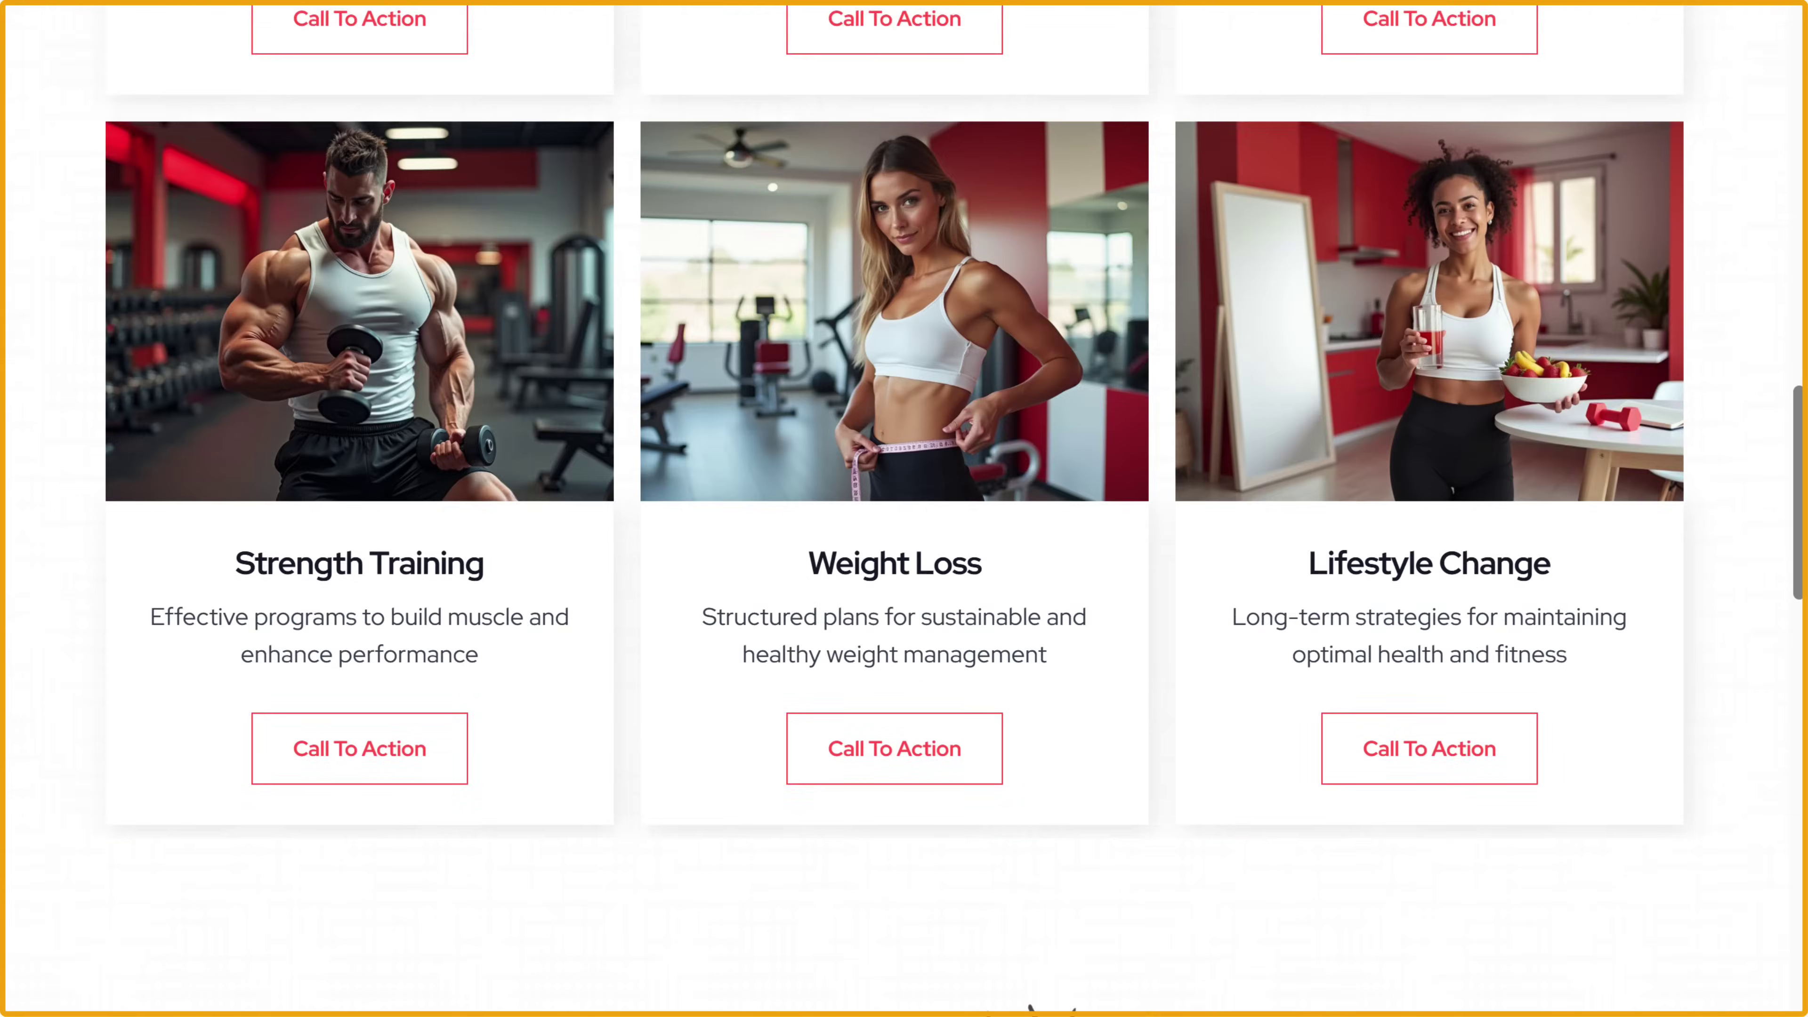
scroll(904, 509, down, 15)
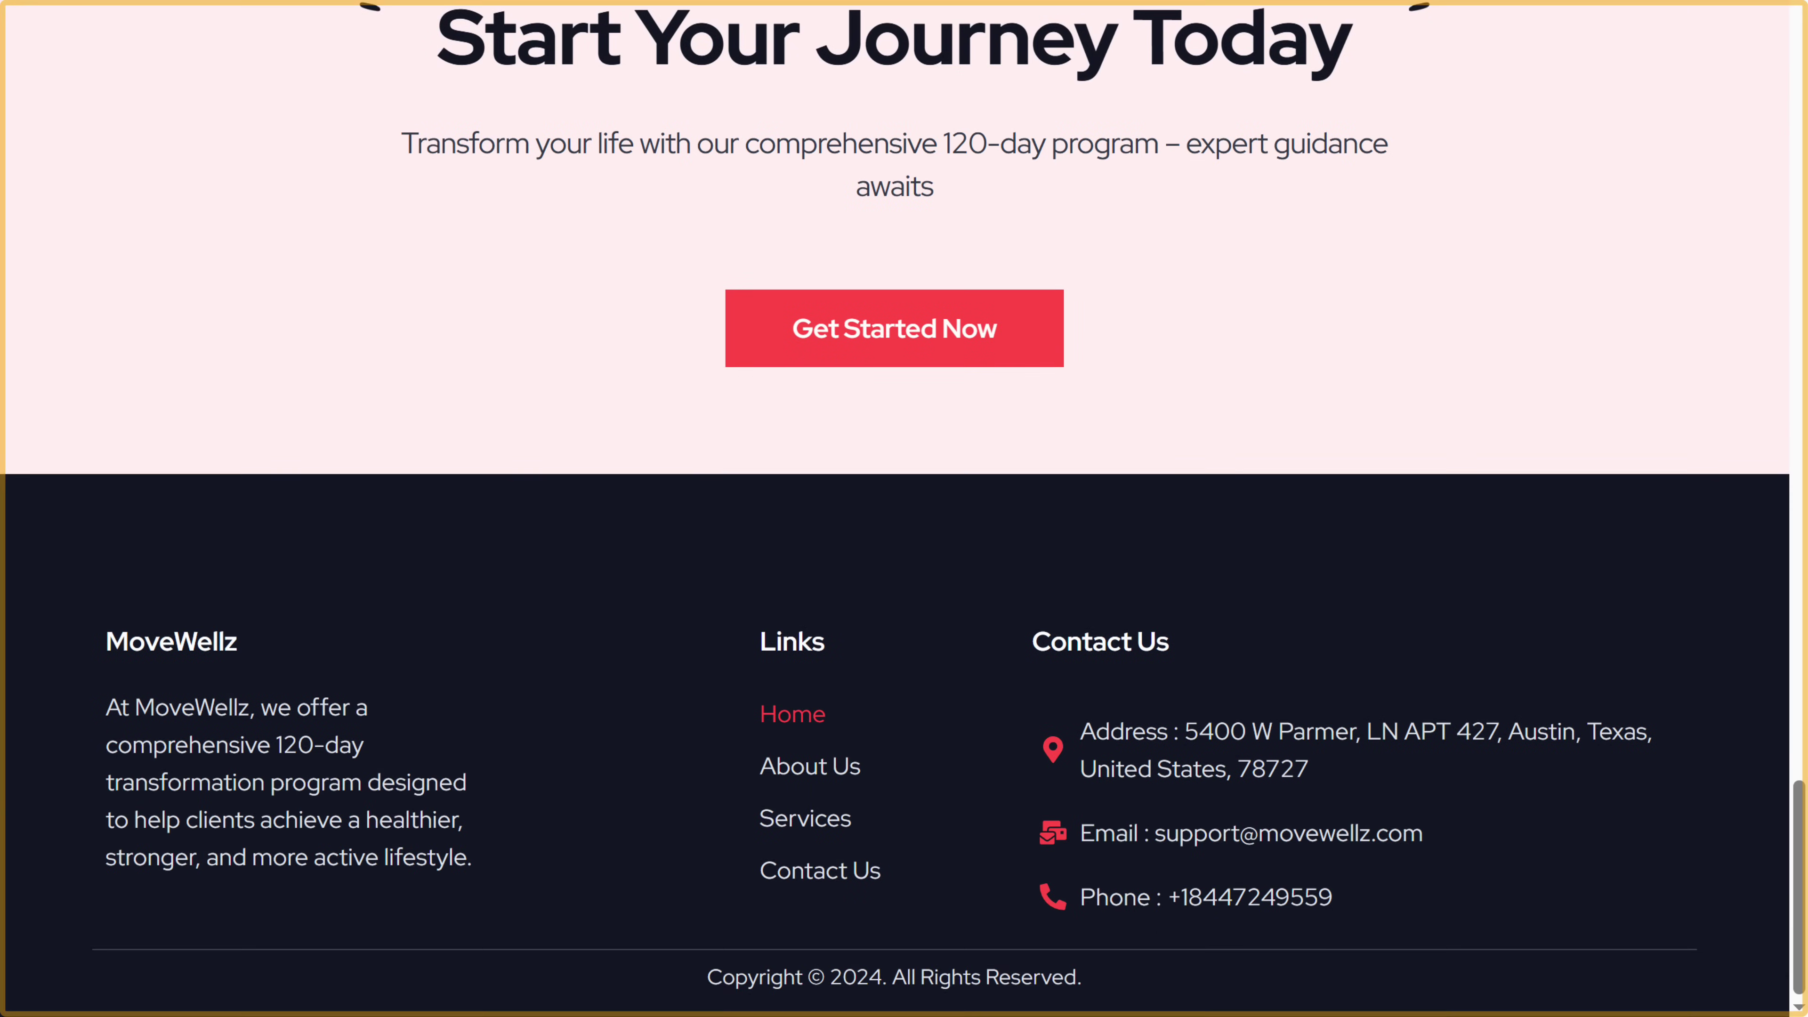
scroll(904, 509, up, 20)
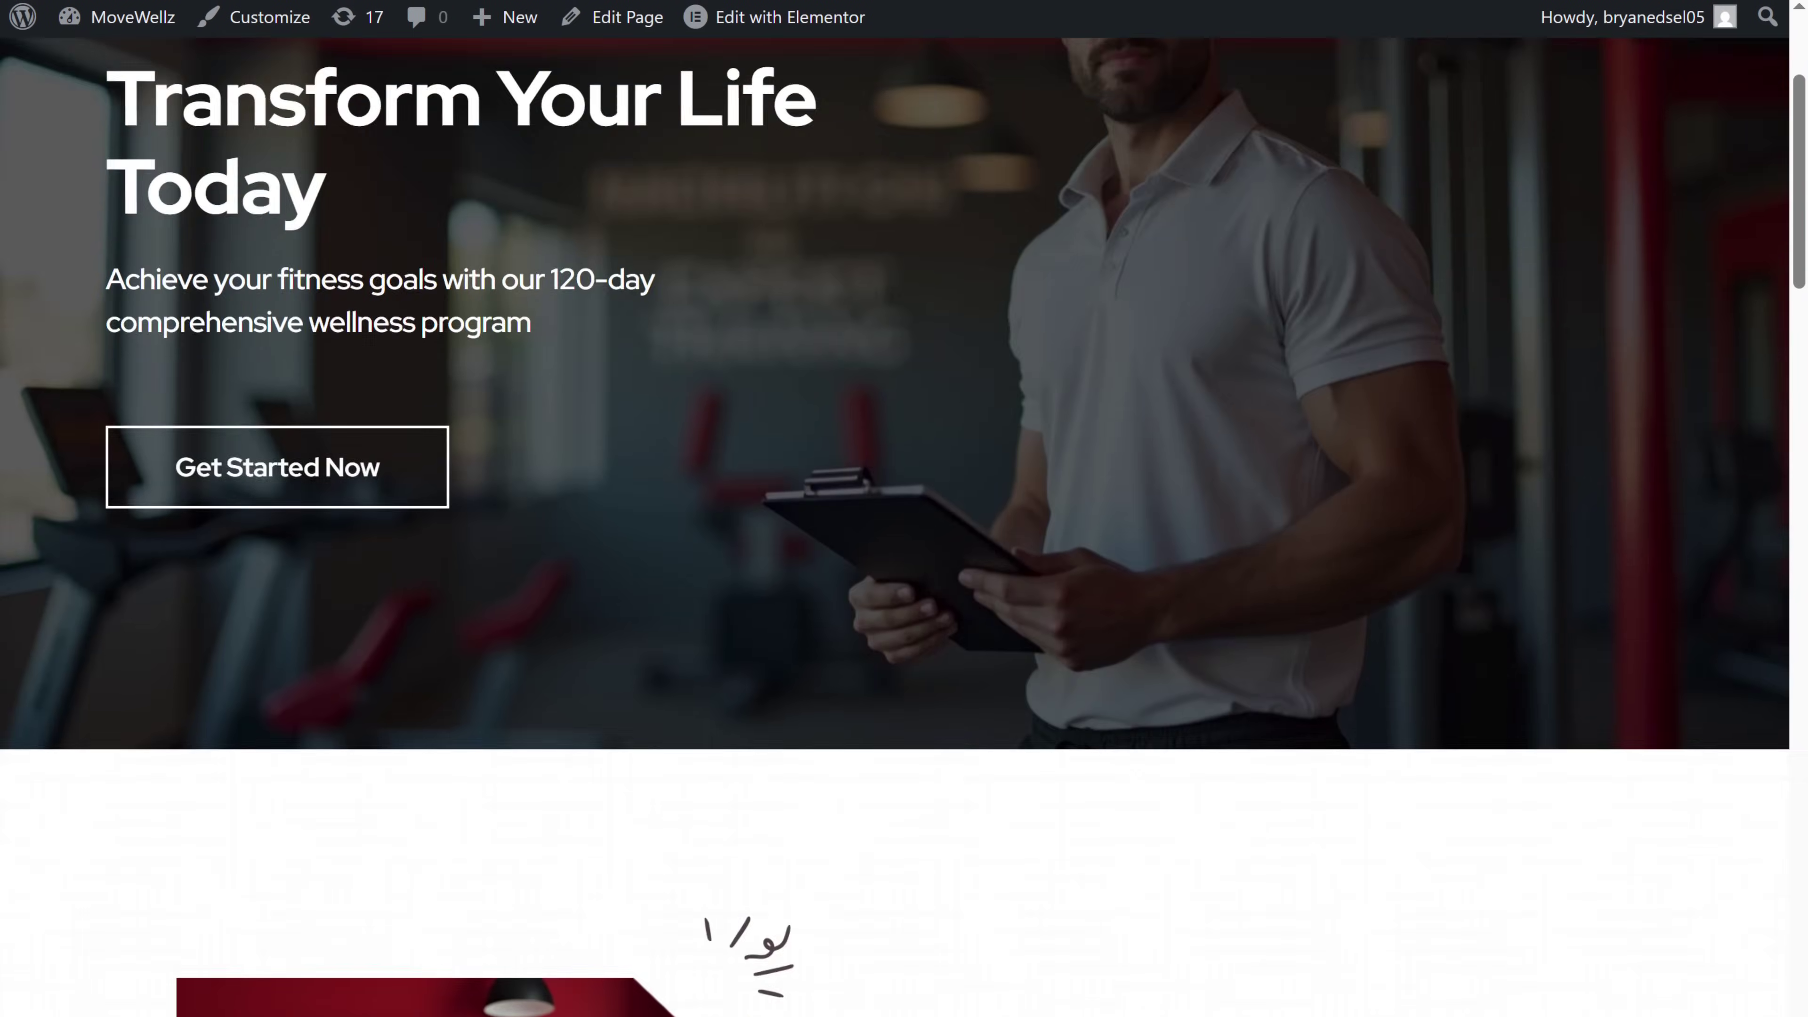
scroll(904, 509, up, 5)
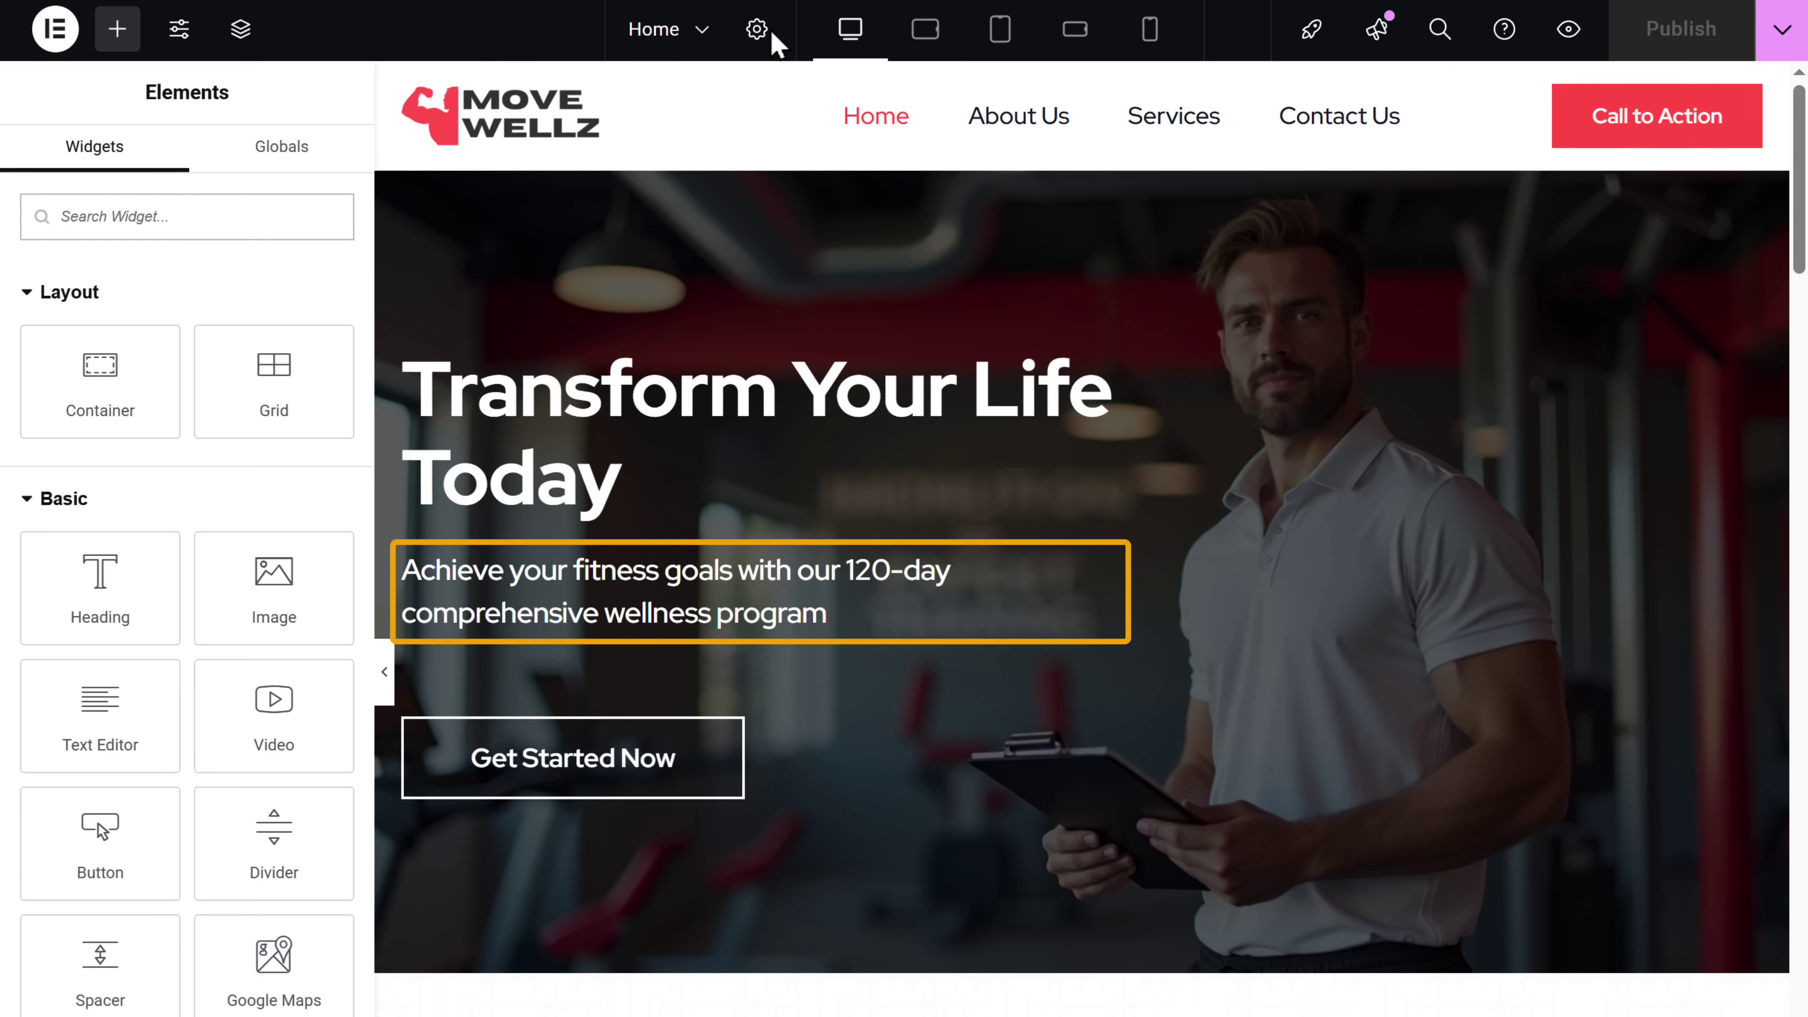
- Replace the hero subtitle with '120 Days to a Stronger, Healthier, More Confident You'
click(1179, 563)
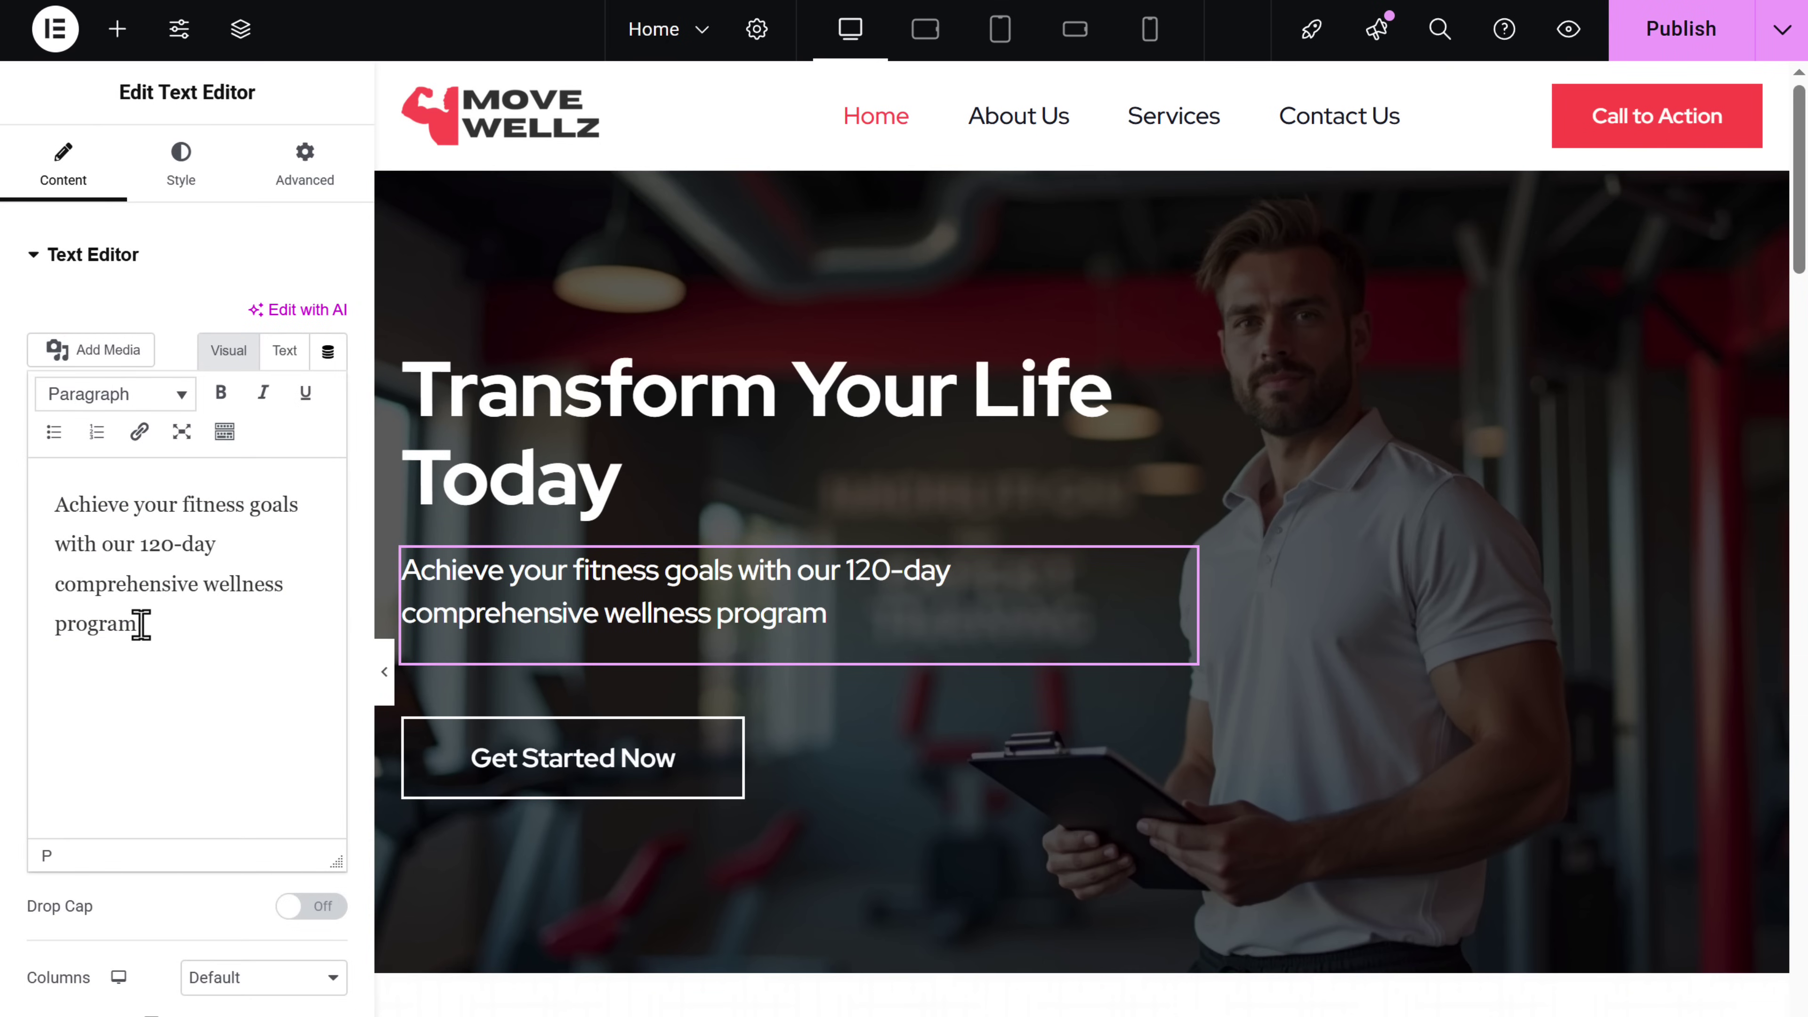
drag(141, 624, 41, 510)
text(120 Days to a Stronger, Healthier, More Confident You)
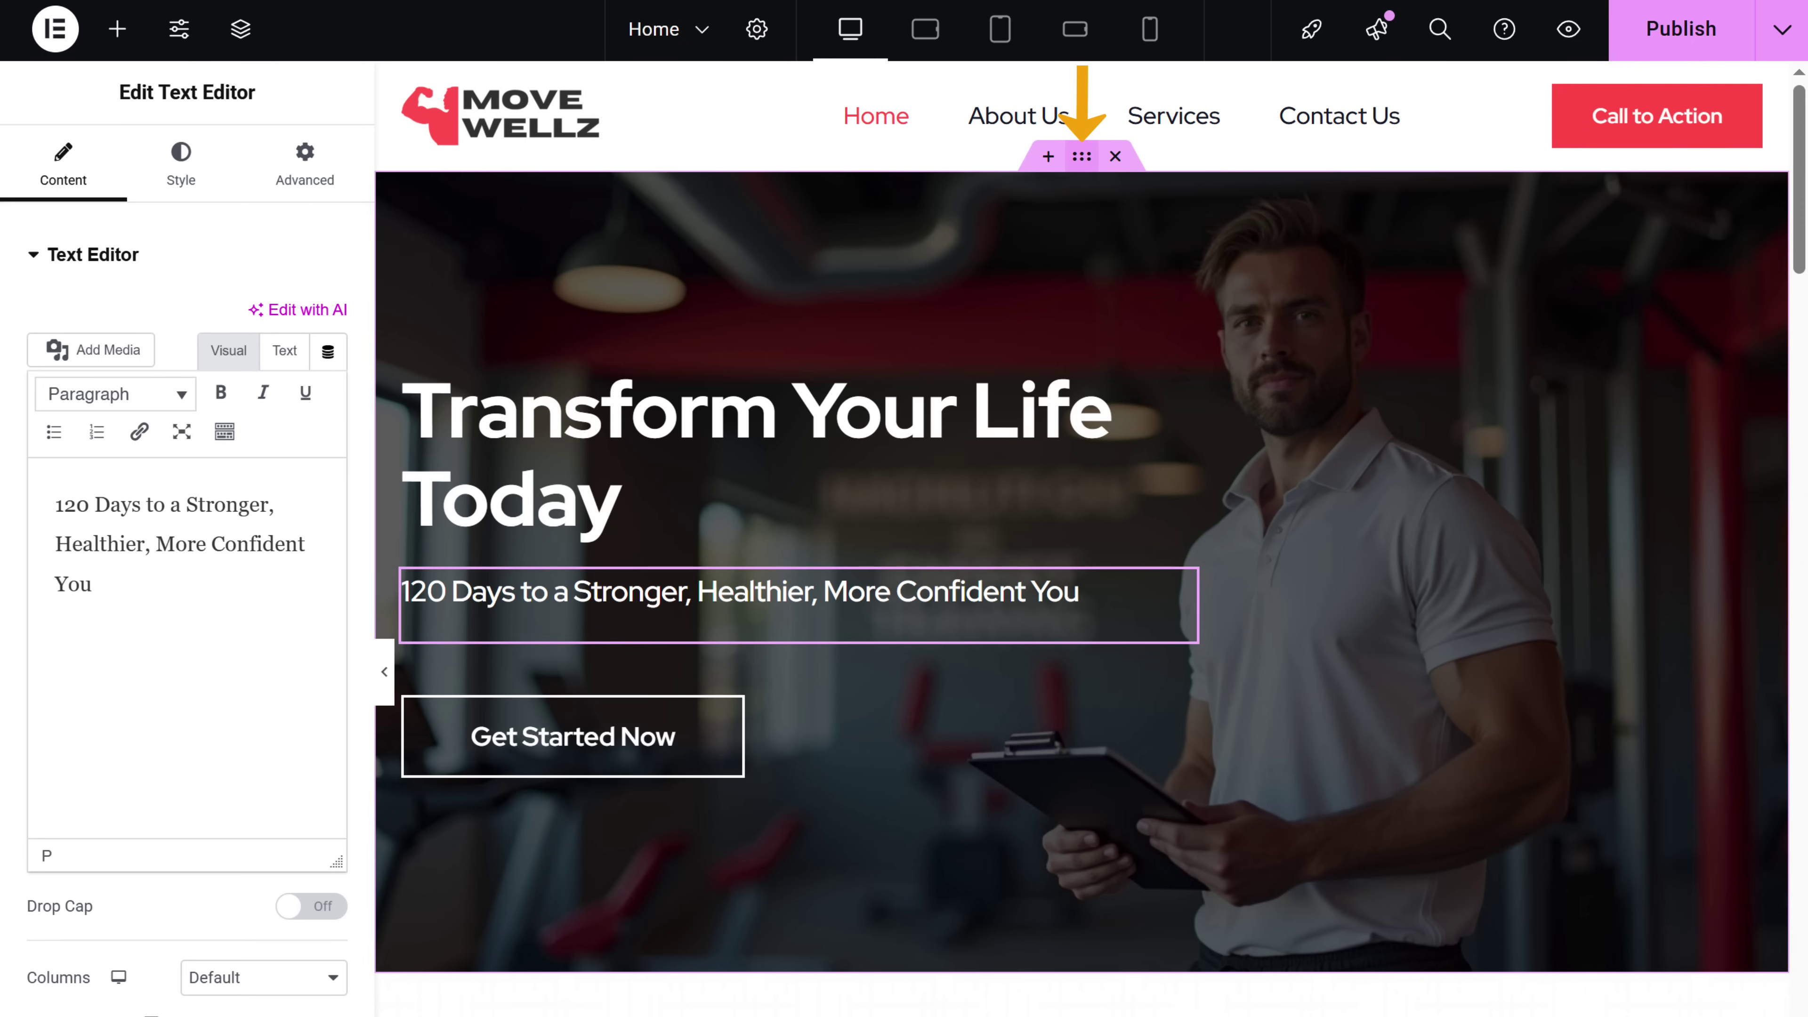
click(1080, 158)
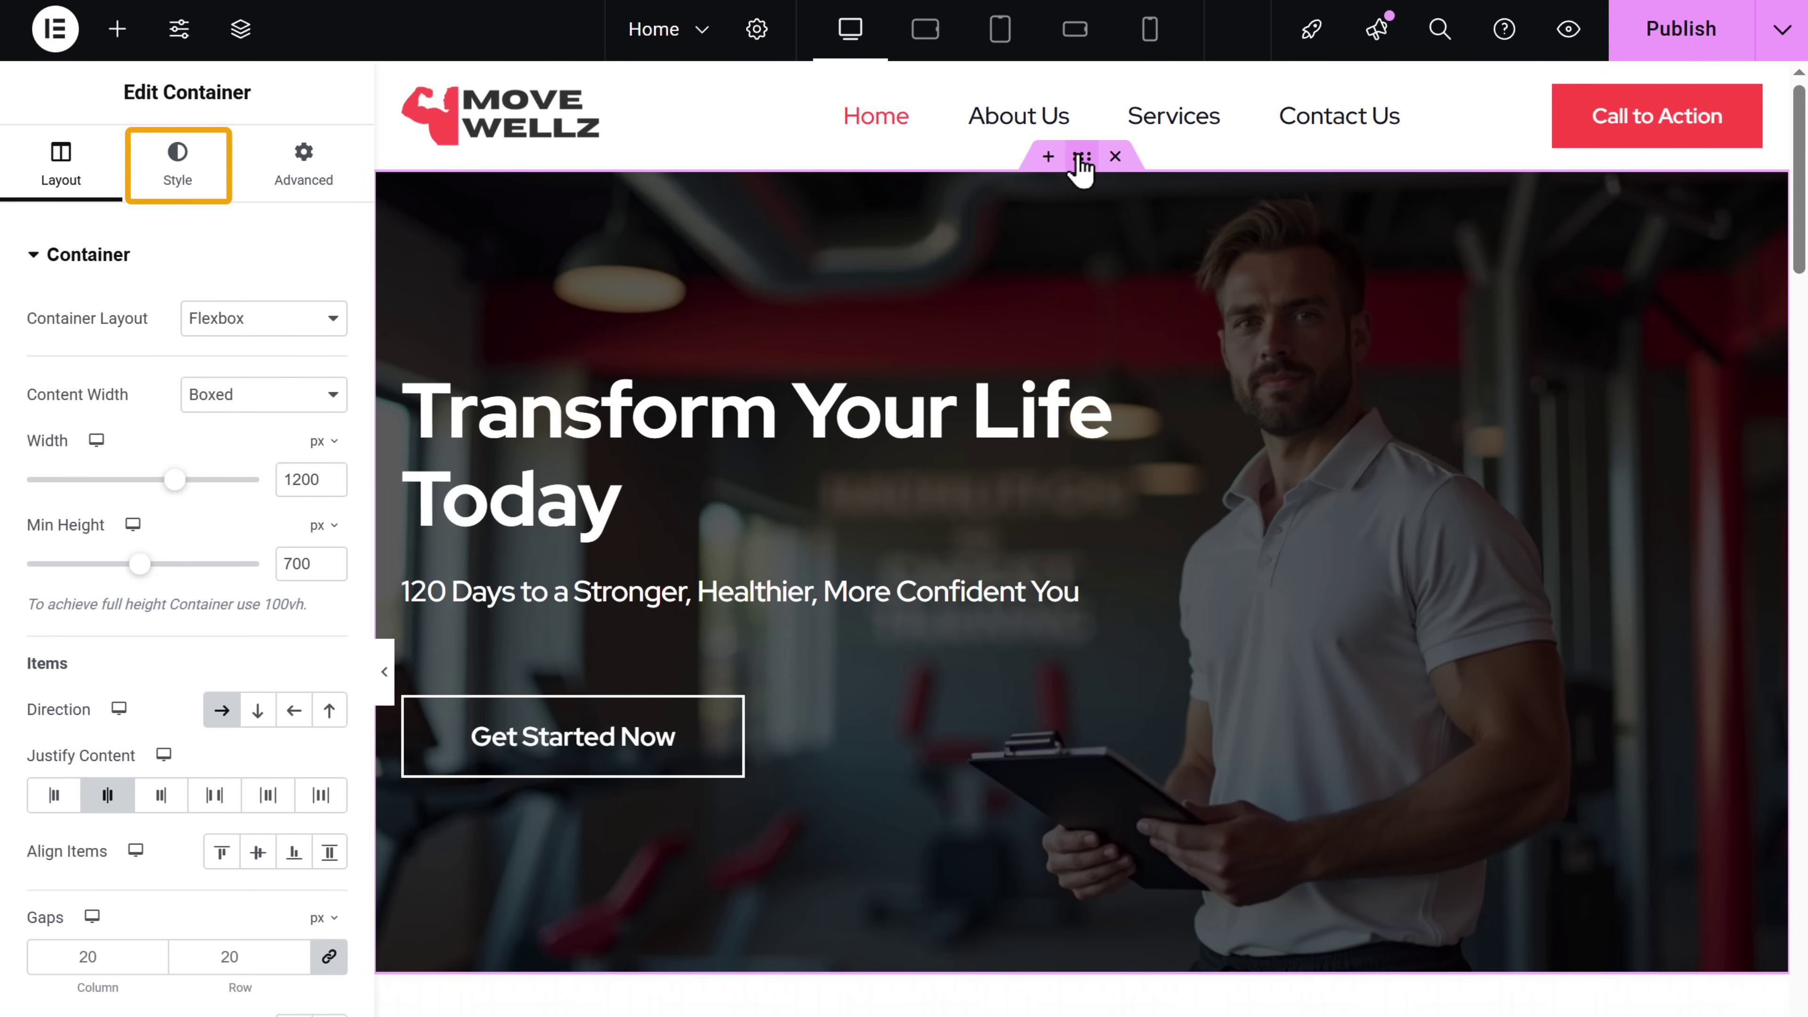
- Set the hero background to the uploaded Img 2211 gym photo and publish the page
click(177, 187)
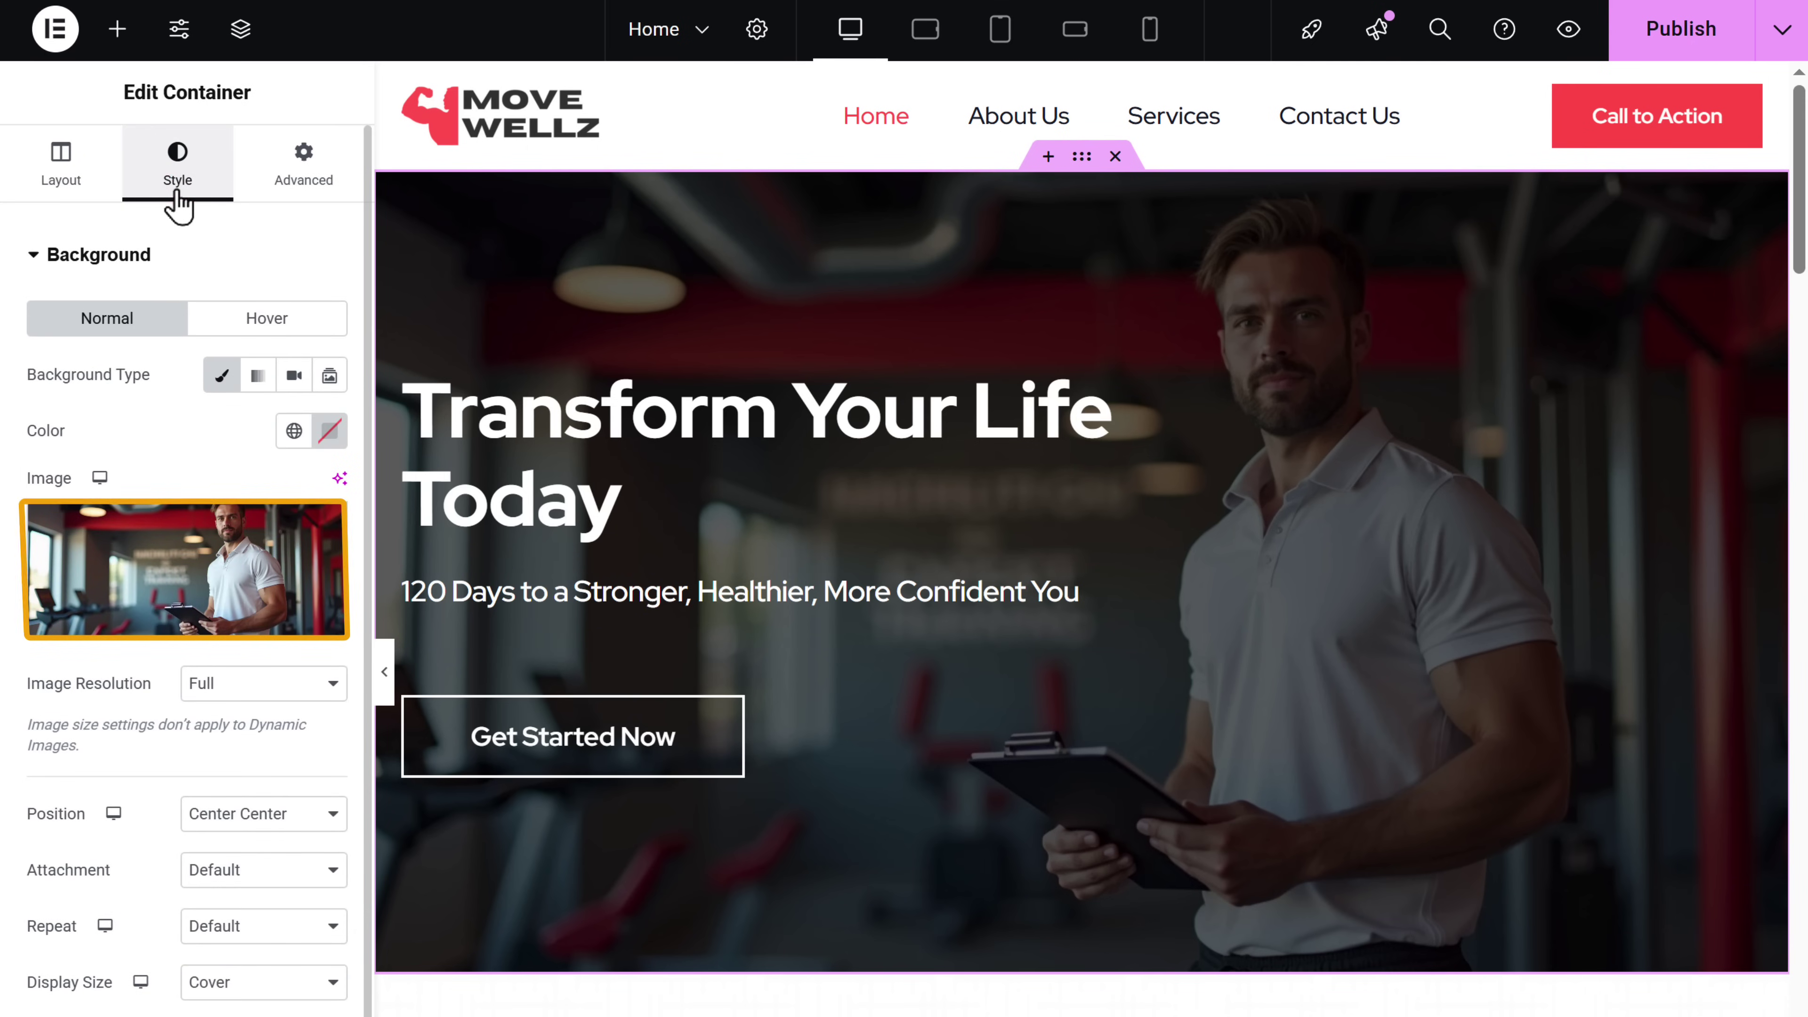
click(146, 633)
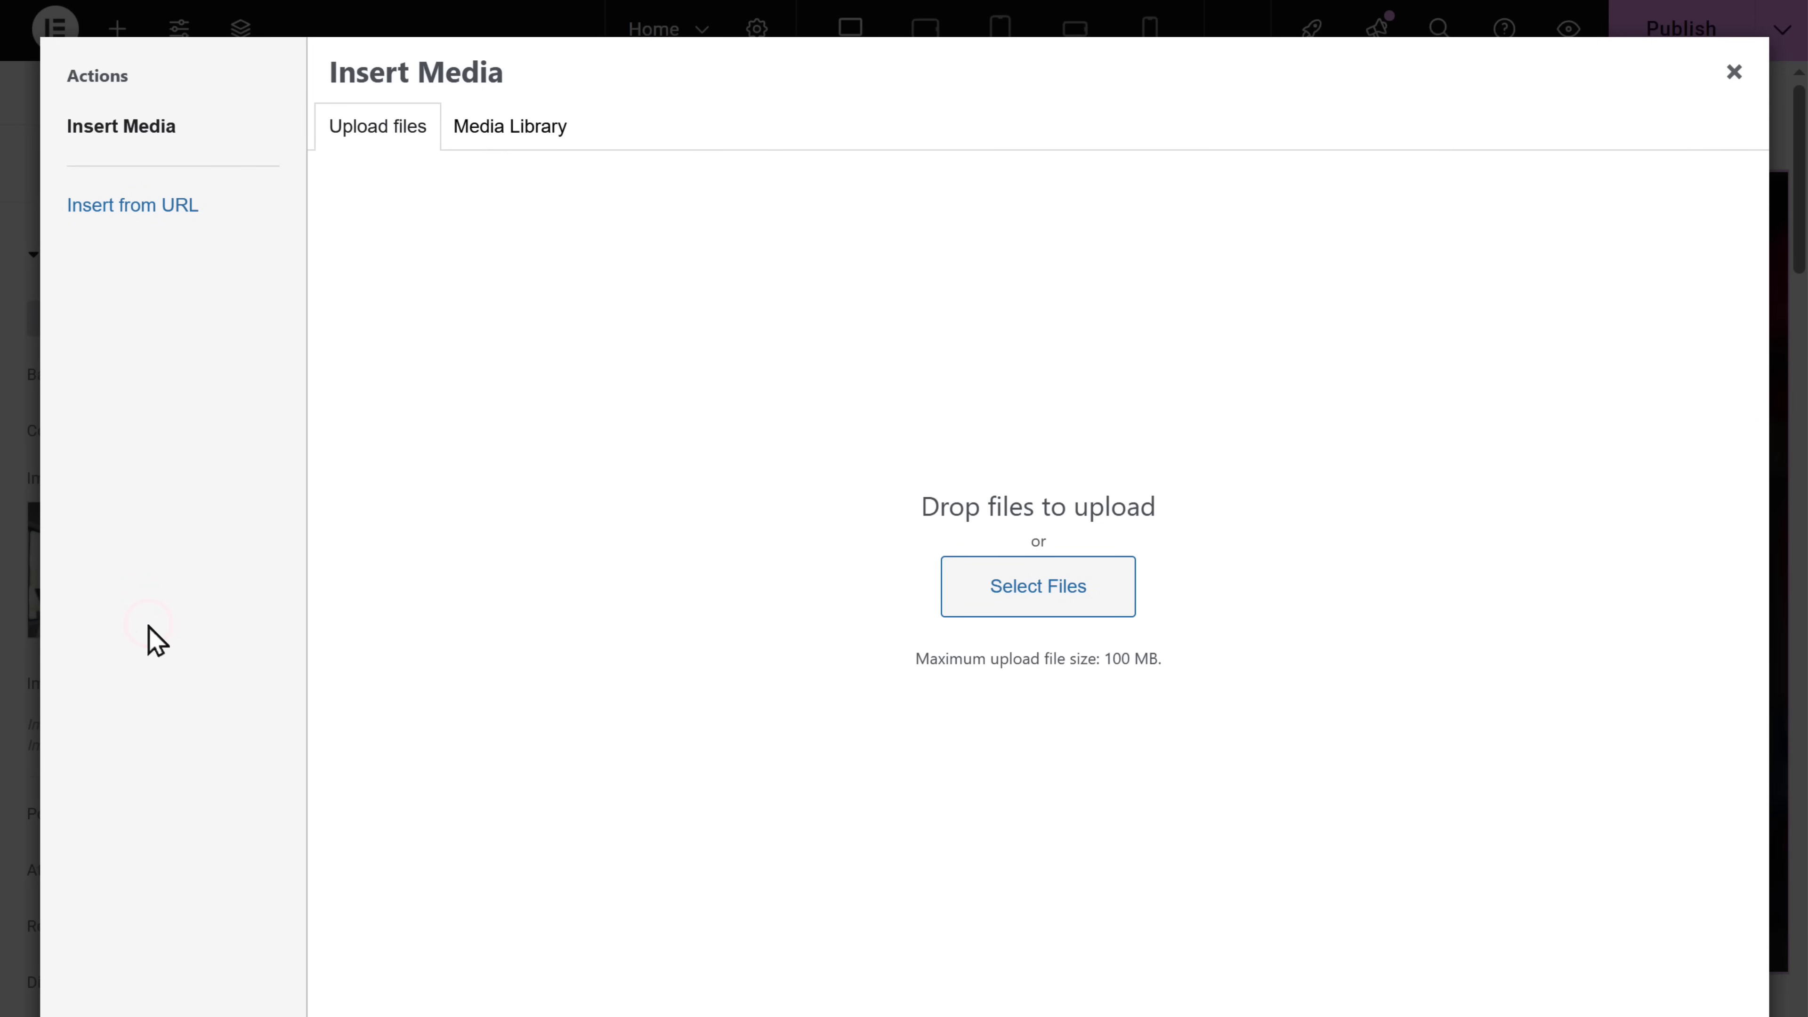
click(303, 508)
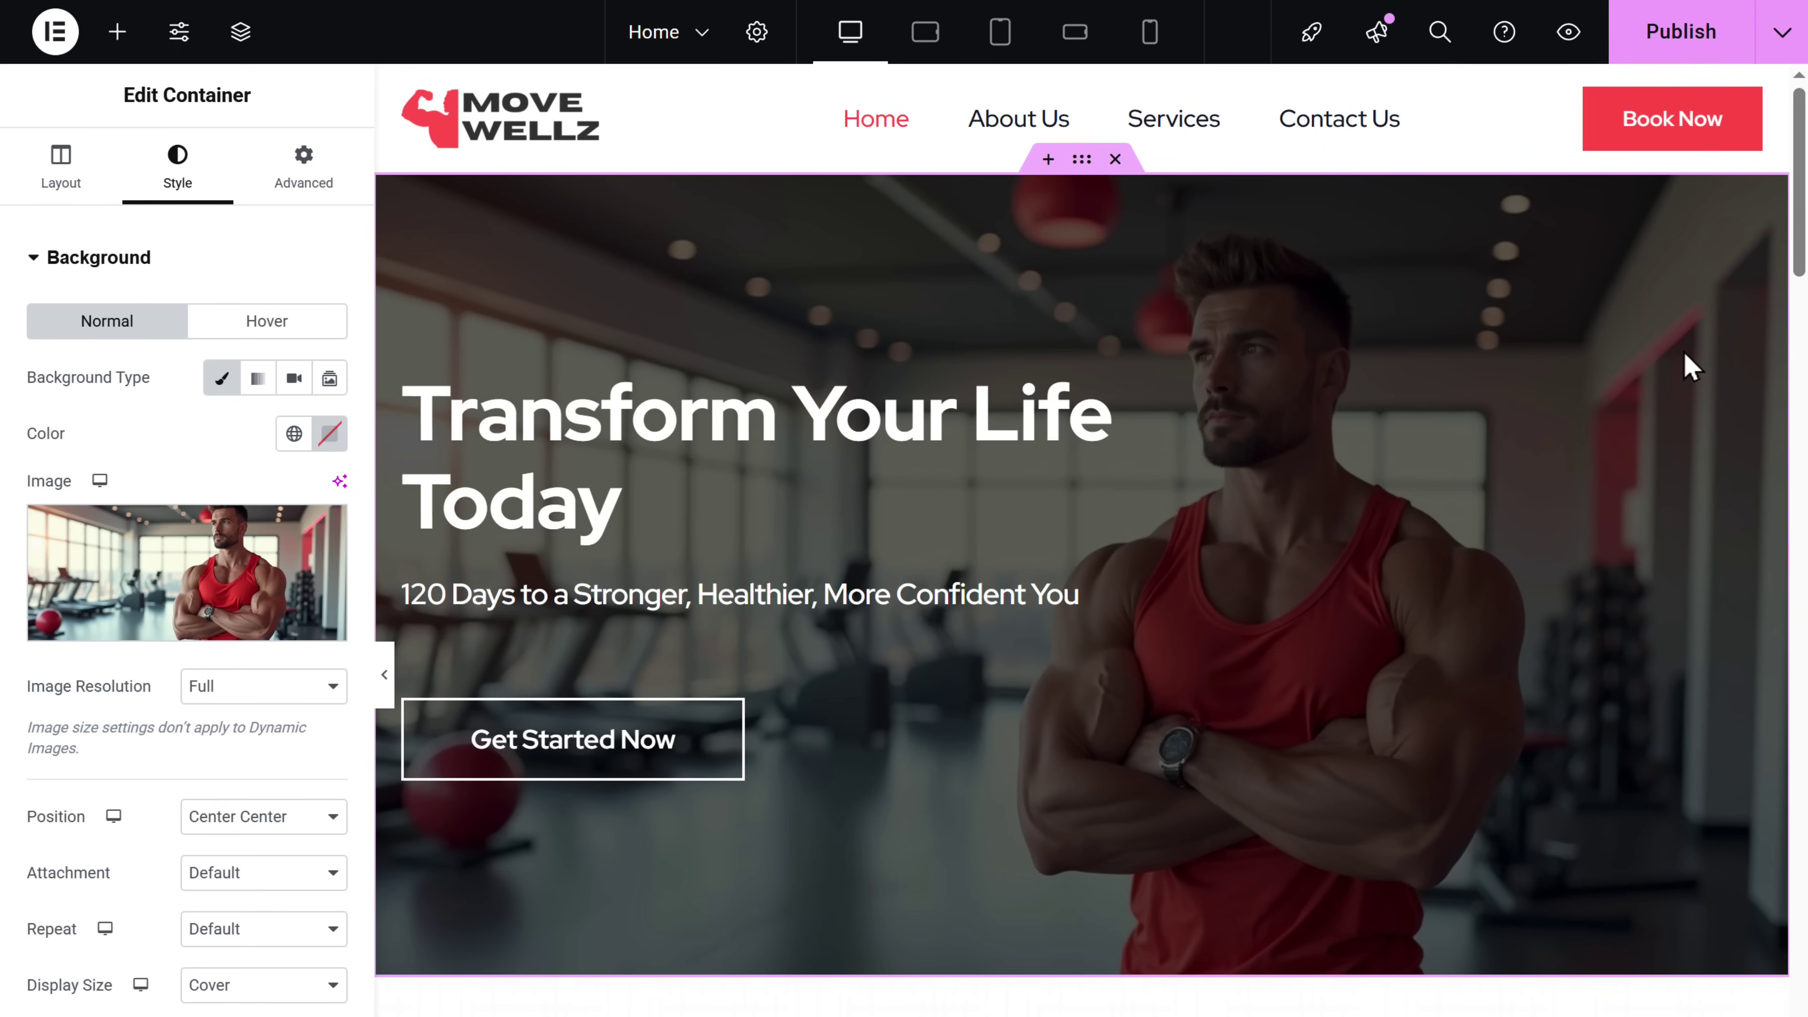
click(1680, 48)
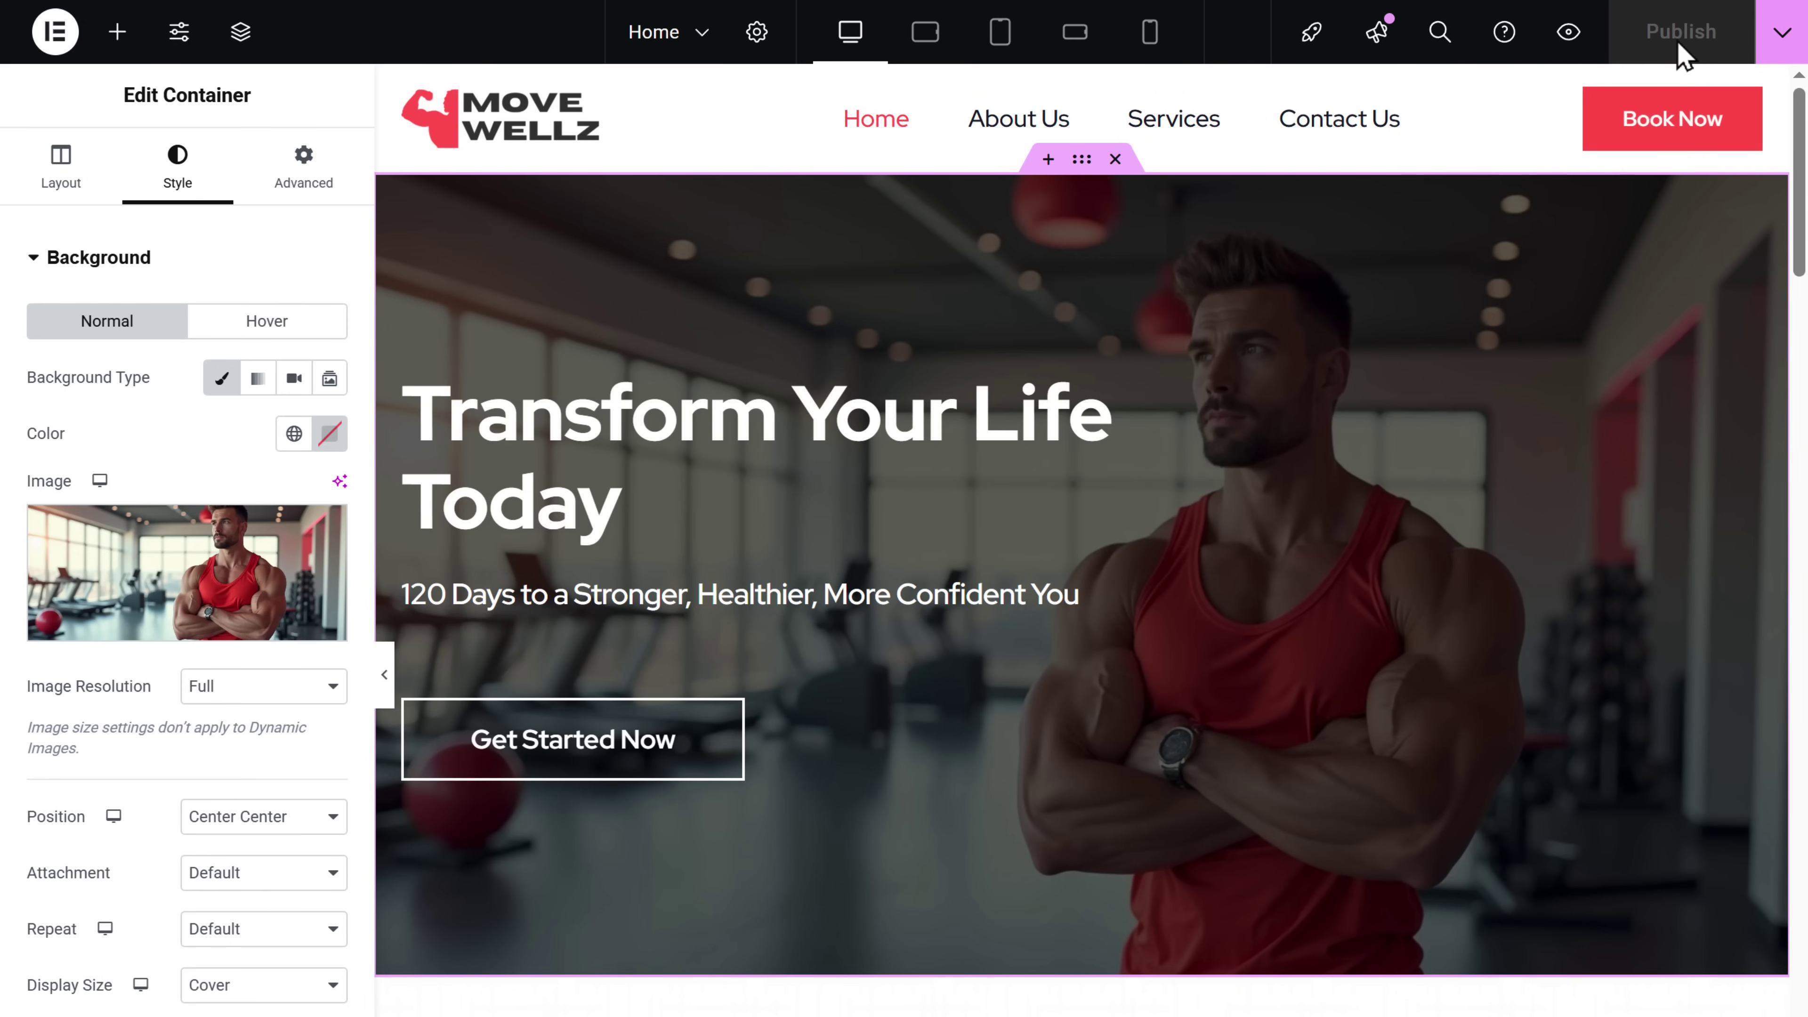
- Preview the updated live homepage and scroll down through its sections
click(1568, 34)
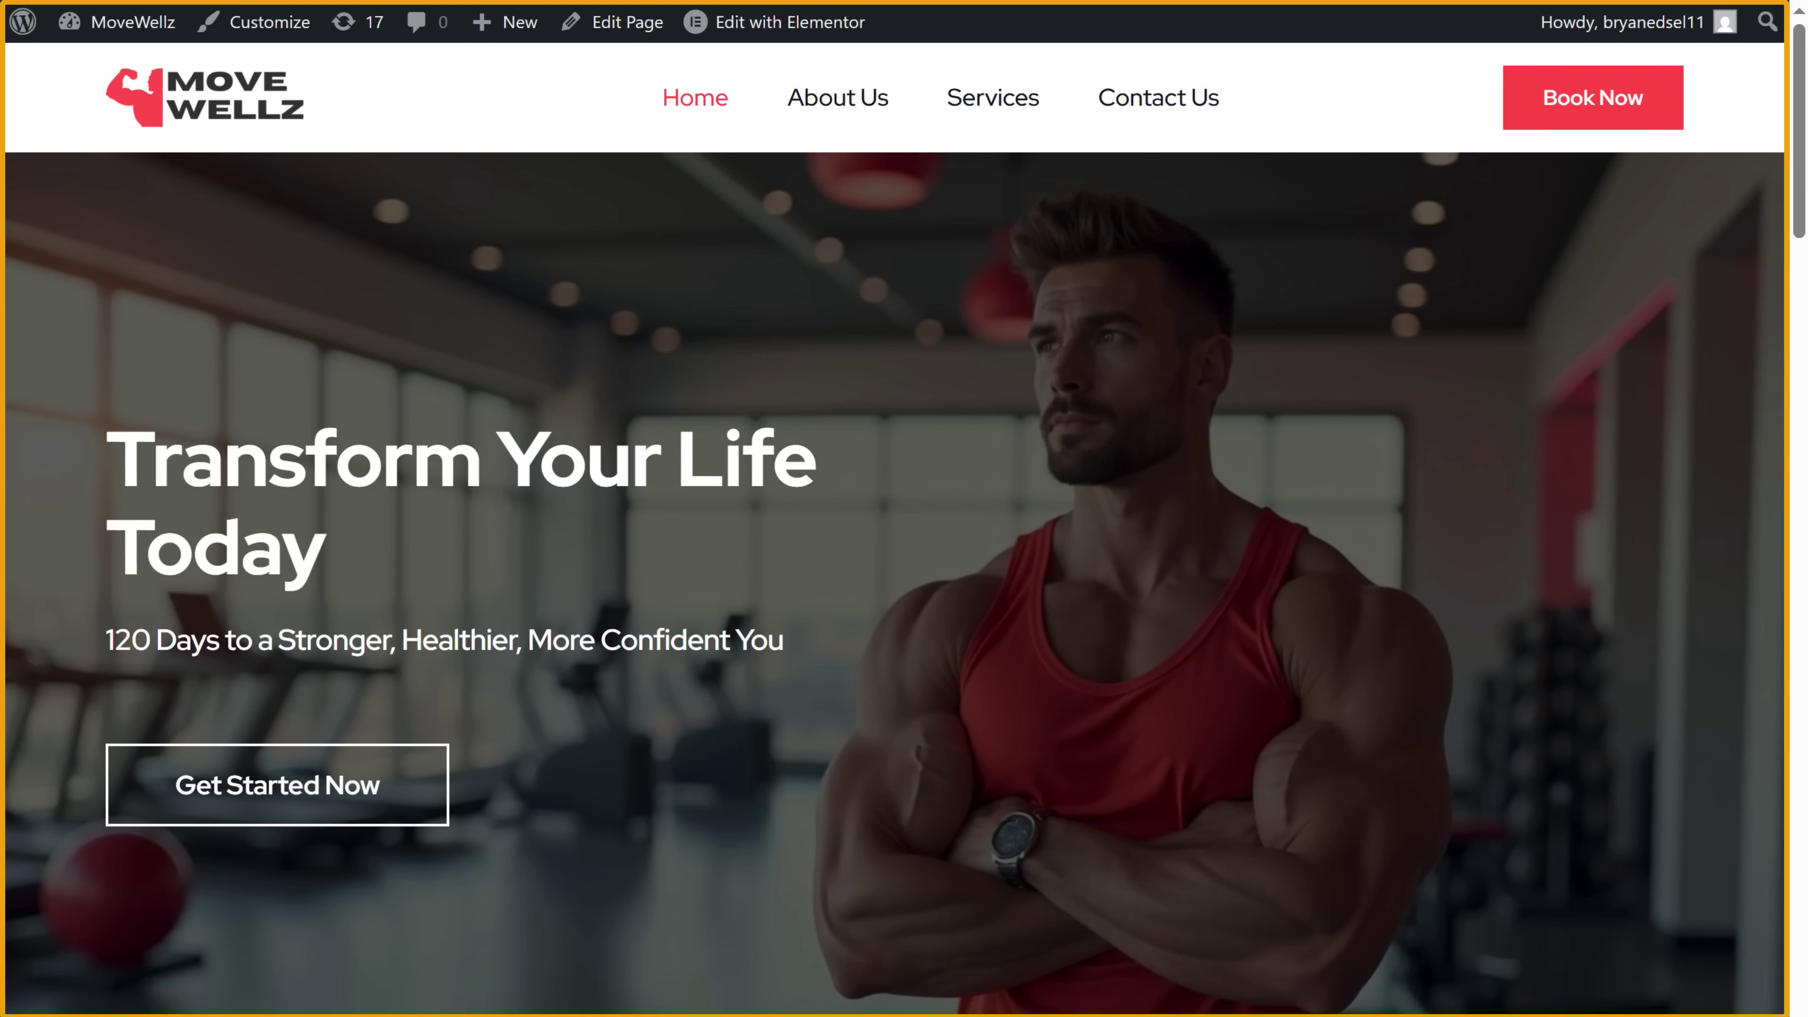
scroll(1577, 43, down, 10)
scroll(904, 508, down, 18)
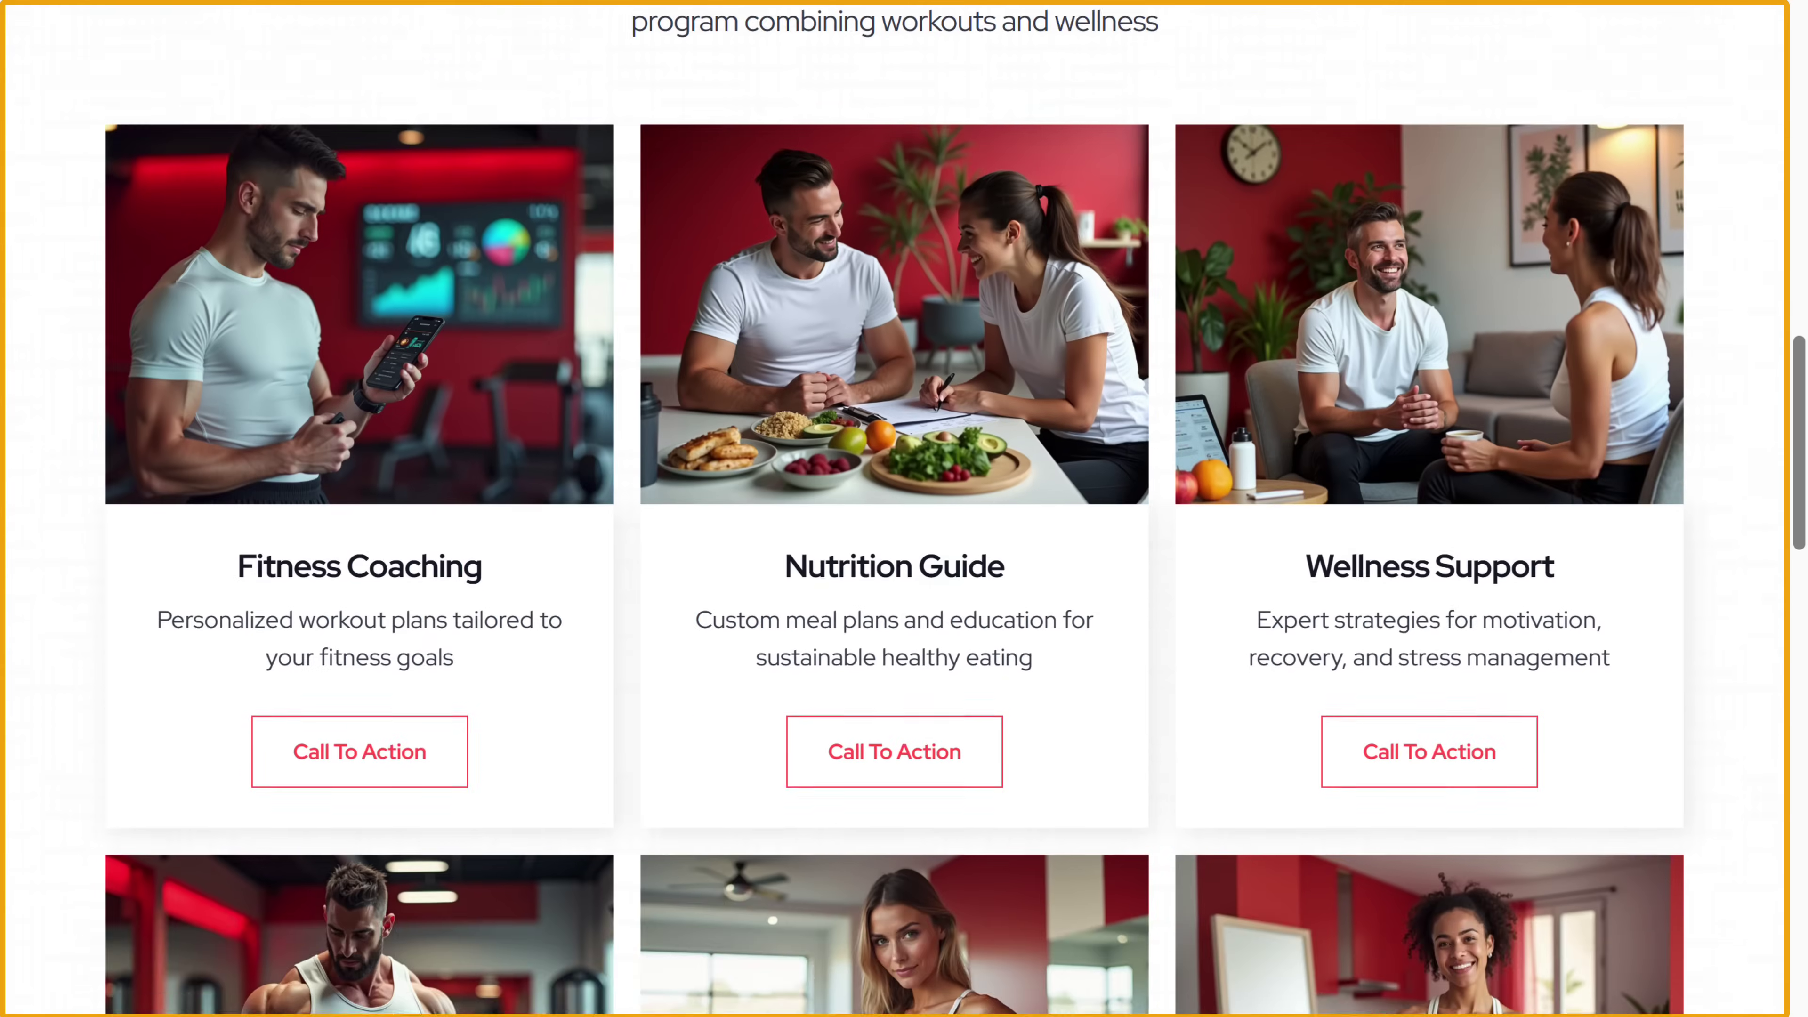
scroll(904, 509, down, 15)
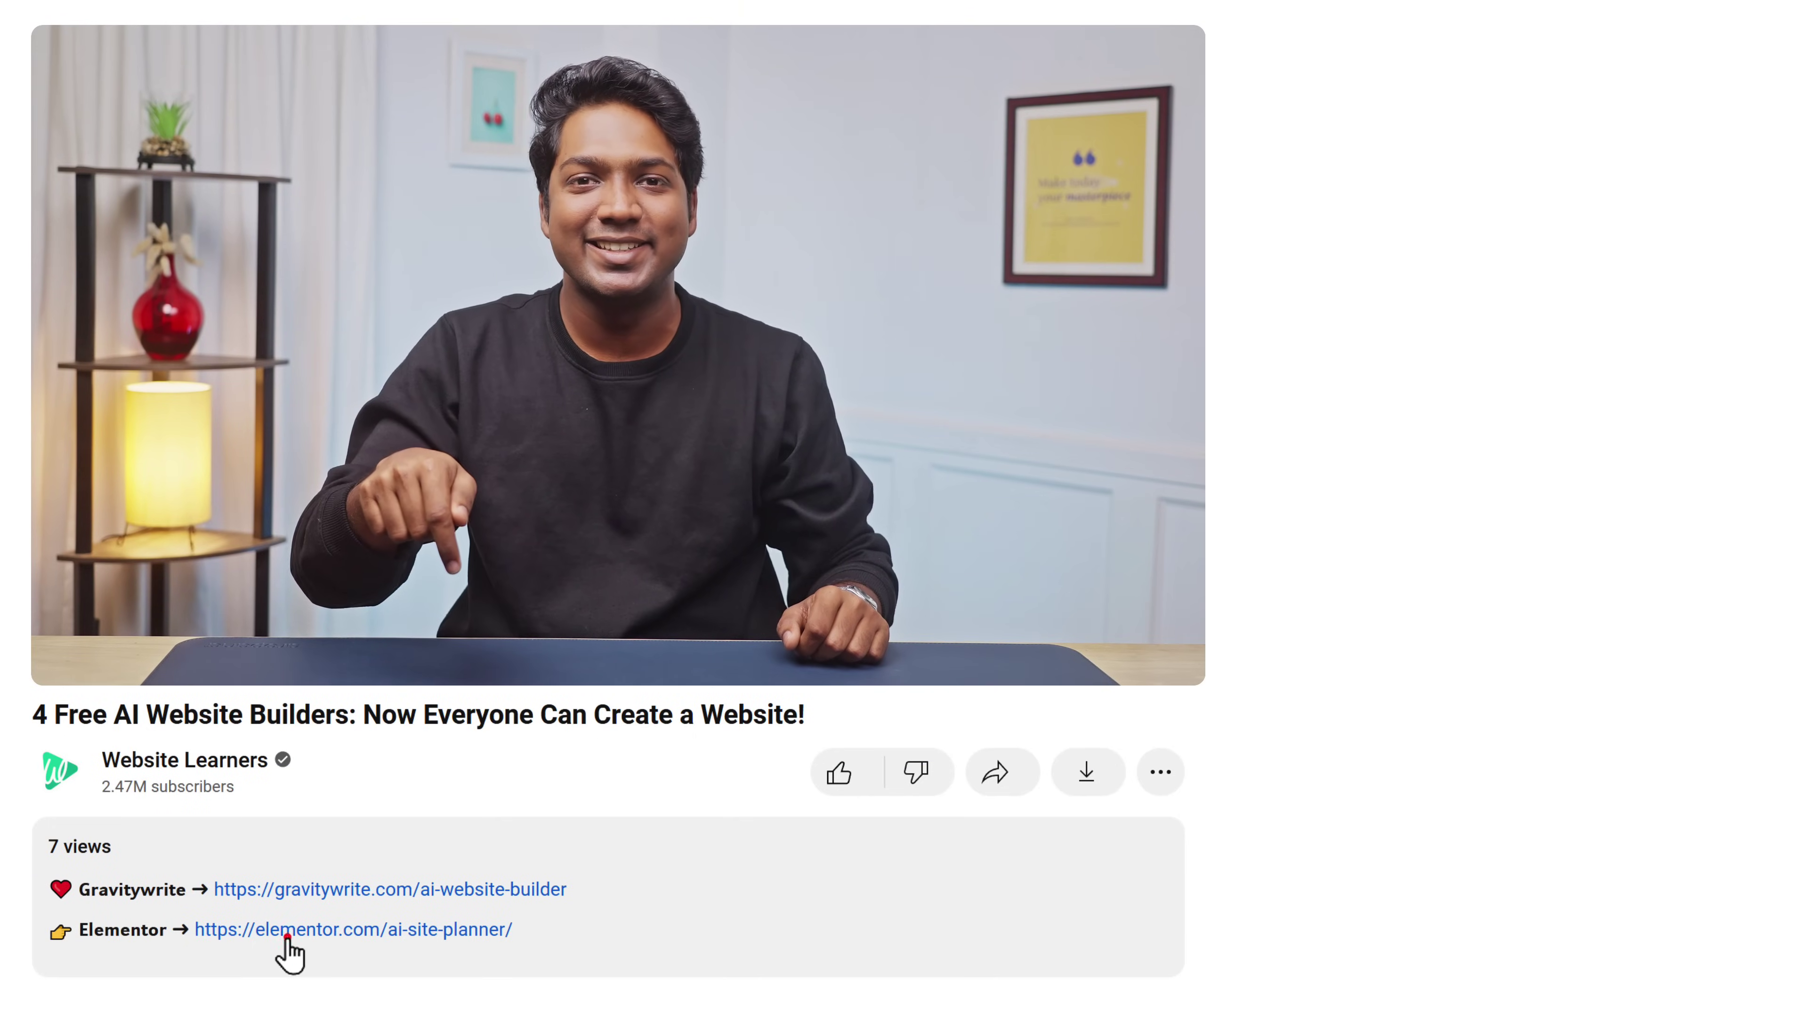
- In AI Site Planner, describe a health and fitness website guiding clients to a healthier lifestyle
click(287, 939)
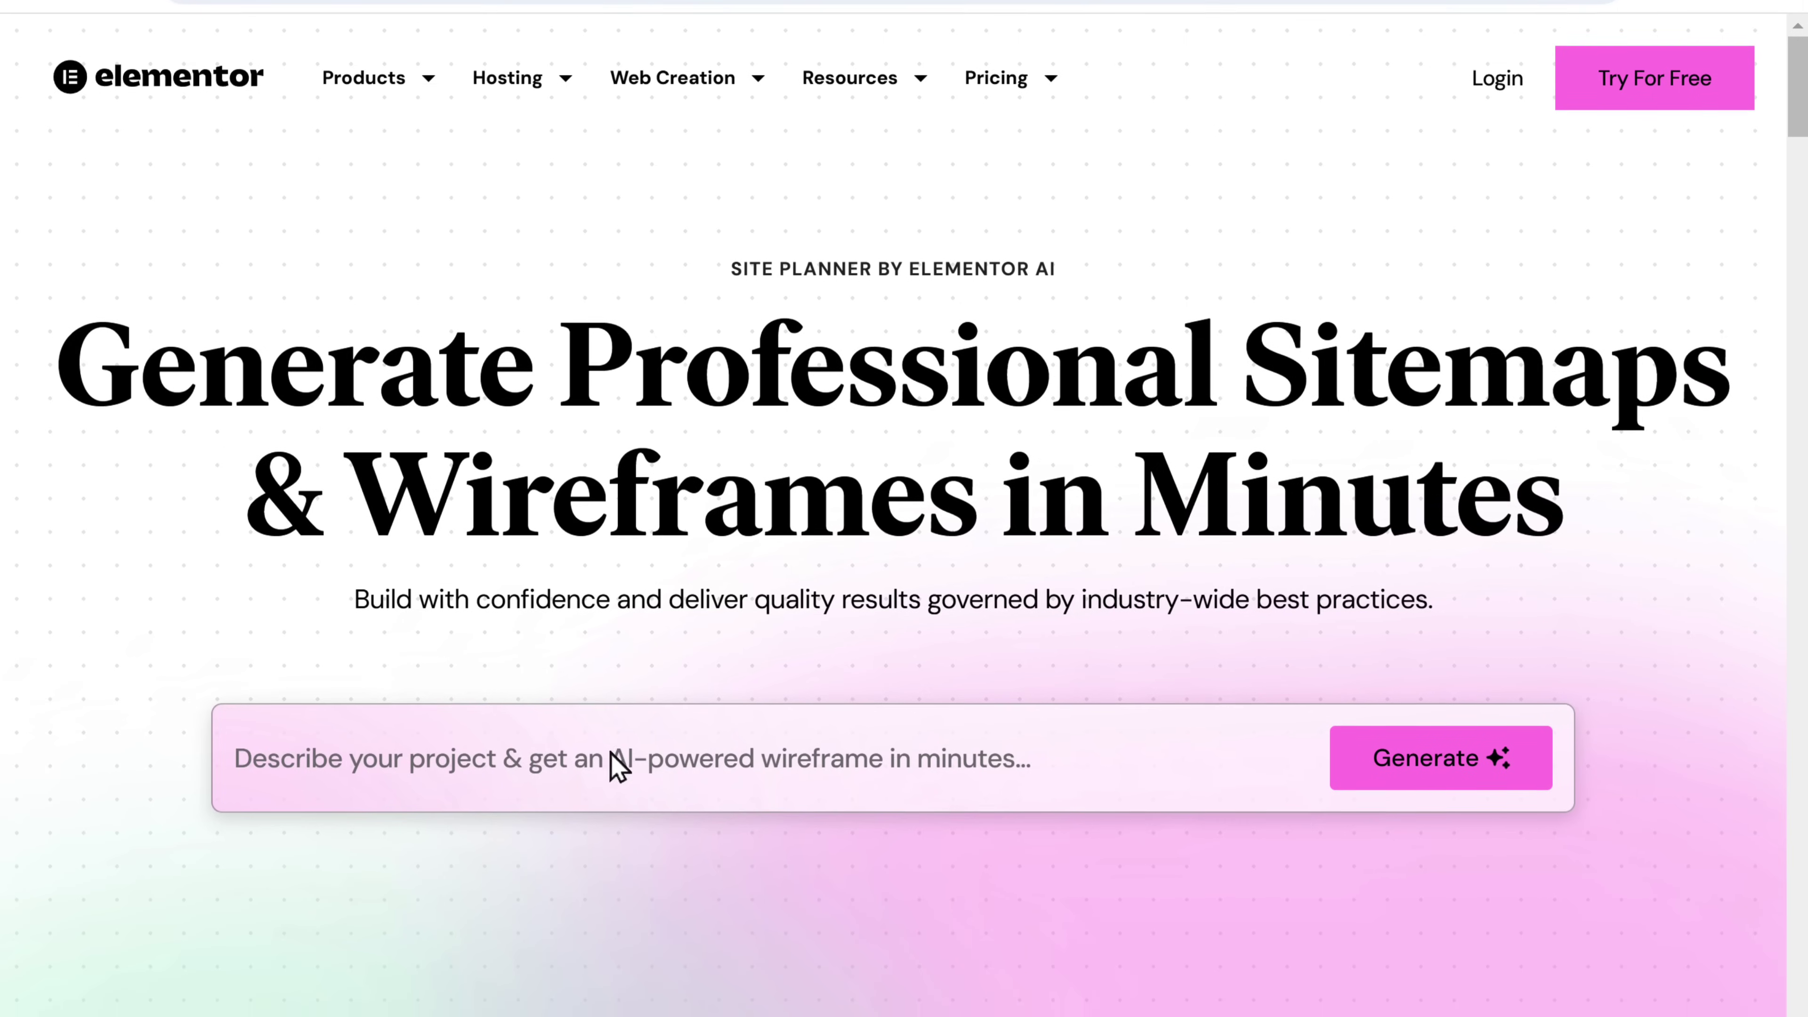
click(611, 861)
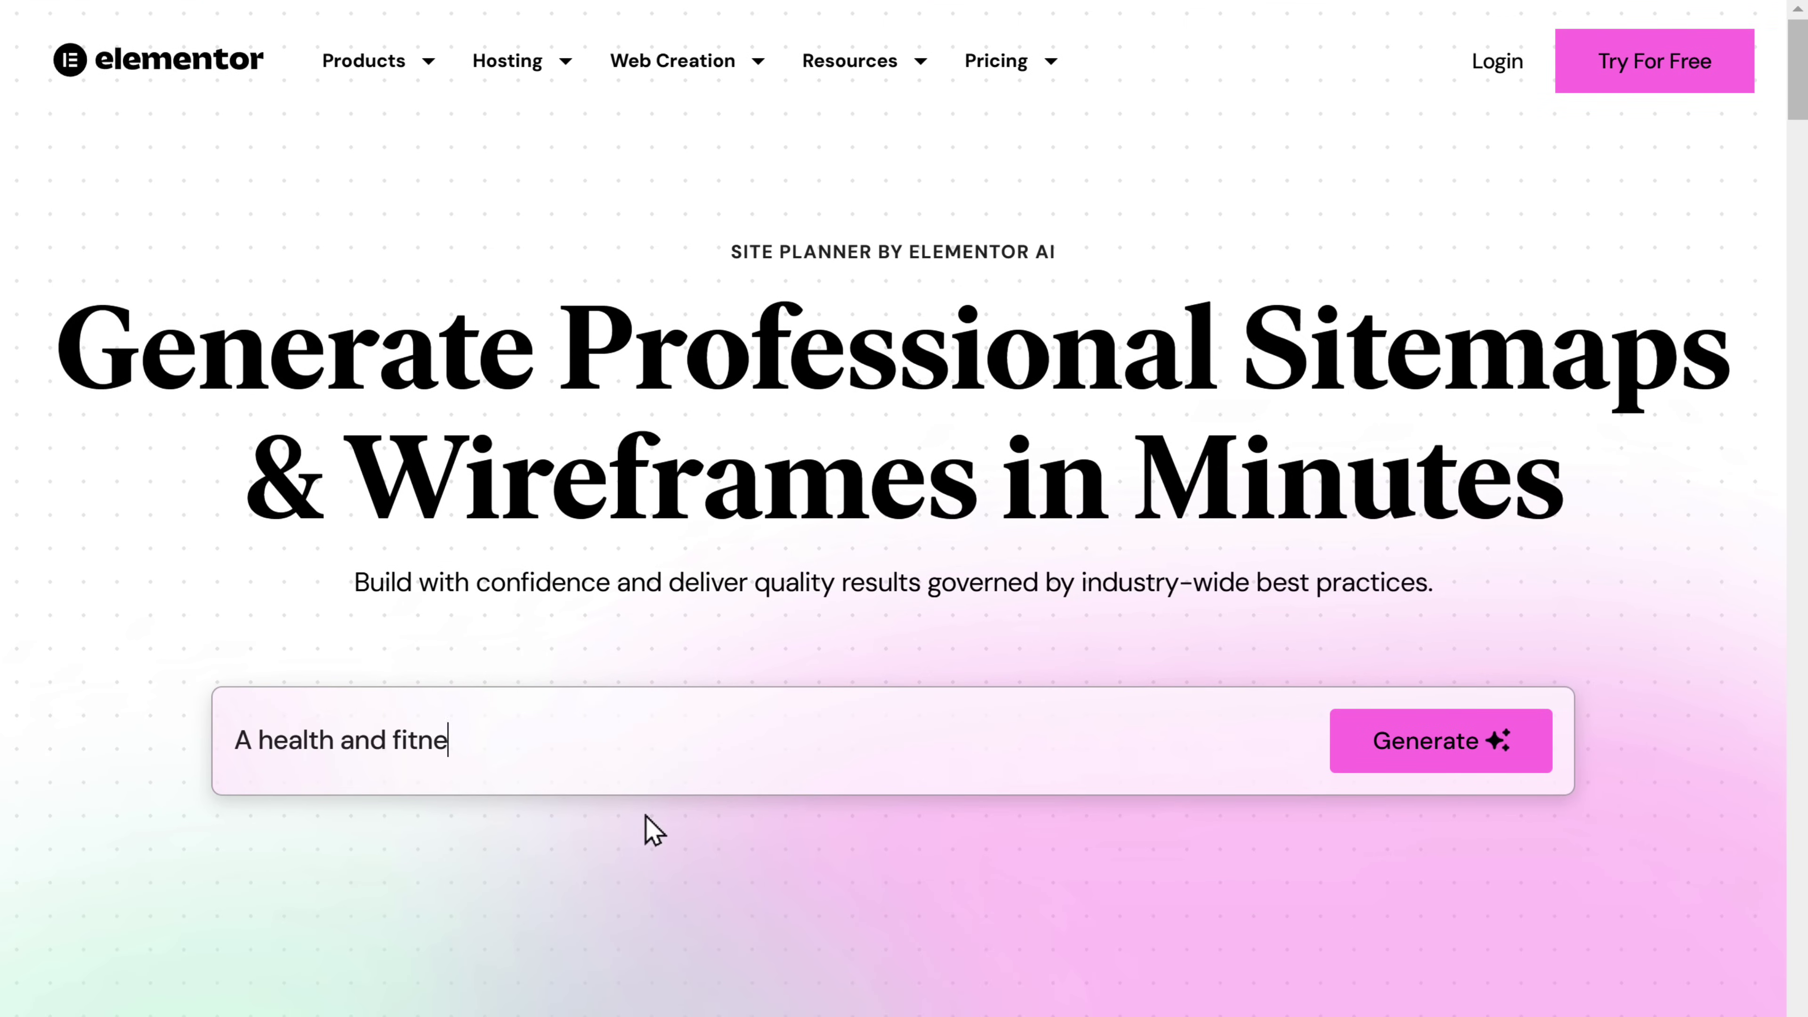
text(A health and fitness website guiding clients to a healthier lifestyle through expert advice.)
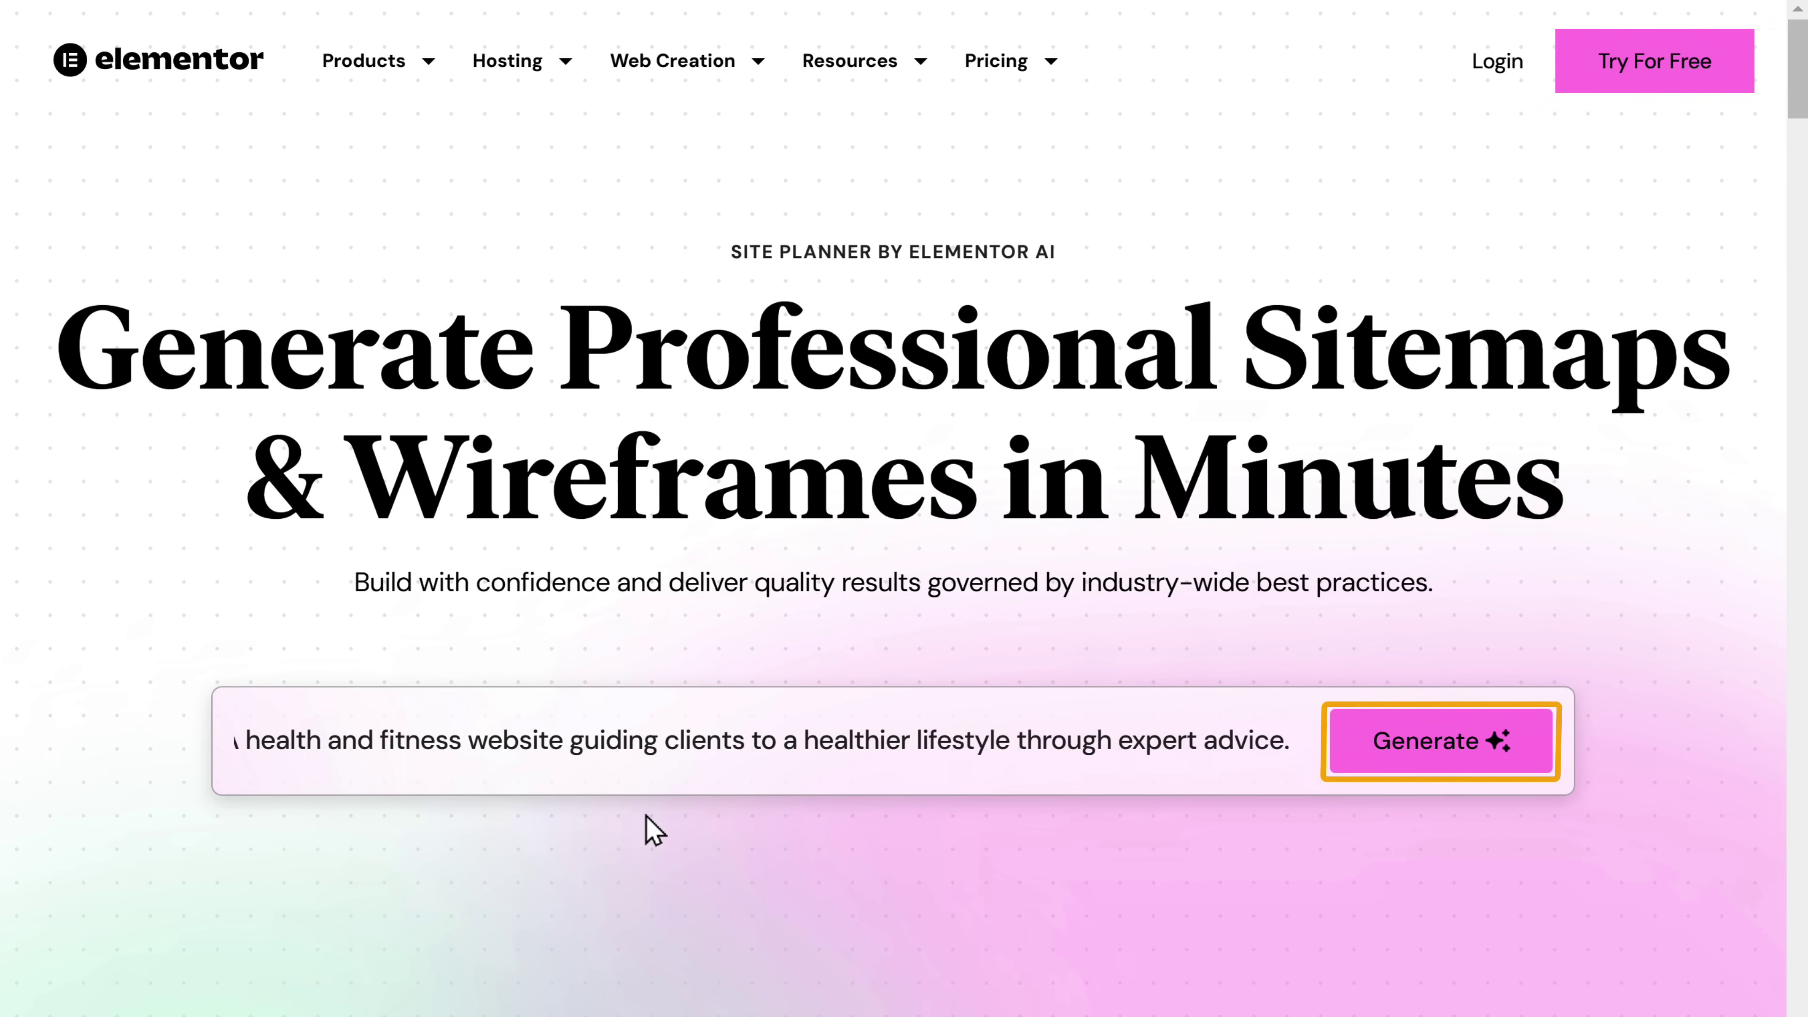
click(1426, 759)
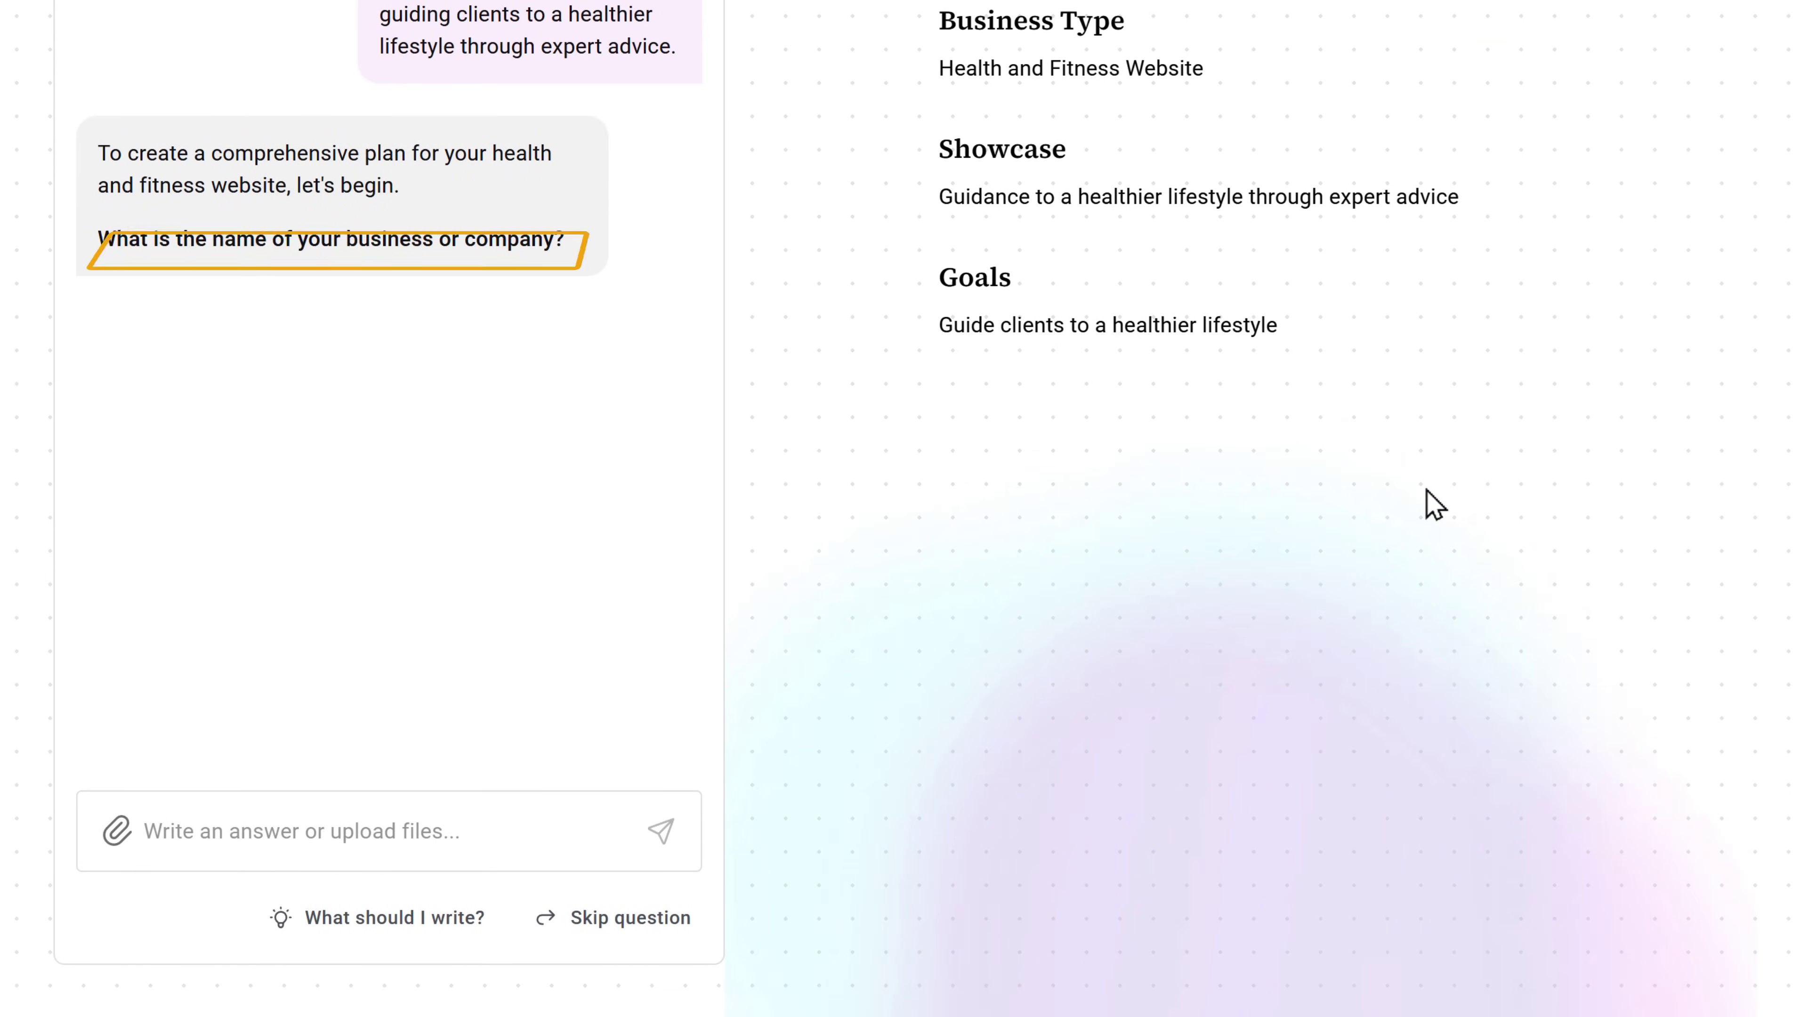
- Answer the brief with name MoveWellz, fitness/nutrition/wellness services and an educating goal, then generate the sitemap
text(MoveWellz)
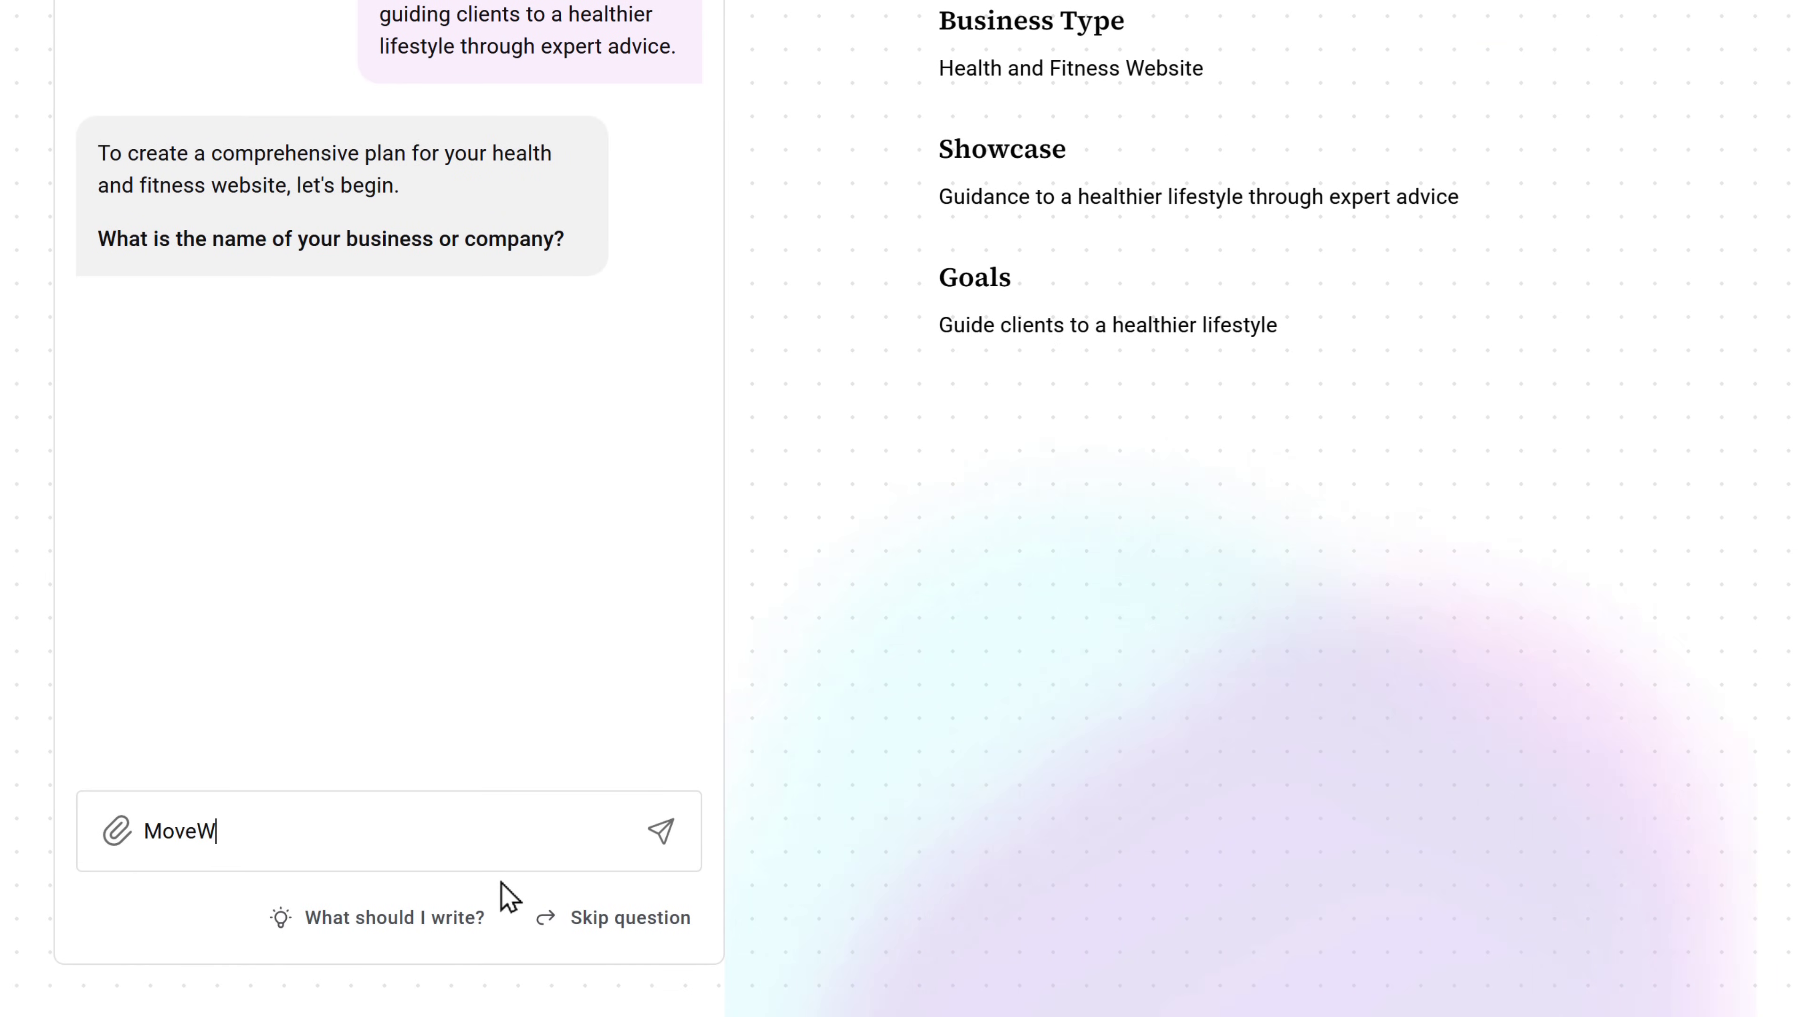
key(Return)
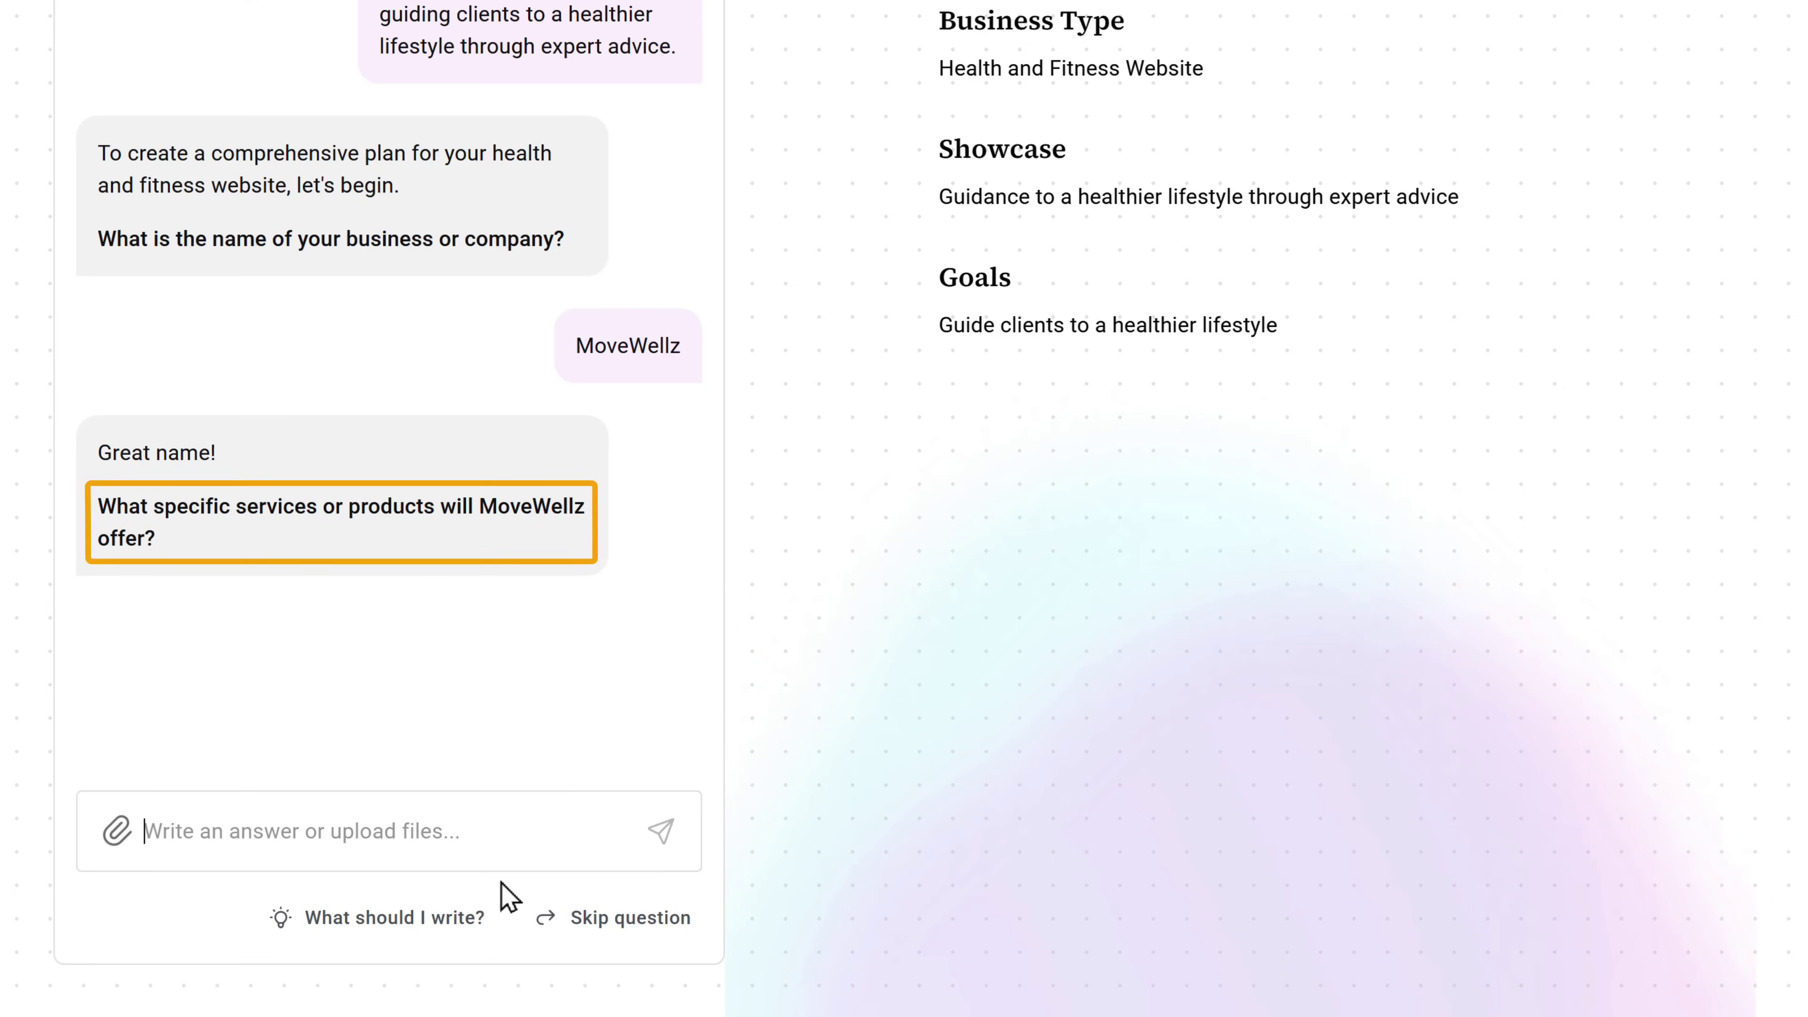
text(We provide expert guidance on fitness, nutrition, and wellness, including gym workouts, personalized workout plans, muscle building, weight loss, and overall physical fitness)
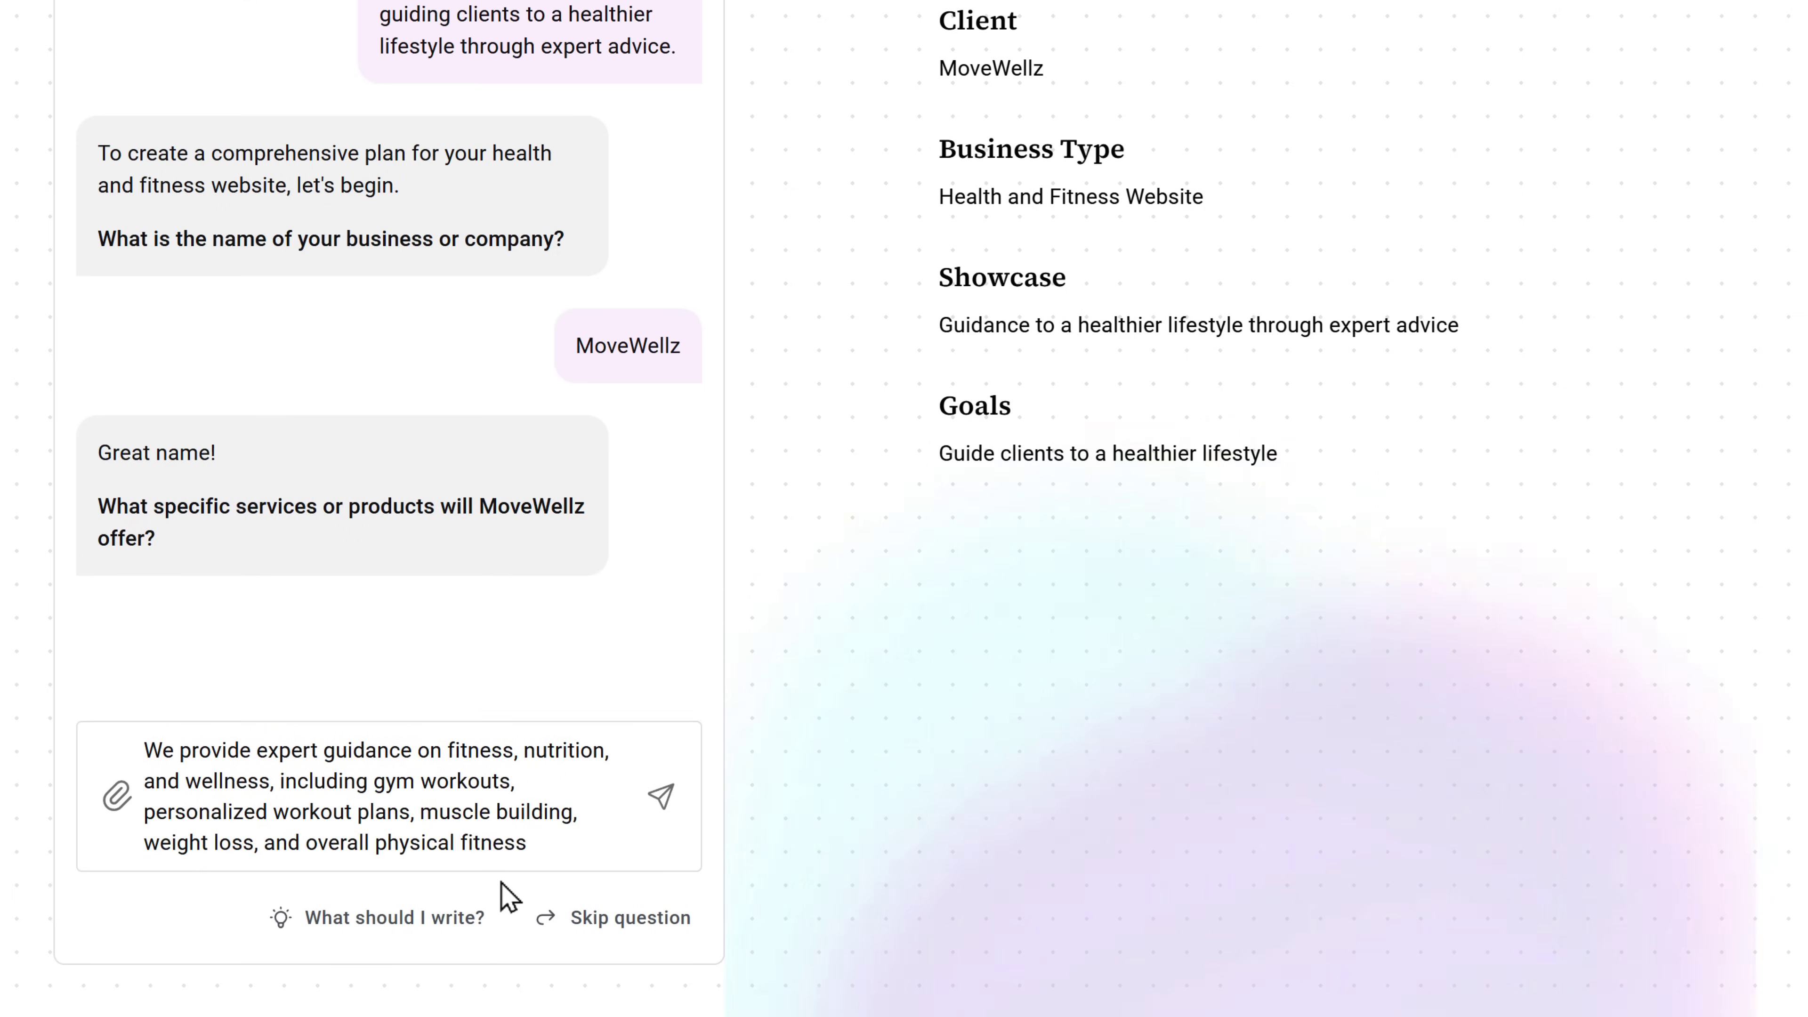
key(Return)
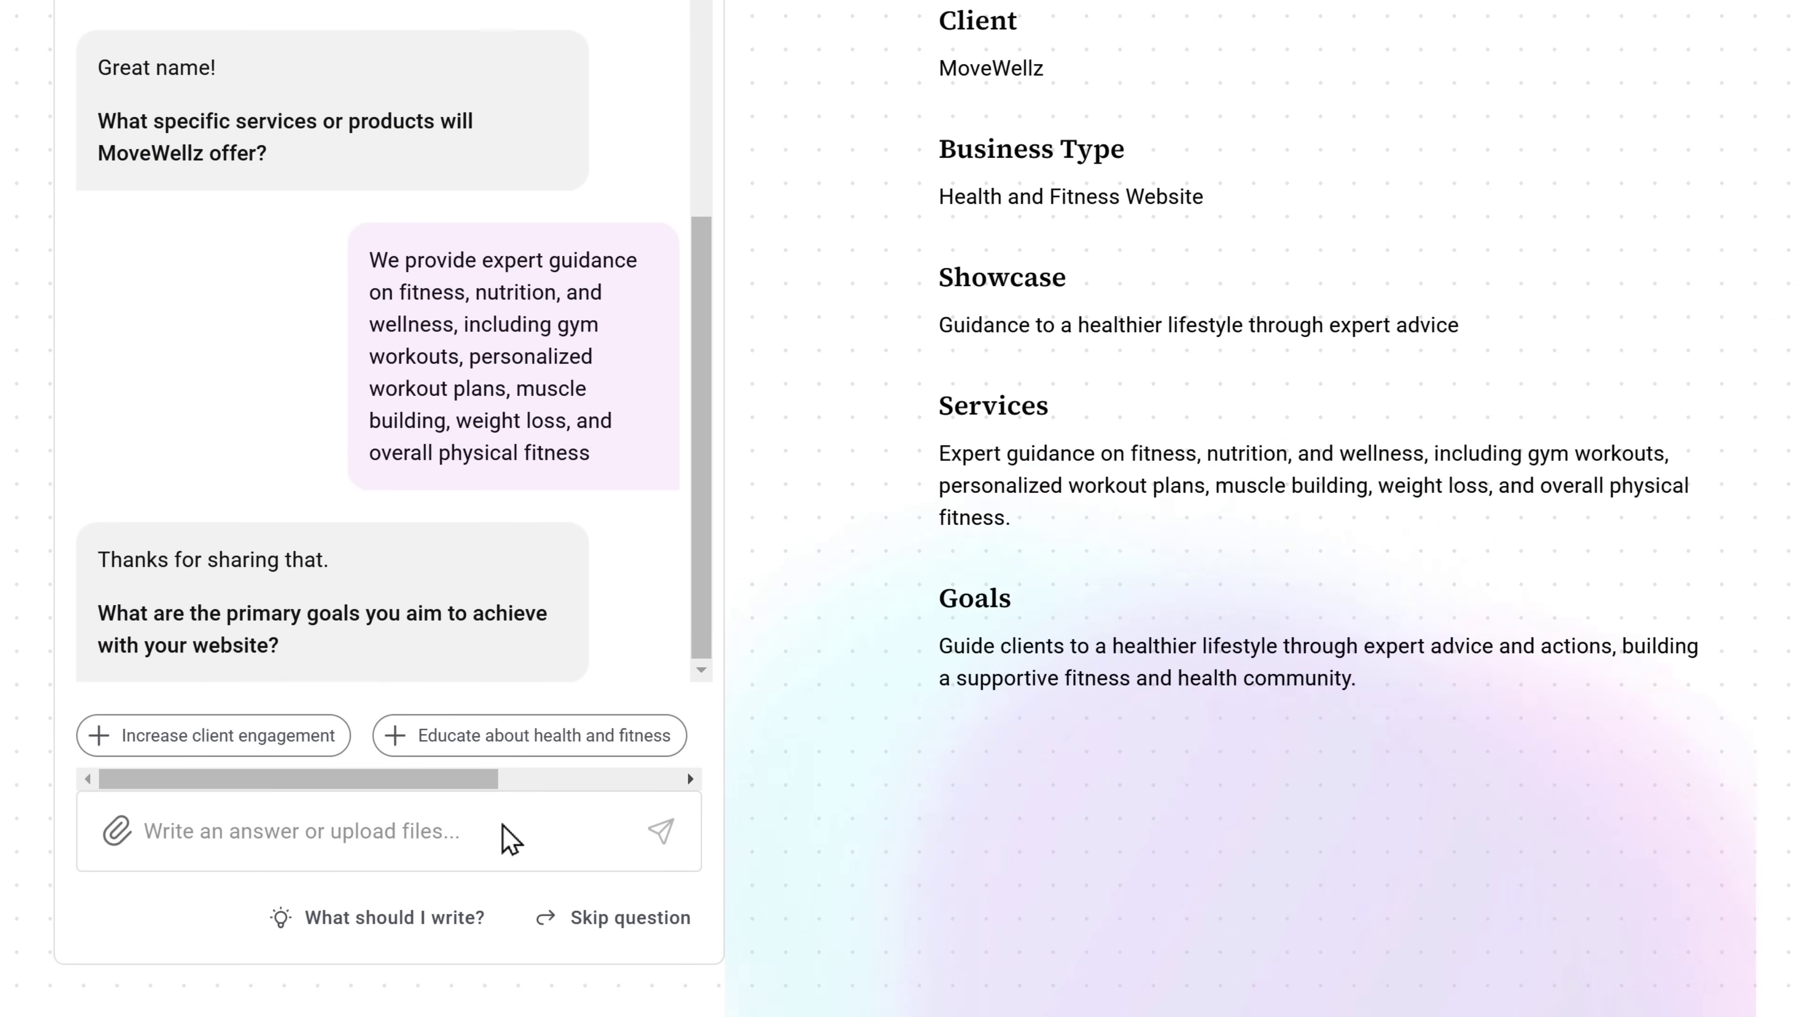
click(506, 740)
key(Return)
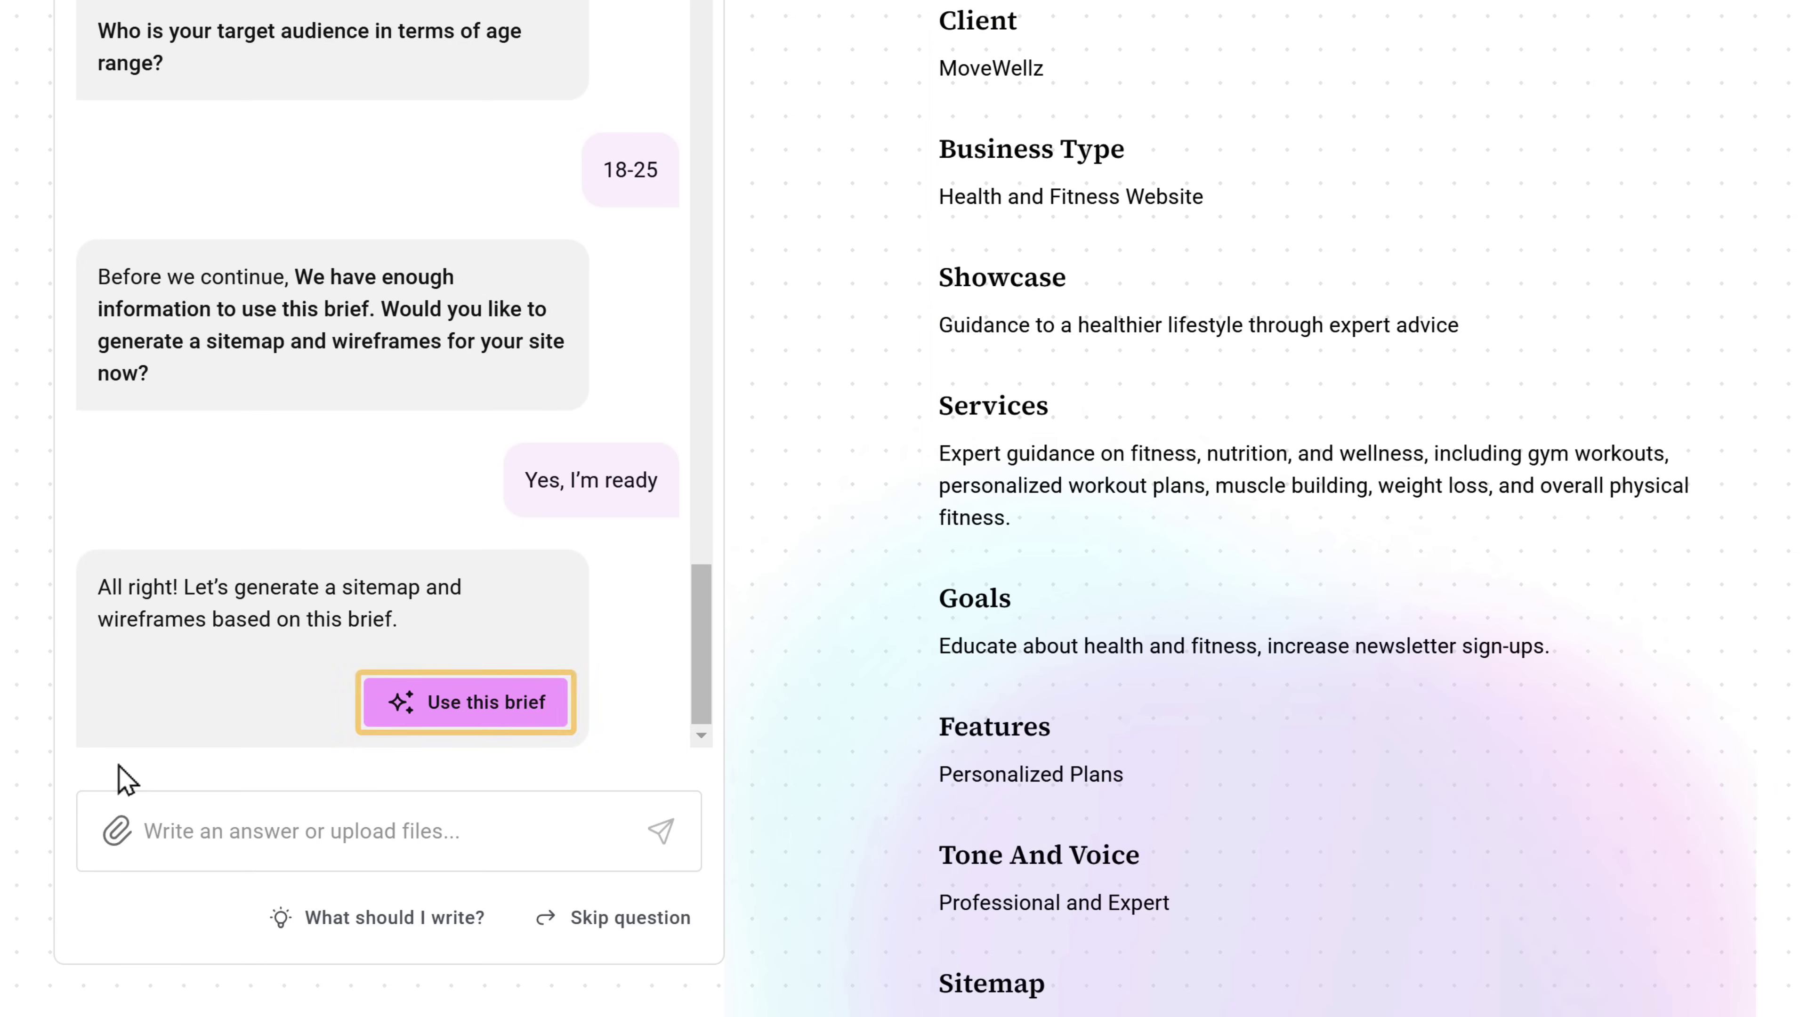
click(444, 708)
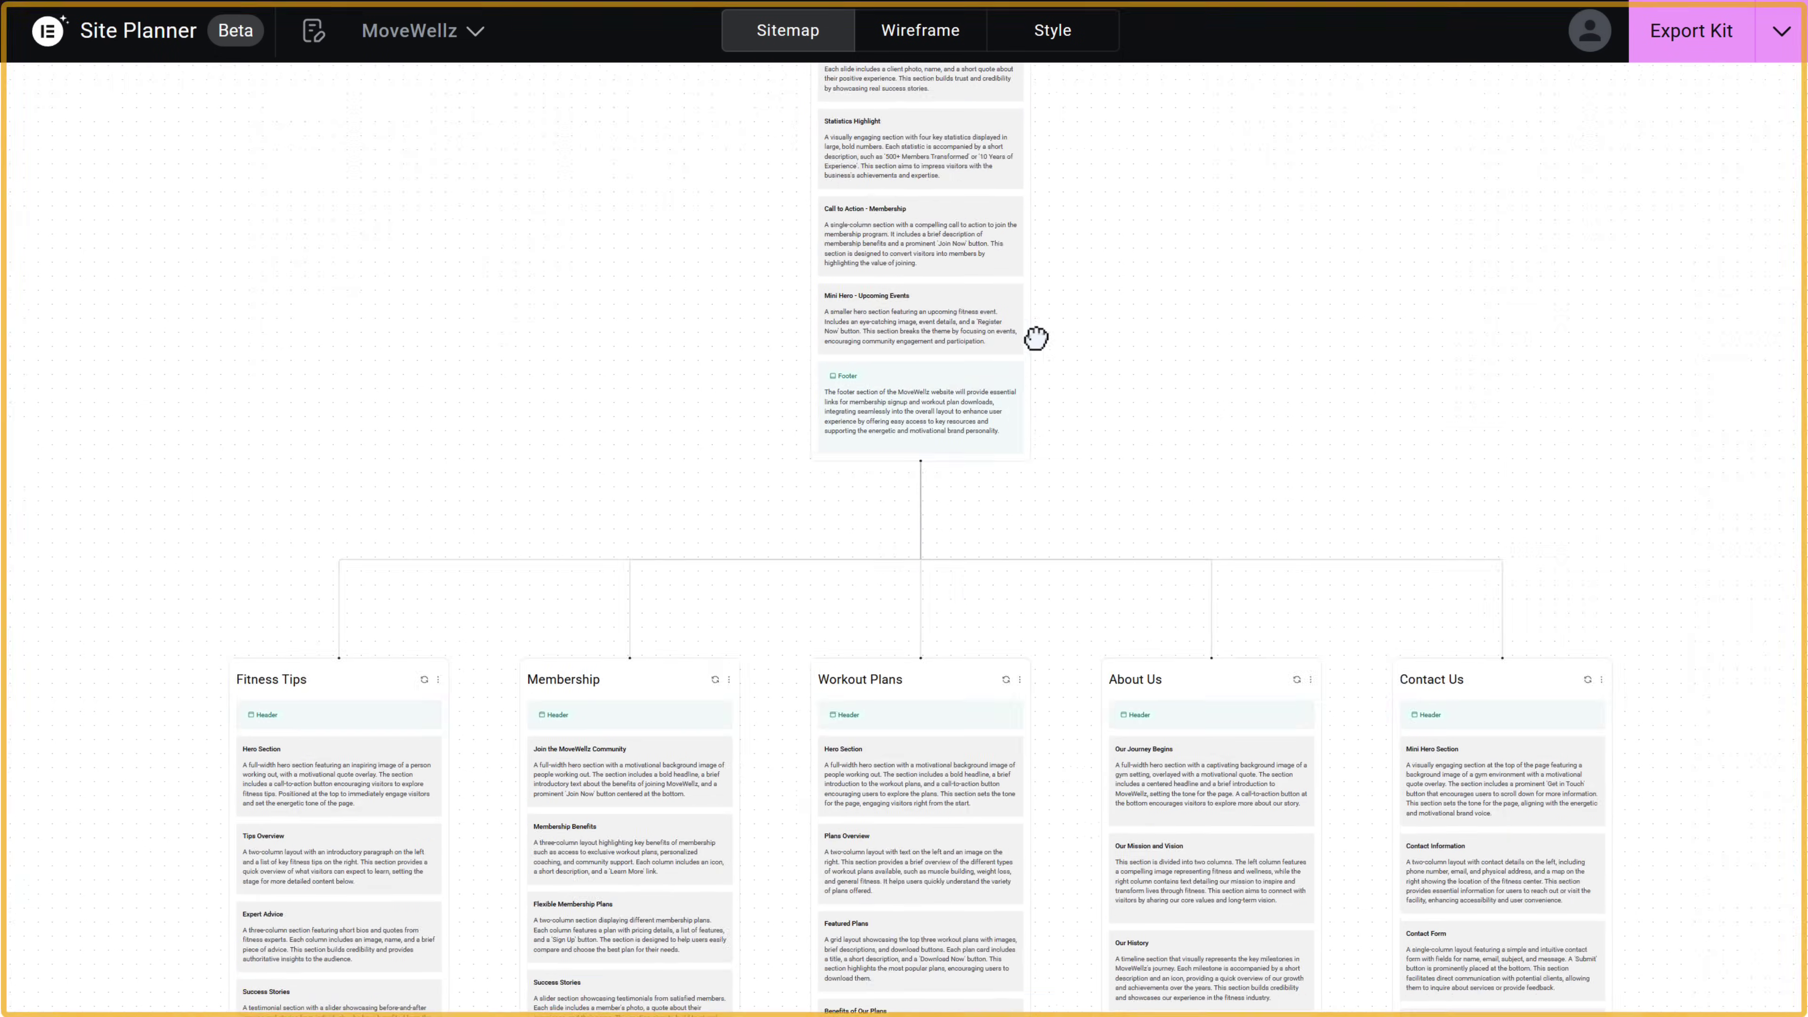
- Regenerate the Home page's Hero Section text and delete the Statistics Highlight section
scroll(1036, 338, down, 3)
drag(1042, 260, 986, 901)
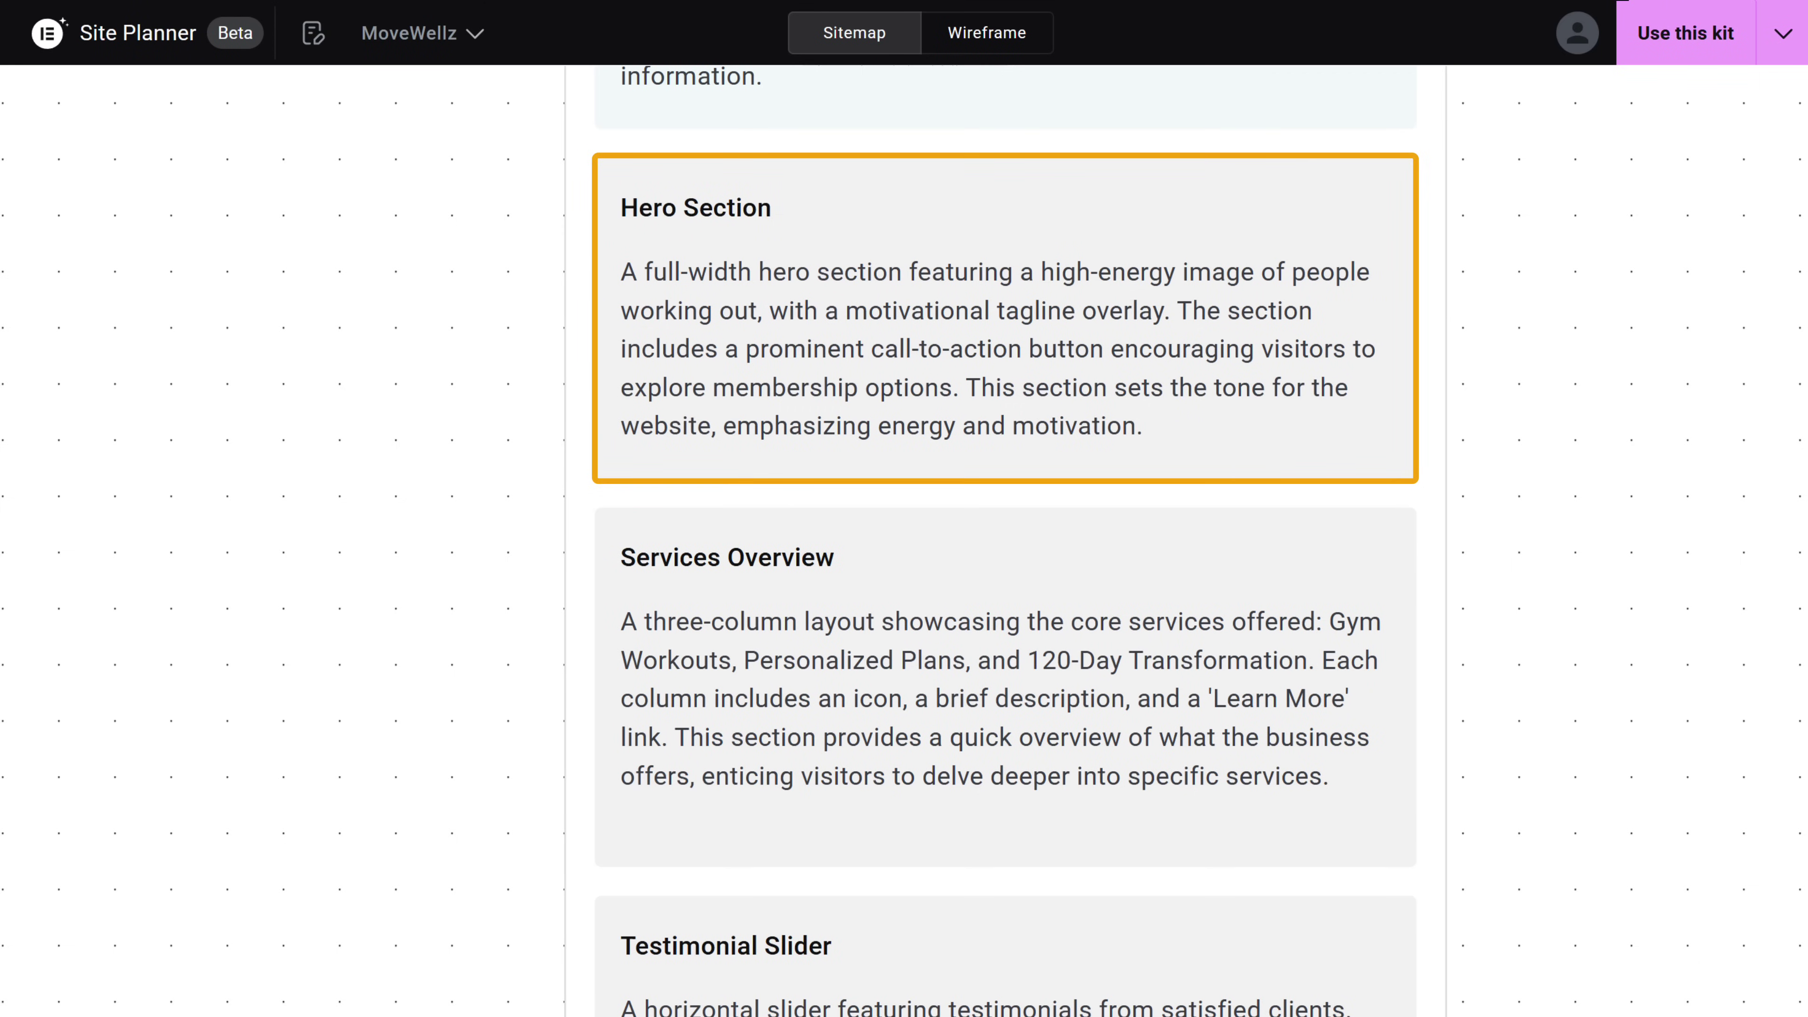
mouse_move(1302, 210)
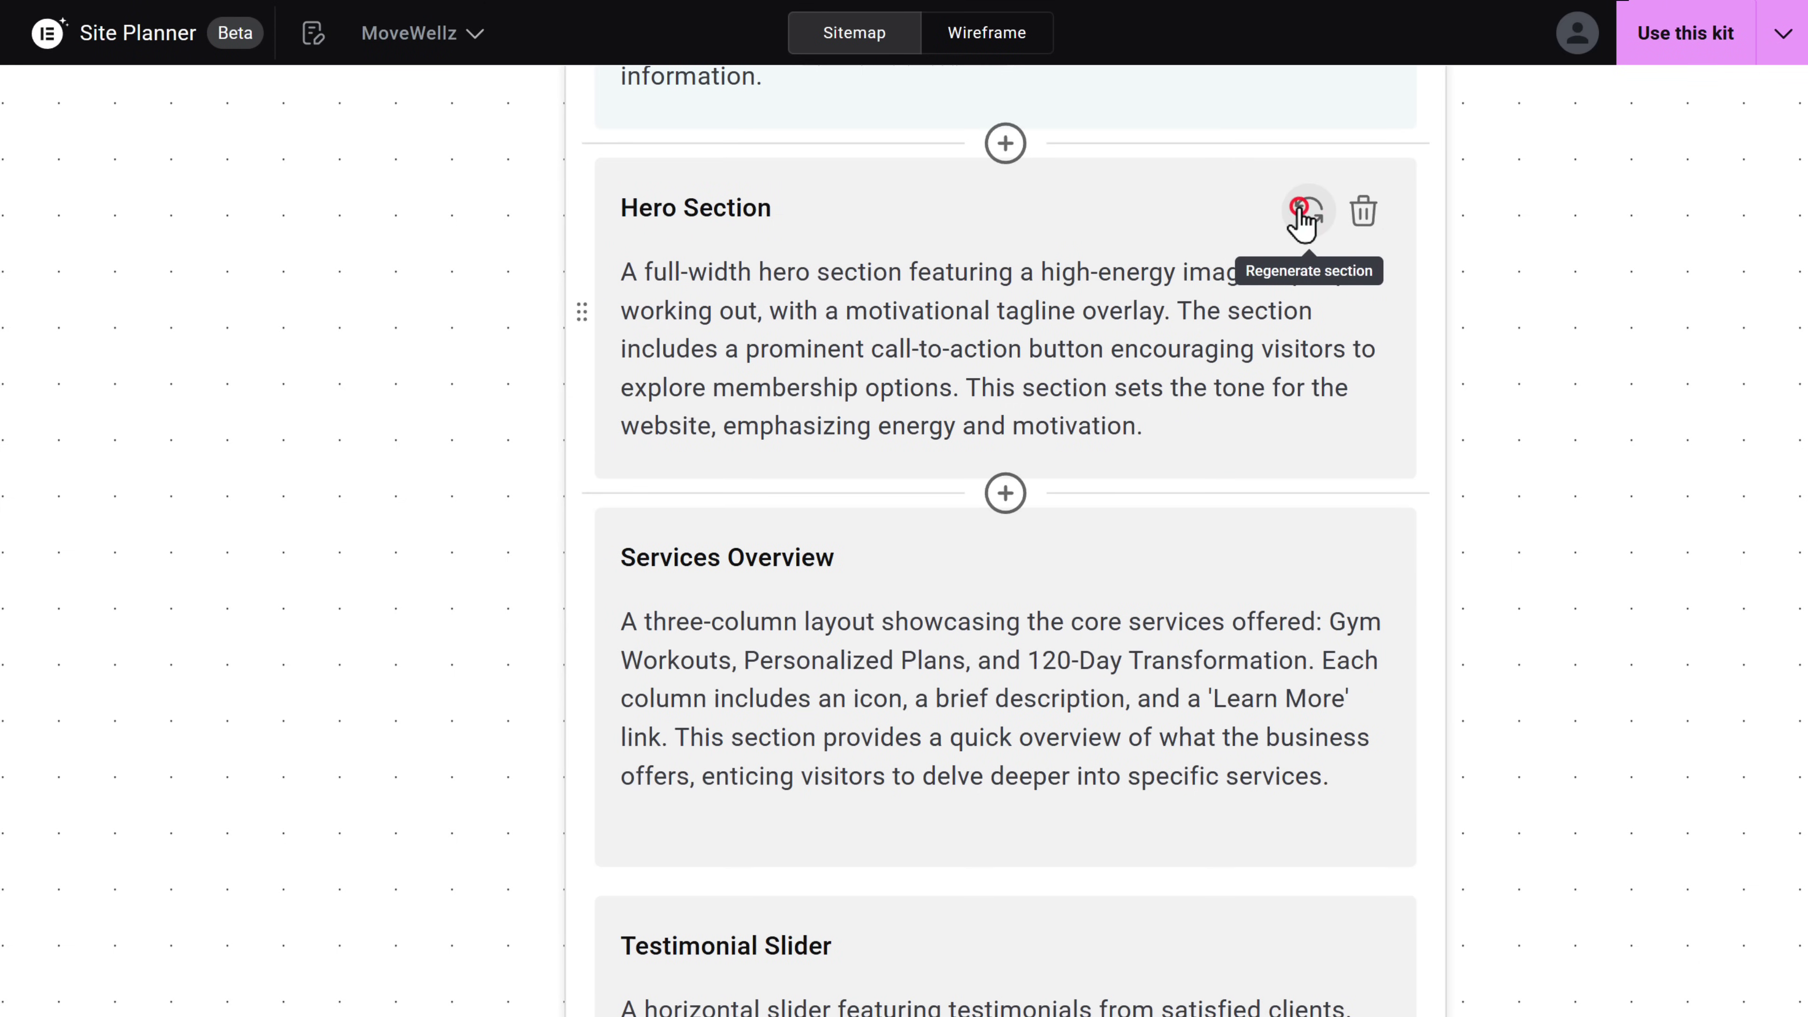
click(1301, 211)
scroll(1303, 227, down, 10)
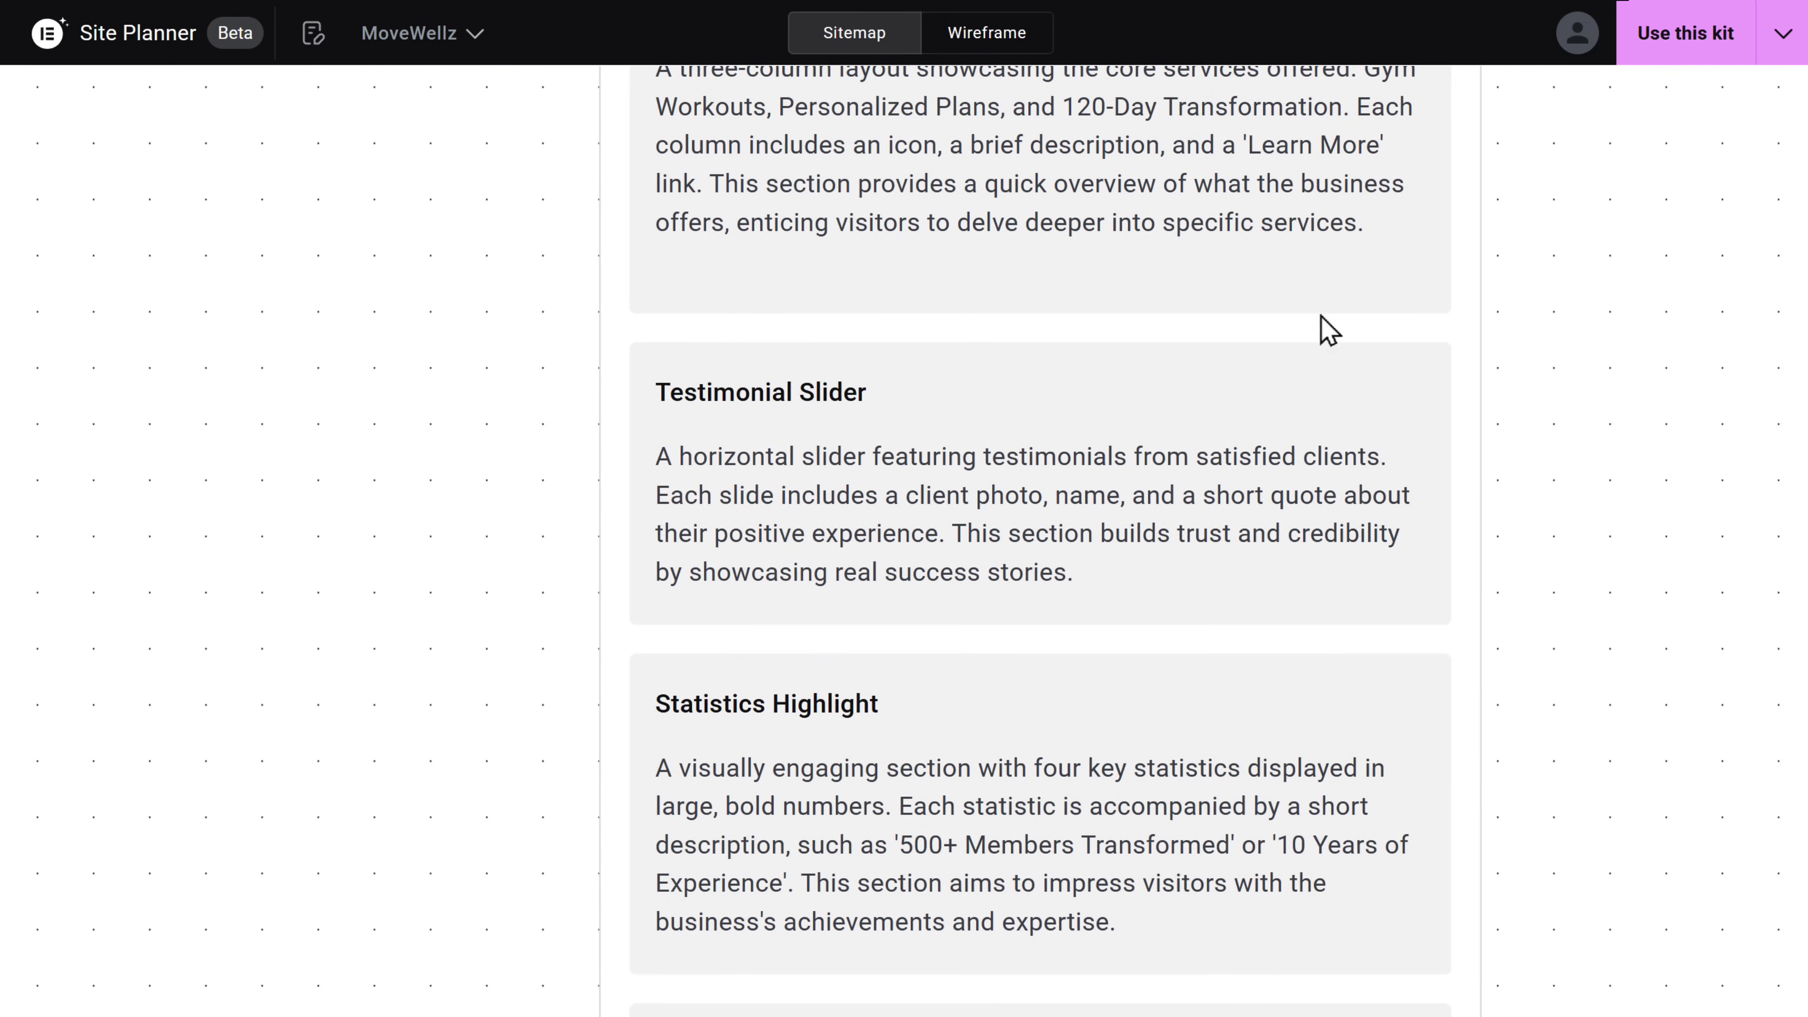
click(1398, 709)
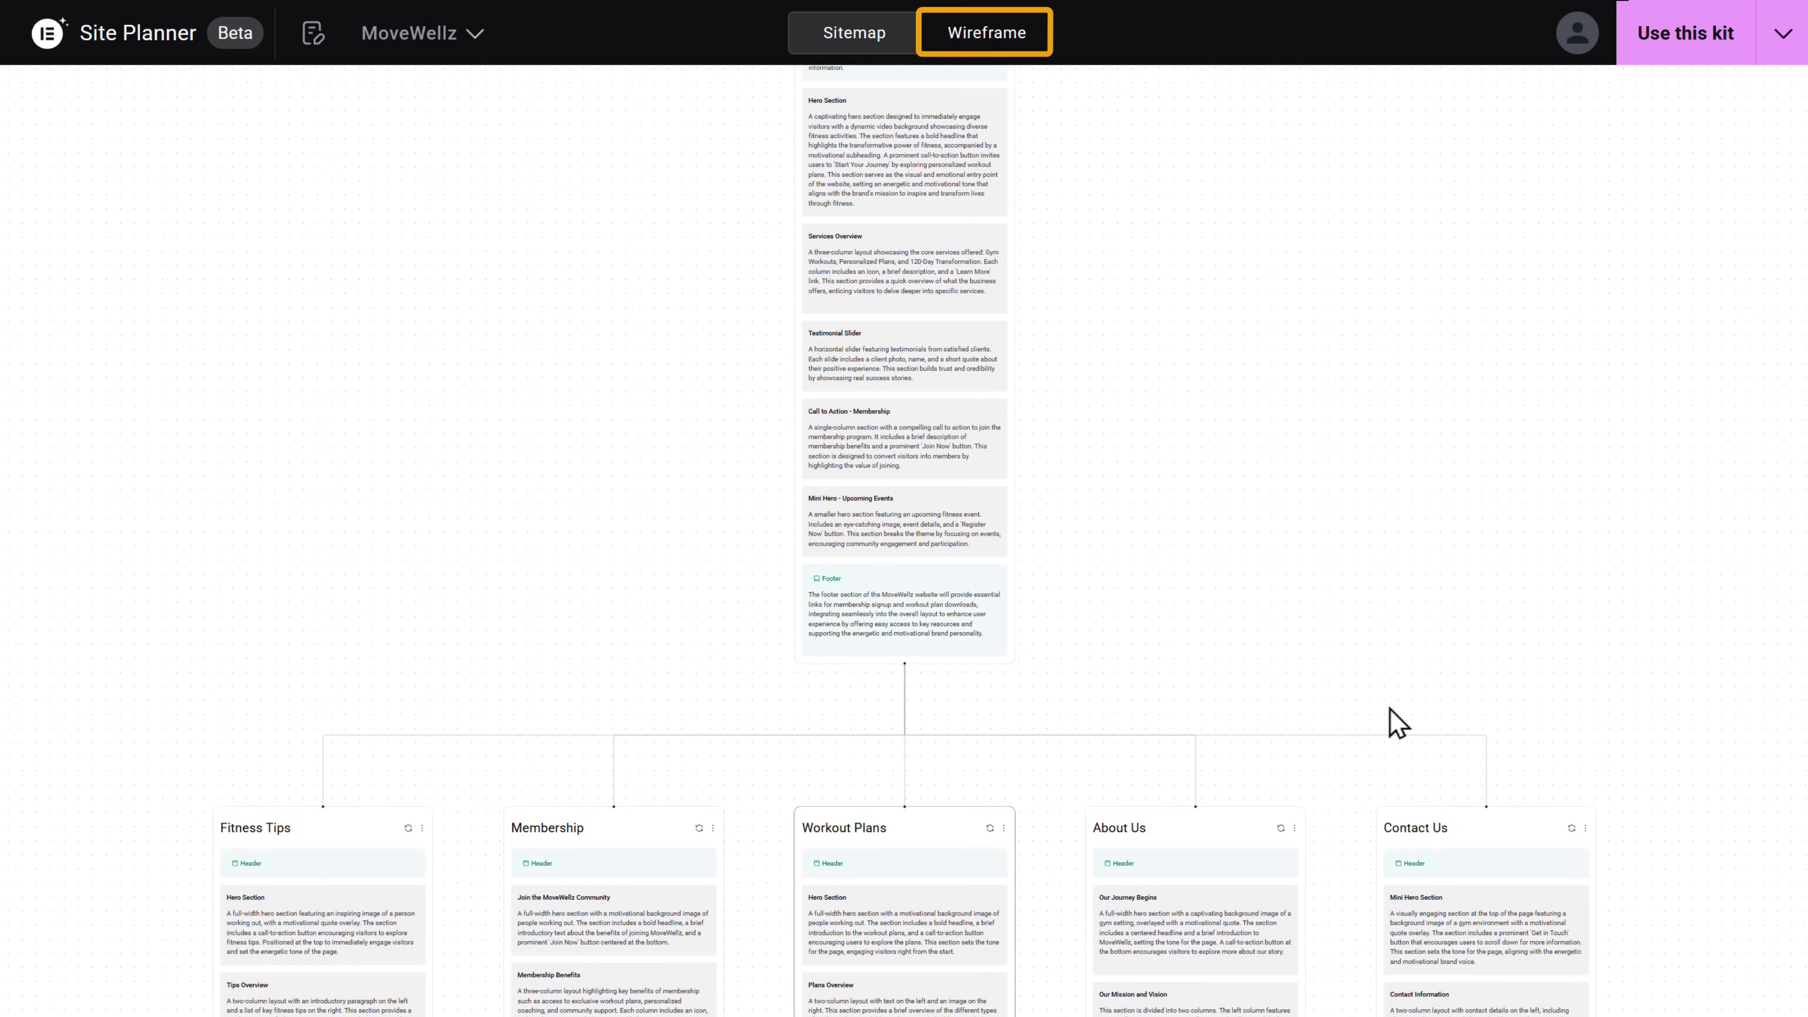
- Browse the page wireframes, then return to the top of the Home page
click(983, 37)
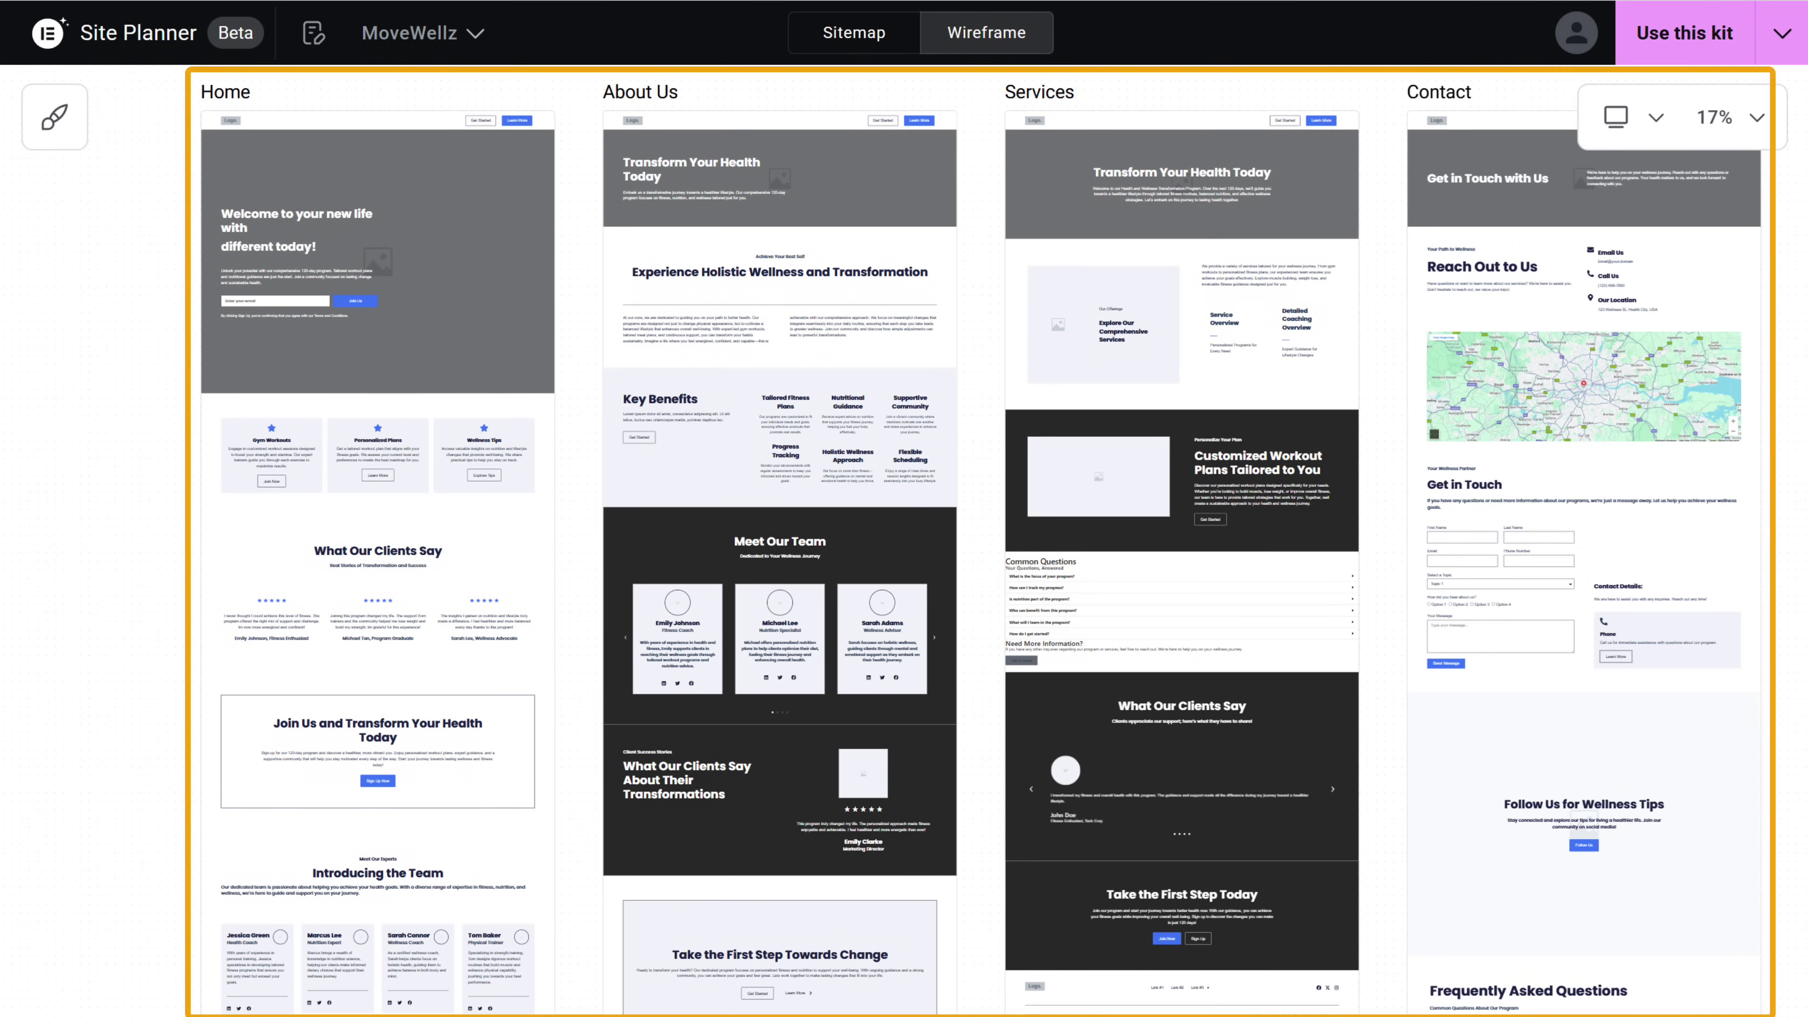
scroll(904, 541, up, 3)
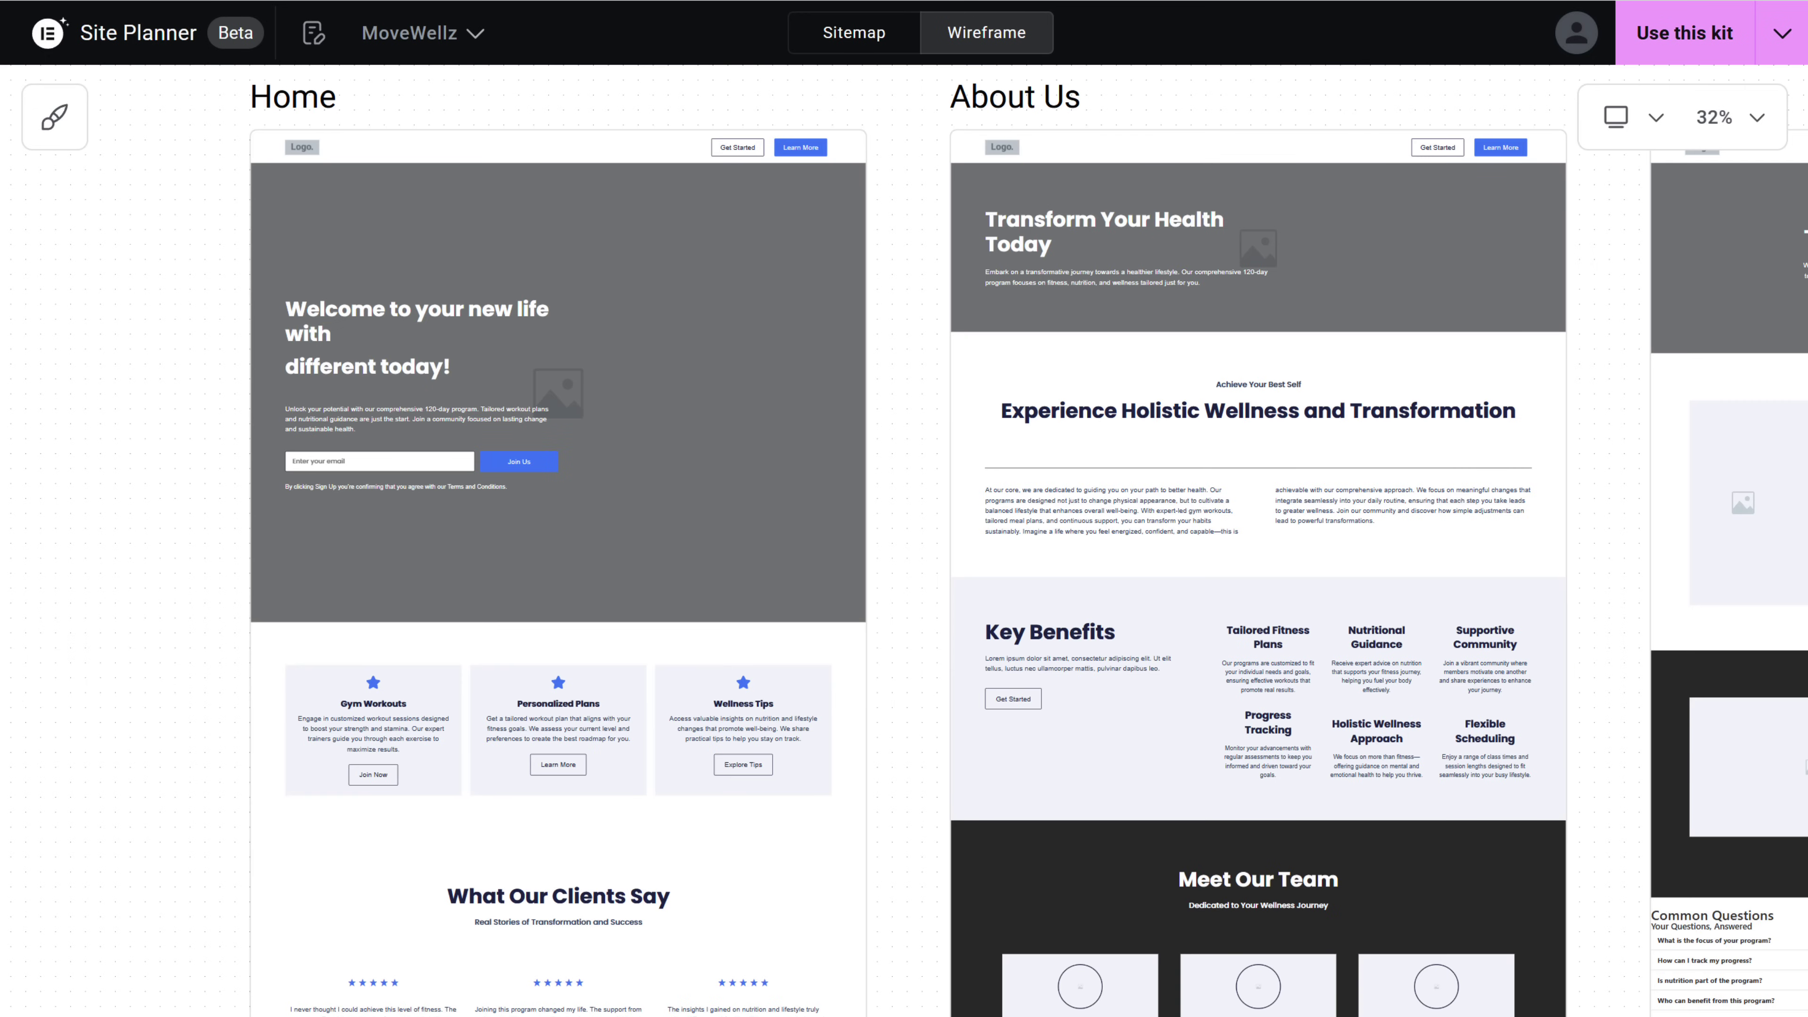
scroll(904, 541, down, 10)
scroll(904, 542, right, 10)
scroll(904, 542, up, 3)
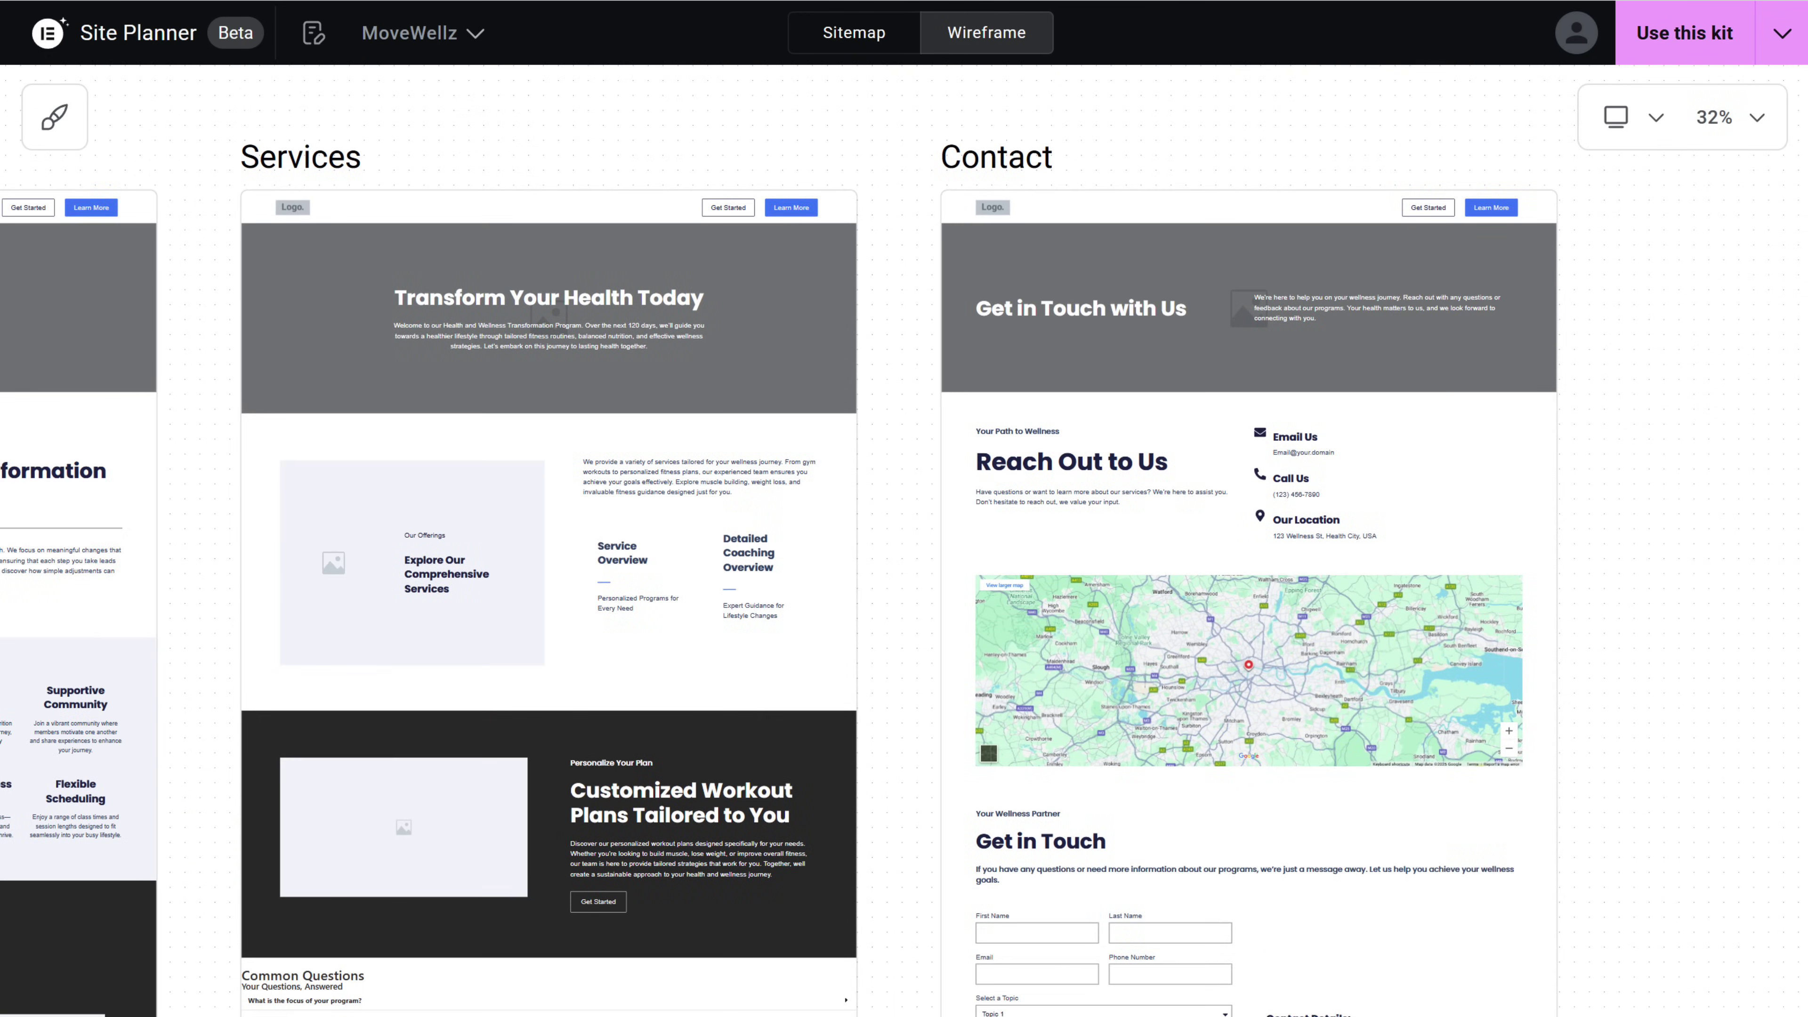
scroll(904, 542, down, 6)
click(985, 39)
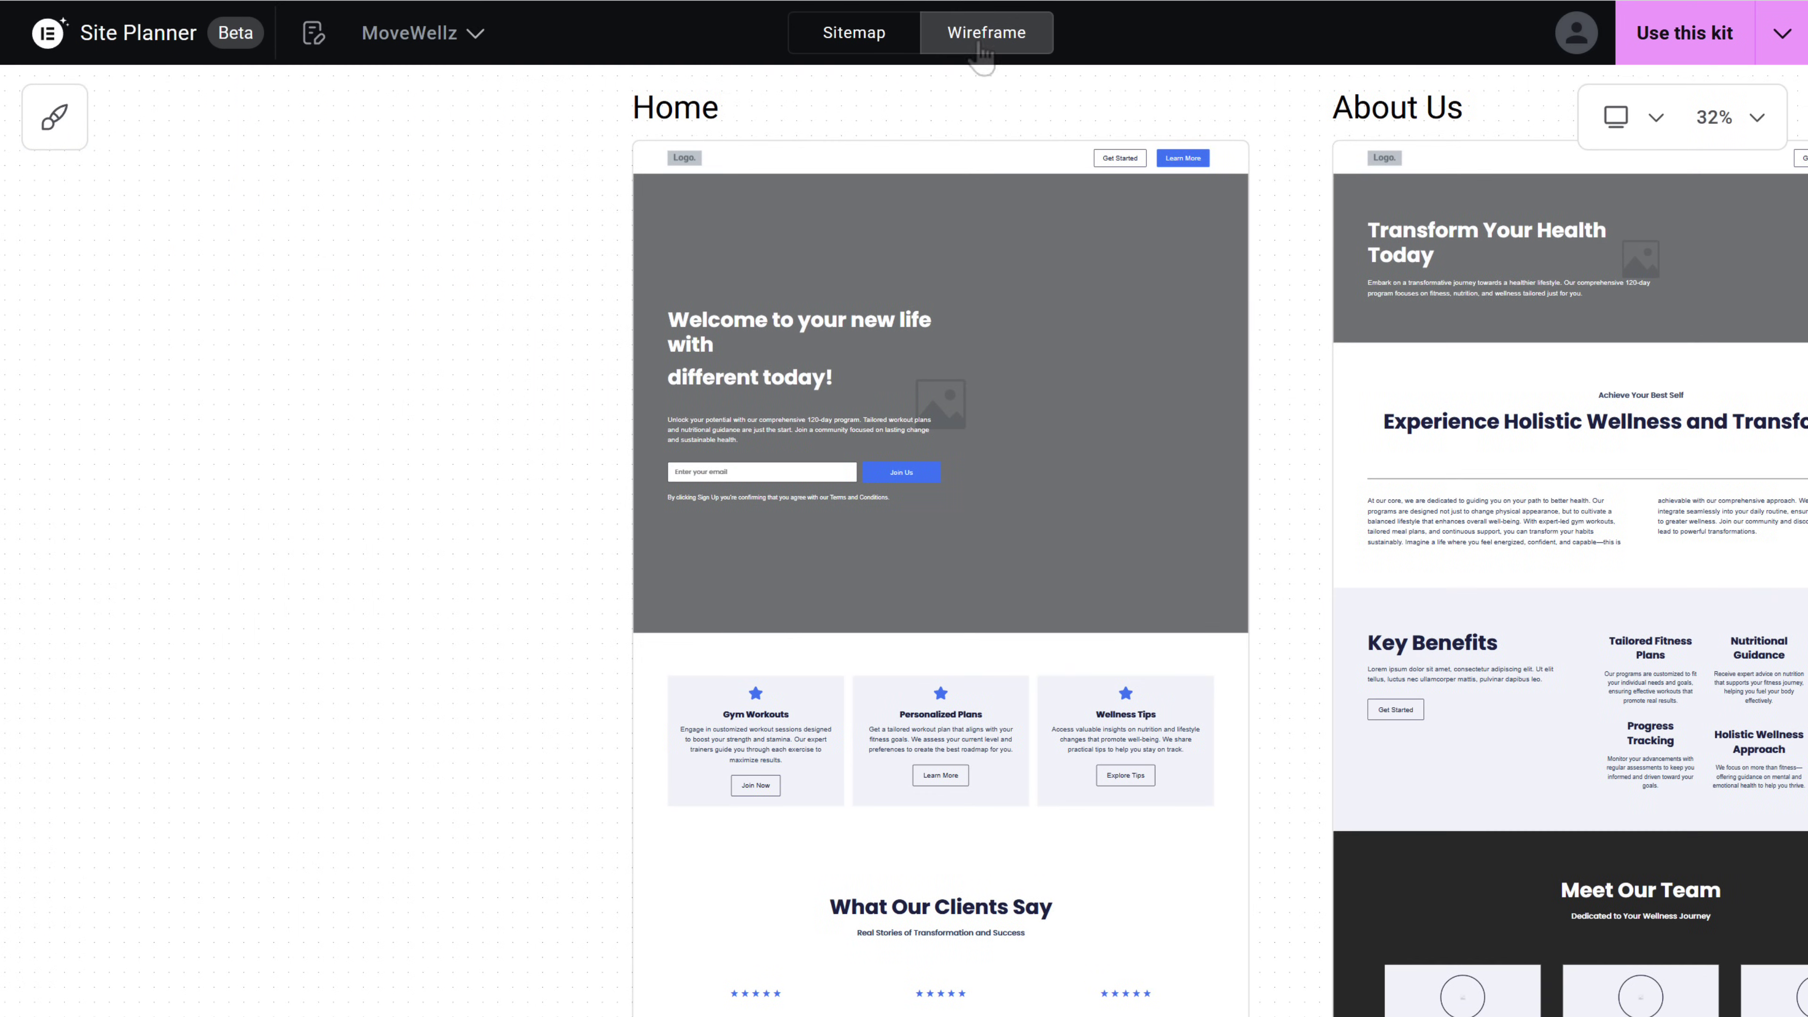
- Apply the centred headline layout to the Home hero and generate the site kit
mouse_move(1156, 178)
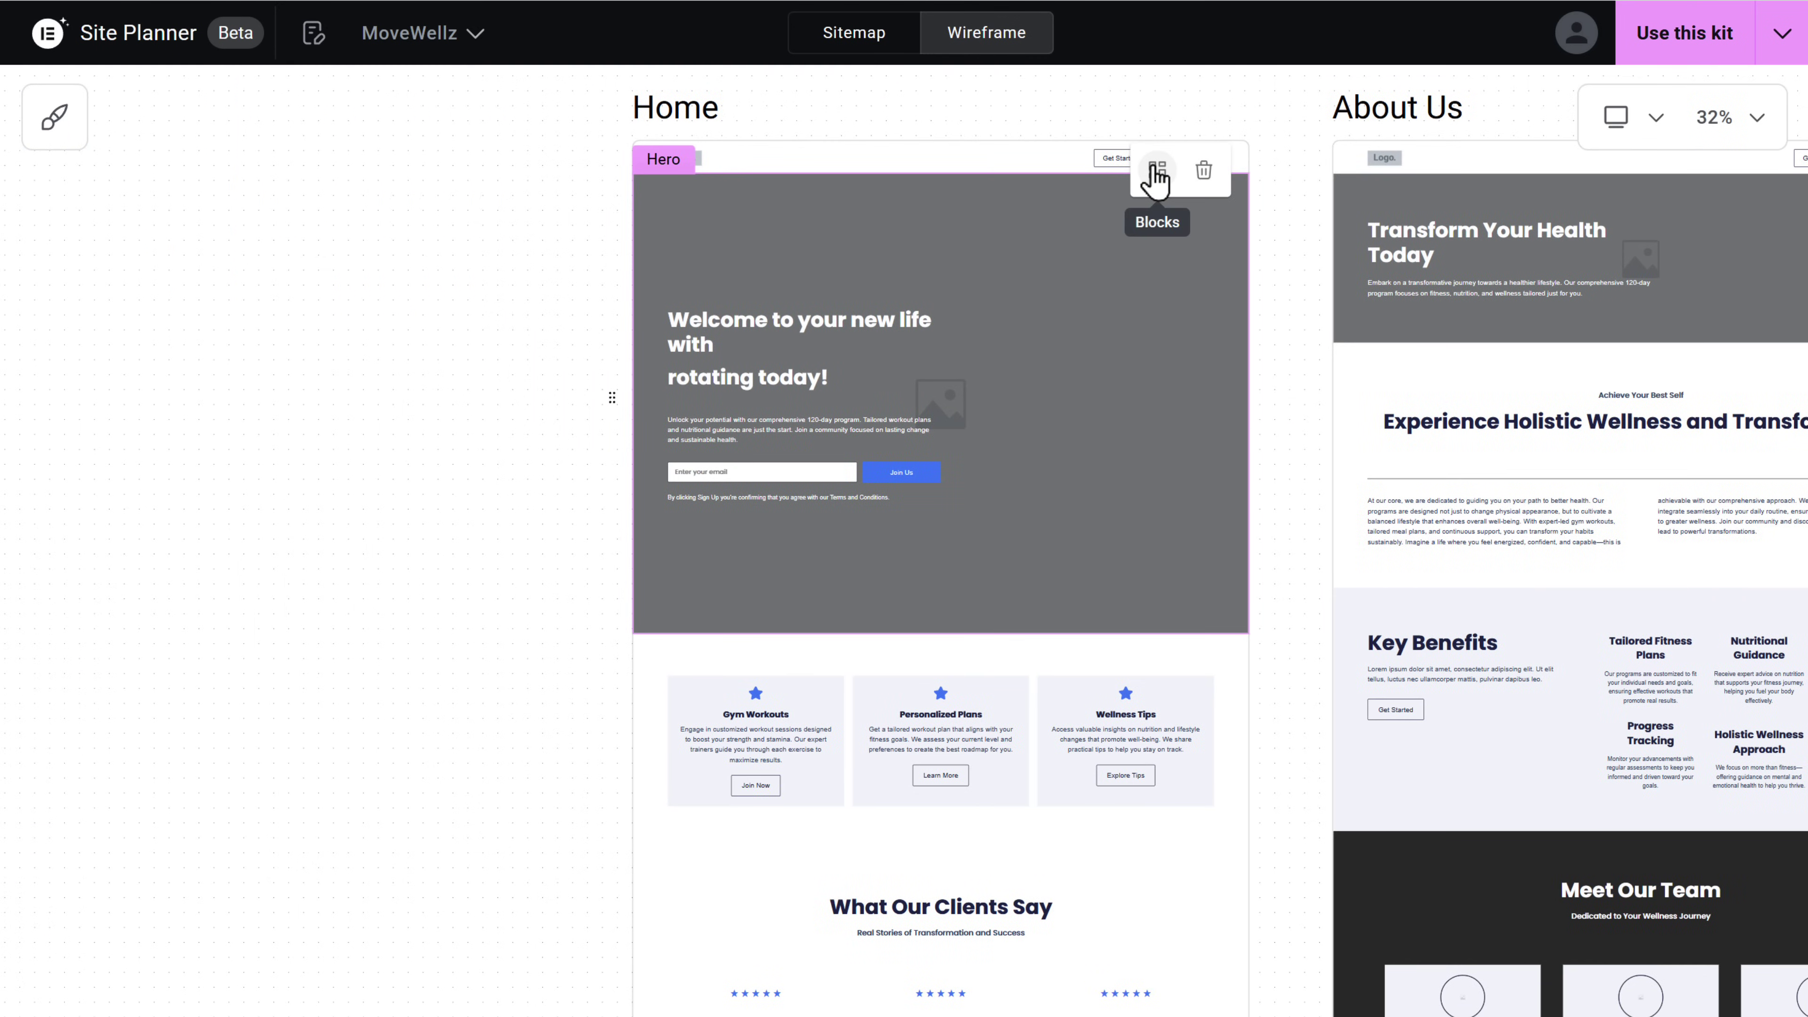
click(1156, 174)
drag(1589, 365, 1598, 445)
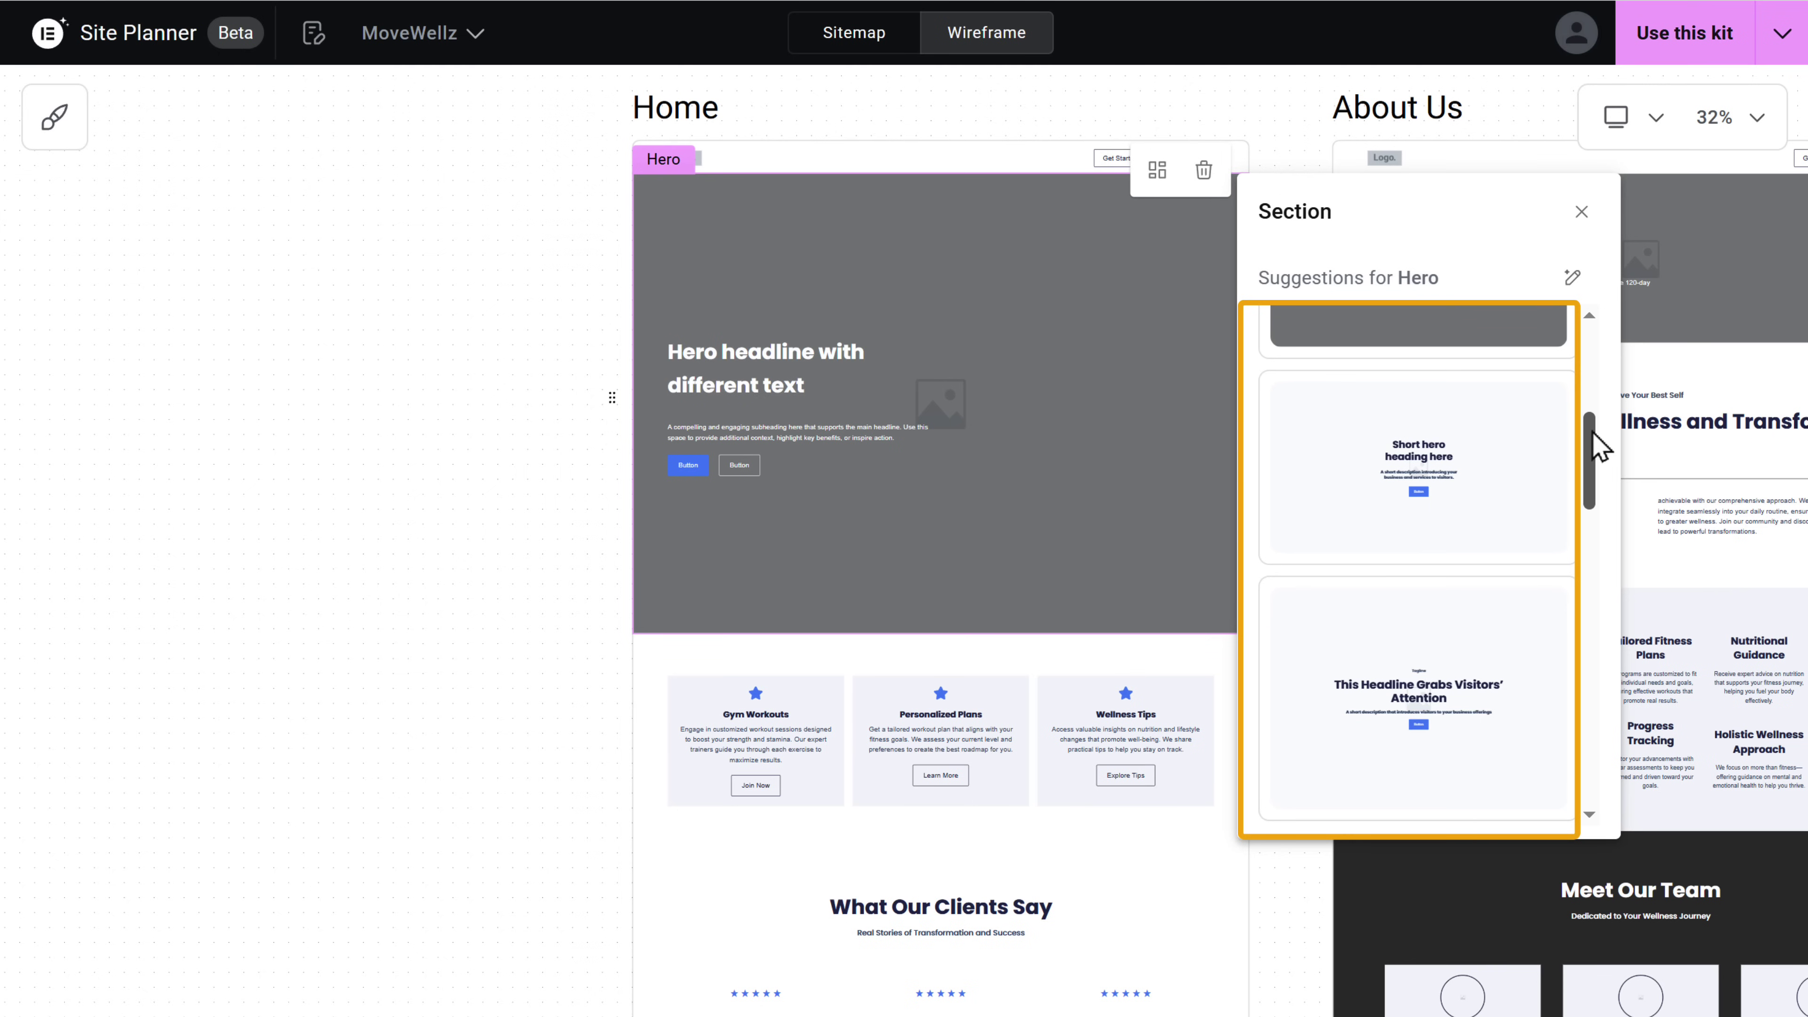
click(1466, 638)
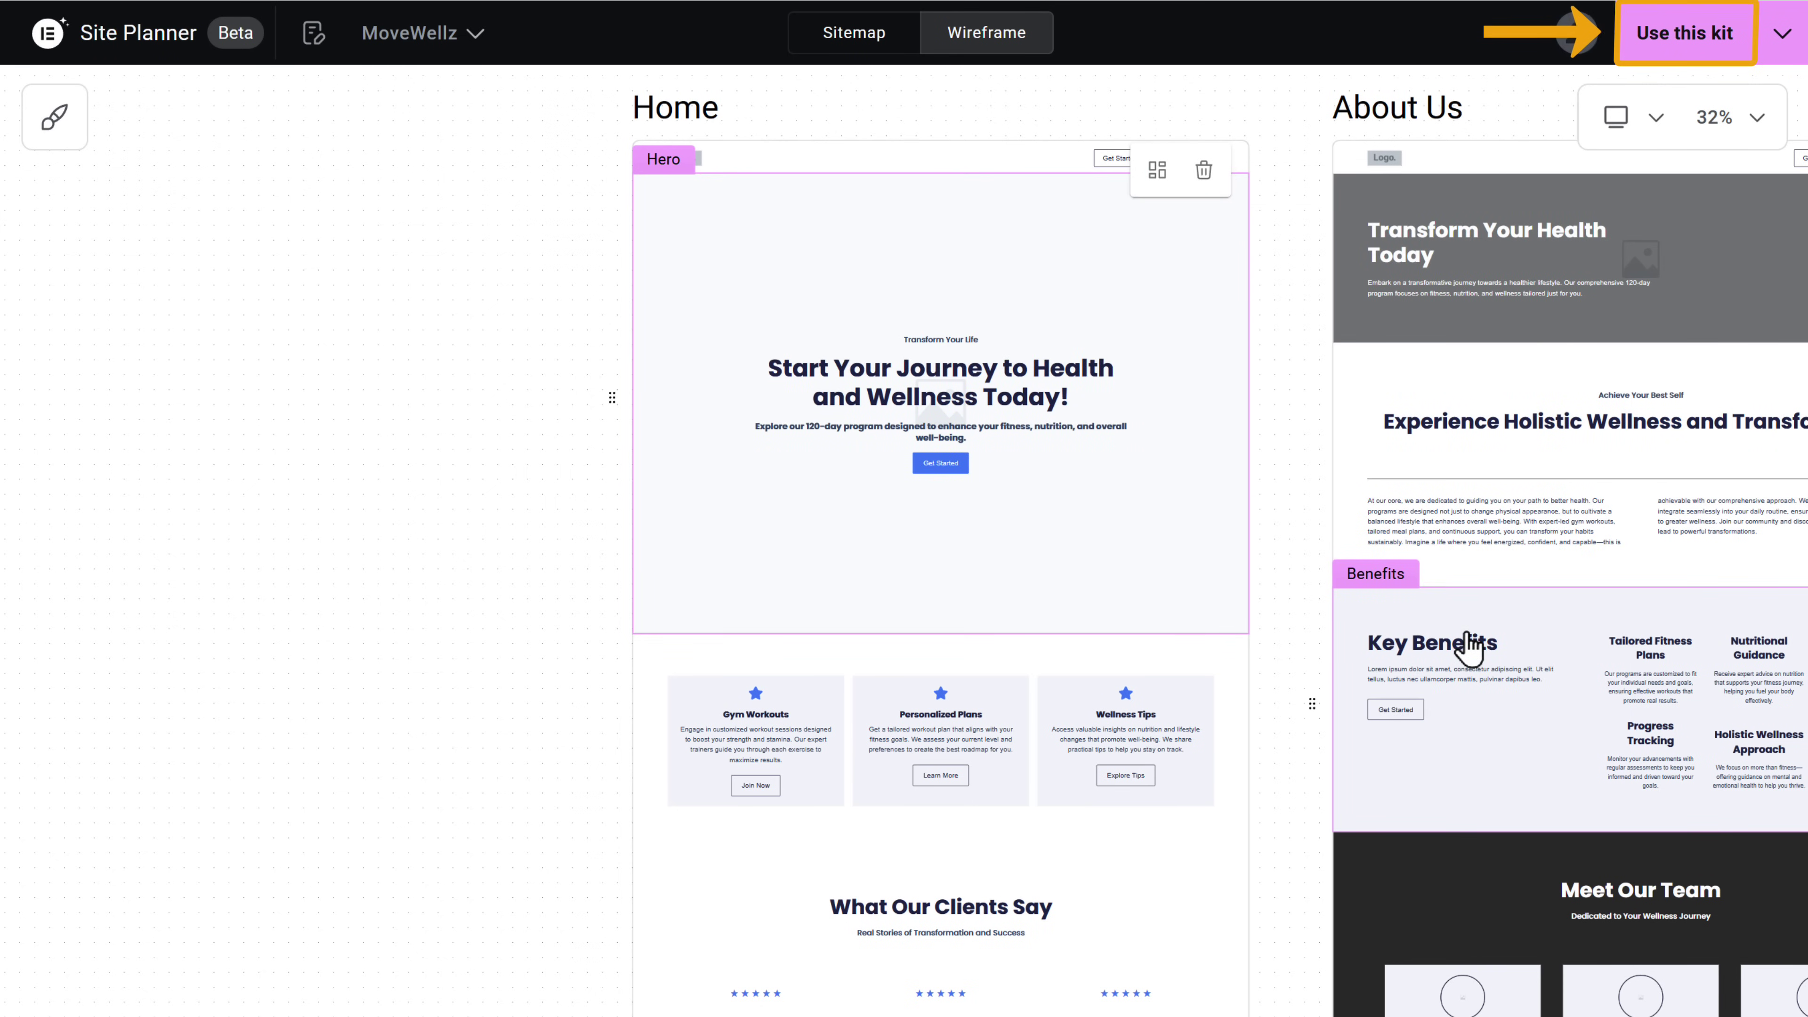
click(1655, 44)
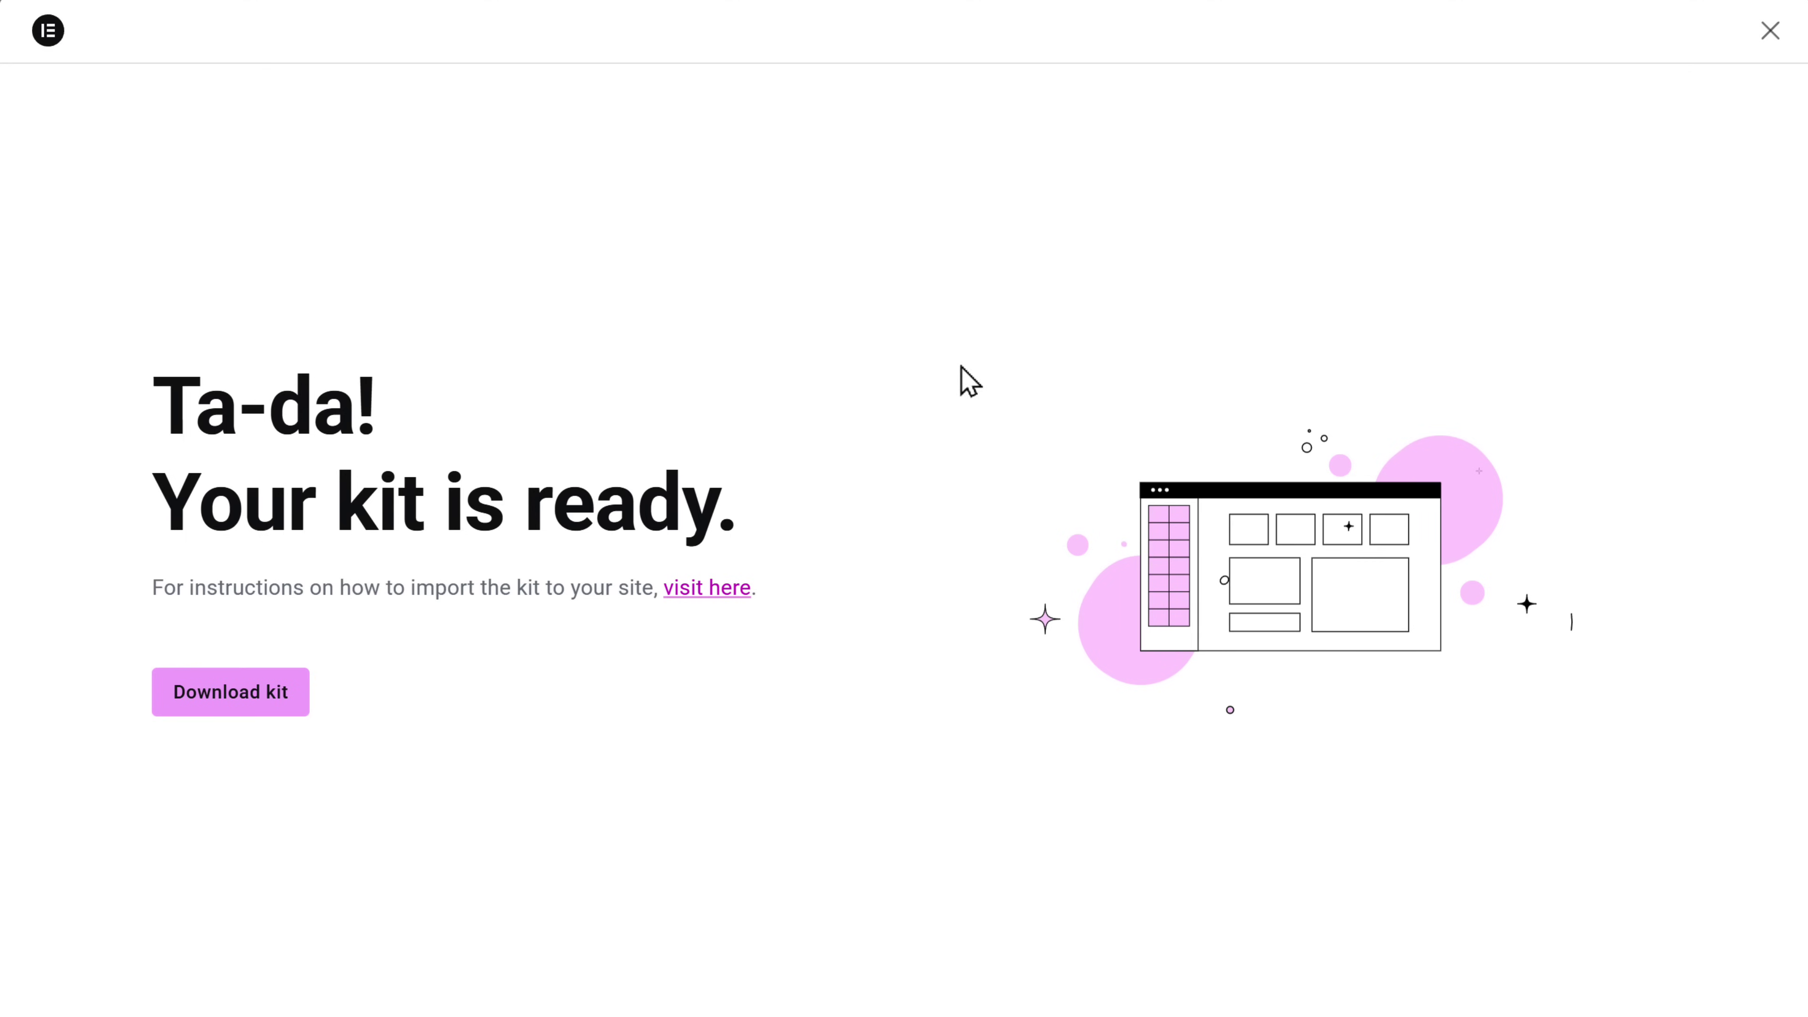
- Download the finished kit and switch to the MoveWellz WordPress dashboard
click(222, 705)
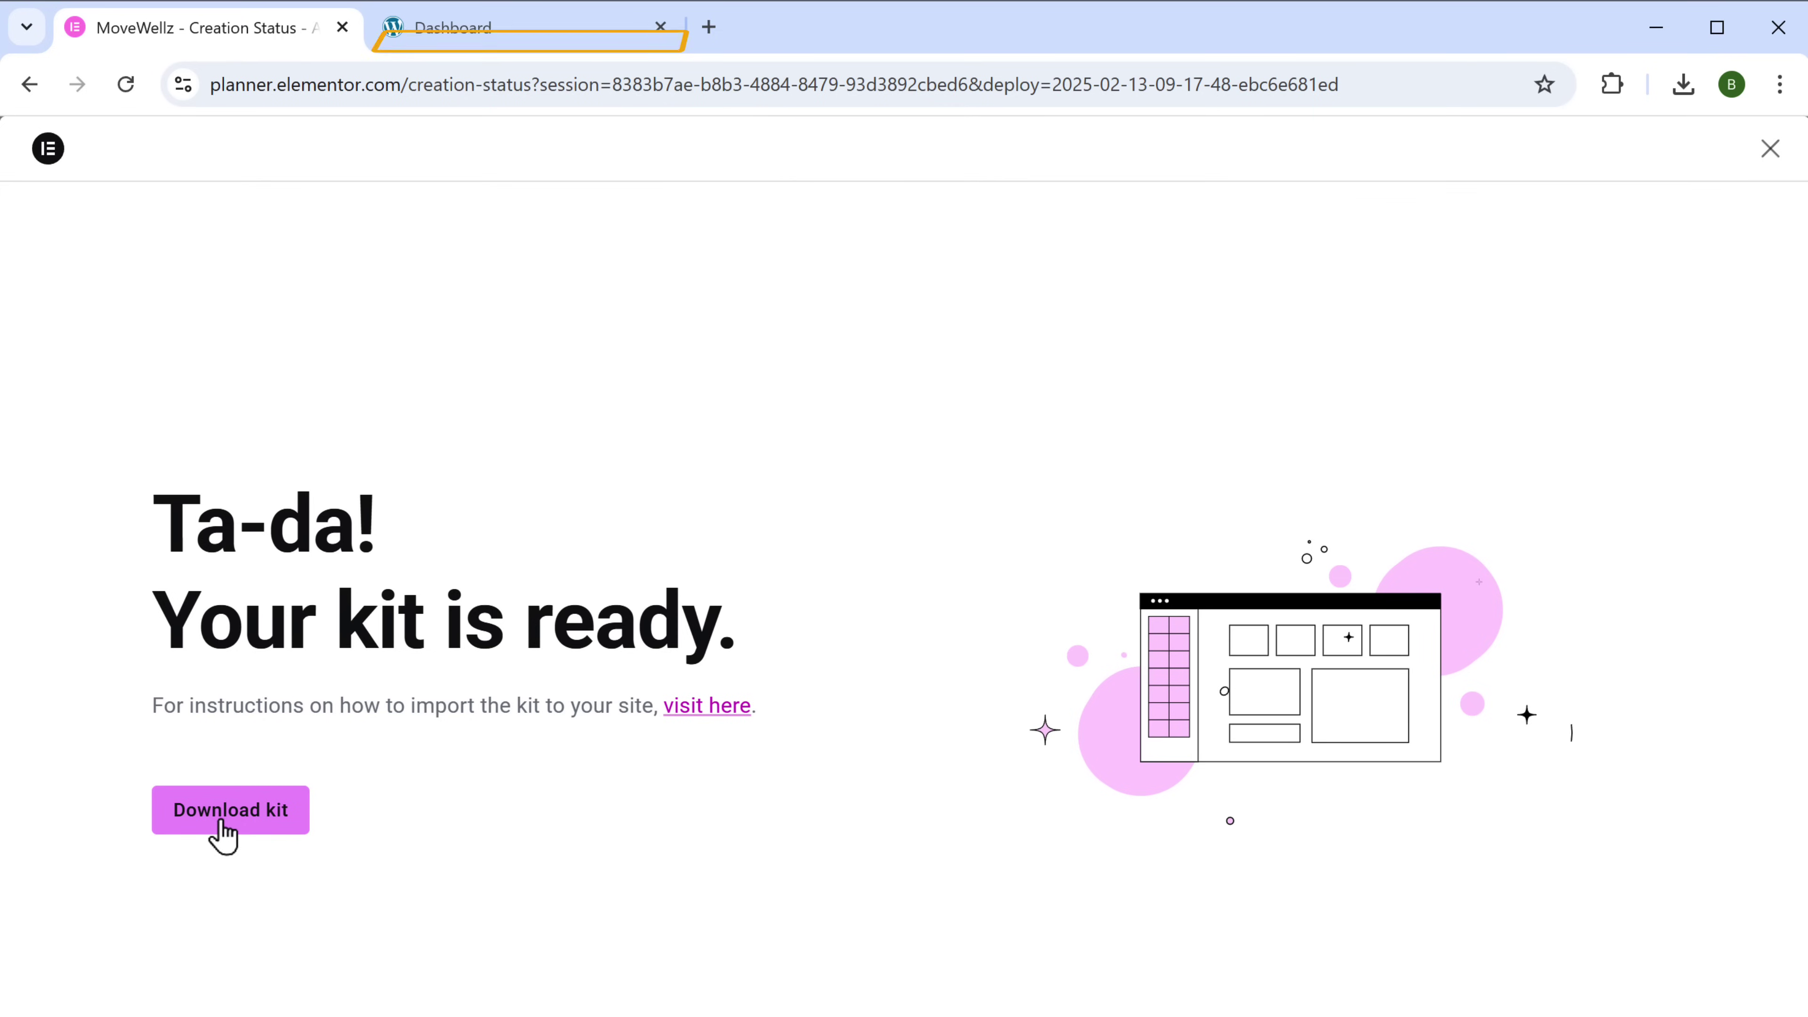
click(442, 39)
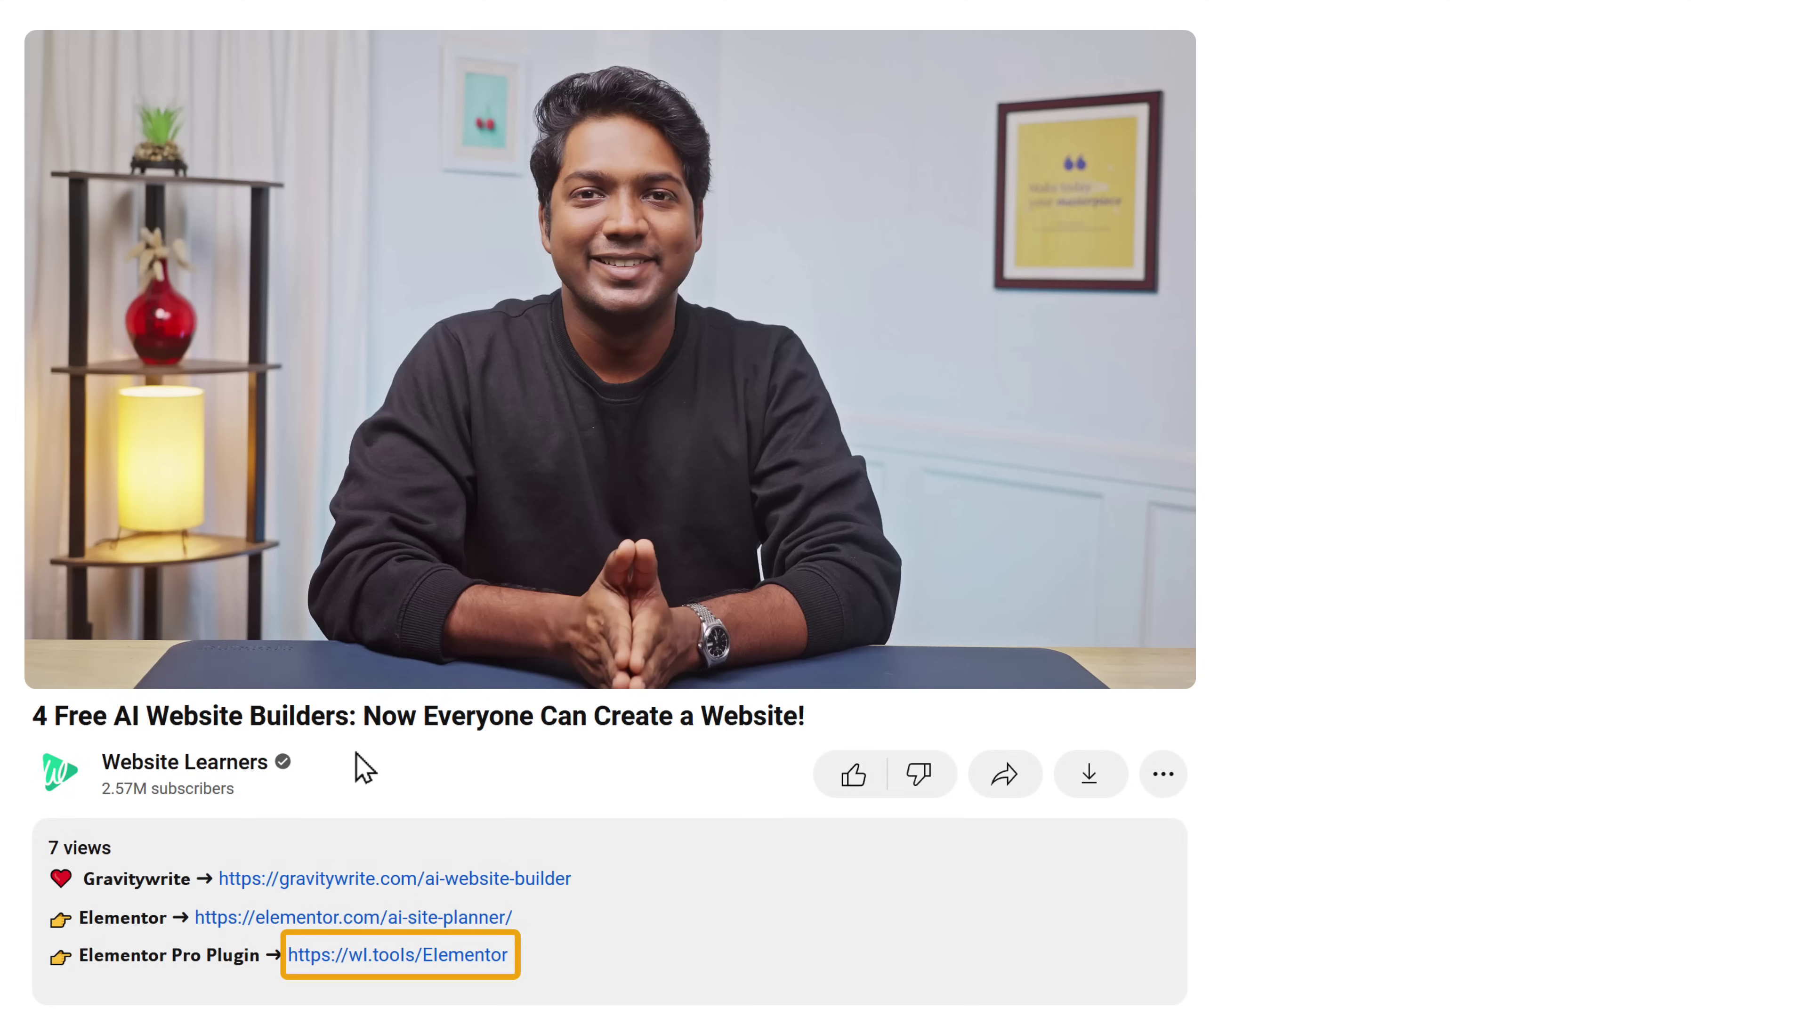
click(391, 962)
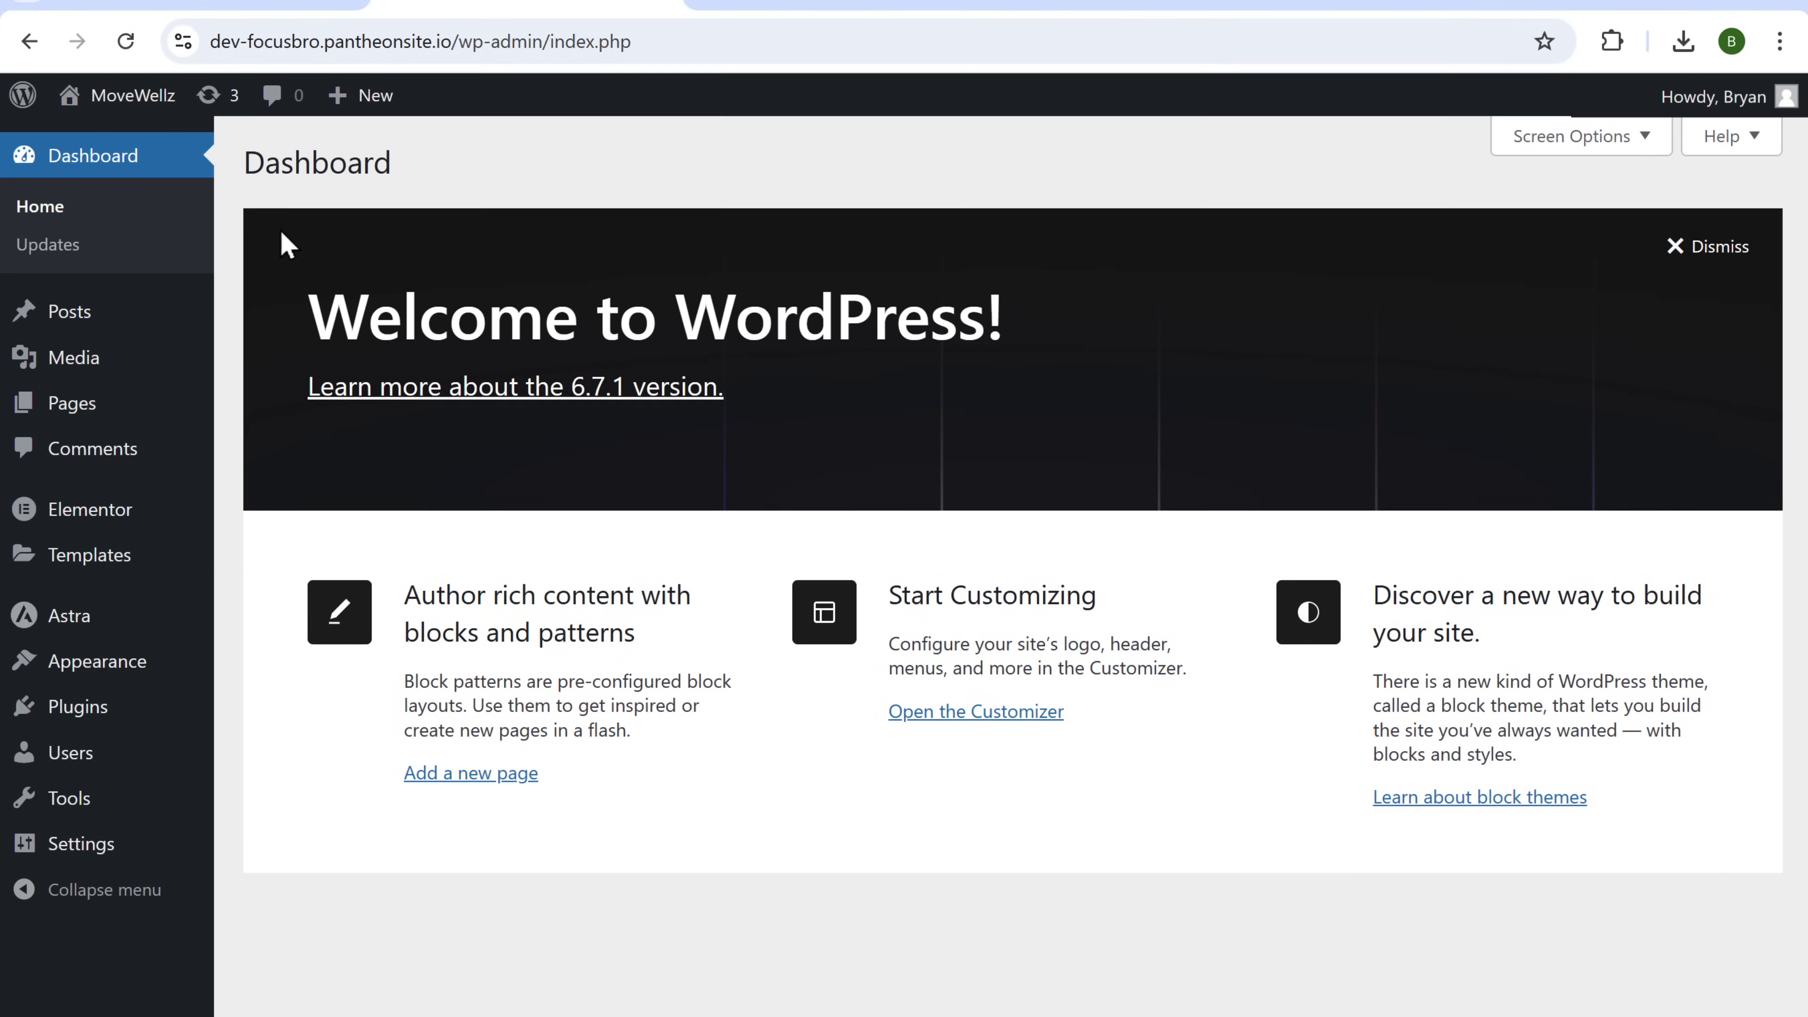
- Import the downloaded kit zip through Elementor Tools > Import / Export Kit
mouse_move(85, 567)
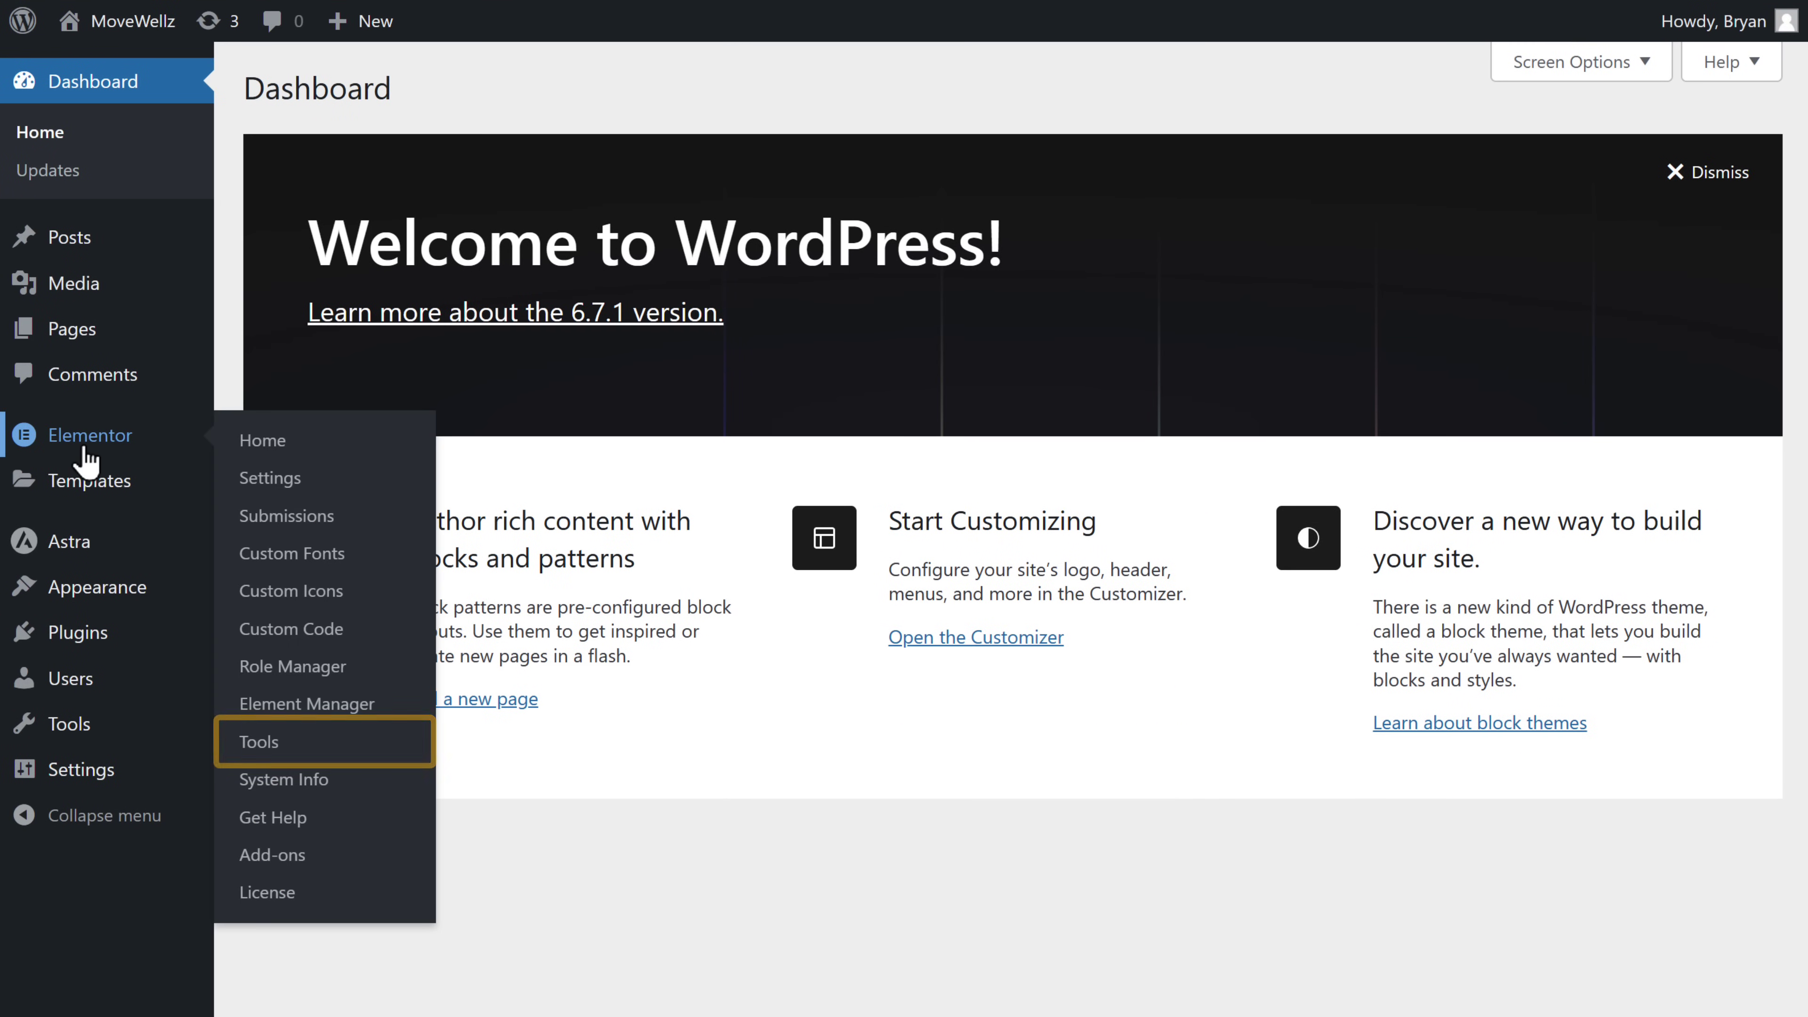
click(260, 745)
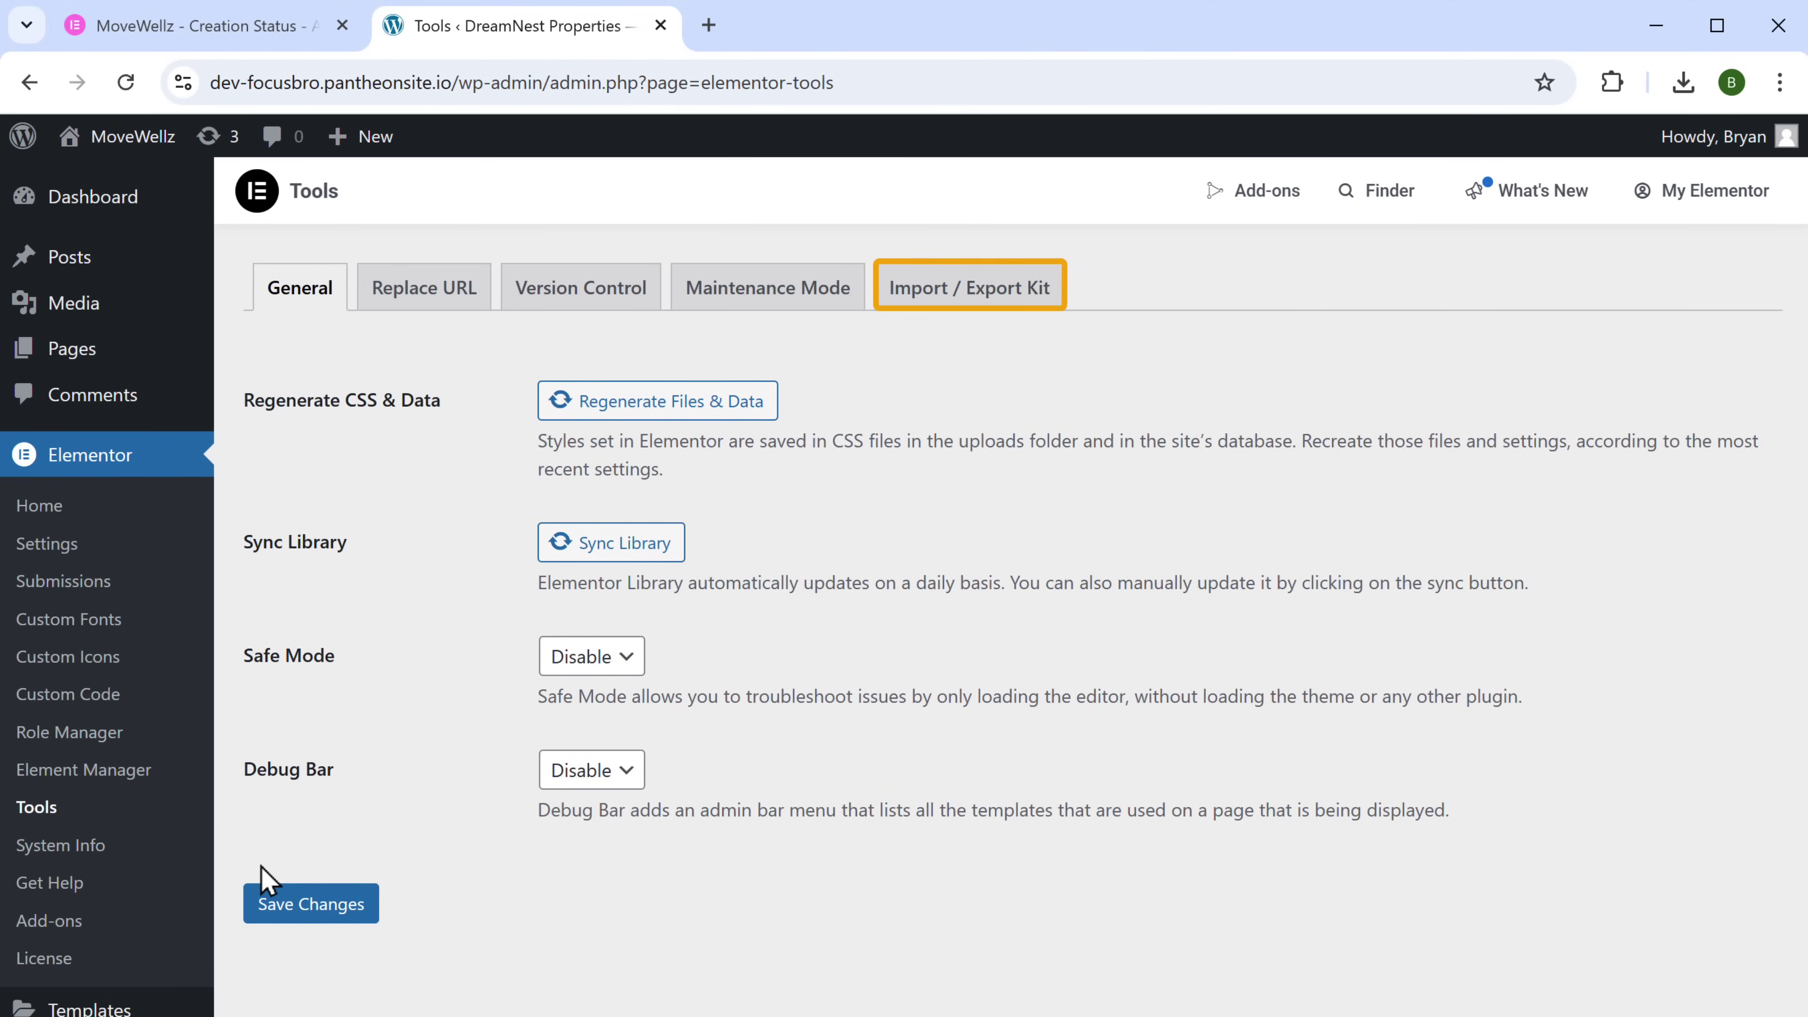
click(918, 292)
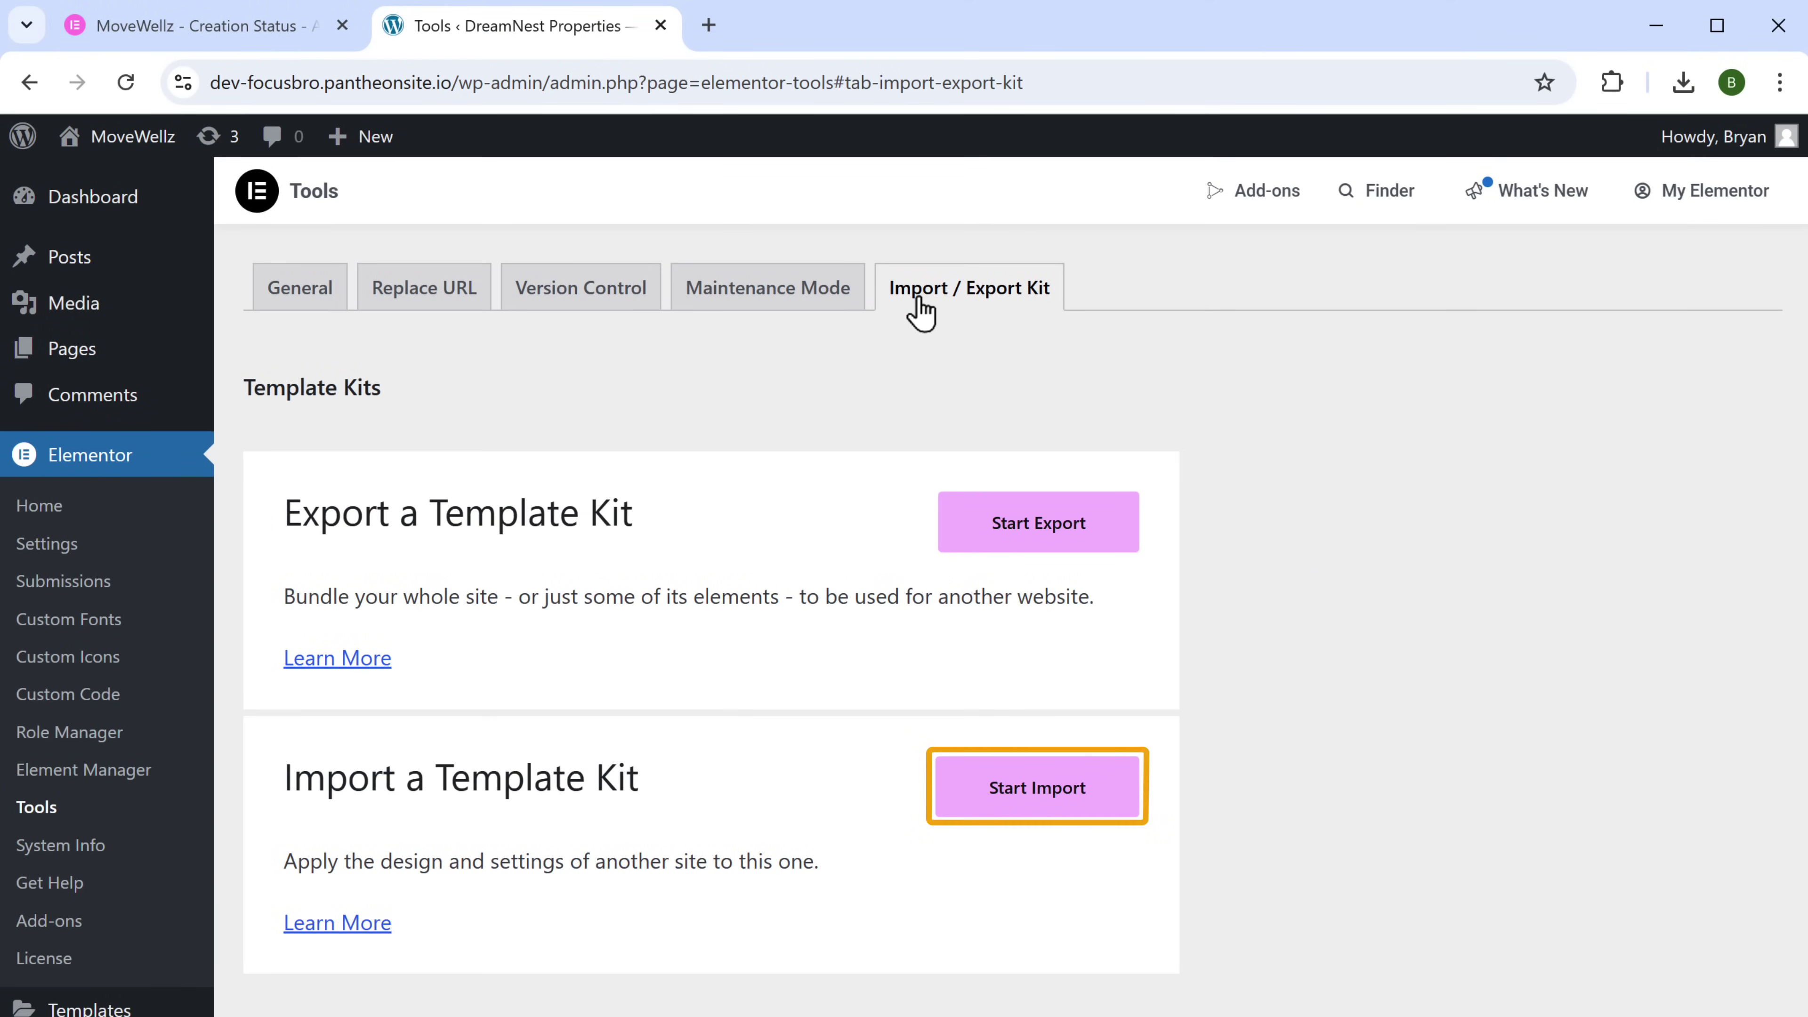
click(1011, 803)
key(alt+Tab)
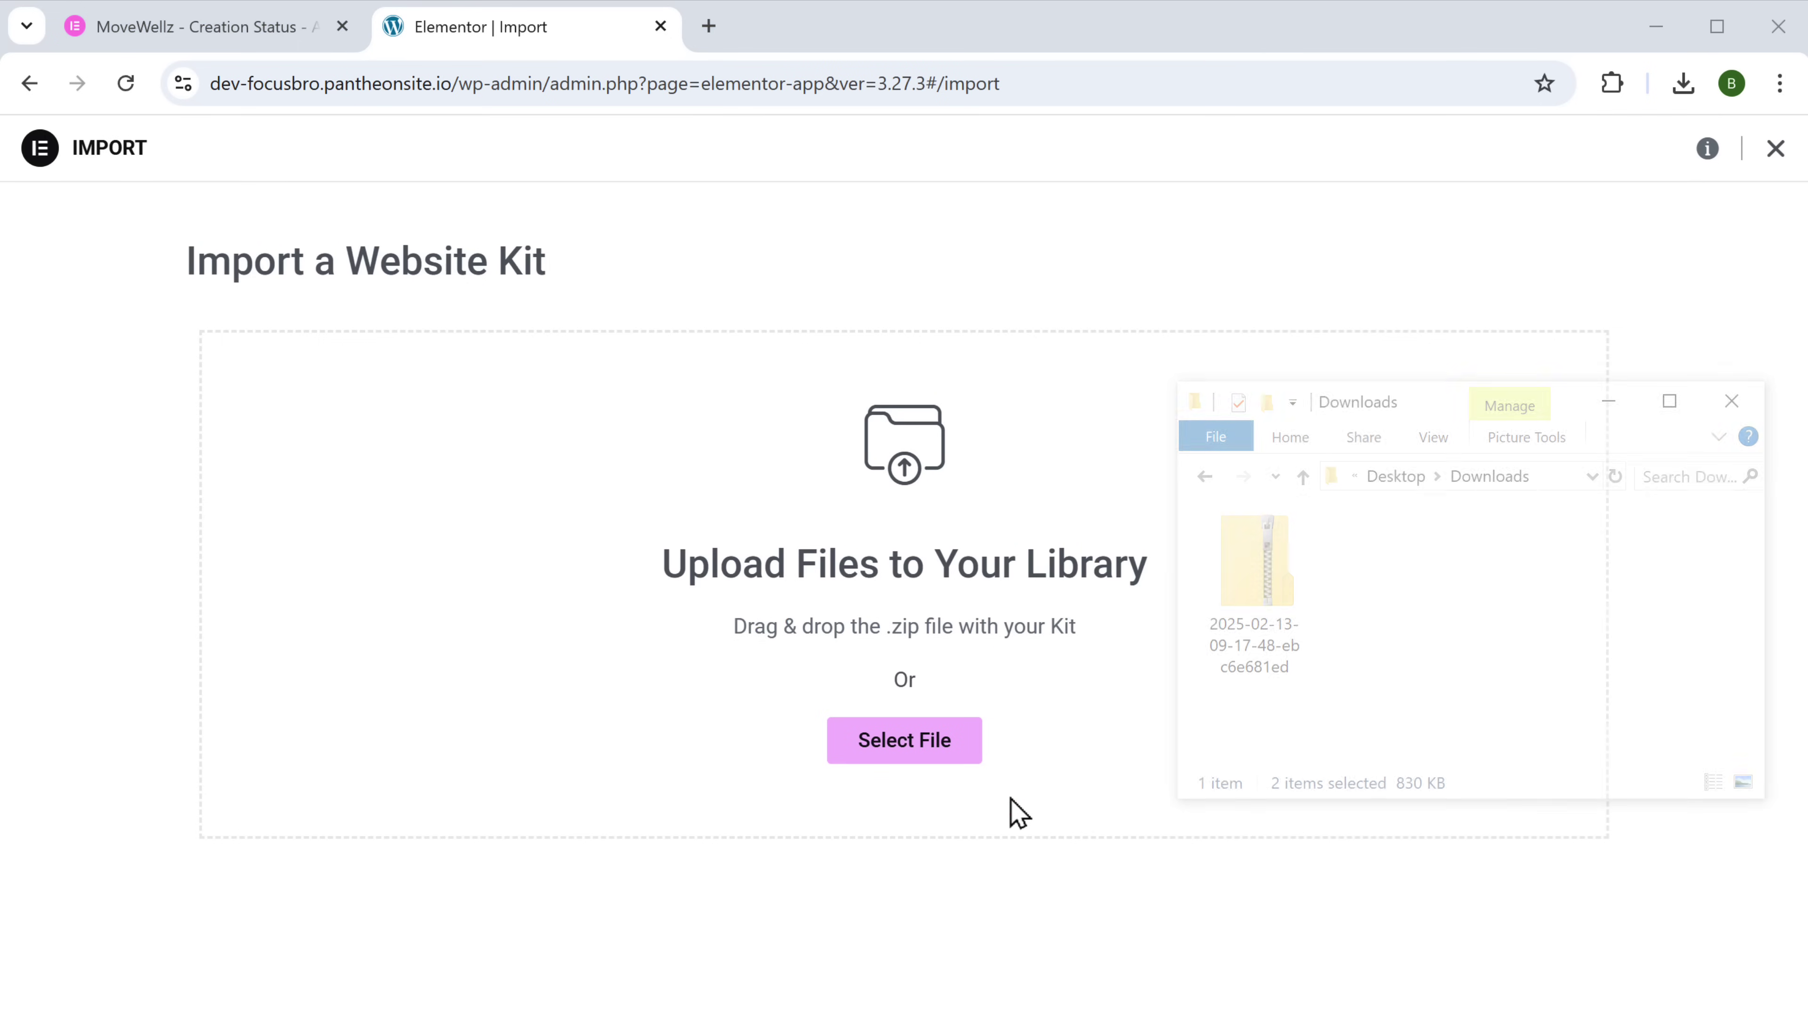
drag(1255, 597, 989, 614)
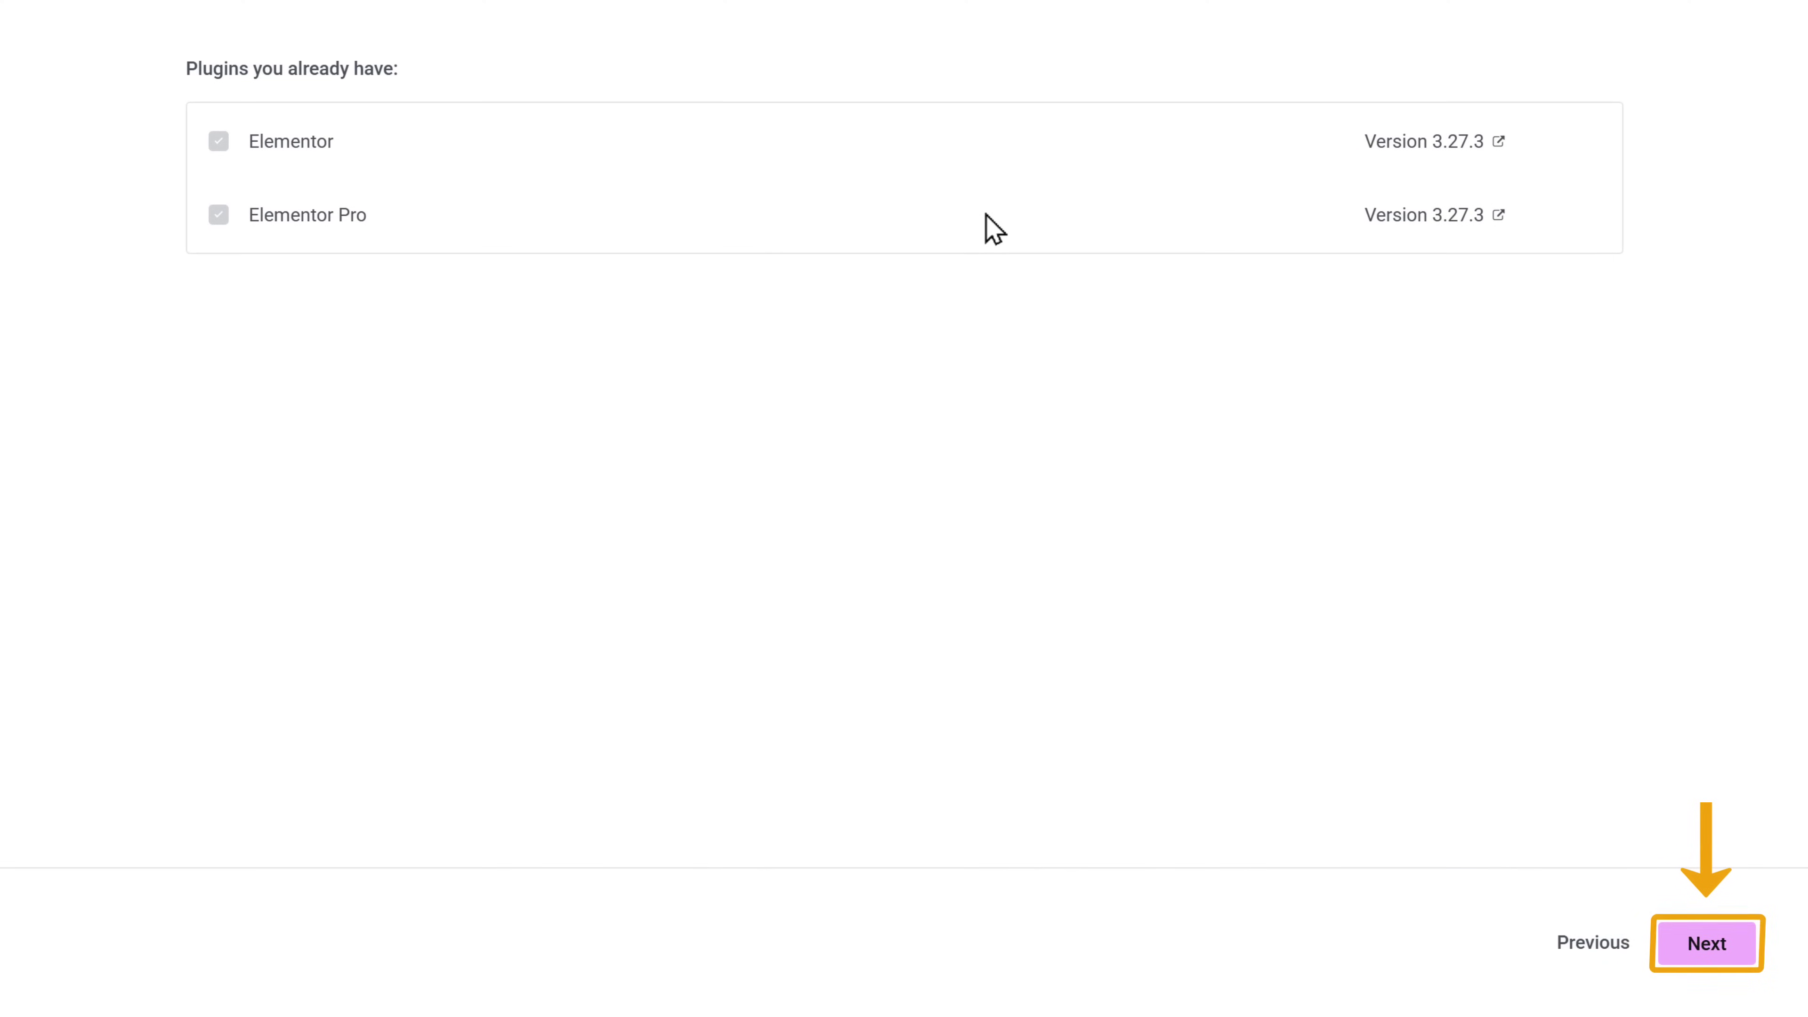
click(1706, 953)
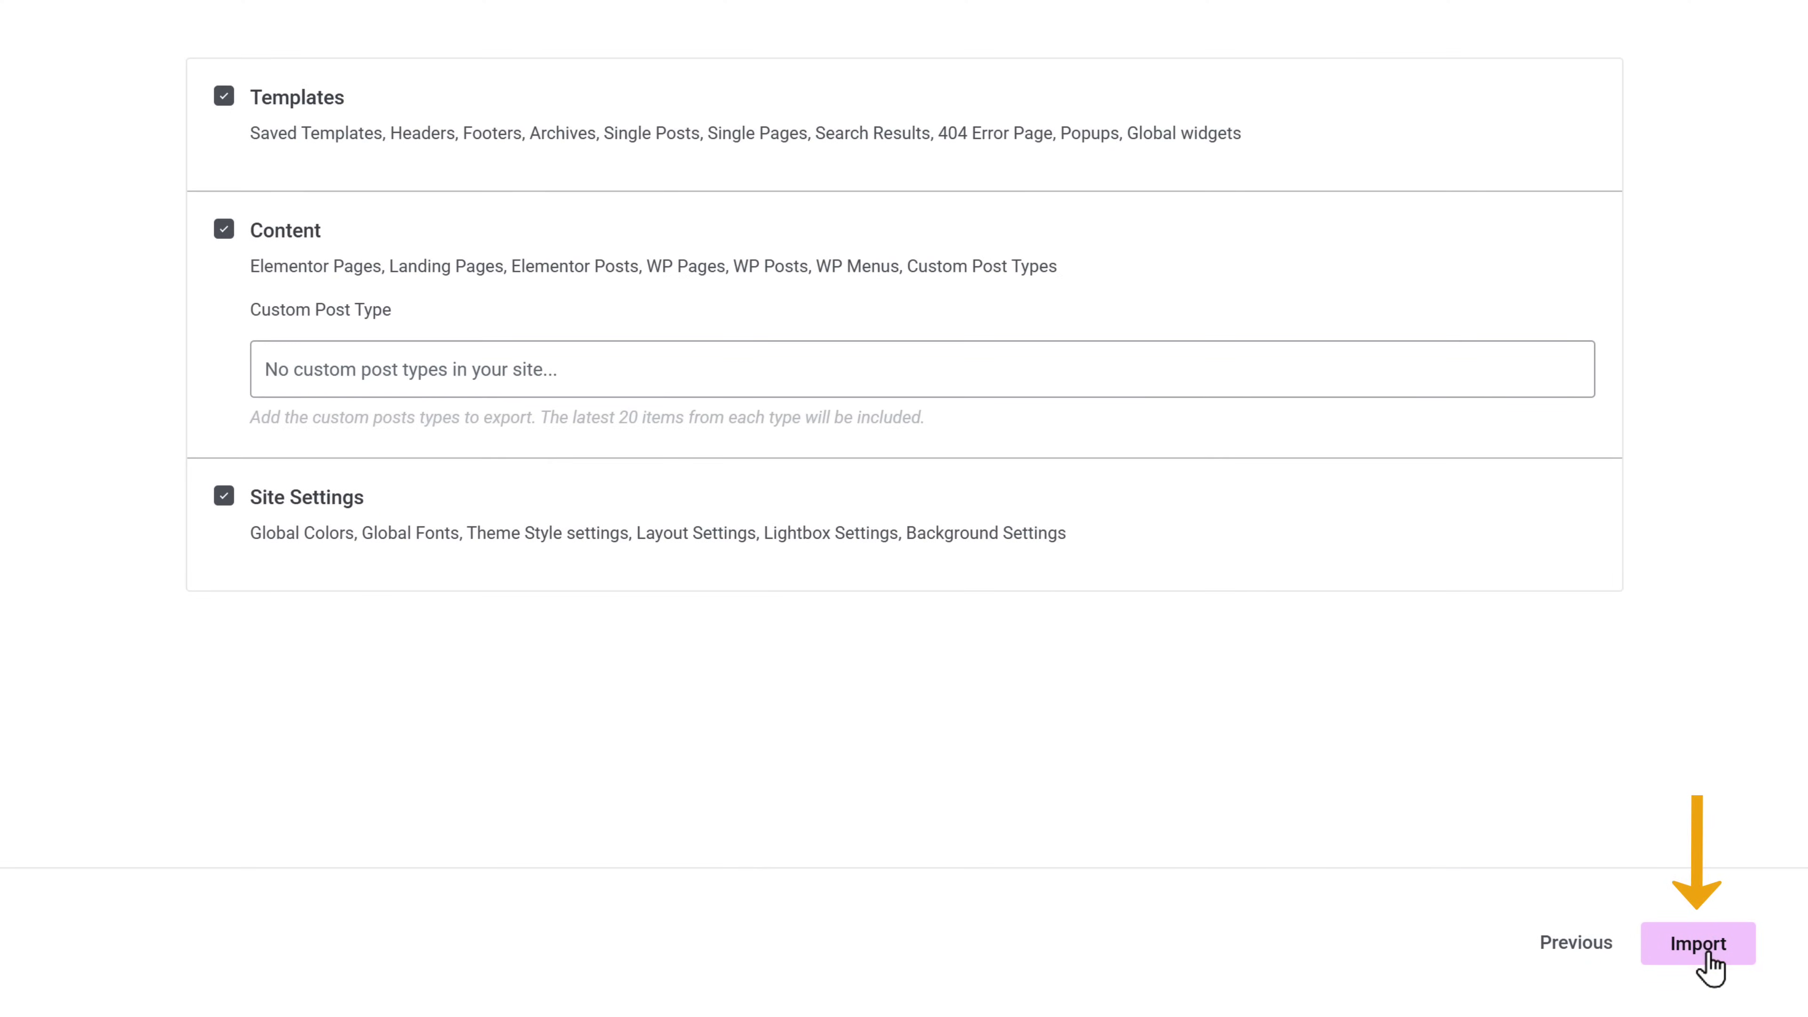
click(1708, 958)
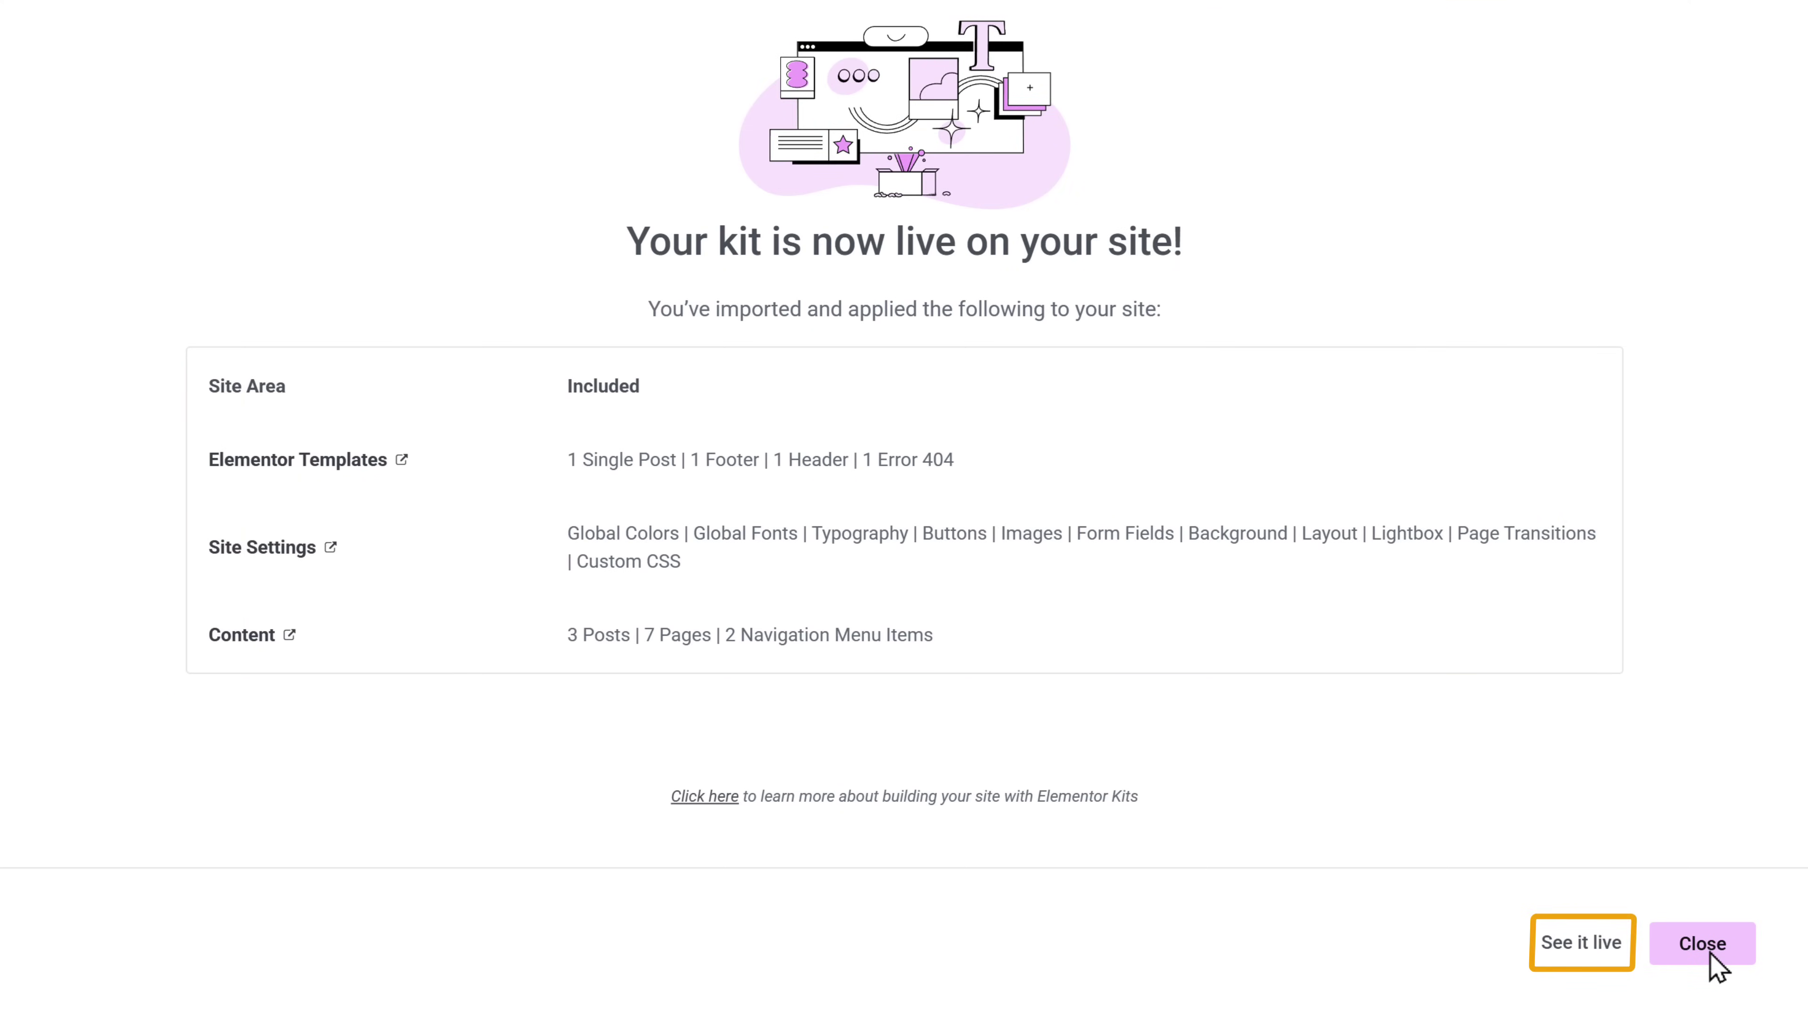
- View the imported MoveWellz homepage live, scrolling to the footer and back
click(1570, 955)
scroll(1574, 965, down, 15)
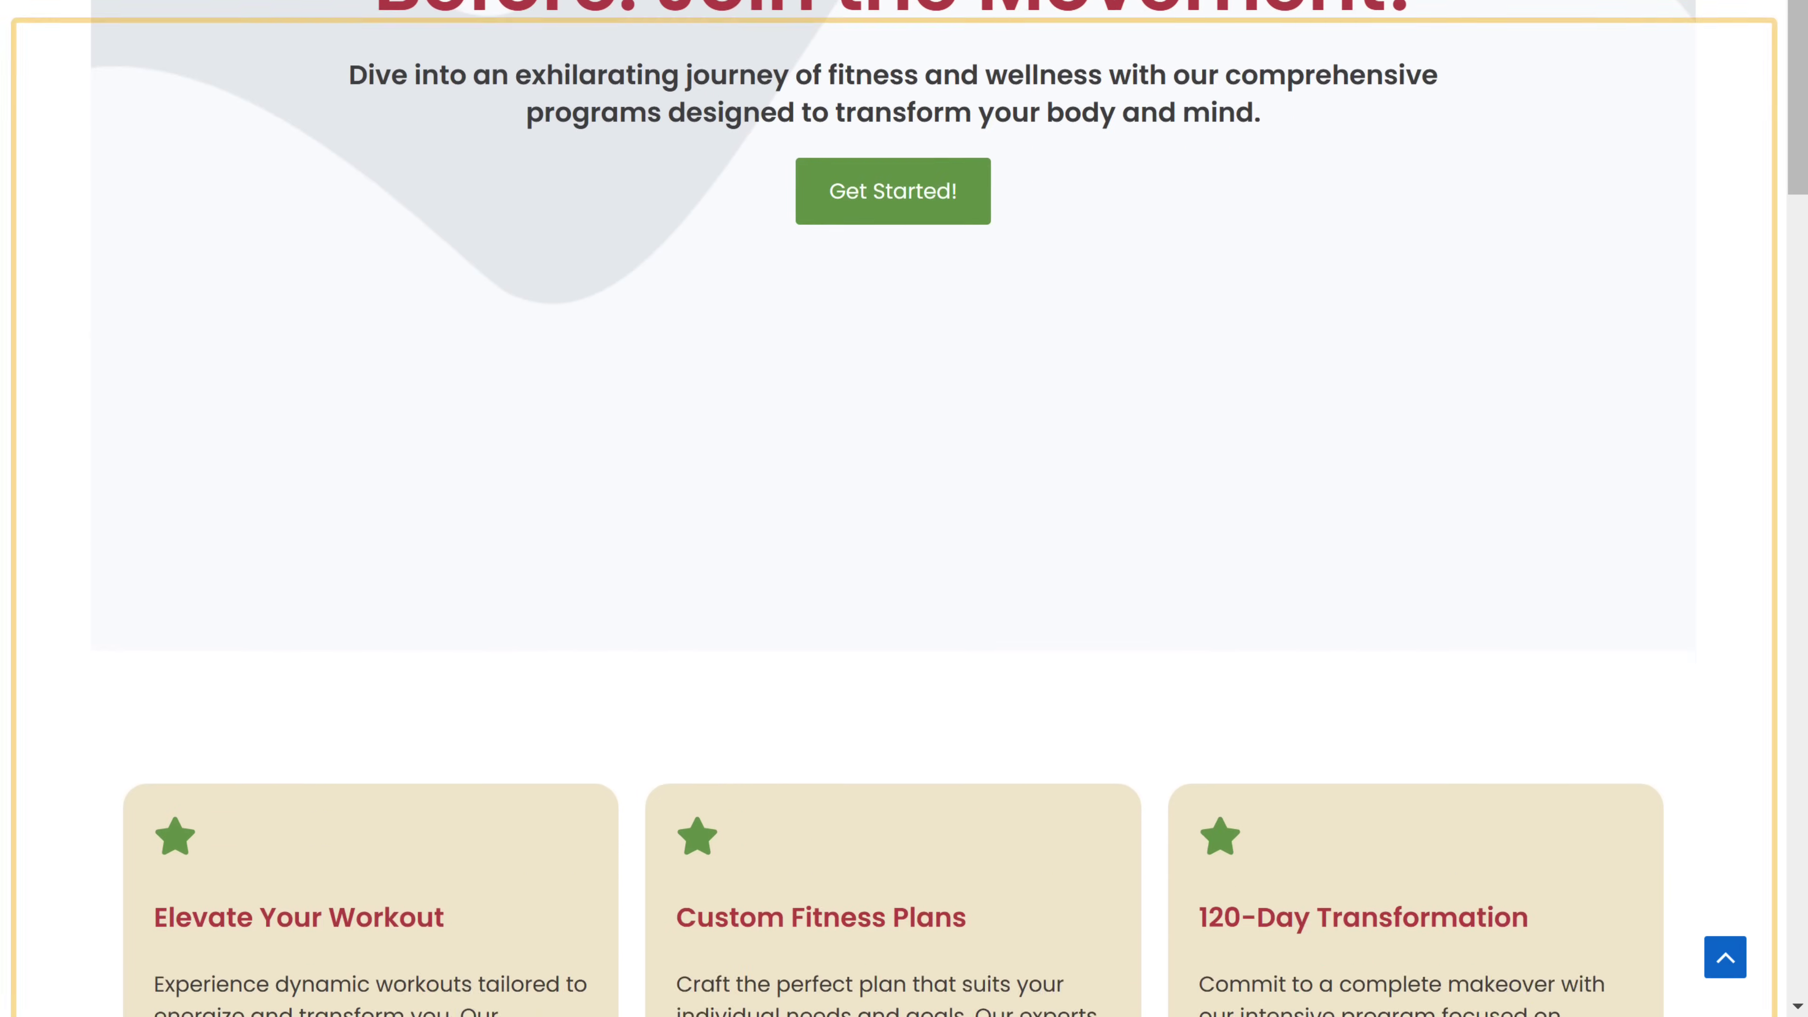
scroll(904, 509, down, 20)
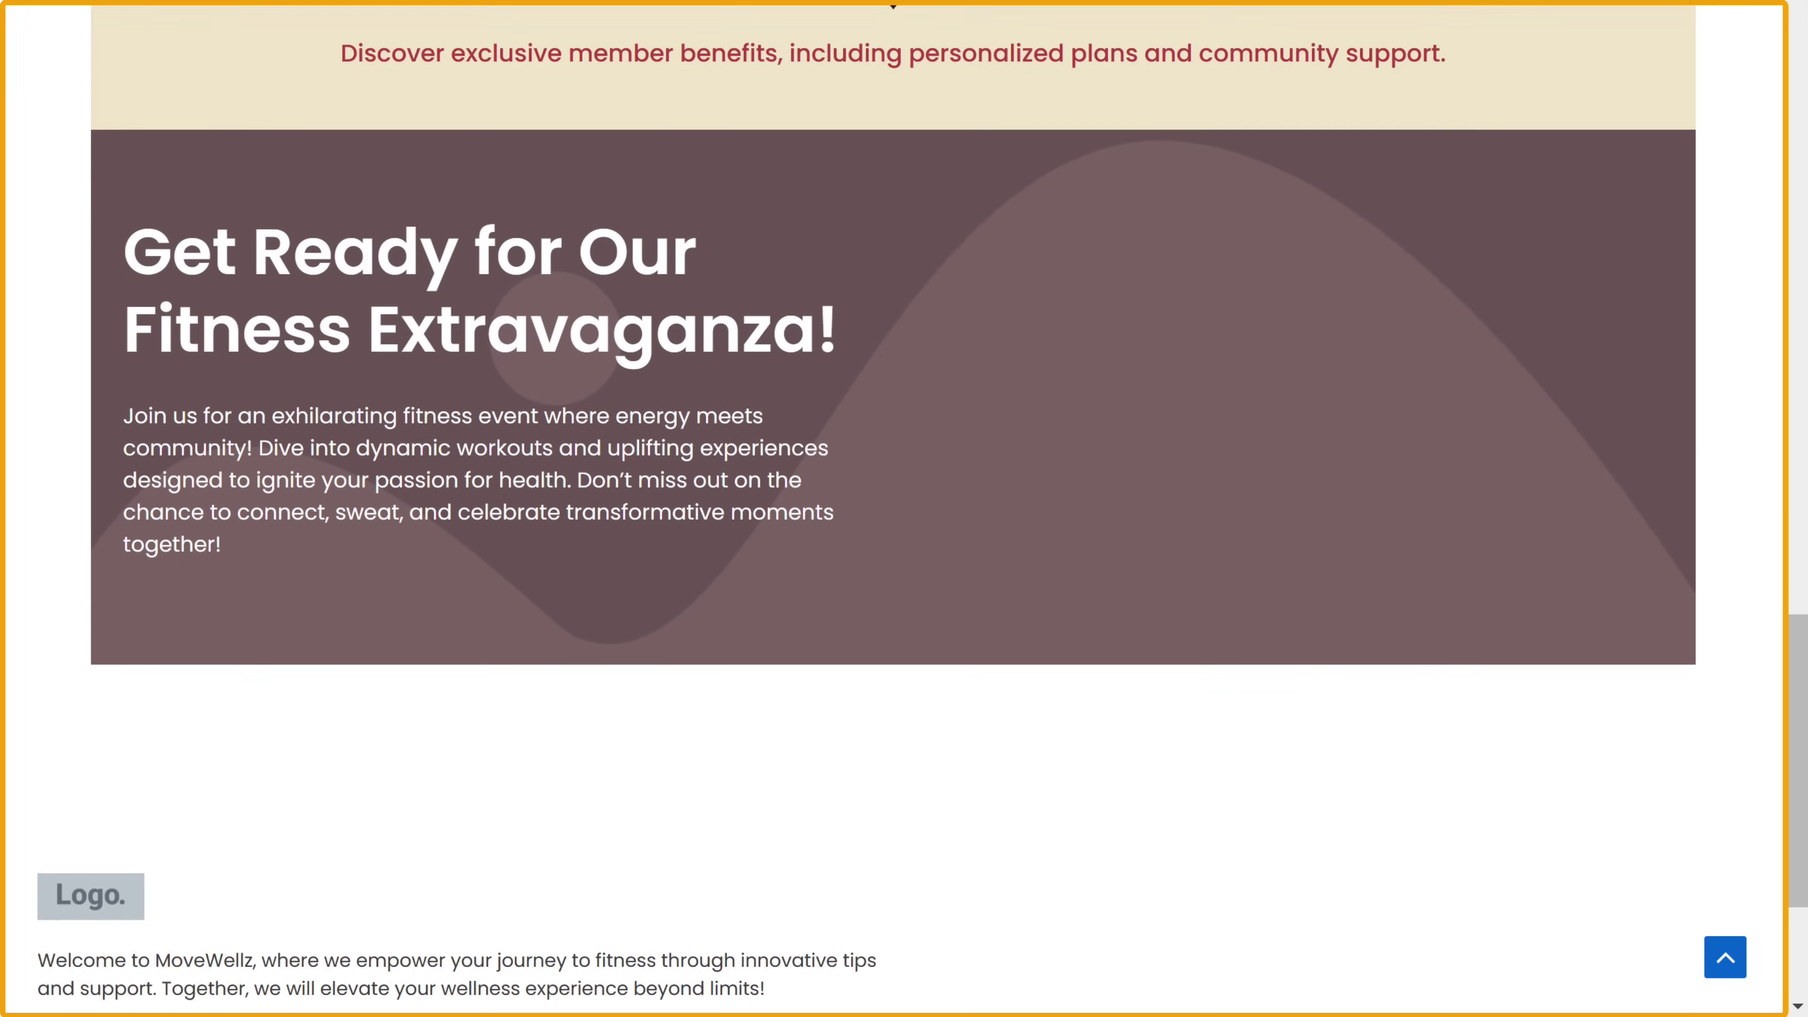
scroll(904, 509, up, 20)
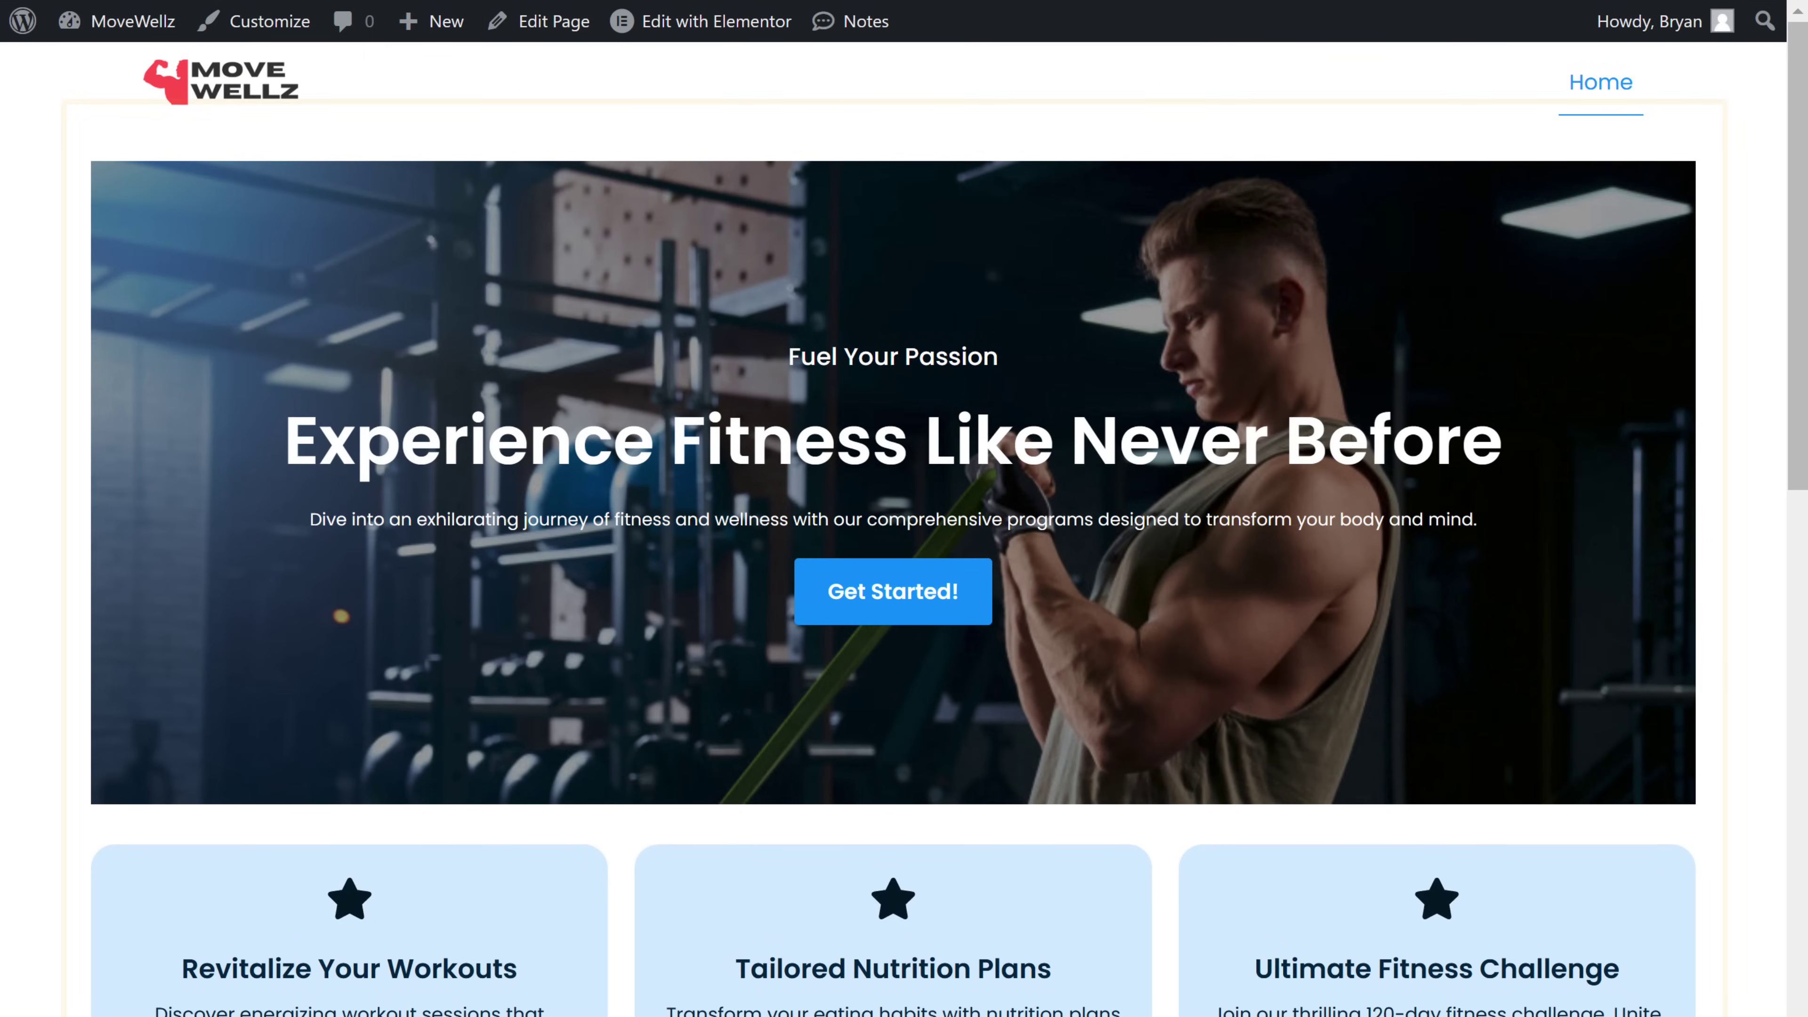
scroll(892, 509, down, 15)
scroll(893, 509, down, 10)
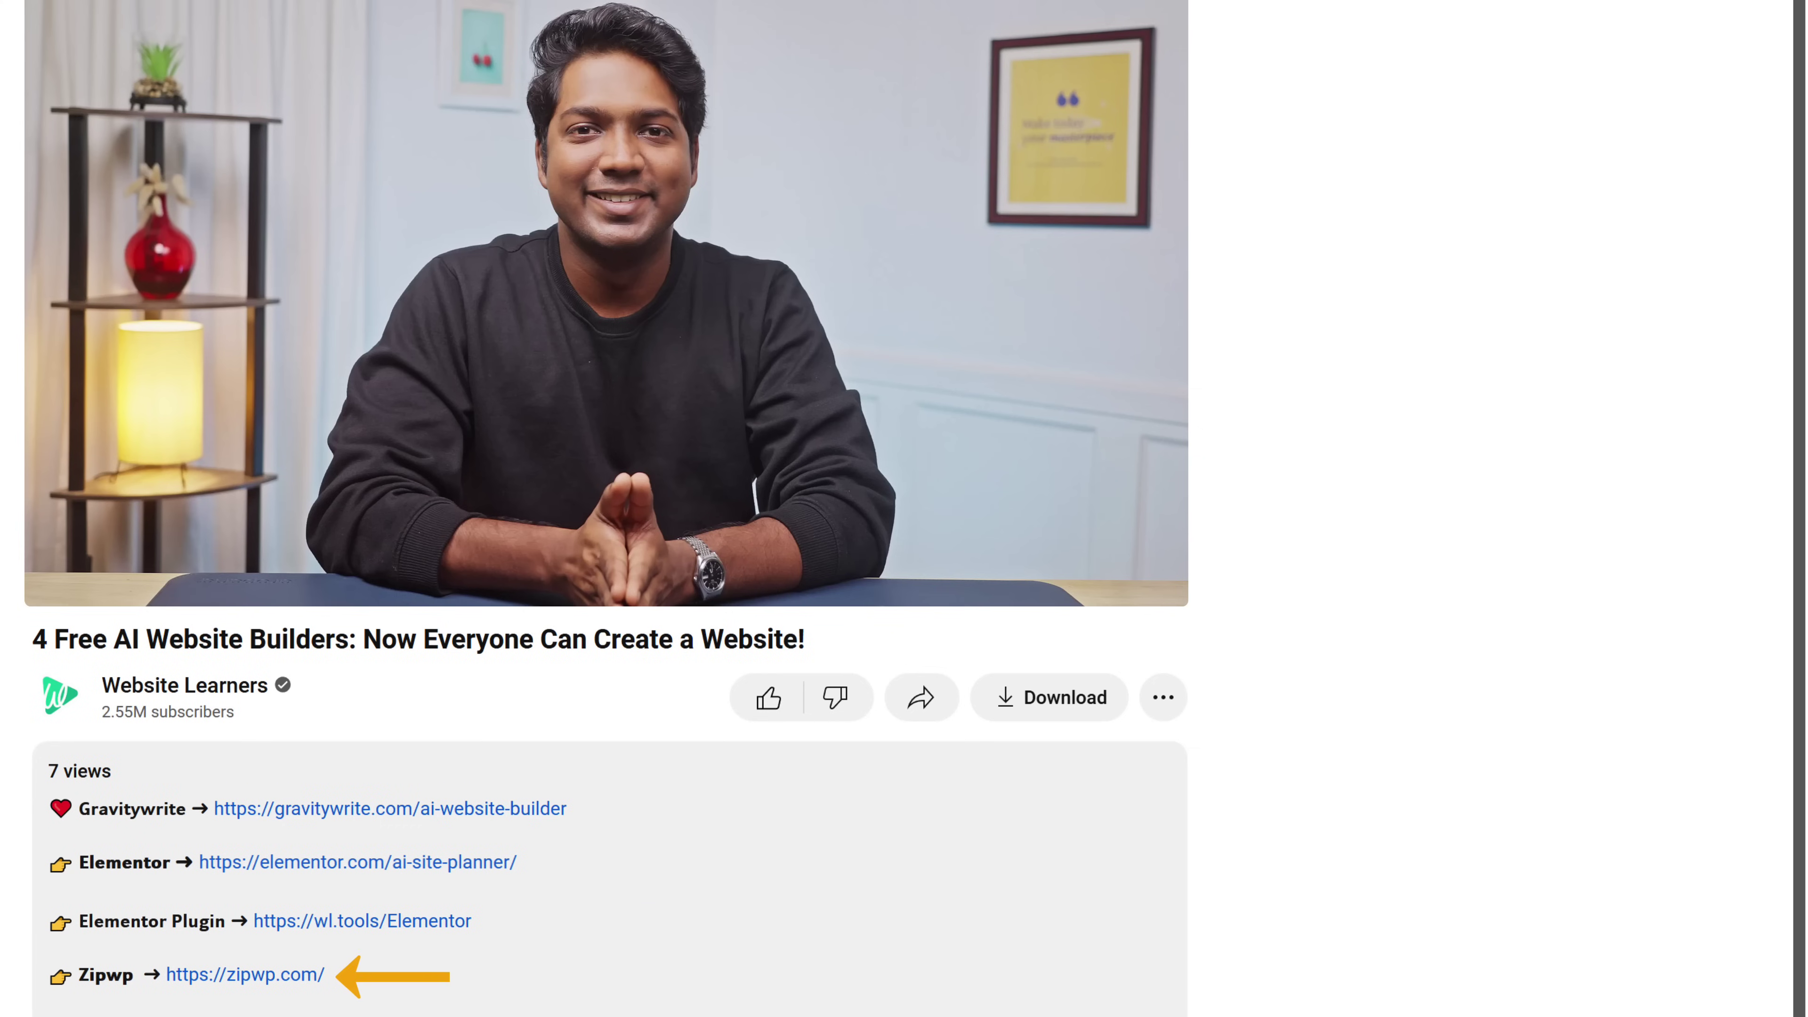
- Open zipwp.com, start a free site, then go to the Starter Templates plugin page
click(247, 977)
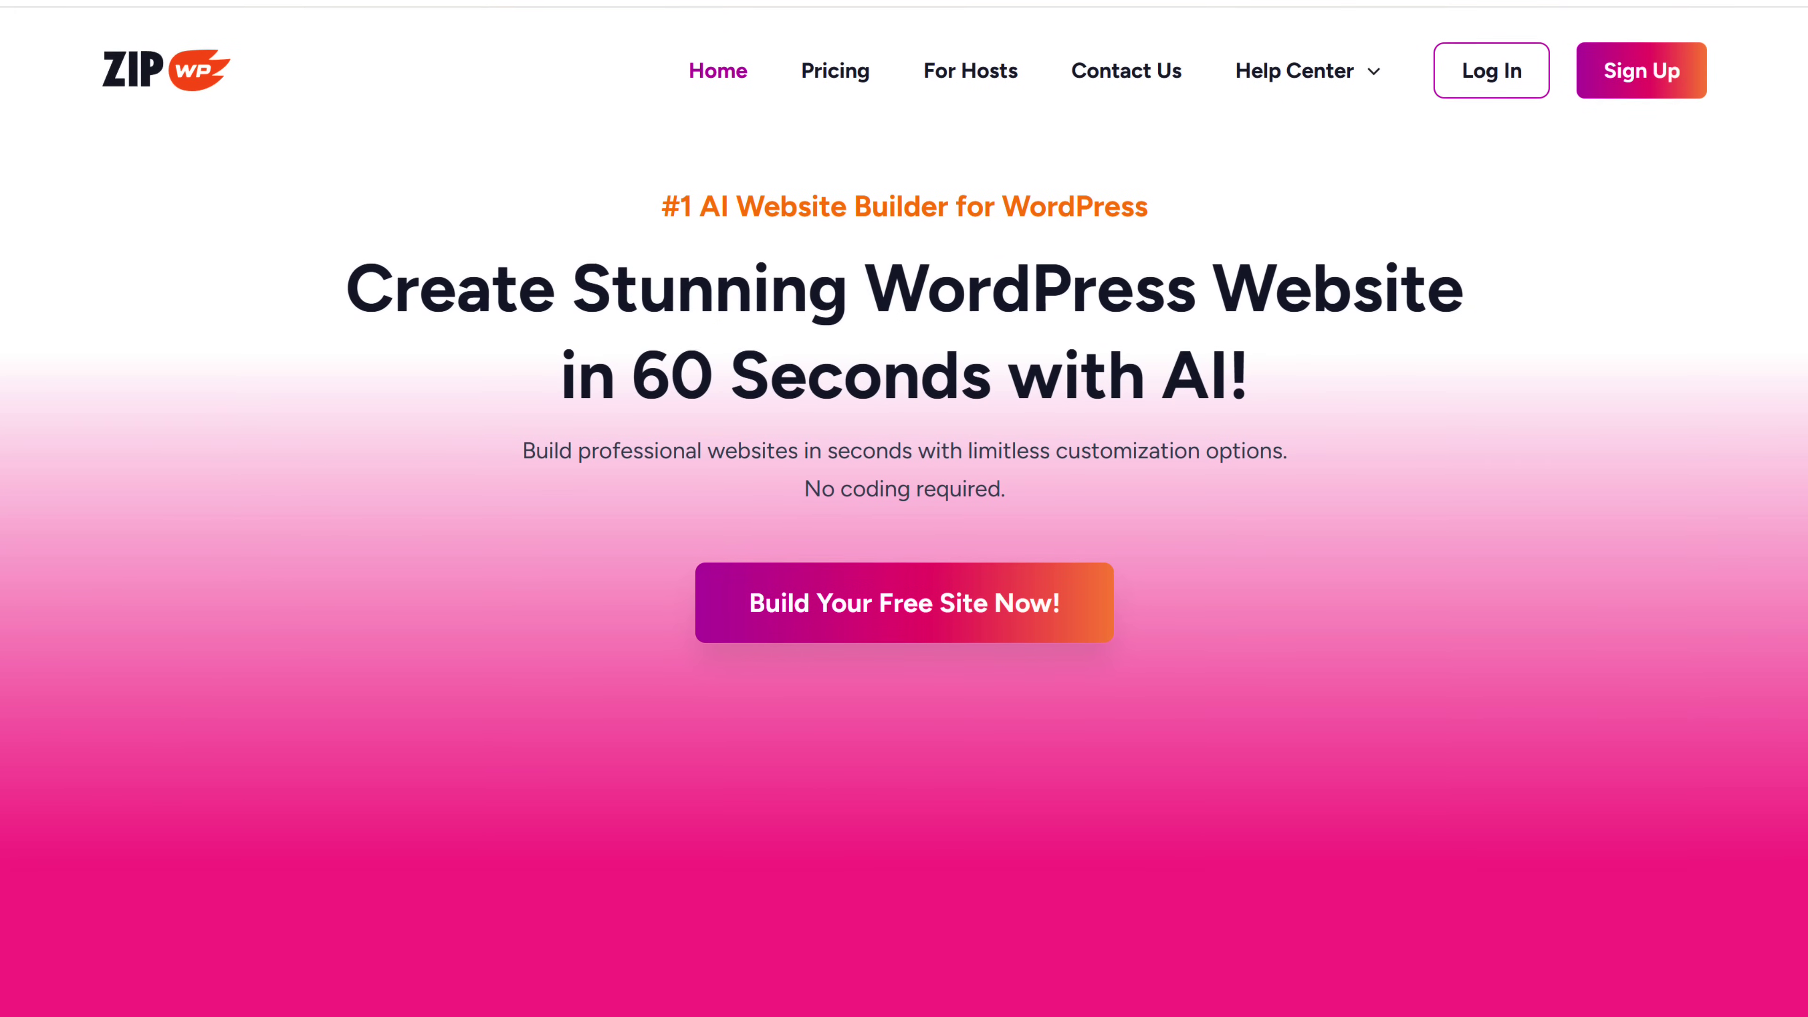
click(883, 621)
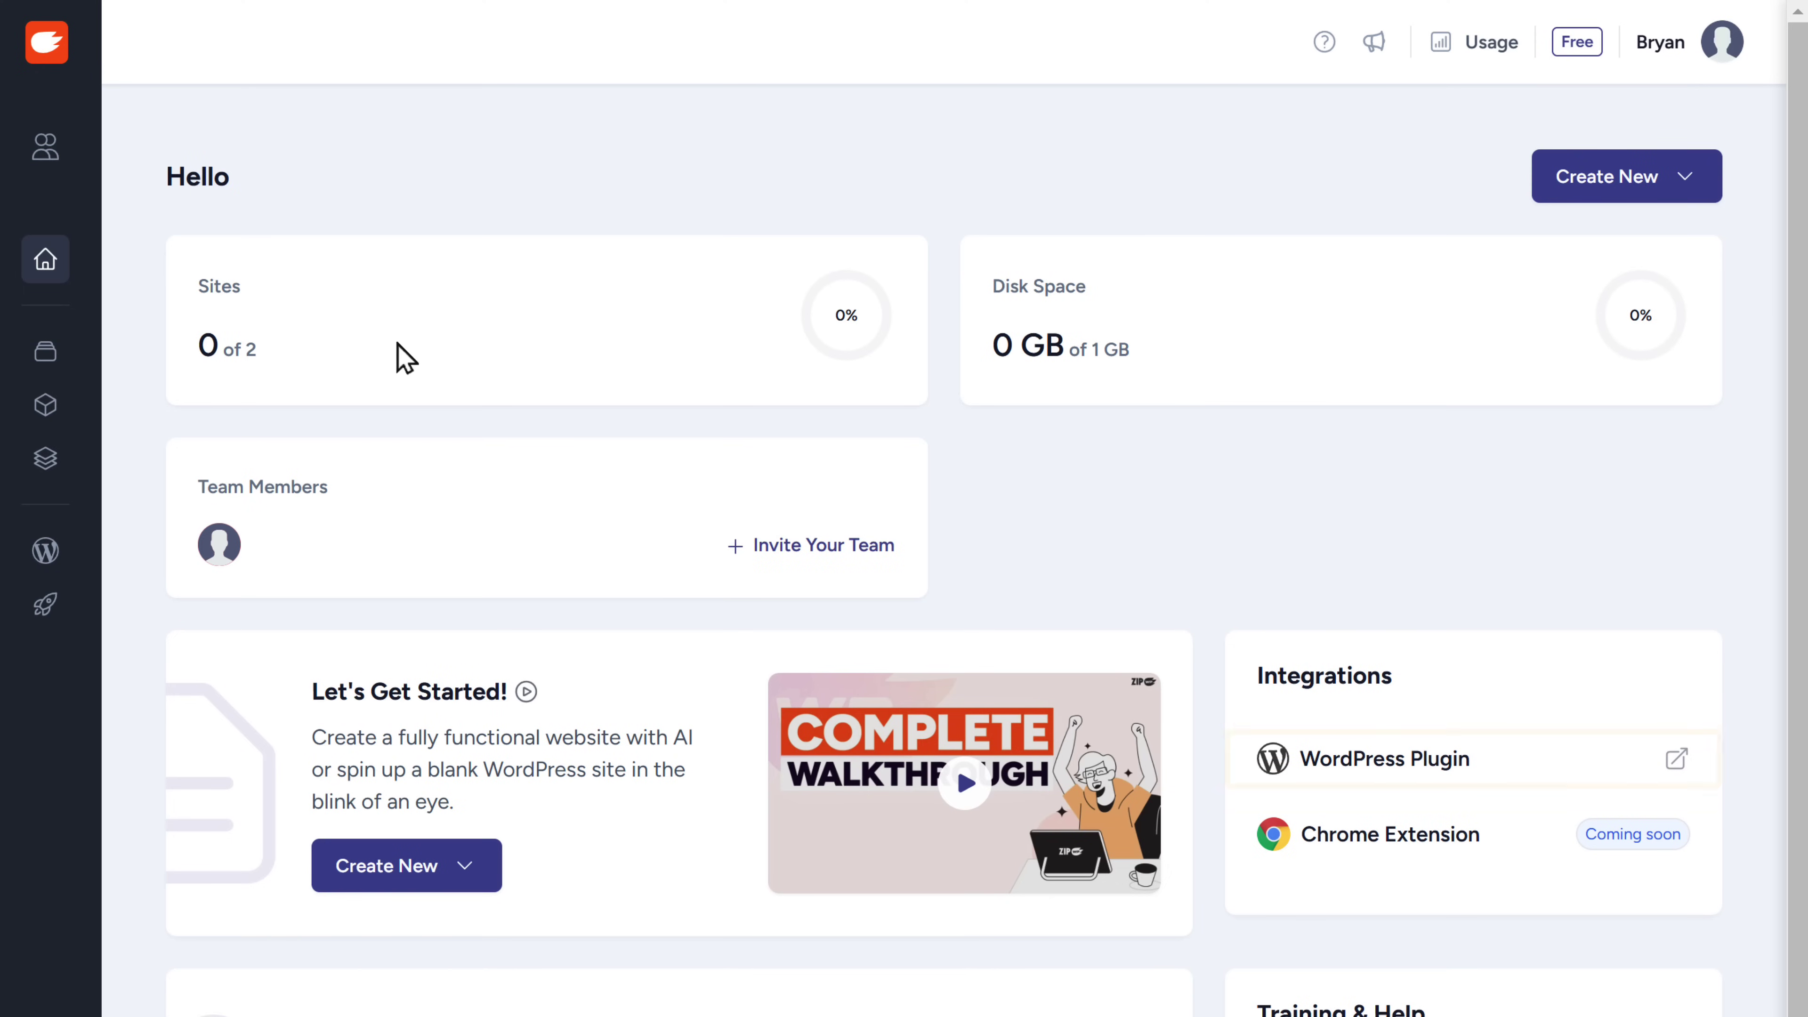
click(1356, 783)
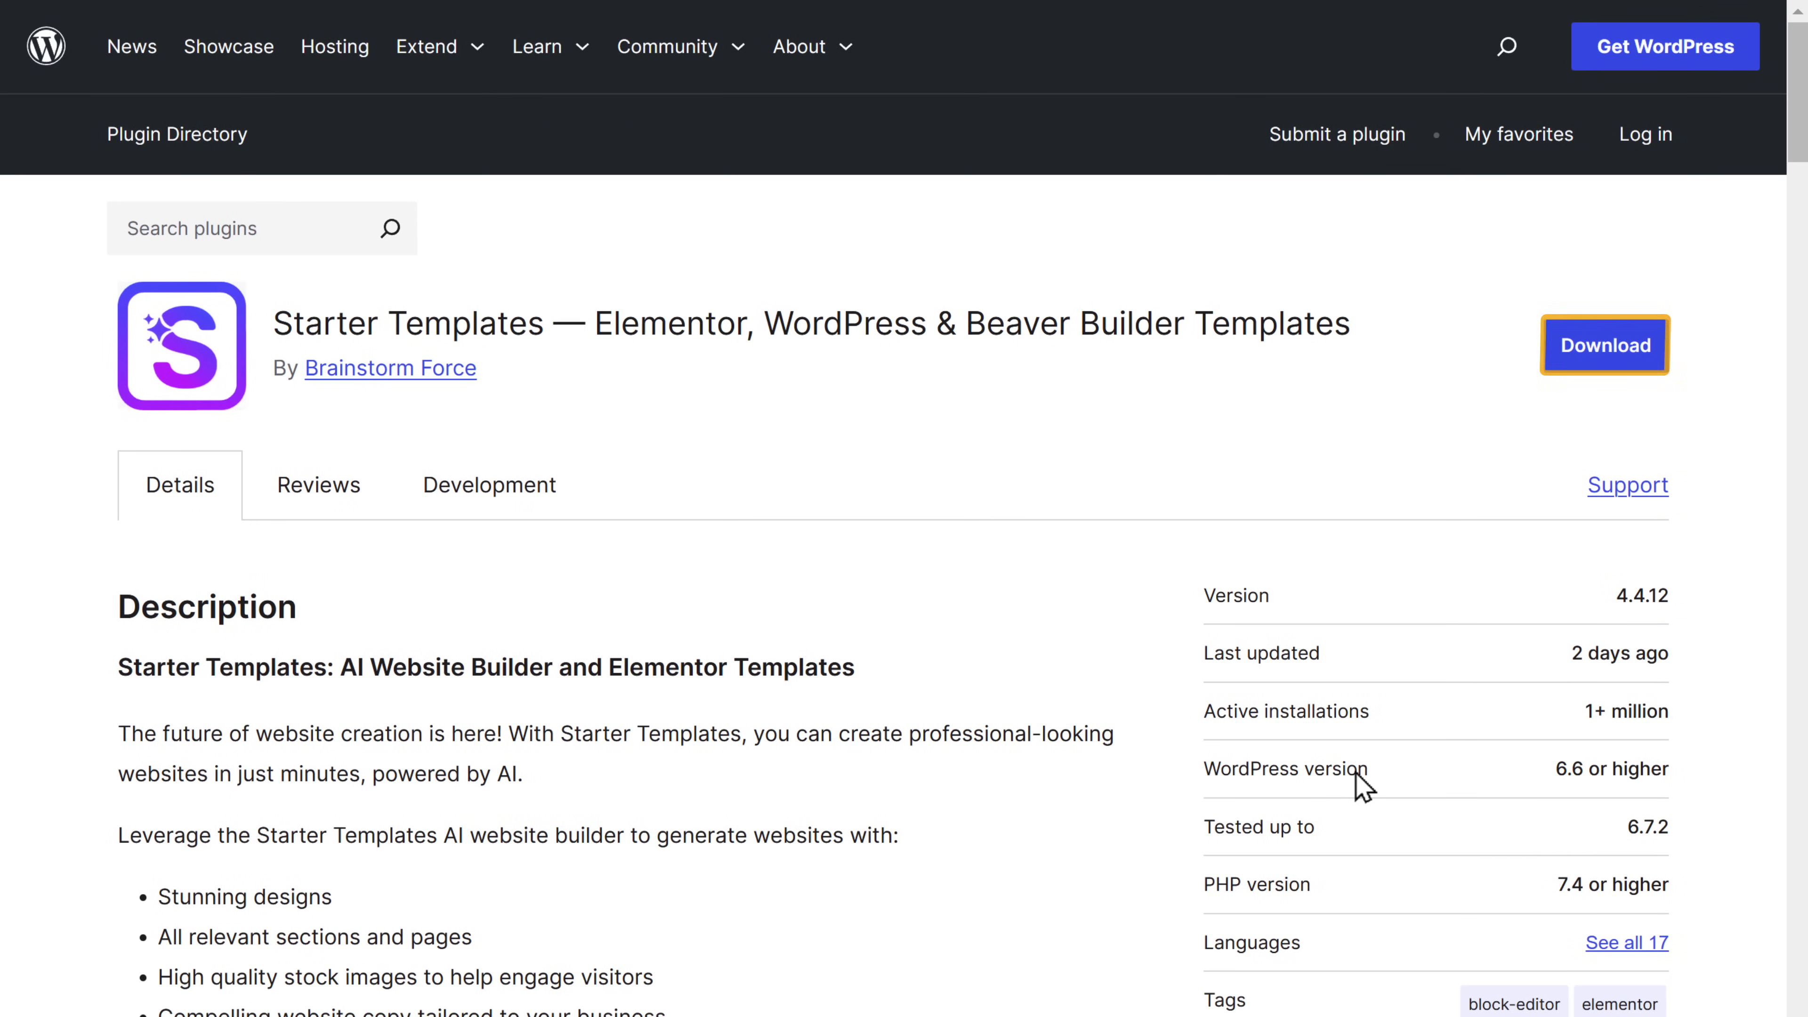
- Download astra-sites.4.4.12.zip and install it via Plugins > Add New Plugin > Upload Plugin
click(1606, 360)
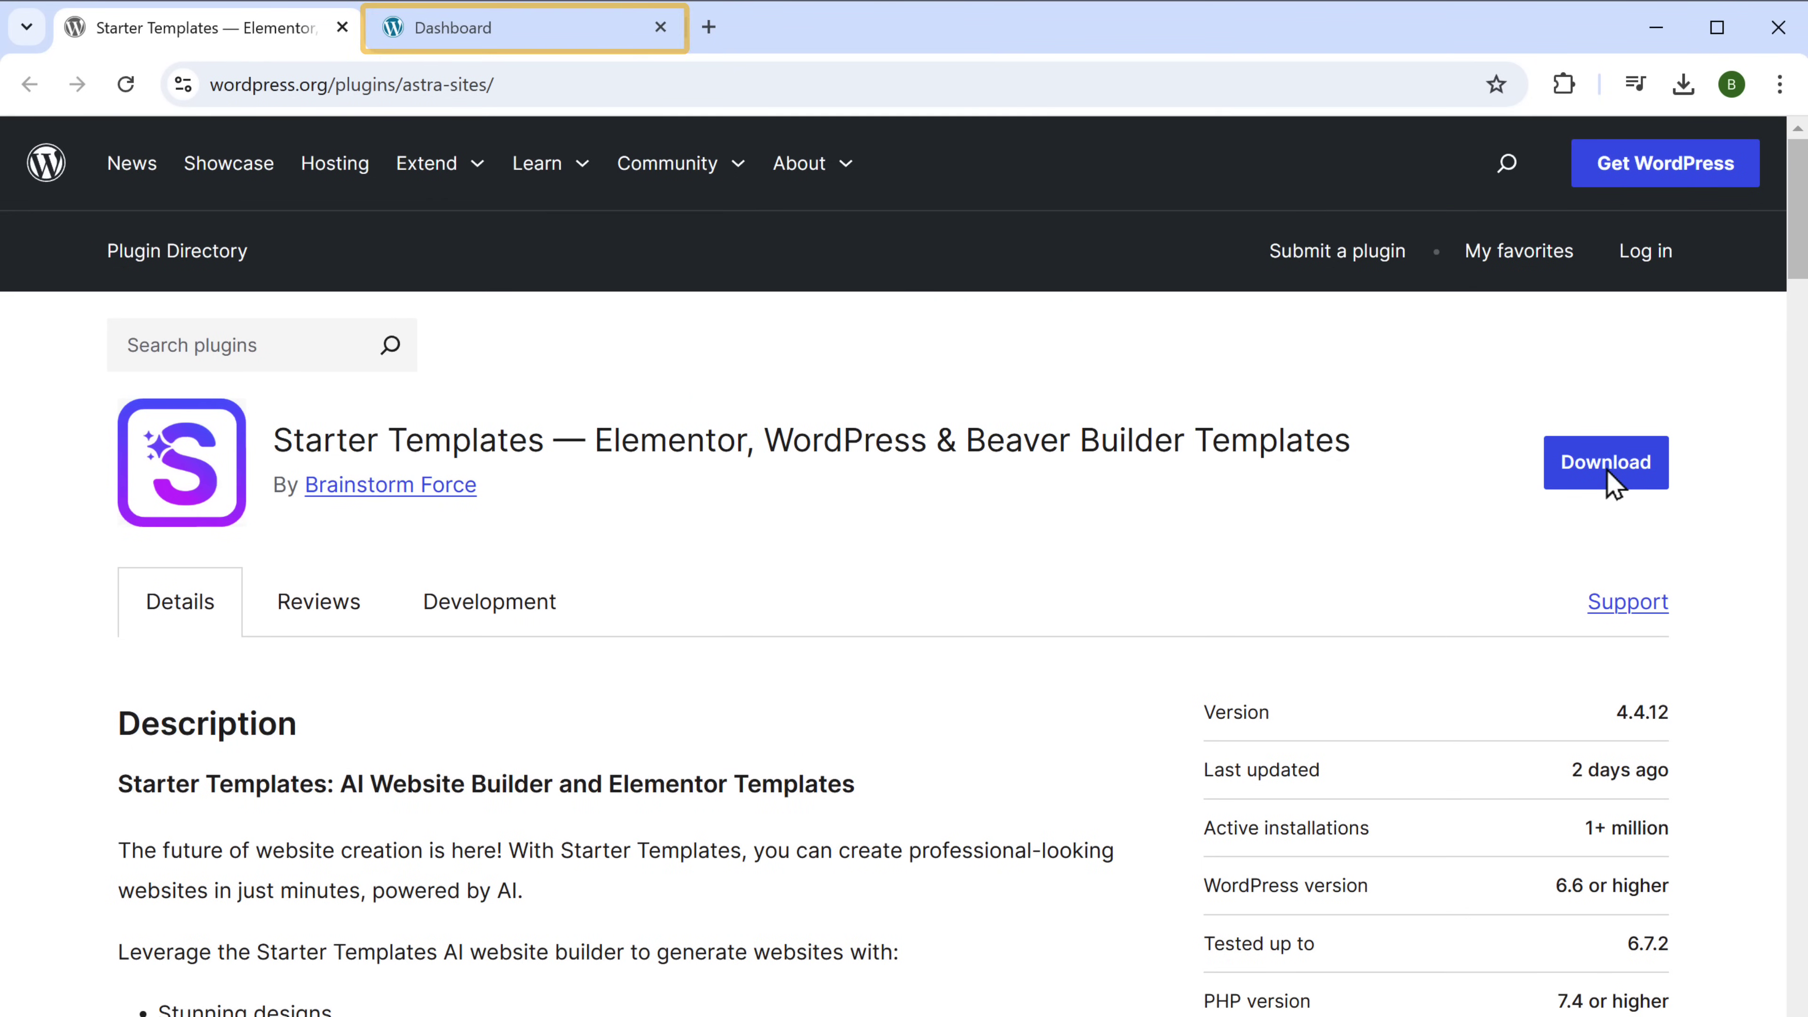
click(447, 33)
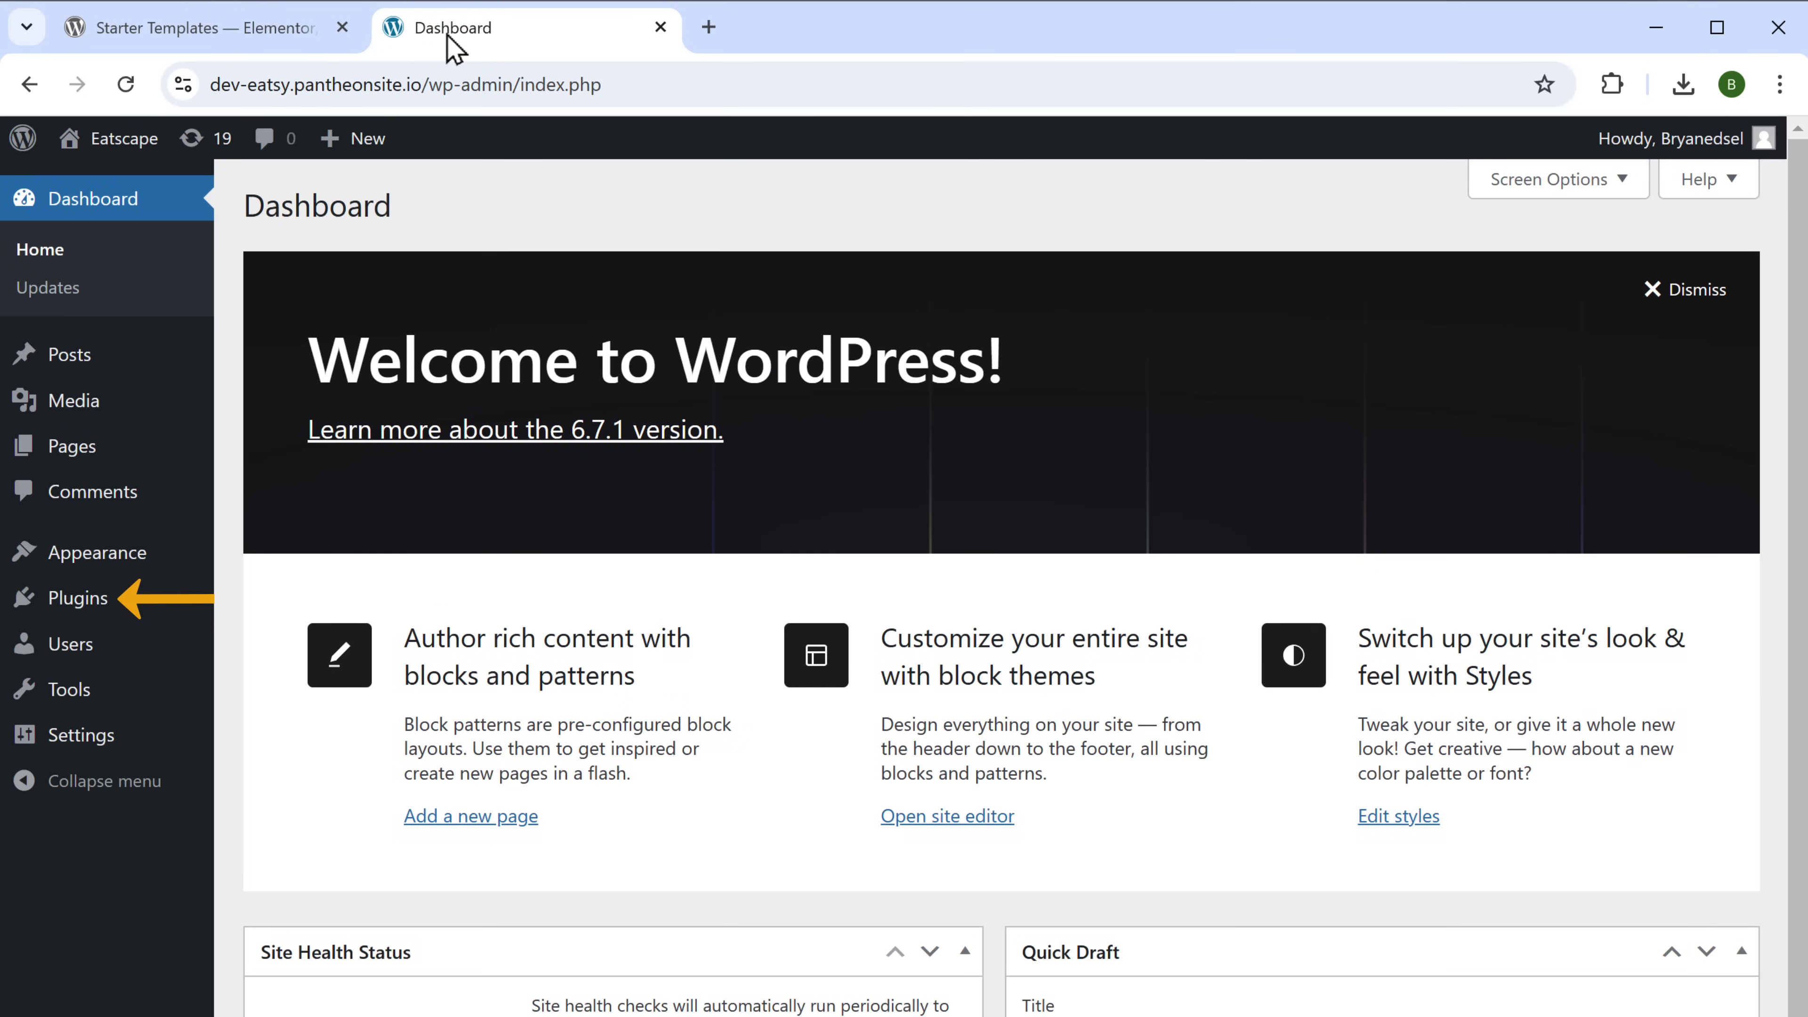
mouse_move(74, 614)
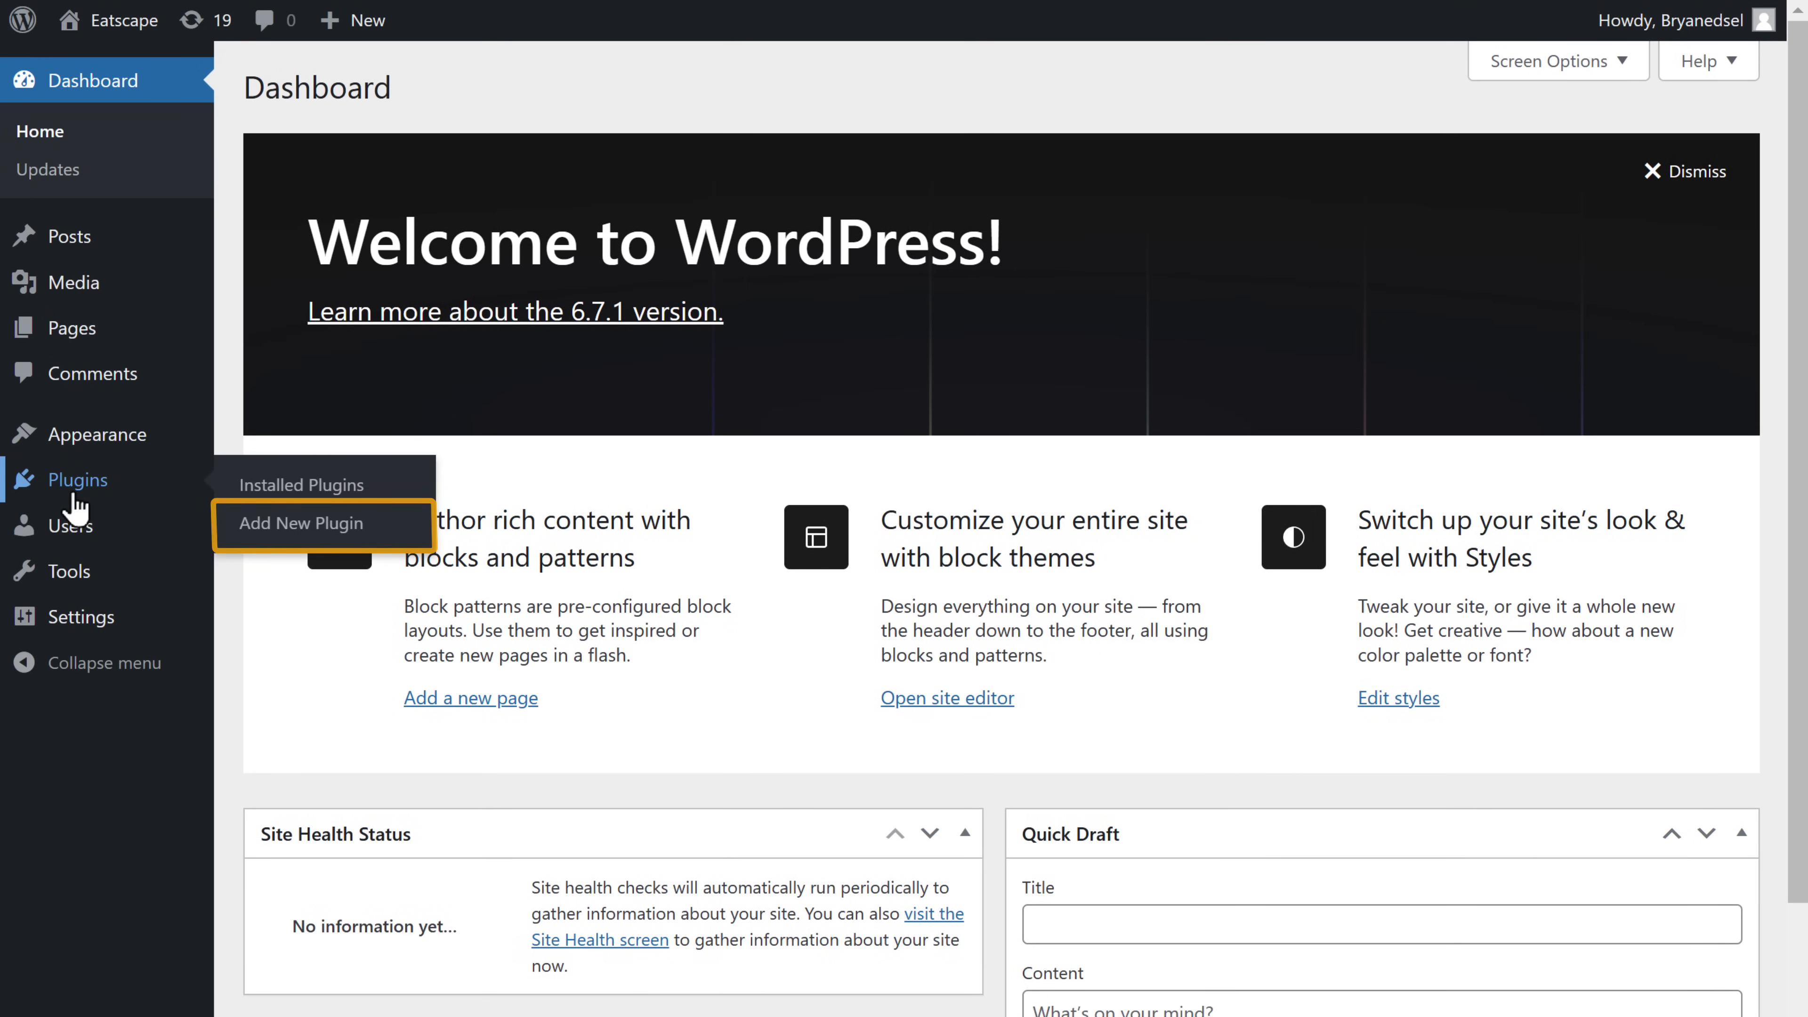
click(295, 534)
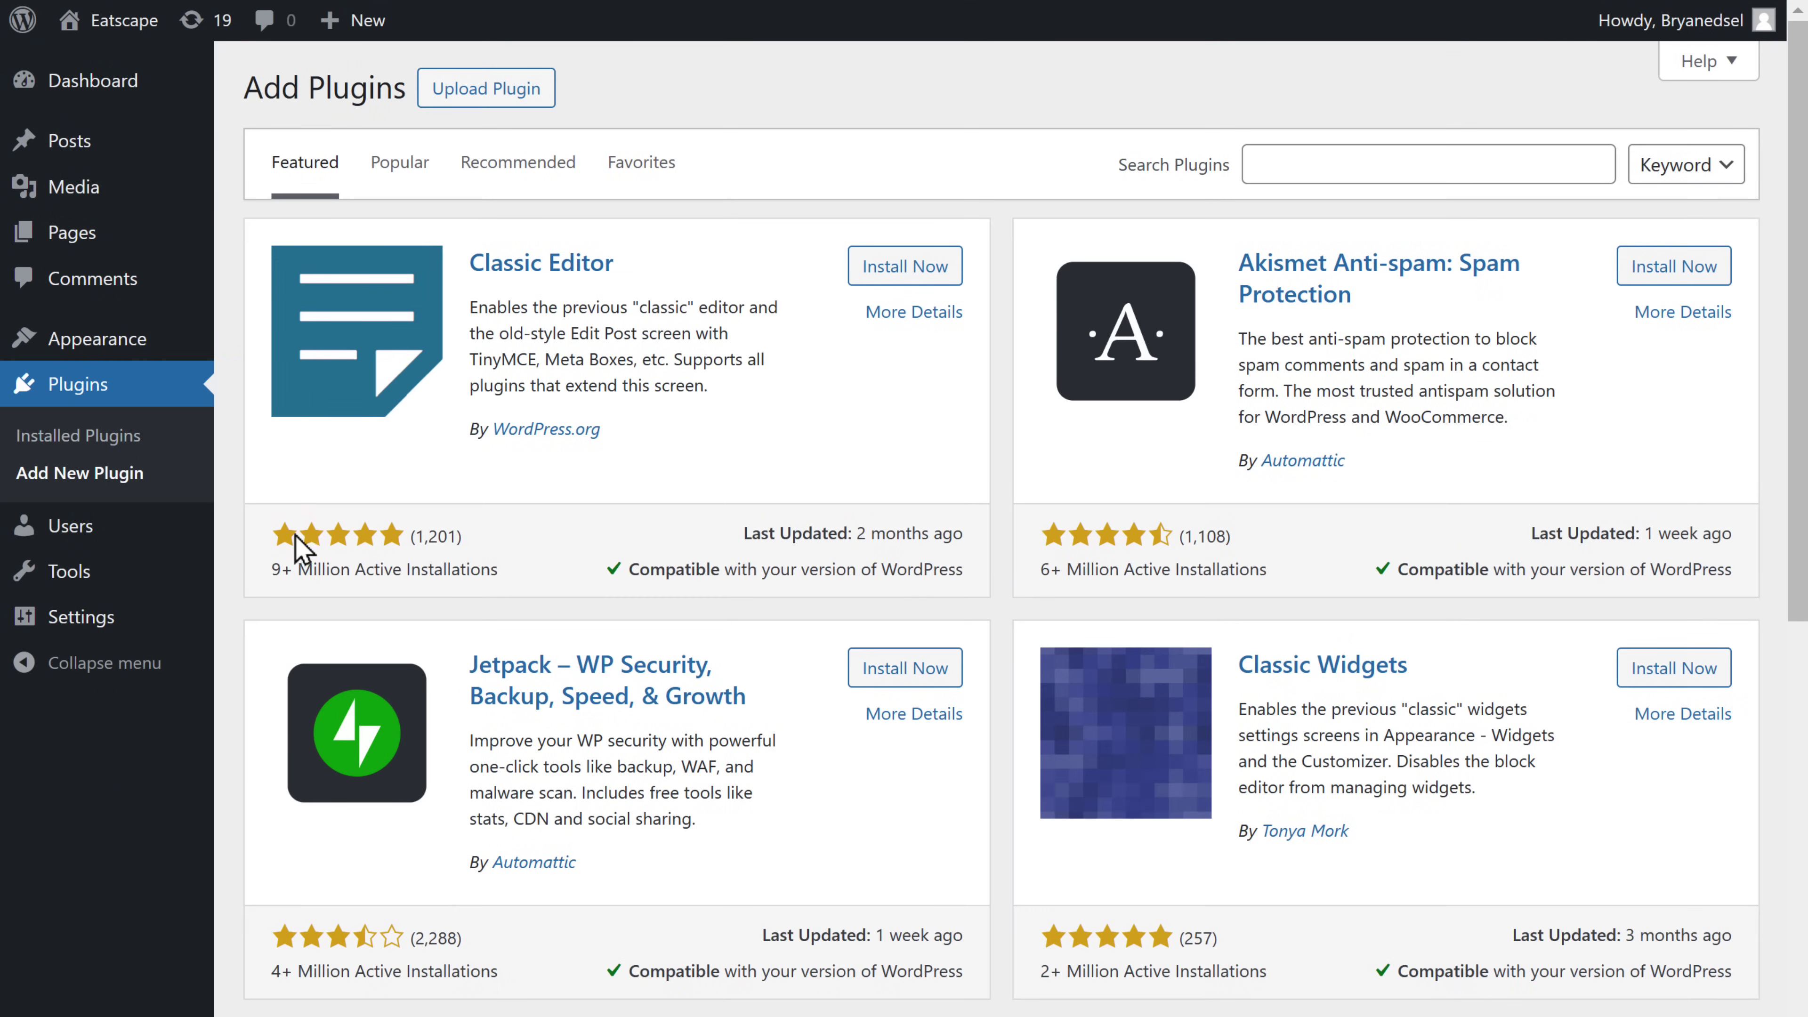
click(465, 93)
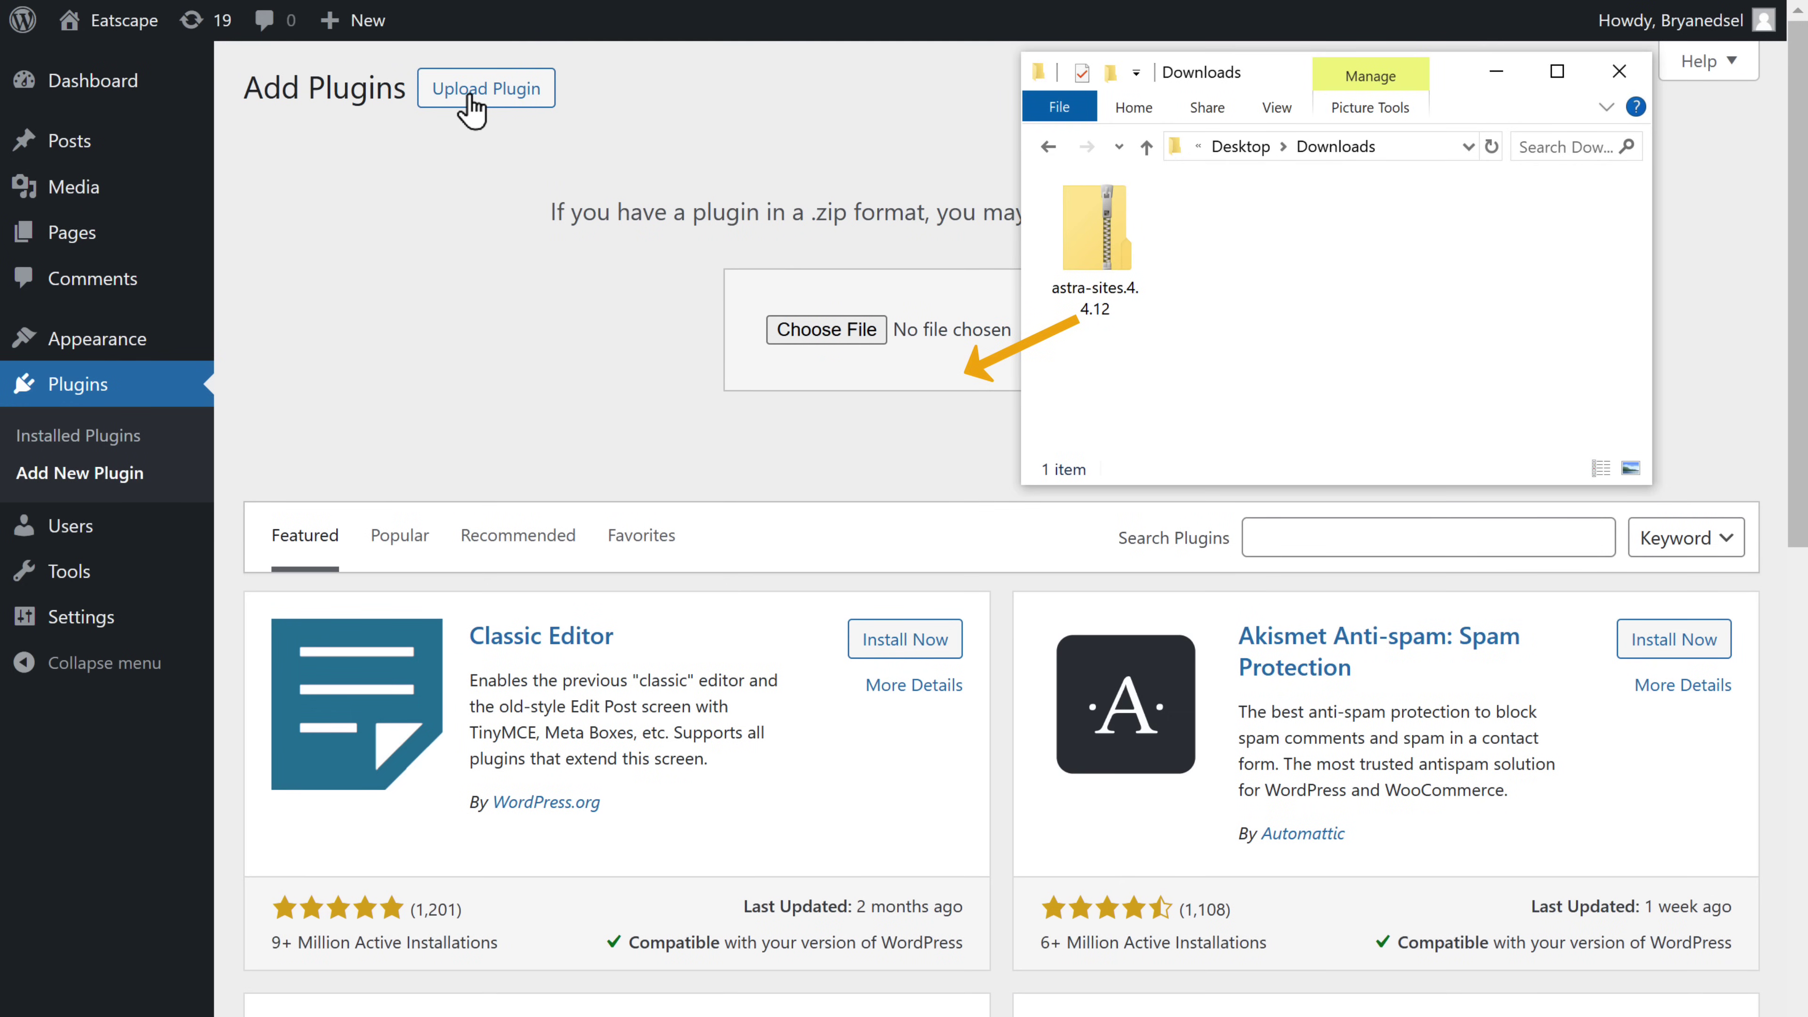
drag(1092, 228, 904, 328)
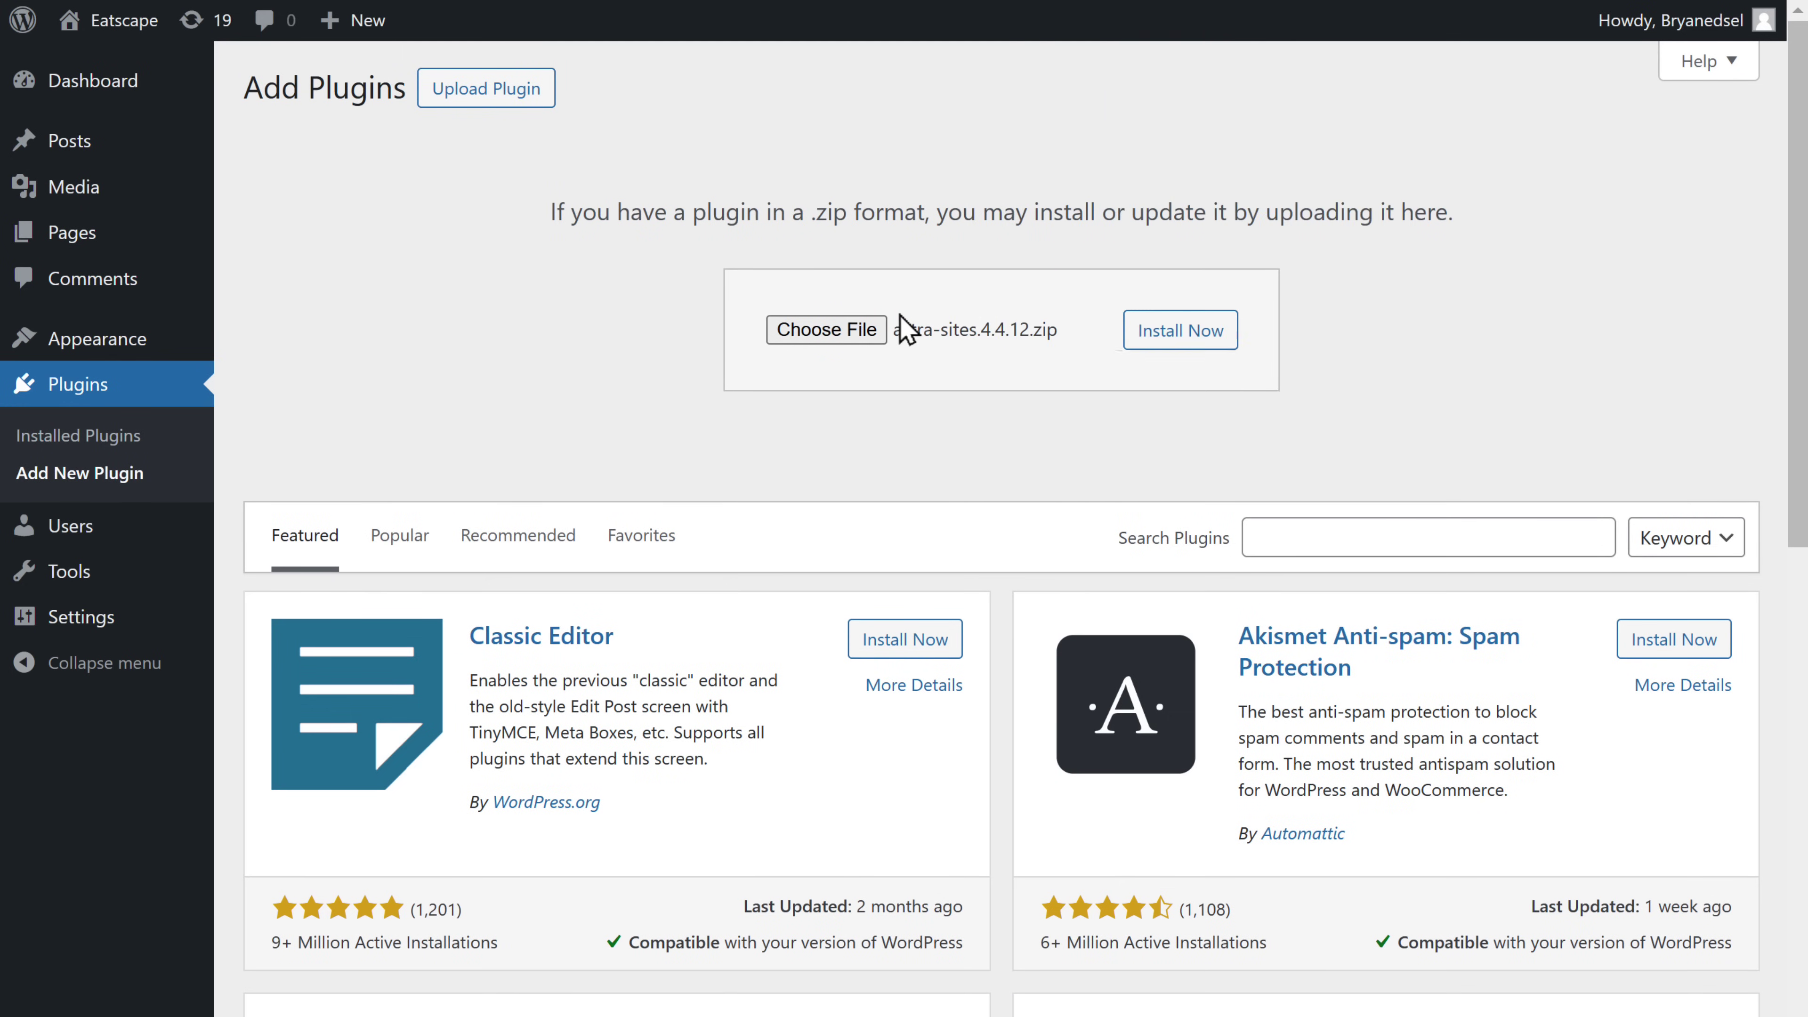
click(1155, 342)
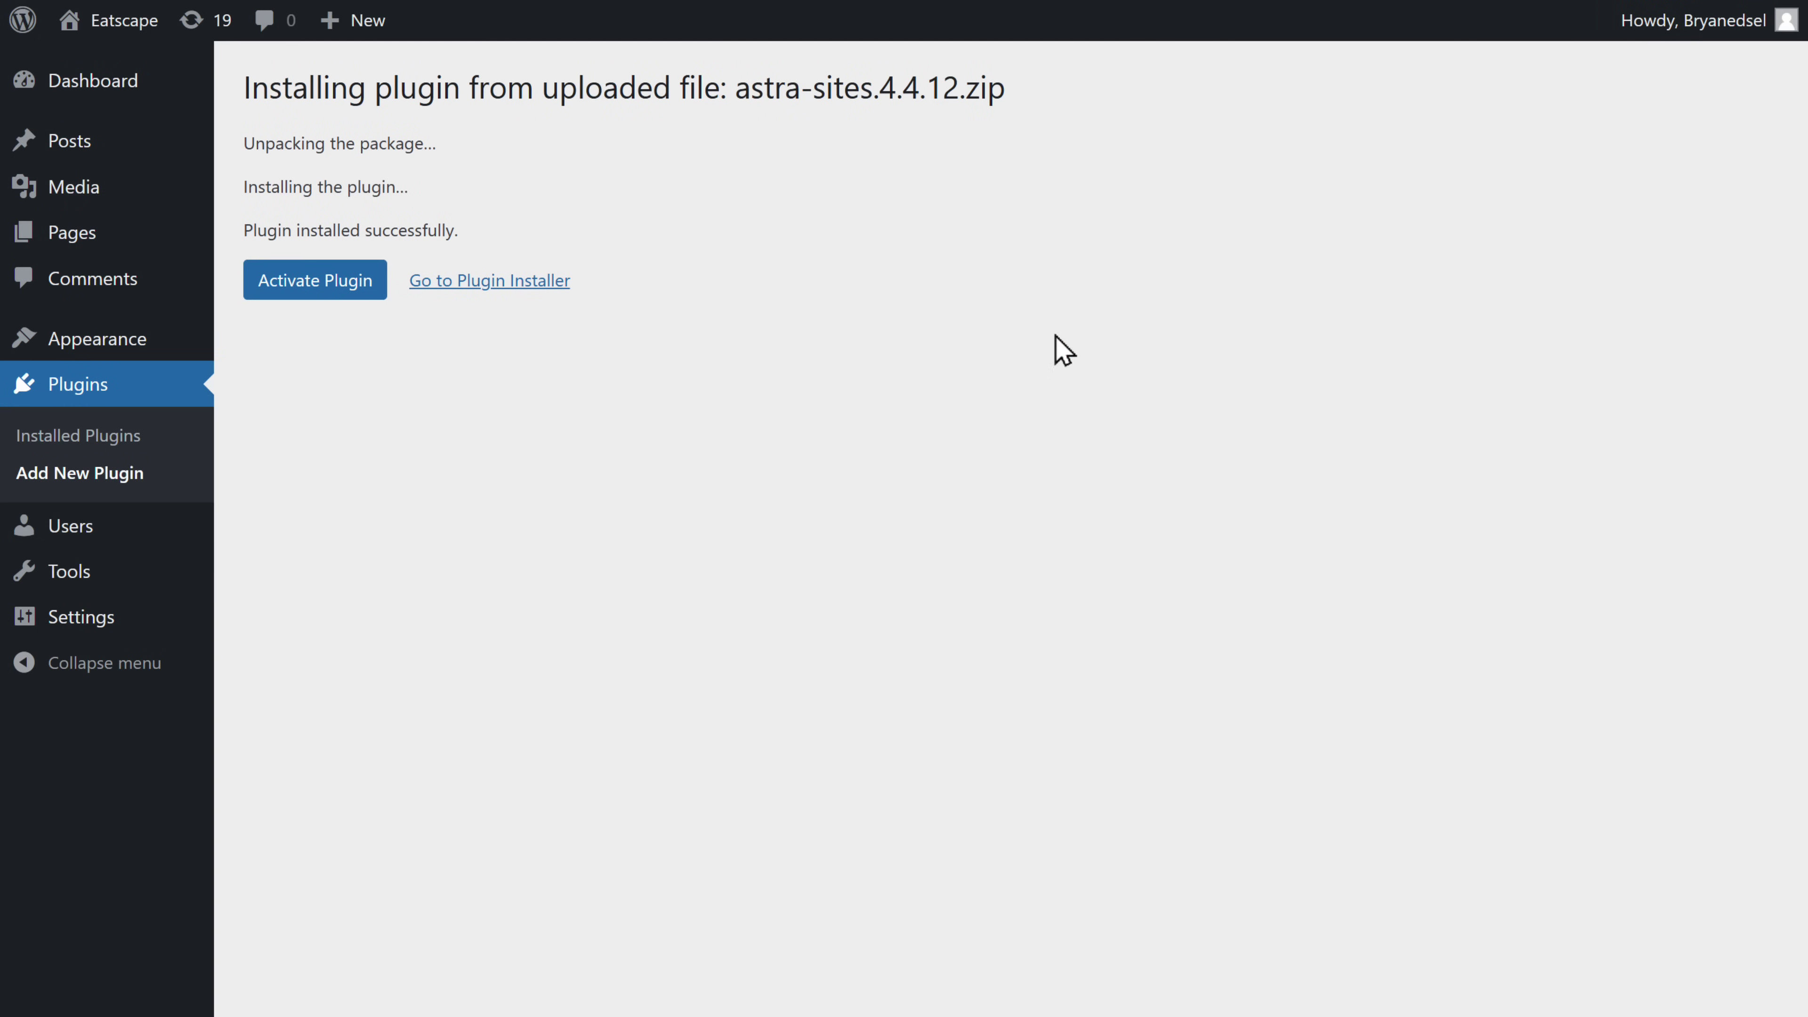
- Activate Starter Templates, choose Build with AI, and connect the ZipWP account
click(282, 285)
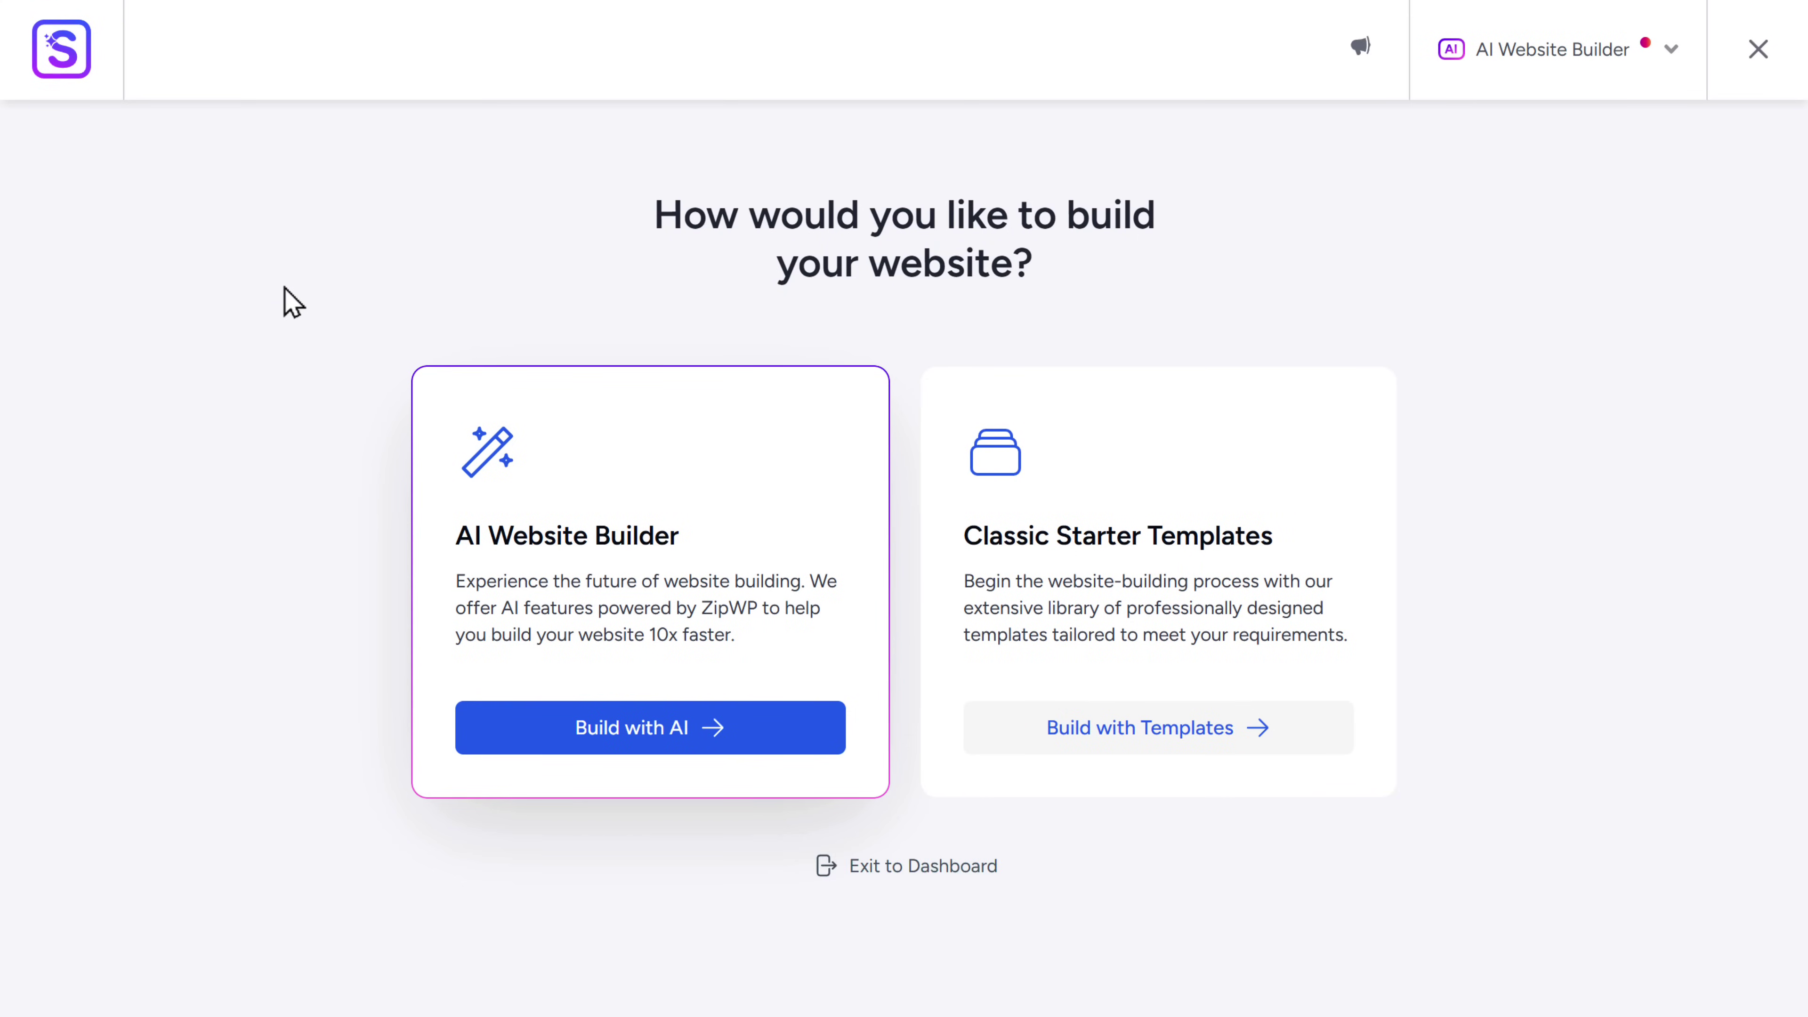
click(591, 737)
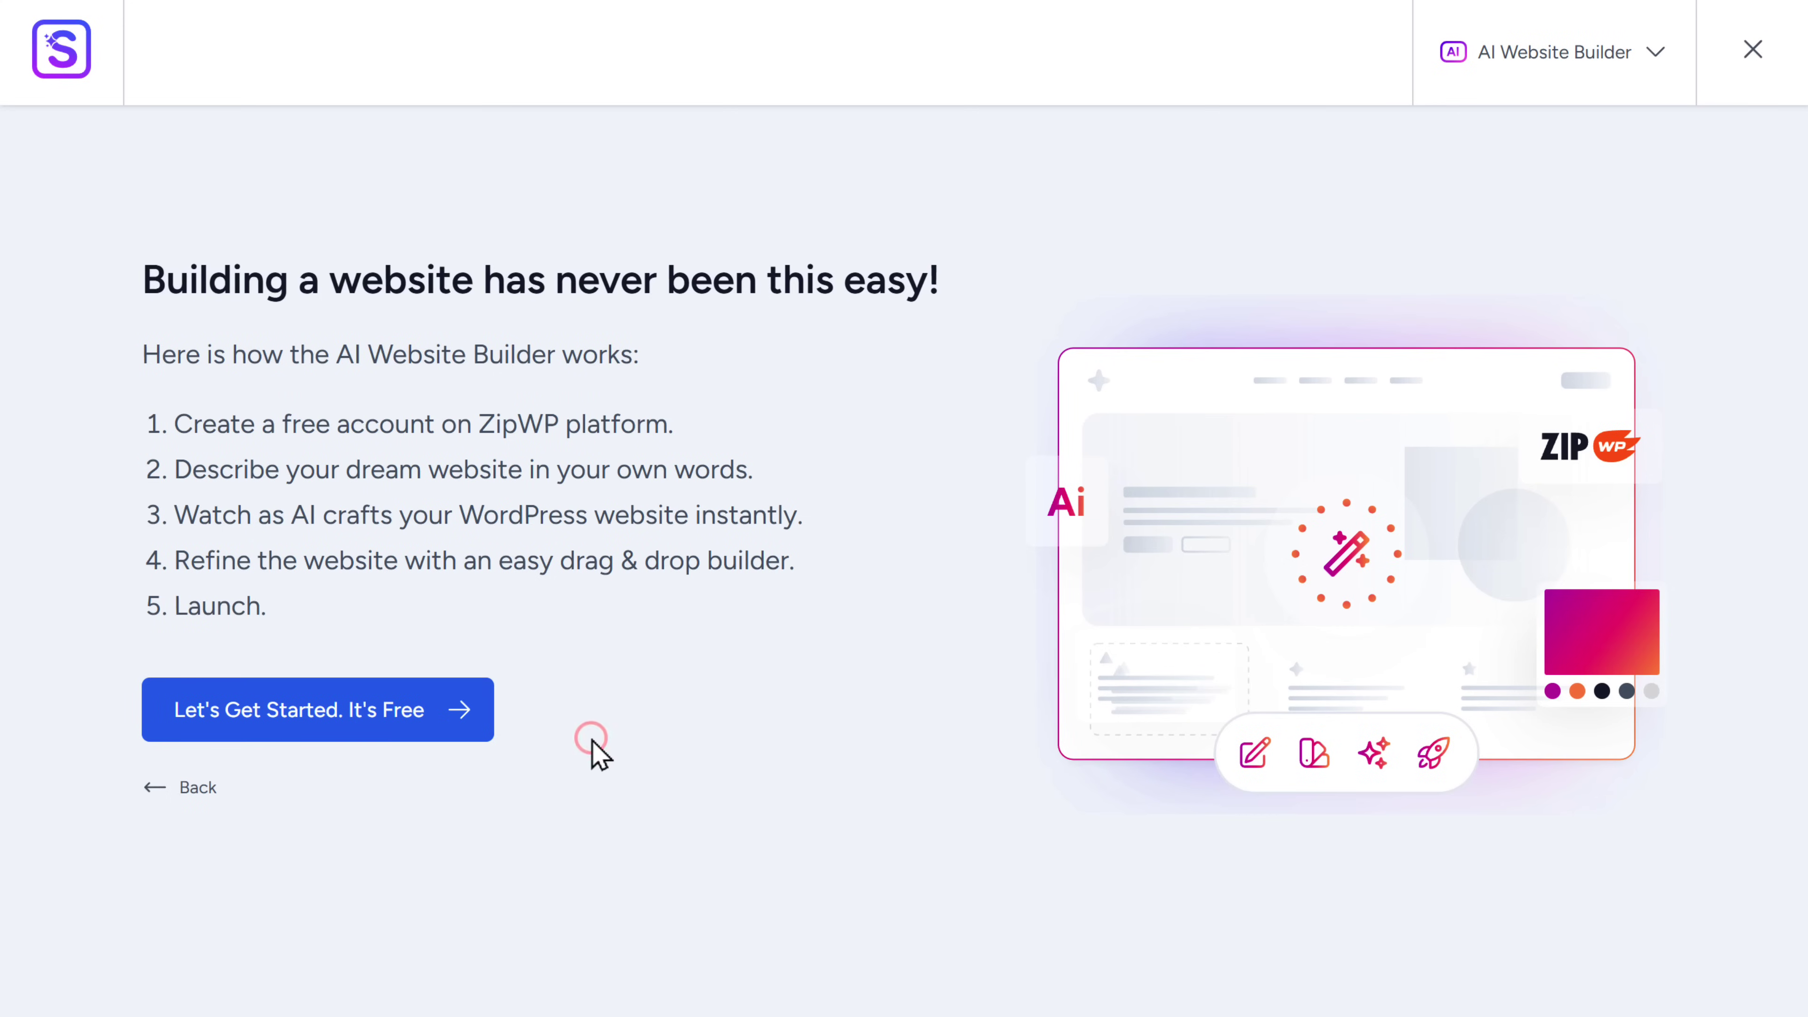
click(297, 715)
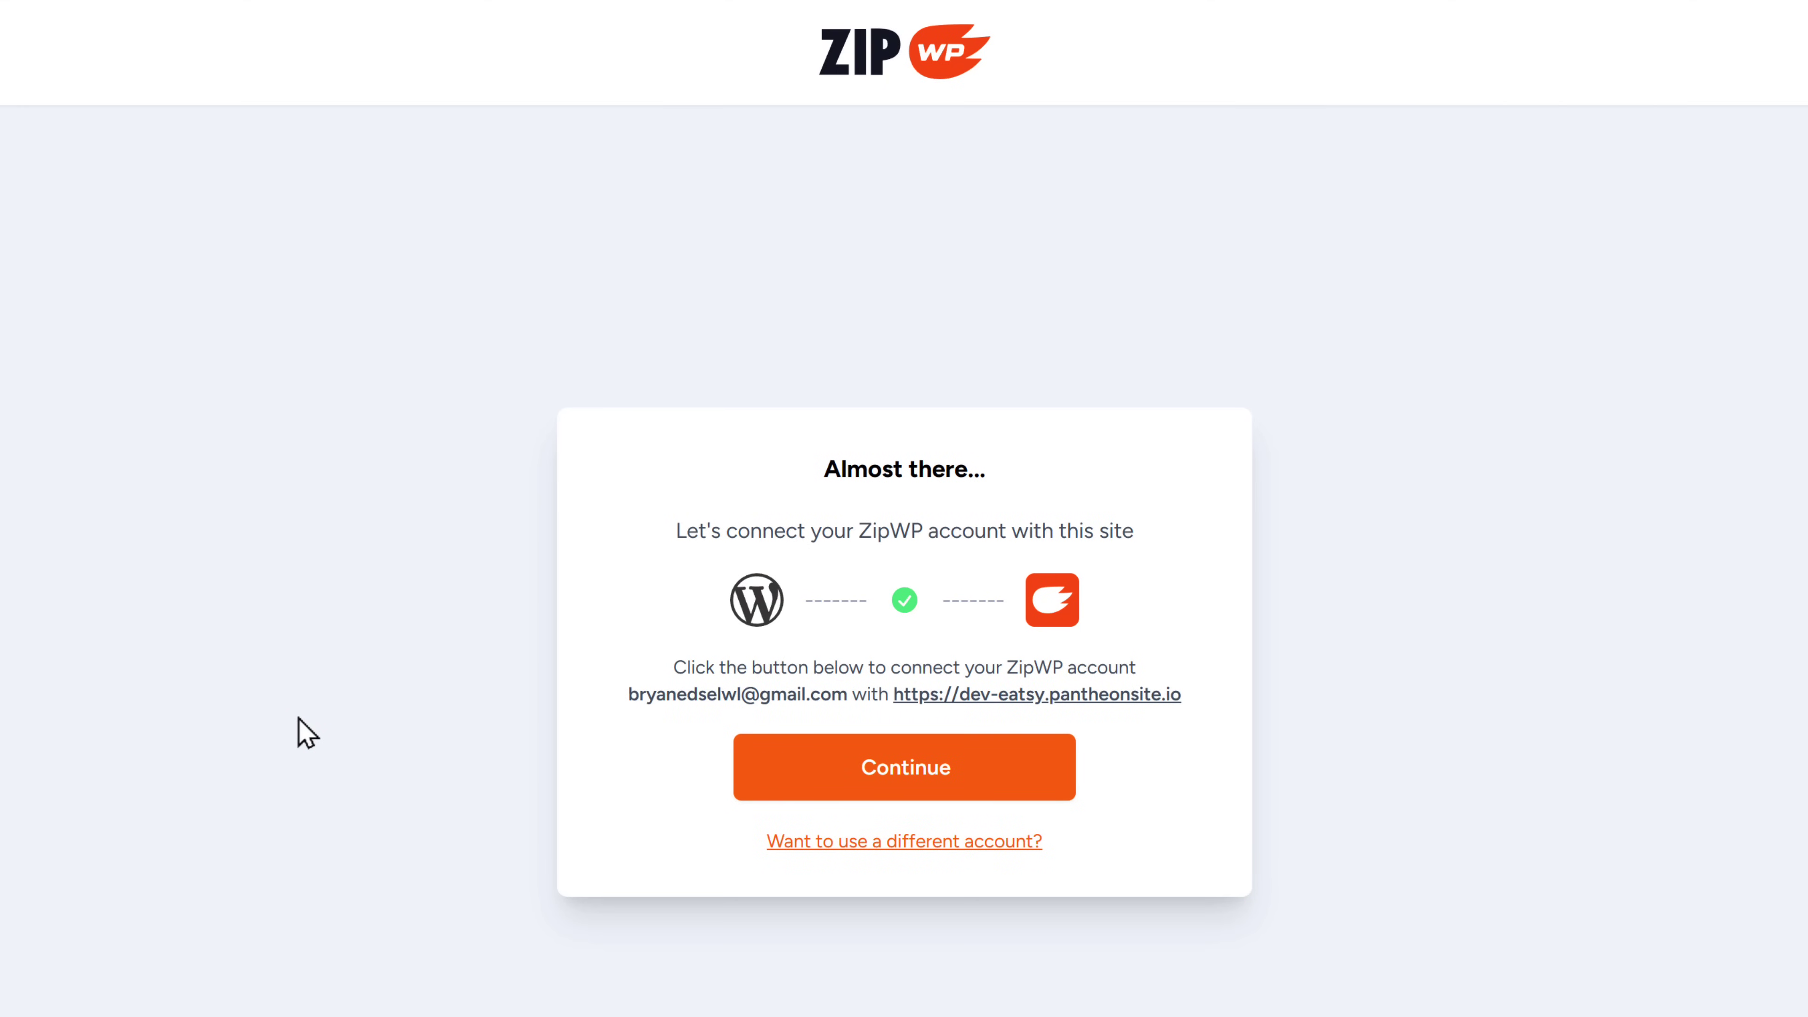
click(904, 780)
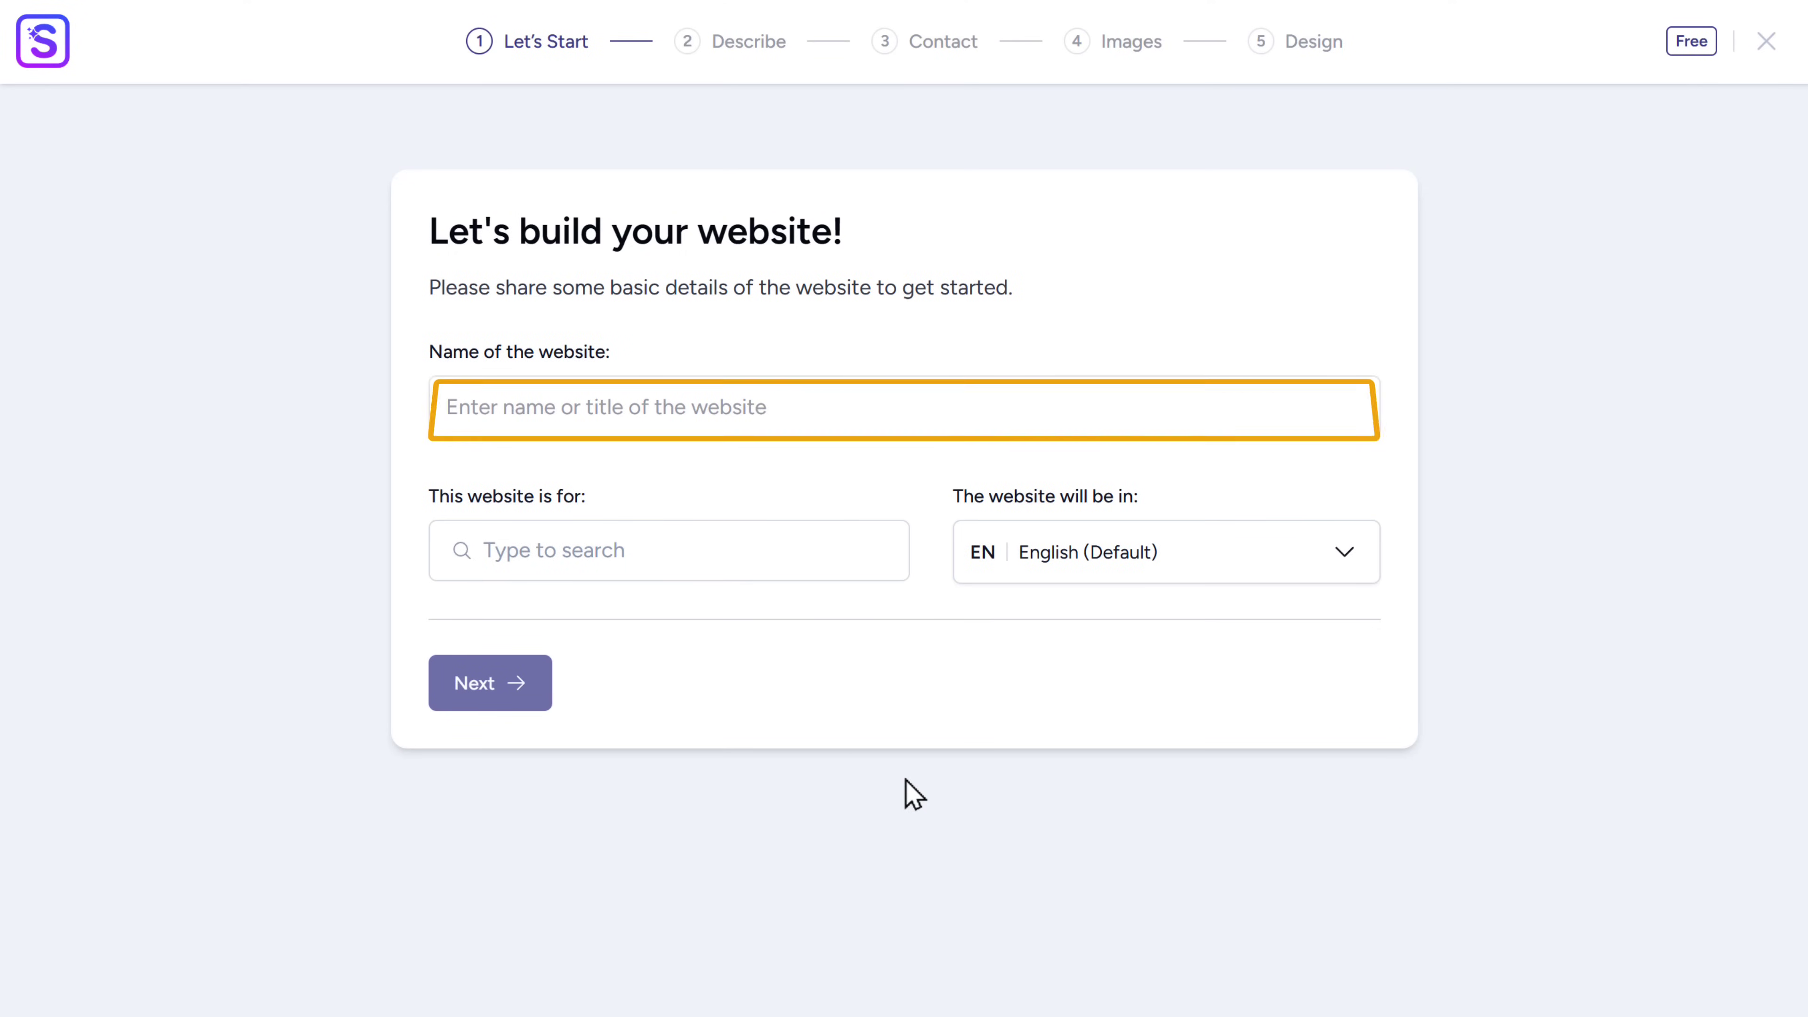
- Name the website MoveWellz, choose the Fitness category, and continue to Describe
click(779, 403)
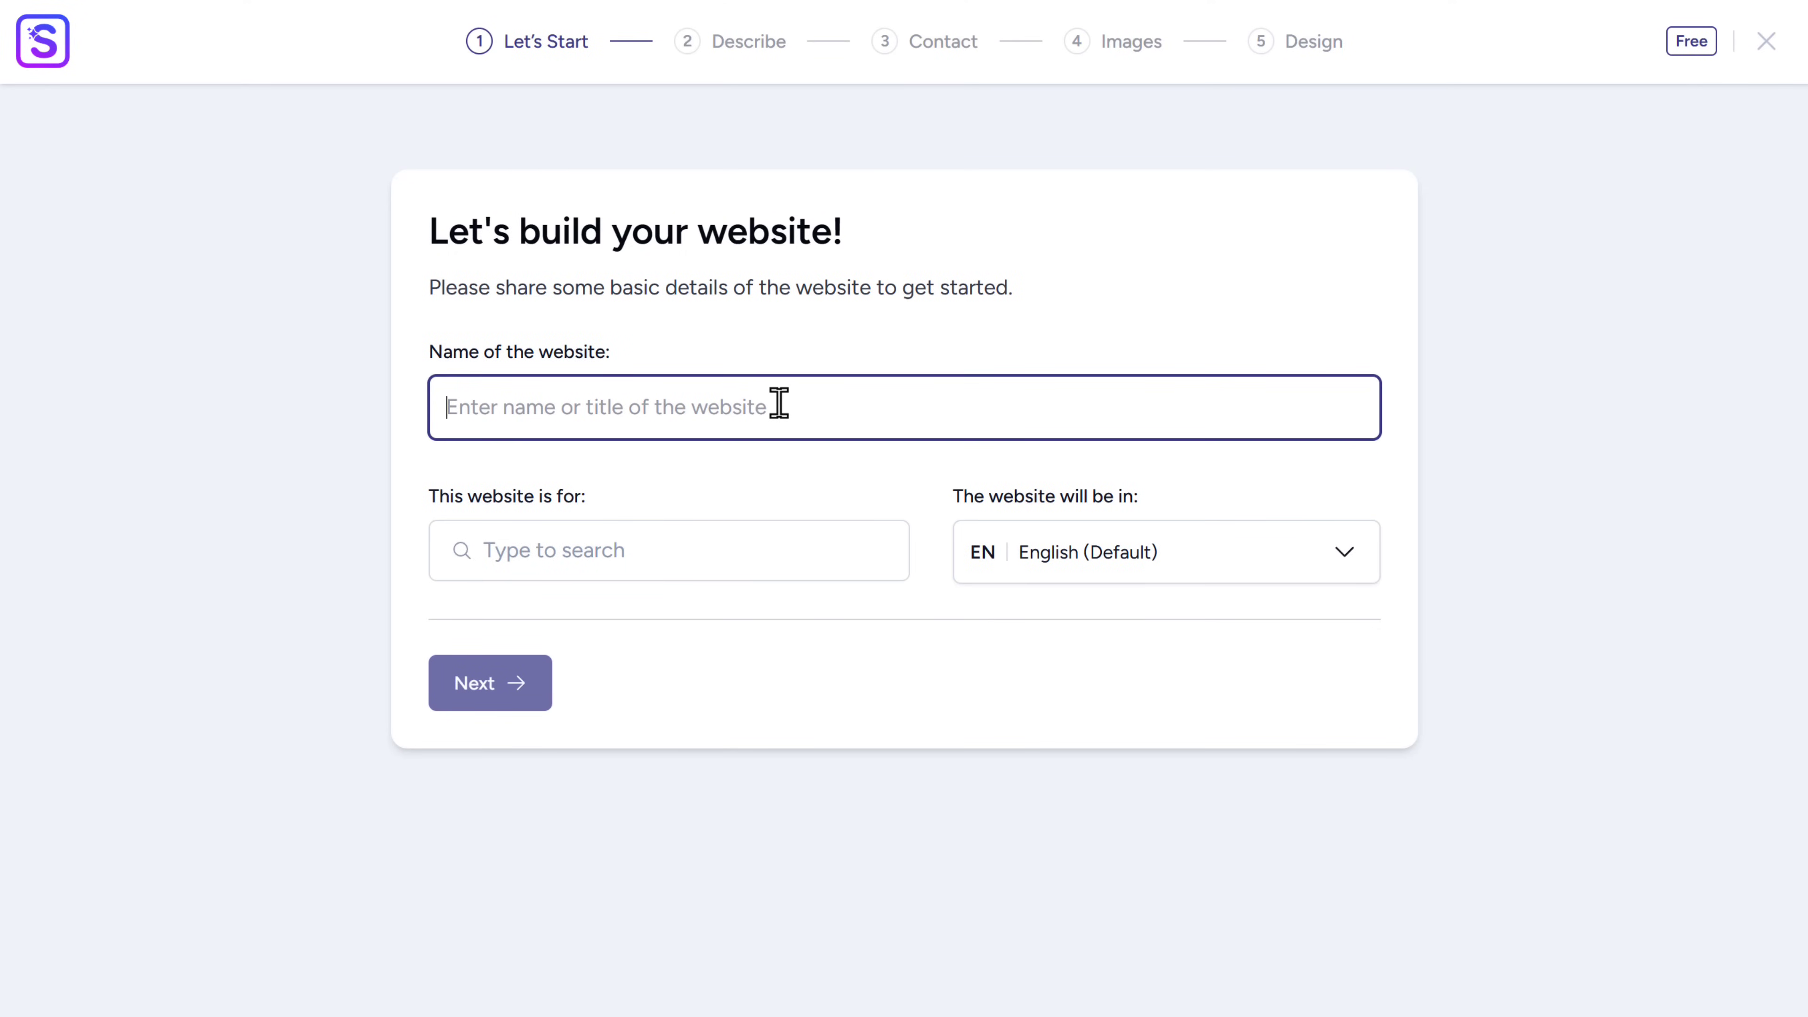
text(MoveWellz)
click(790, 472)
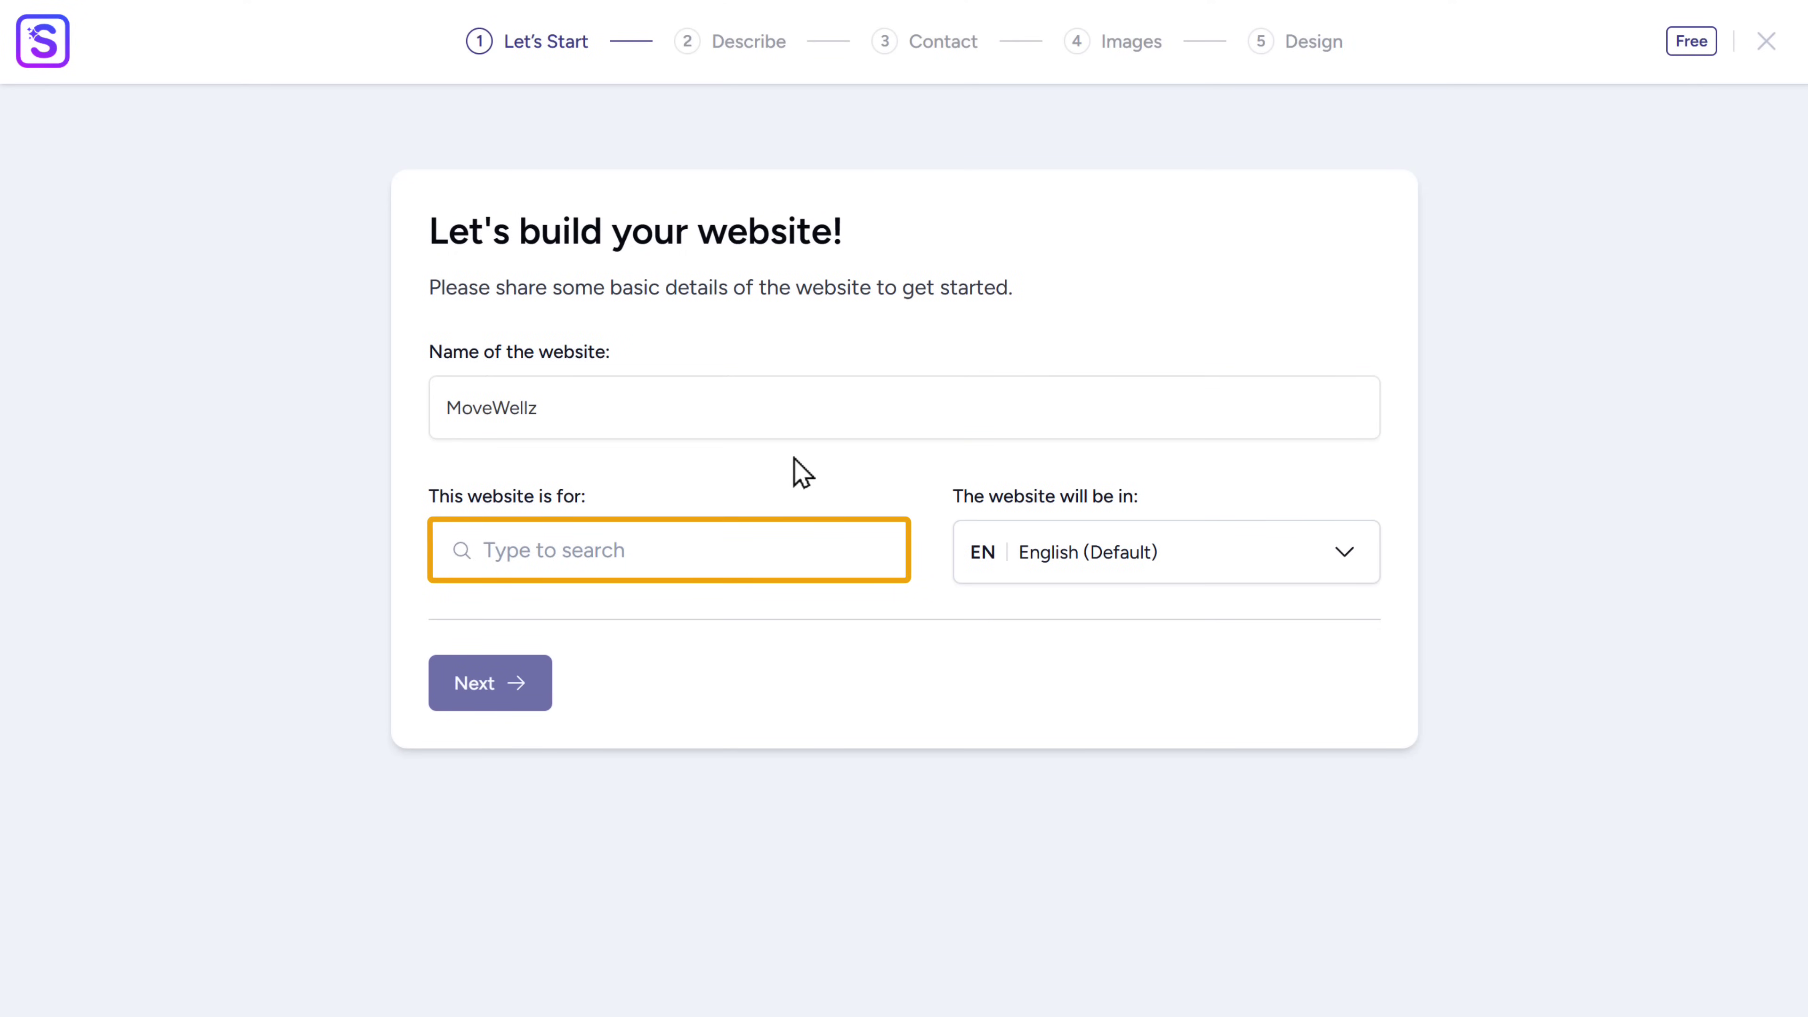
click(640, 553)
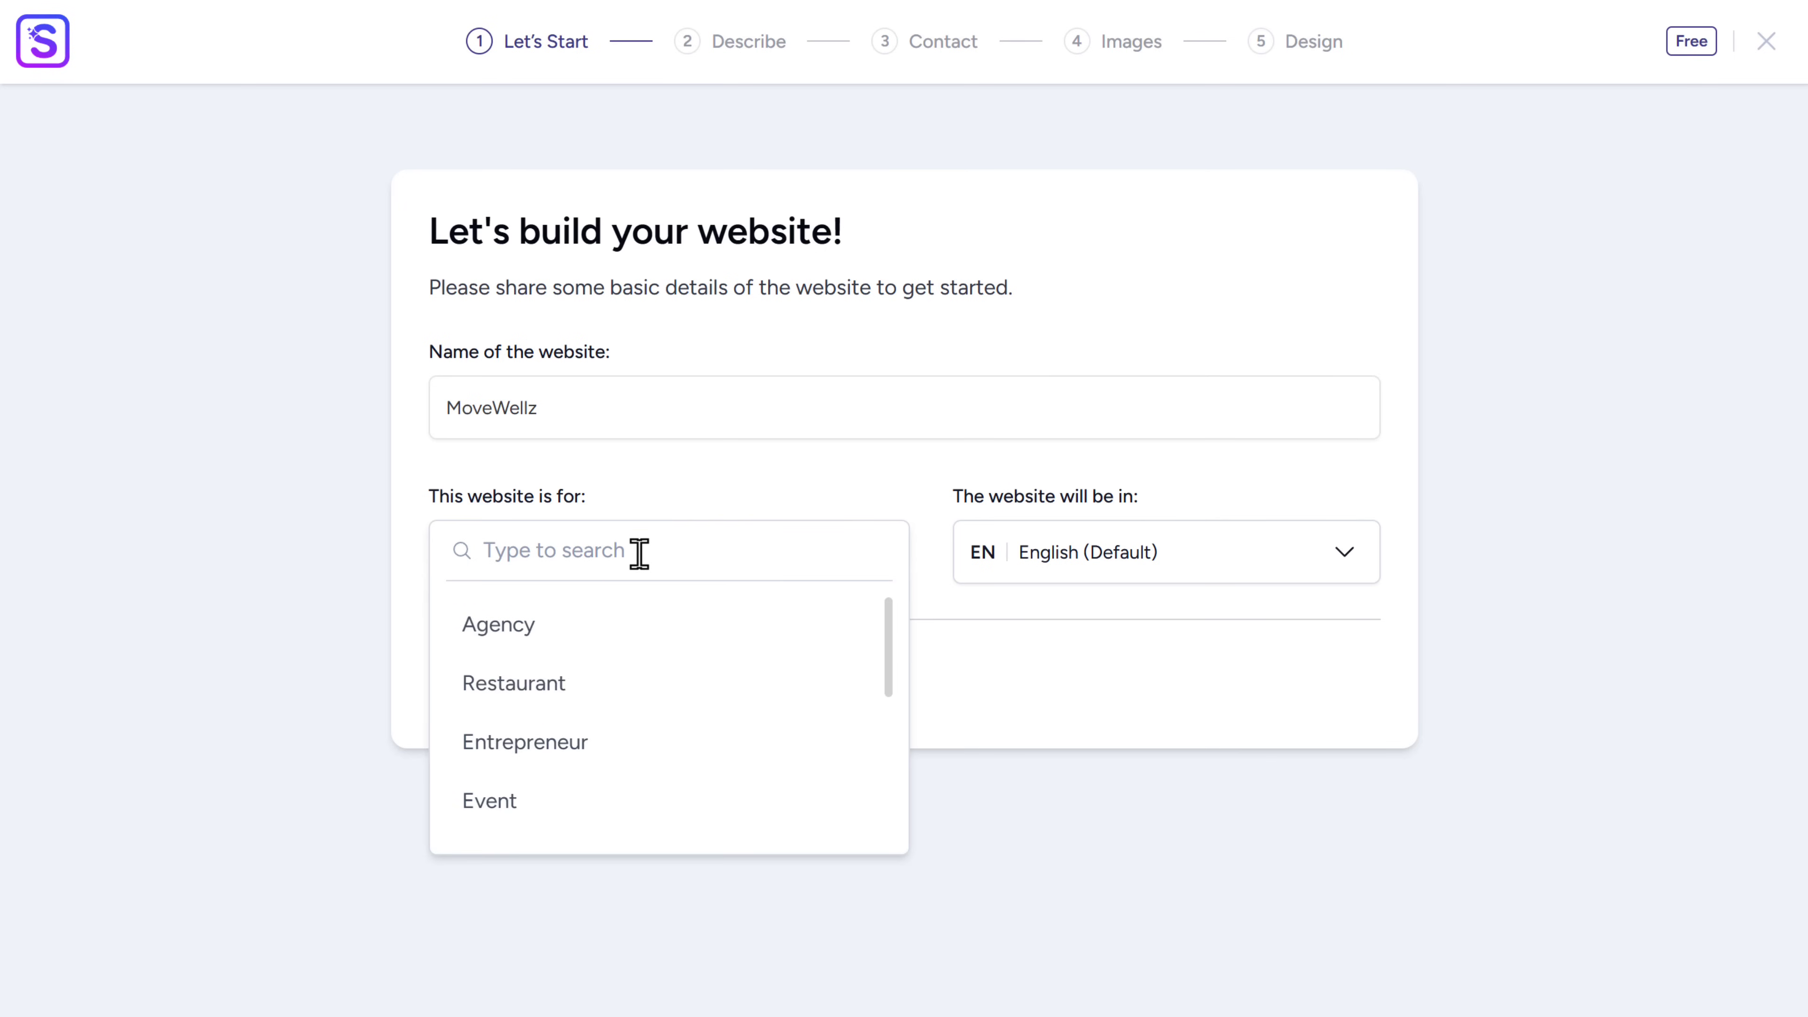
text(Fitness)
click(478, 747)
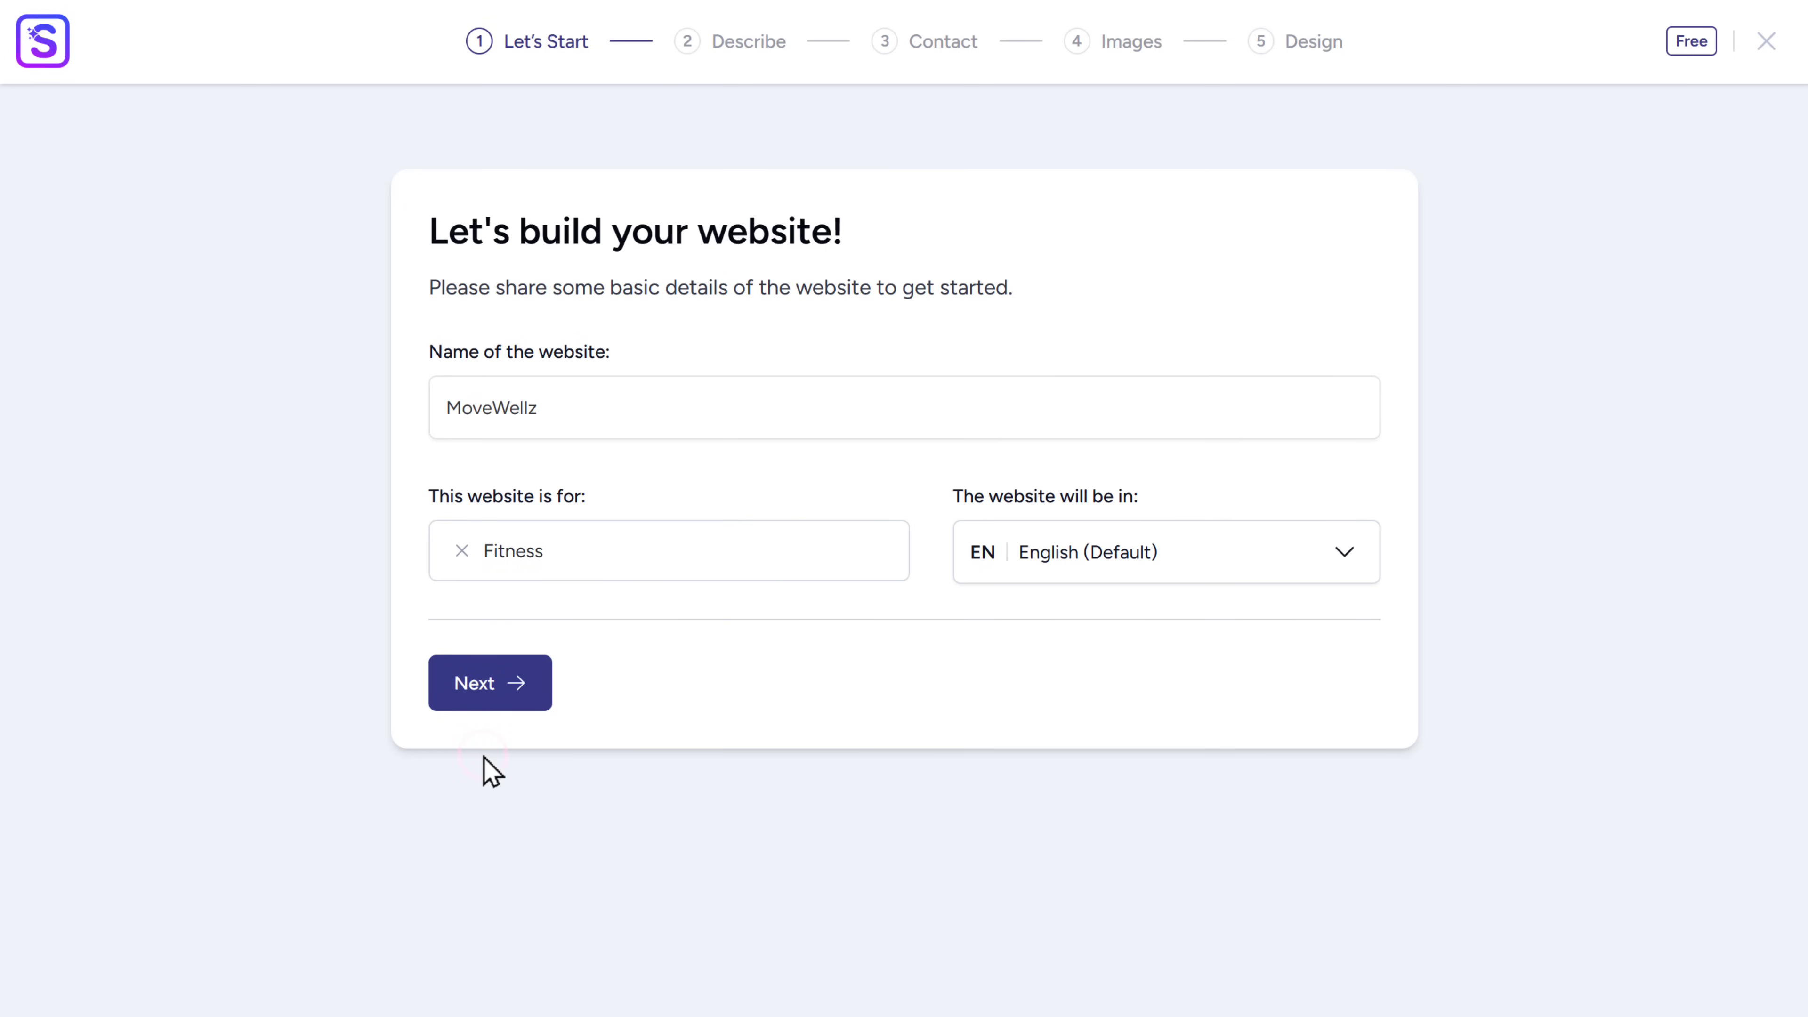
click(477, 702)
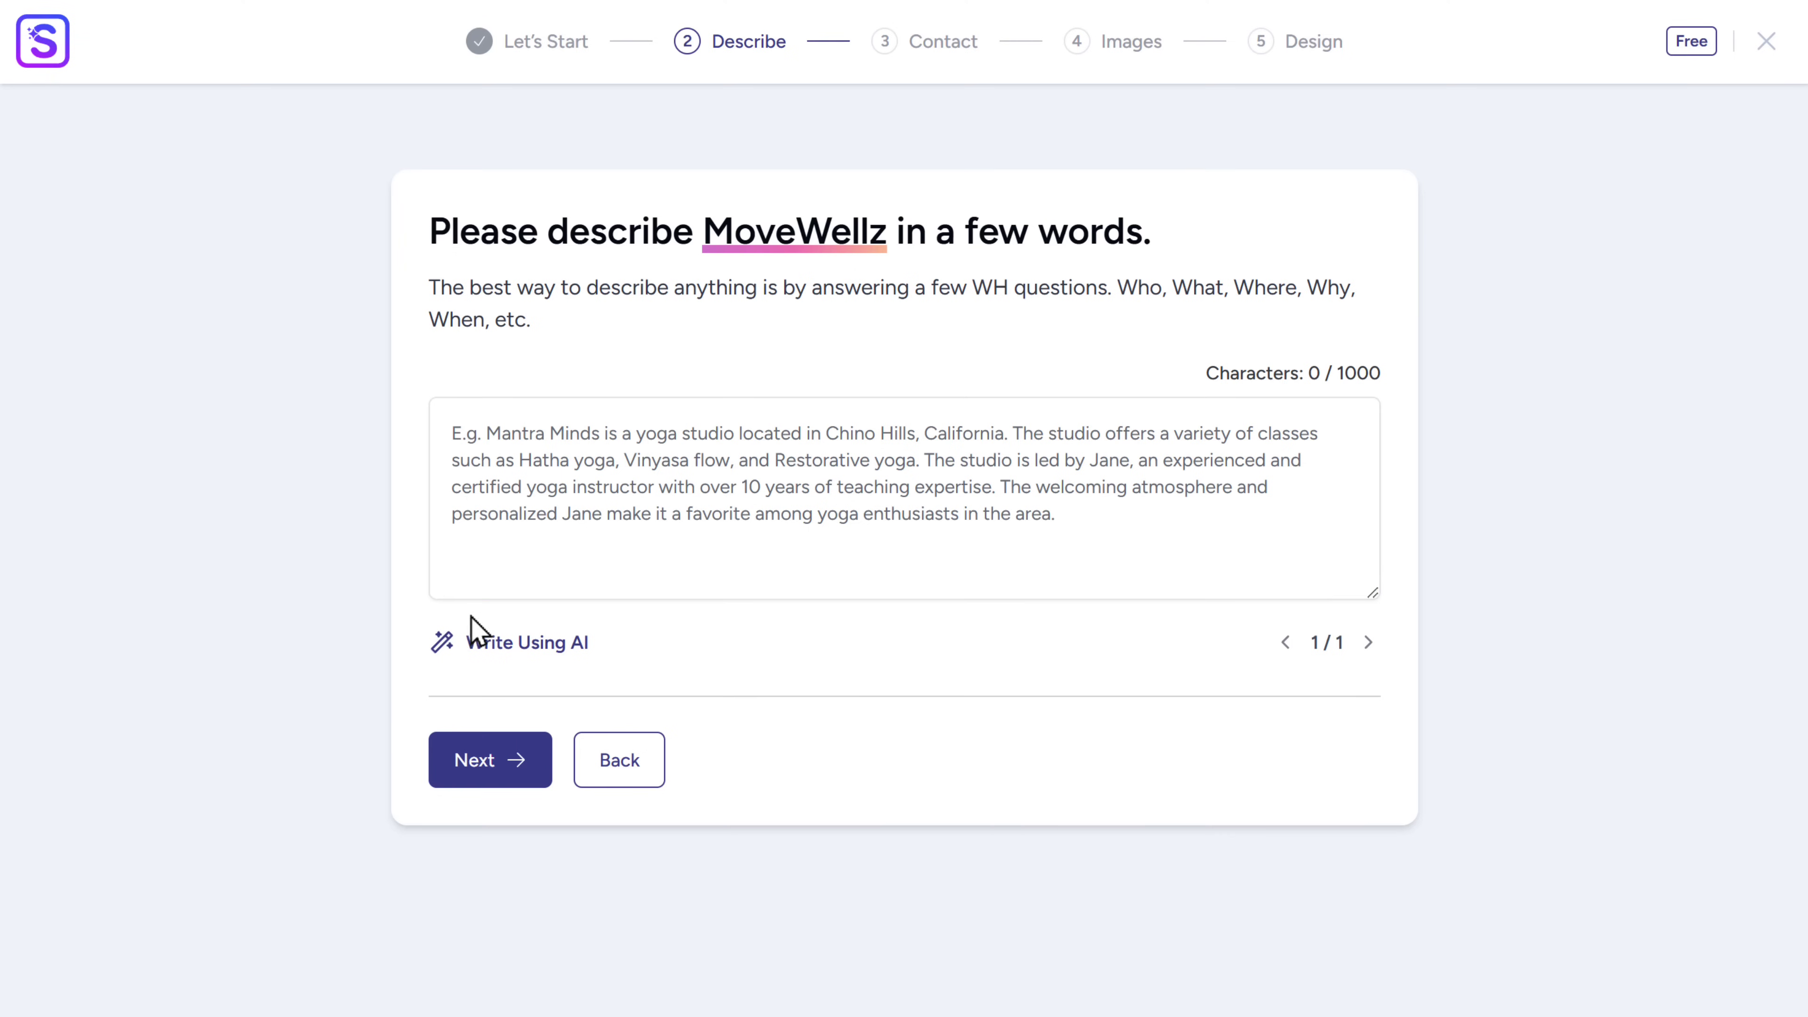
- Enter the MoveWellz 'Your Fitness Destination in Austin' description and have AI improve it
click(461, 433)
text(MoveWellz - Your Fitness Destination in Austin MoveWellz is a community-driven fitness center offering HIIT, yoga, and strength training for all levels. With expert trainers and a holistic wellness approach, we inspire you to move better and live healthier. Since 2018, we've been fostering a positive, energetic atmosphere where everyone thrives. ????)
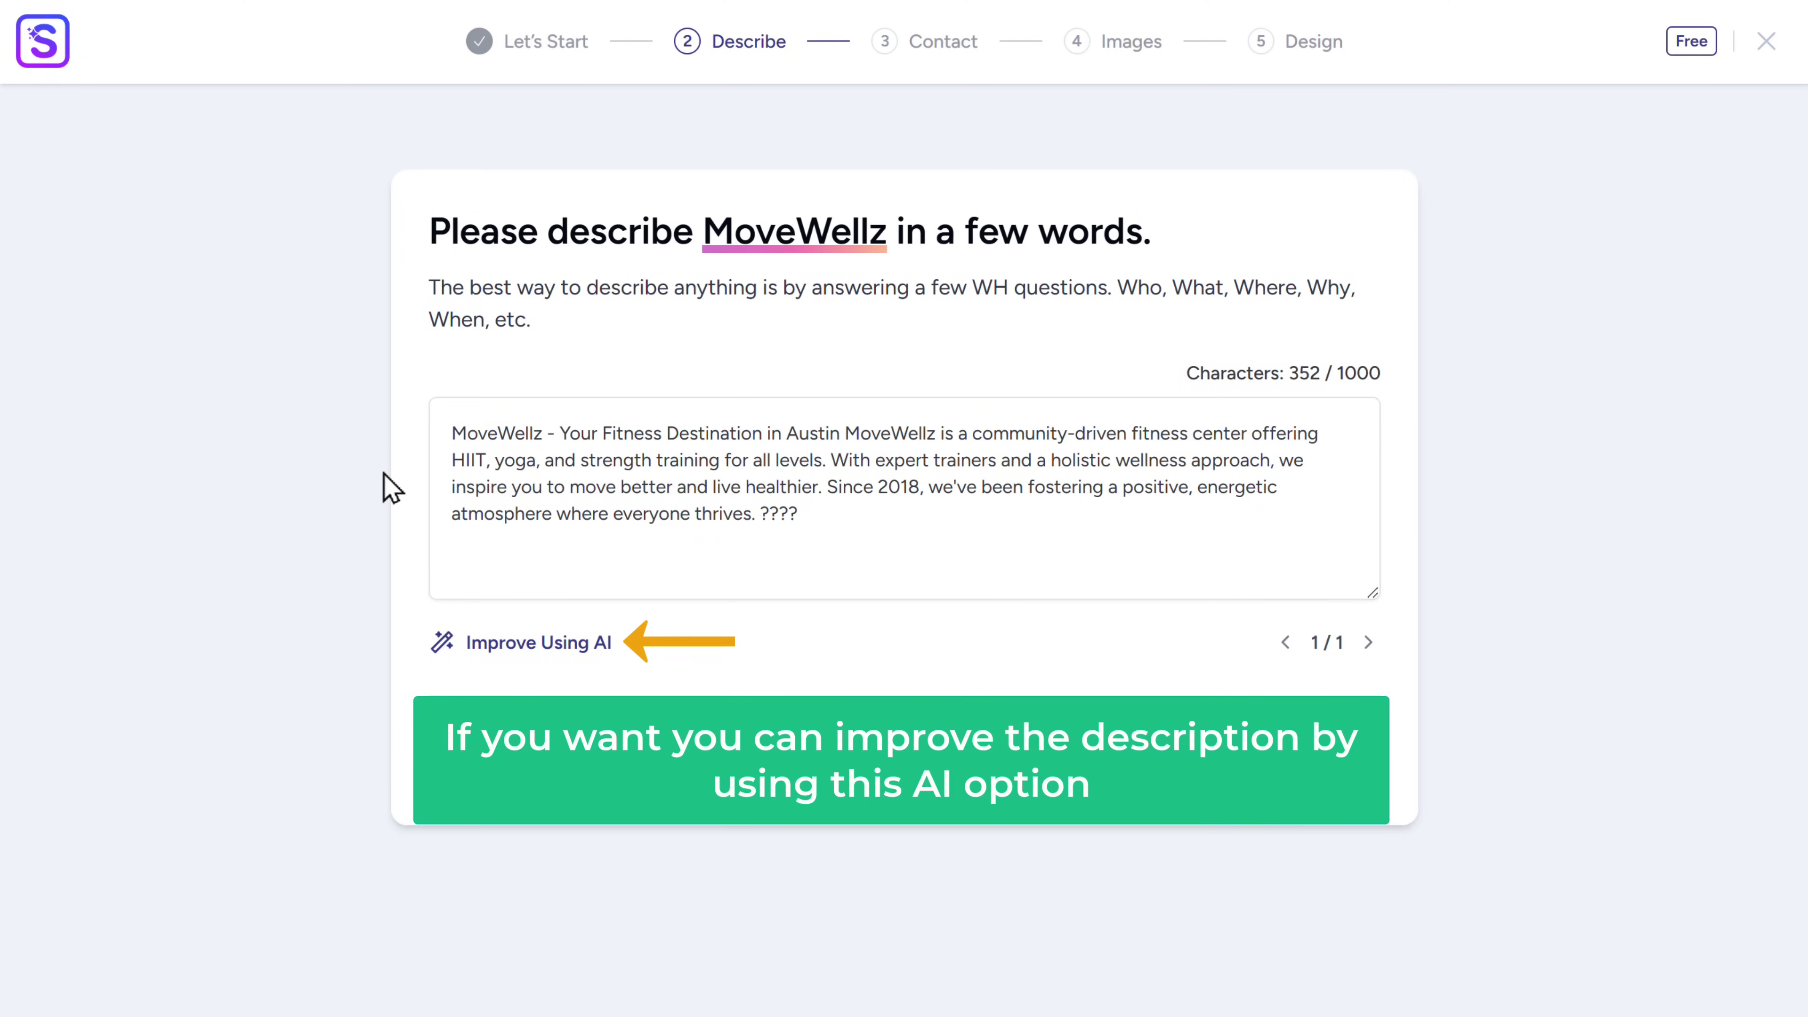
click(510, 648)
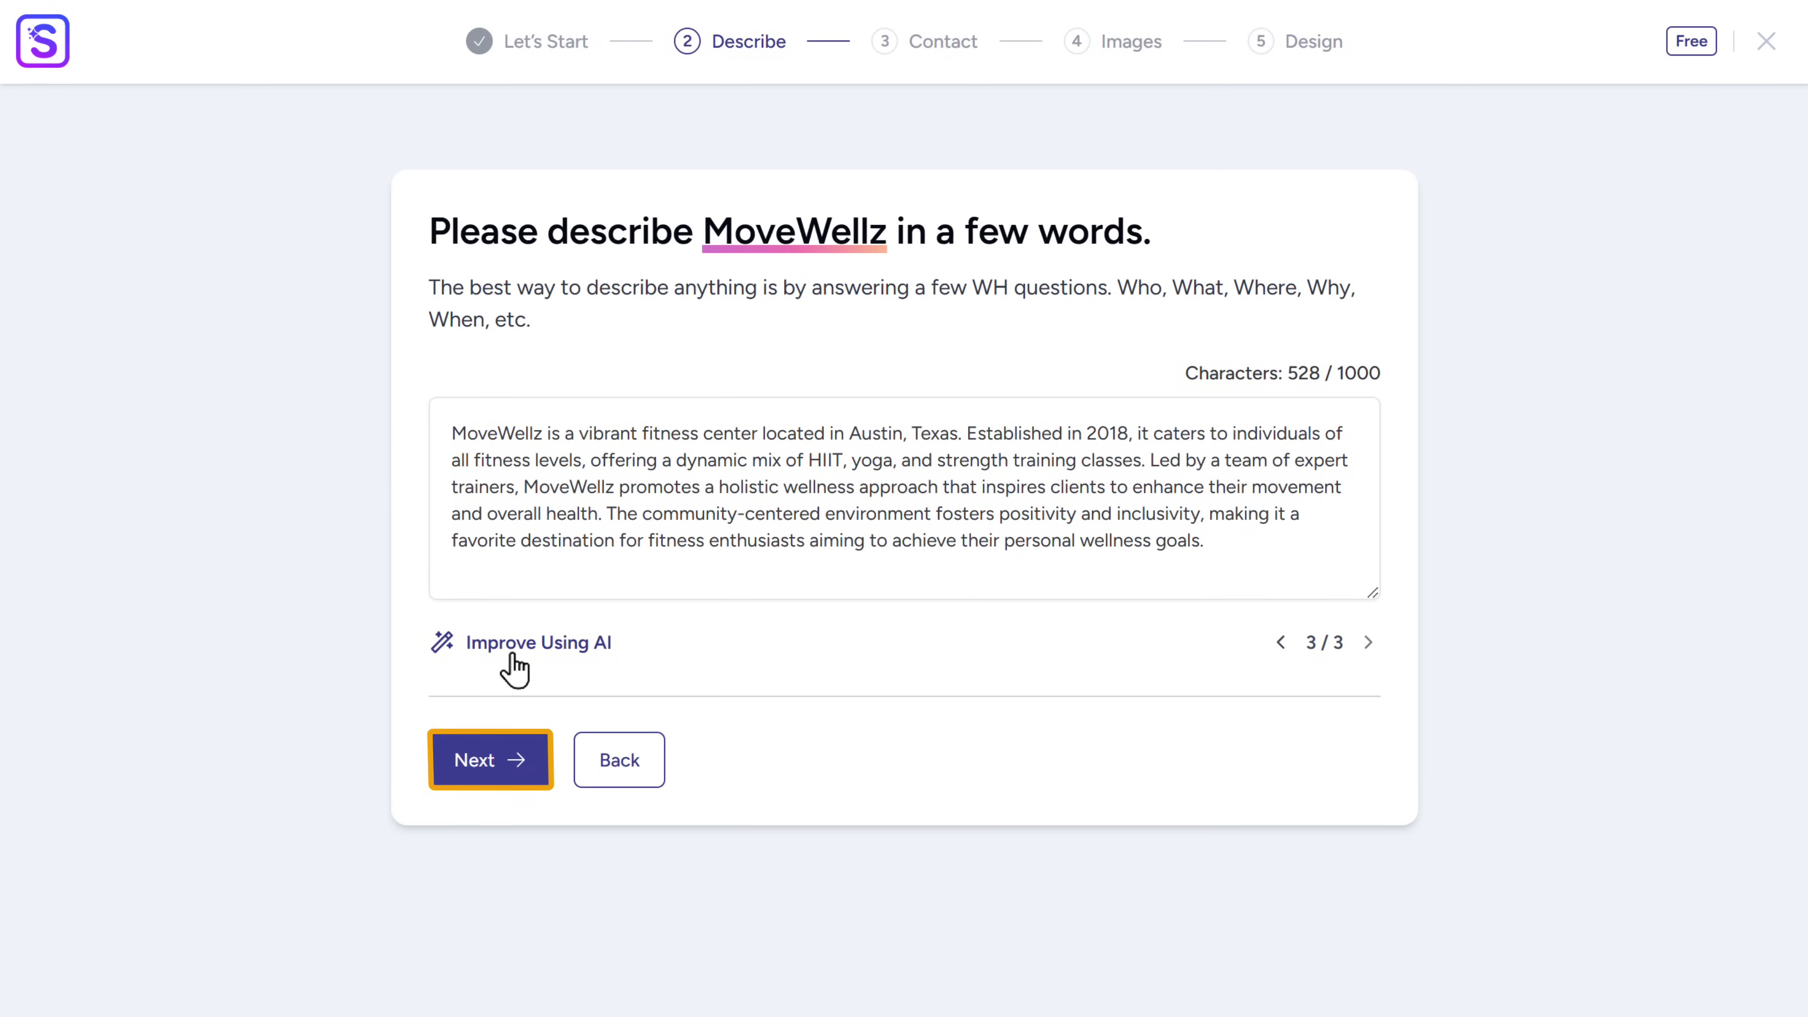
click(483, 773)
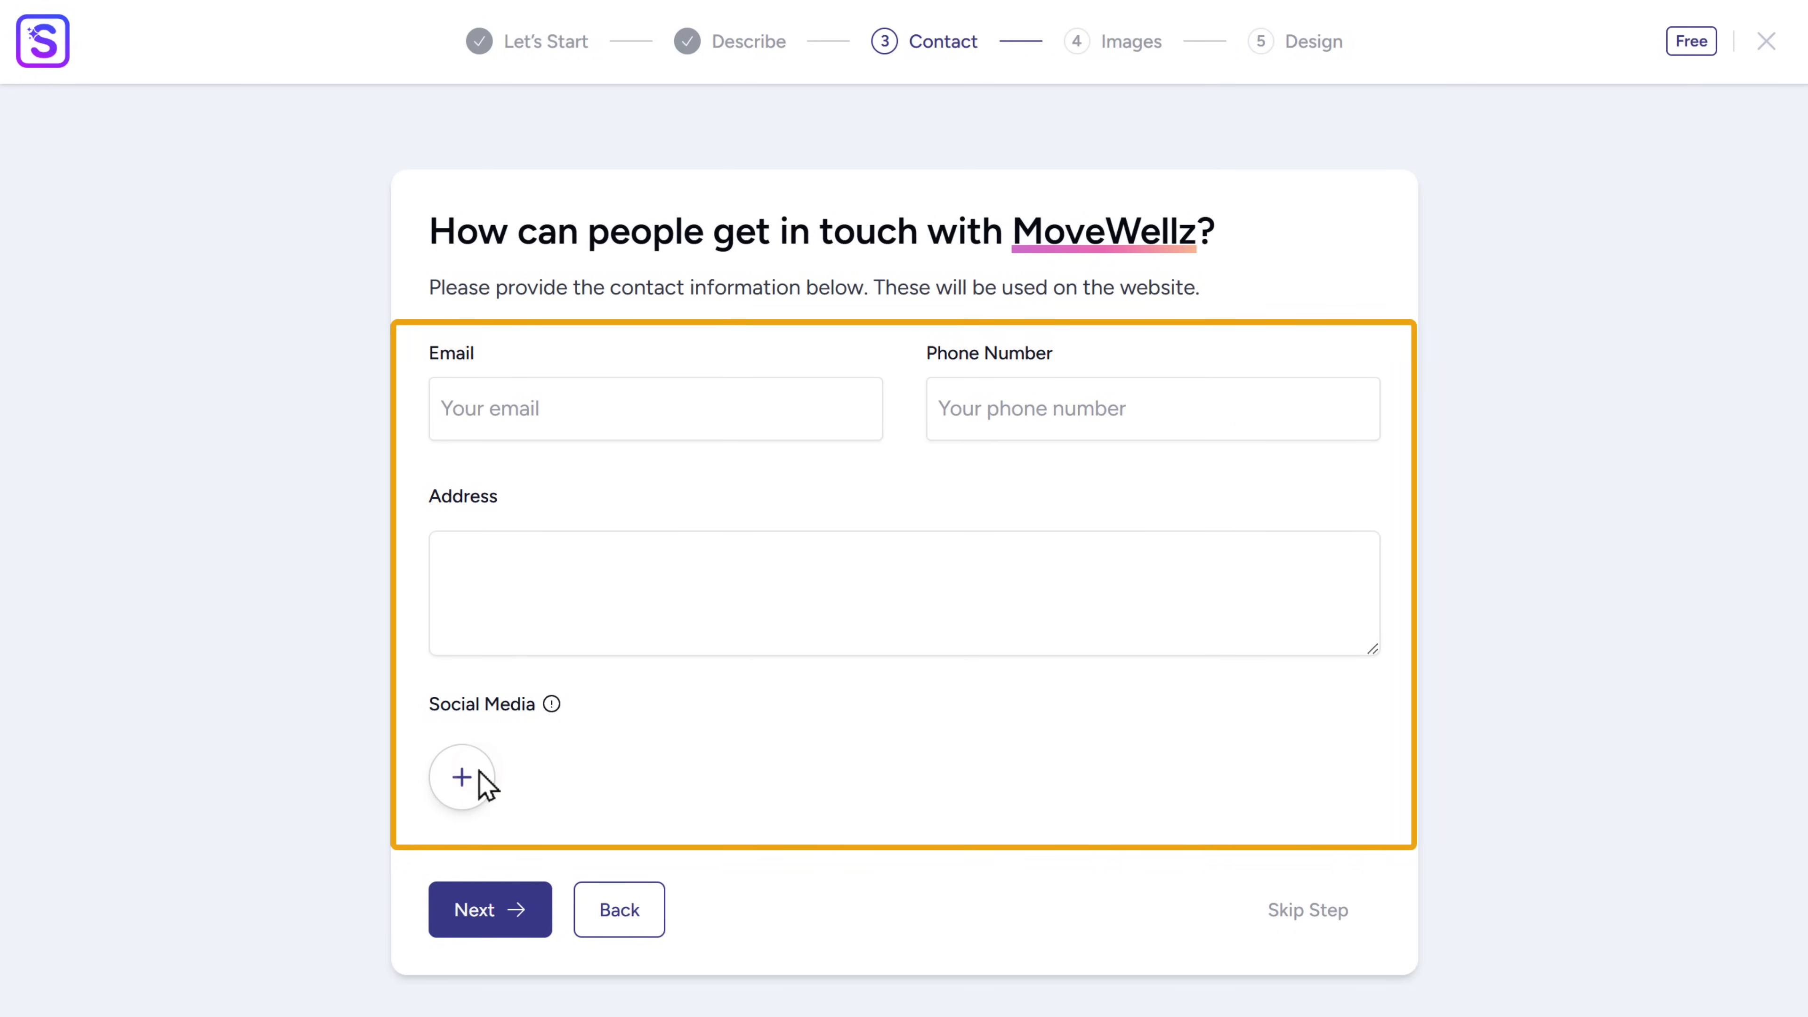
- Fill in the business contact e-mail, phone number and street address
click(547, 415)
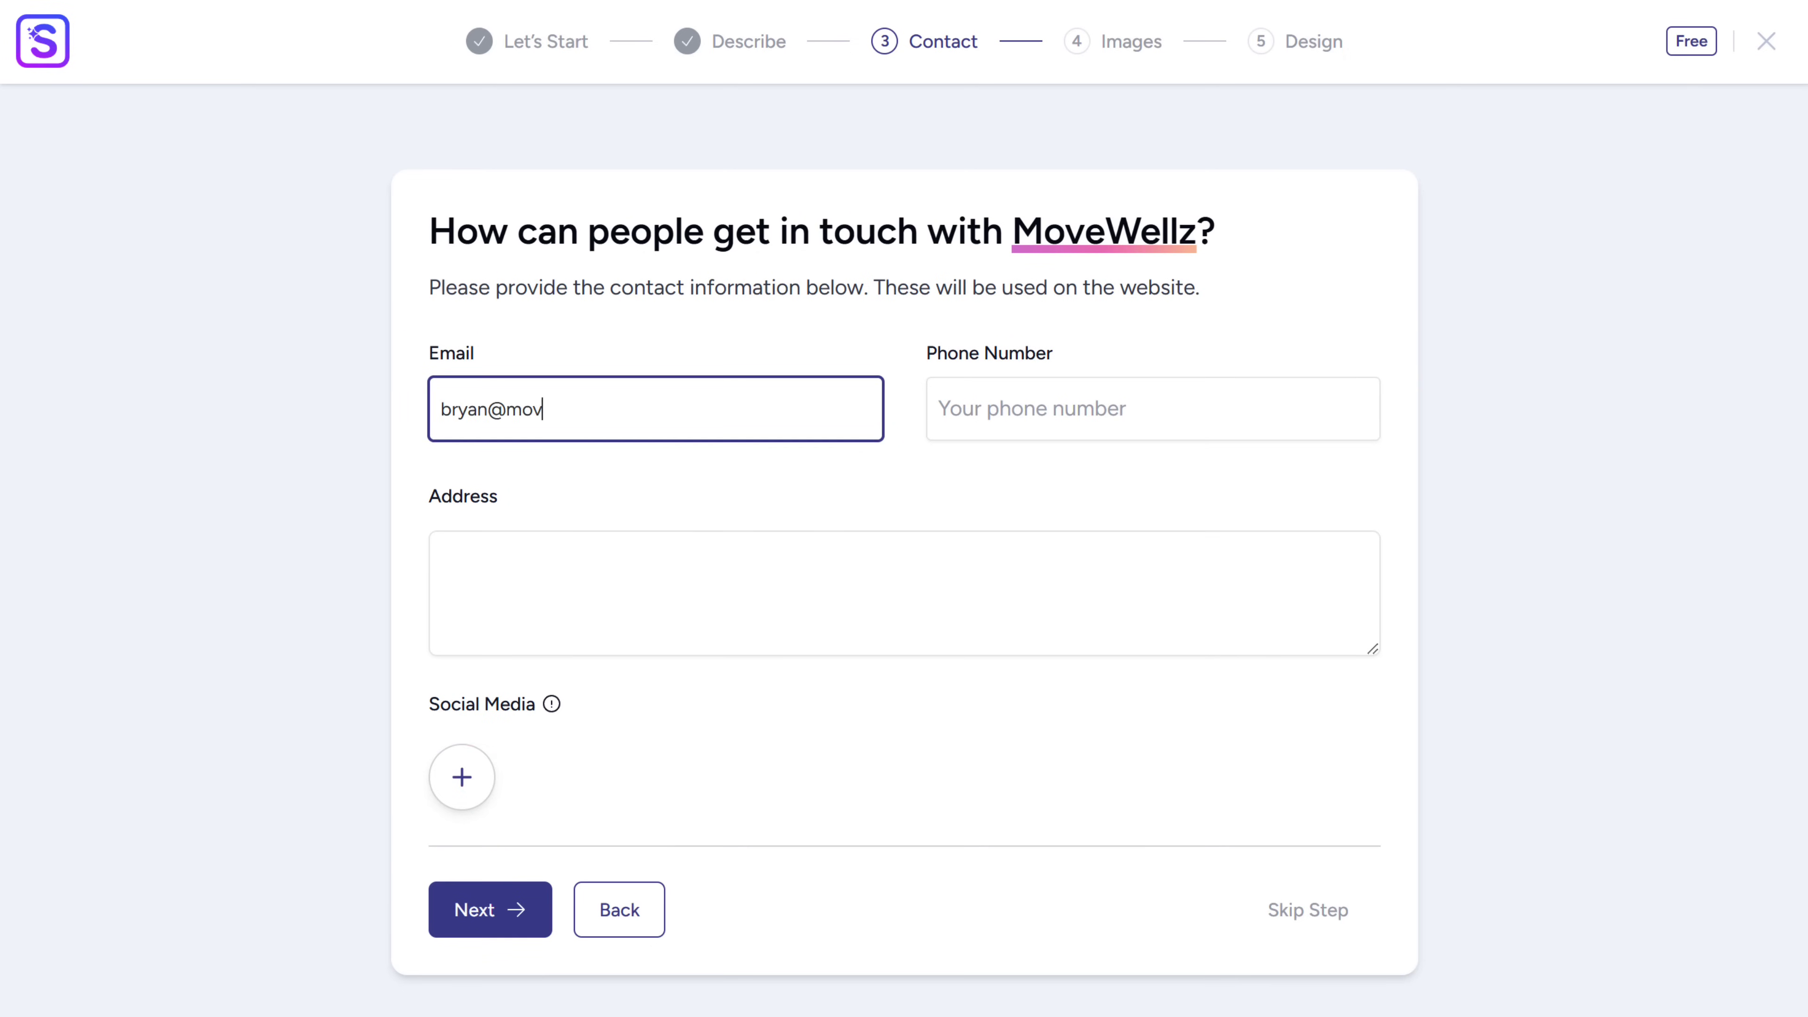
key(Tab)
key(Tab)
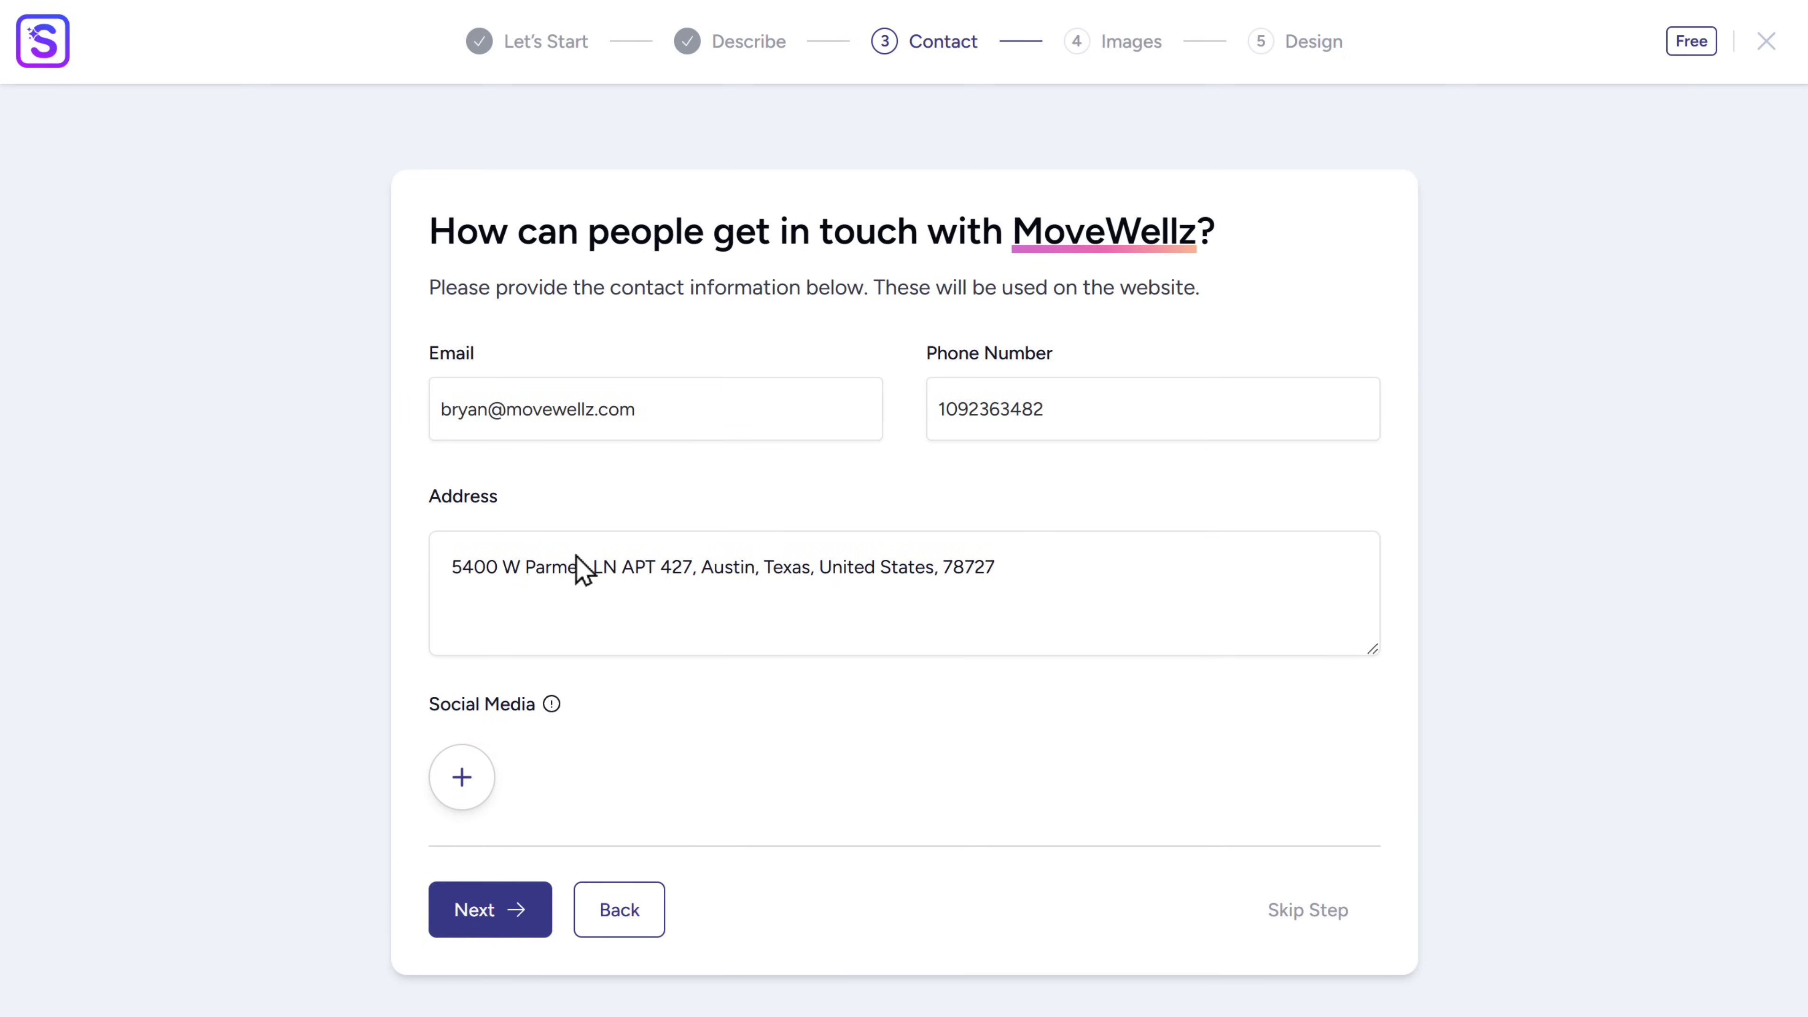
click(475, 917)
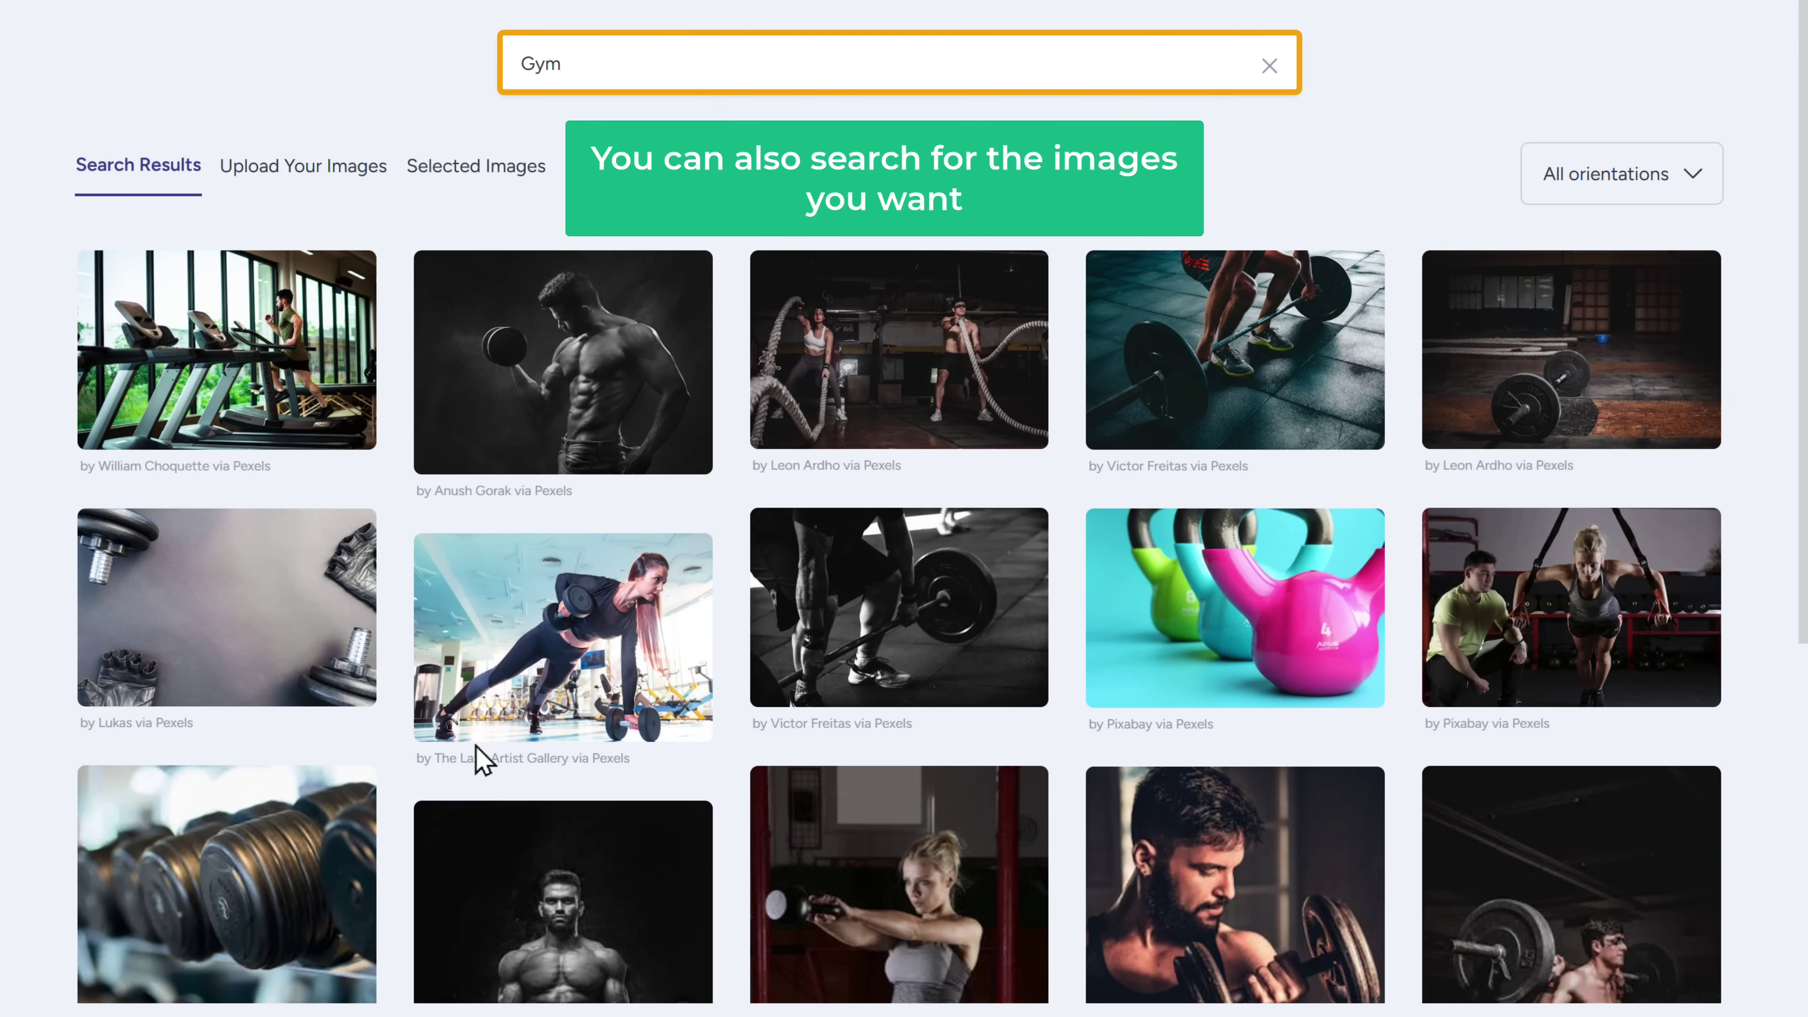
- Select the treadmill, battle ropes and black-and-white barbell gym photos
click(221, 332)
click(911, 339)
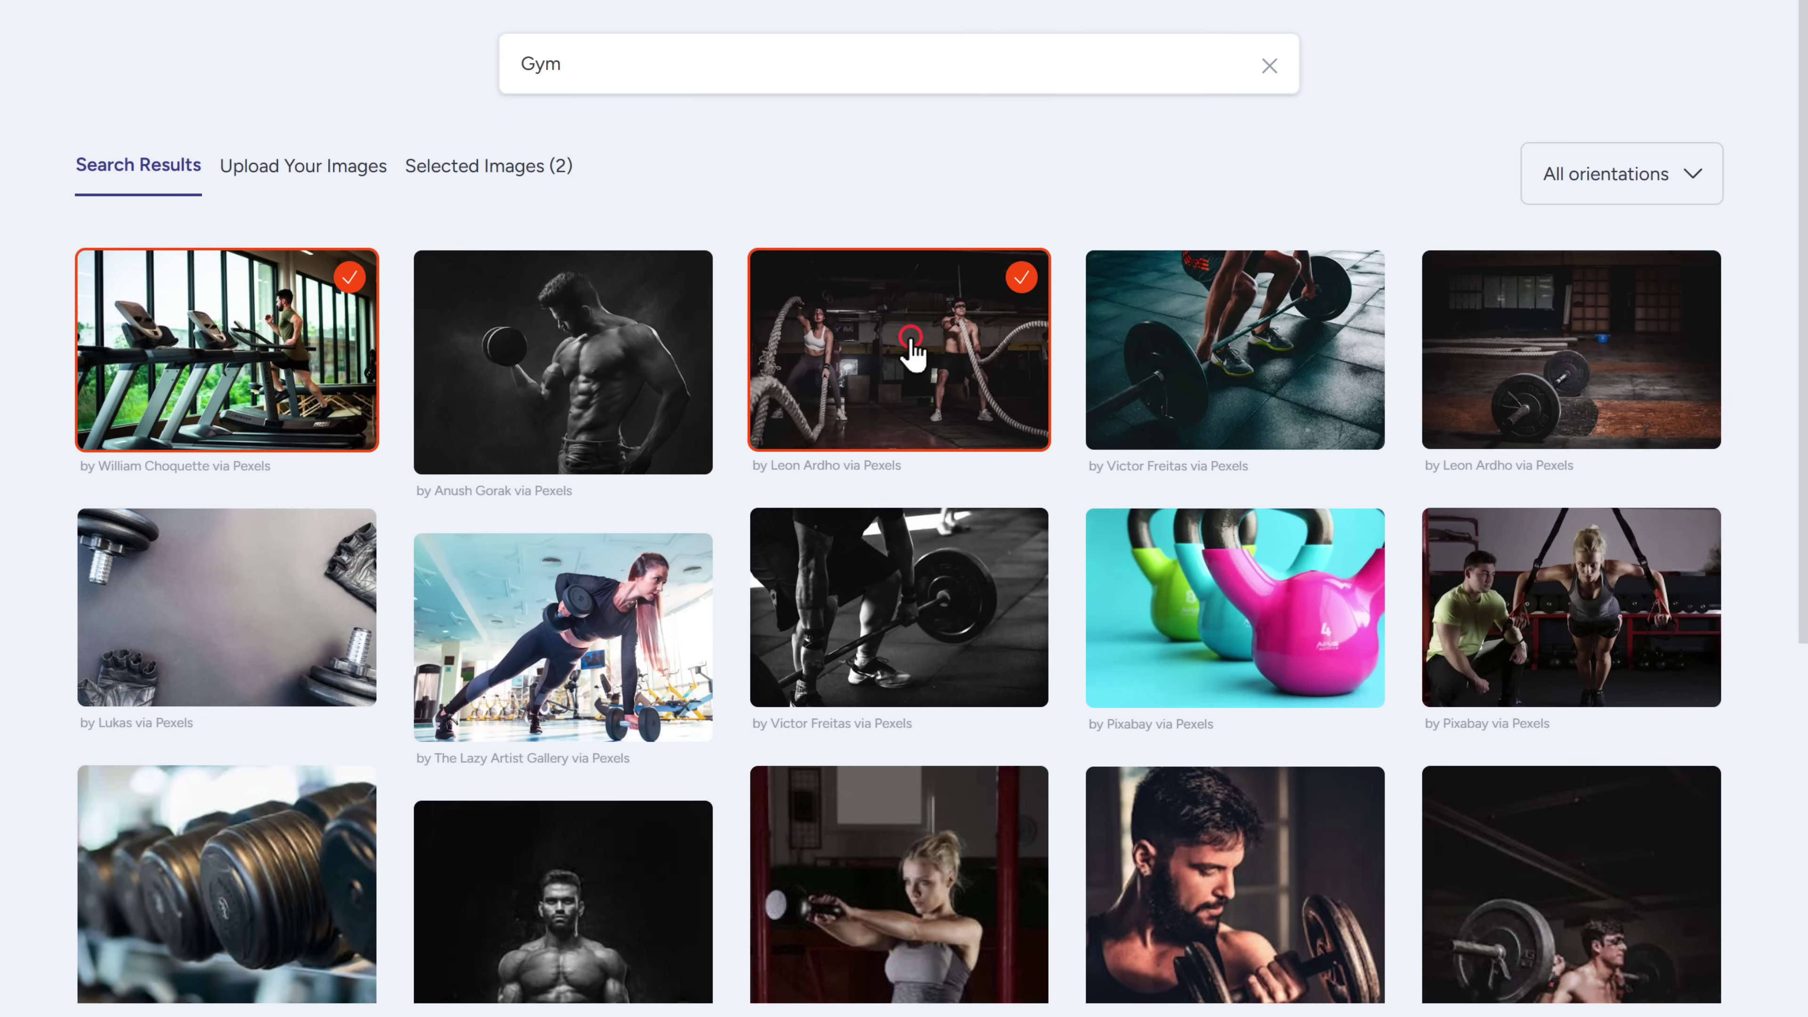
click(882, 538)
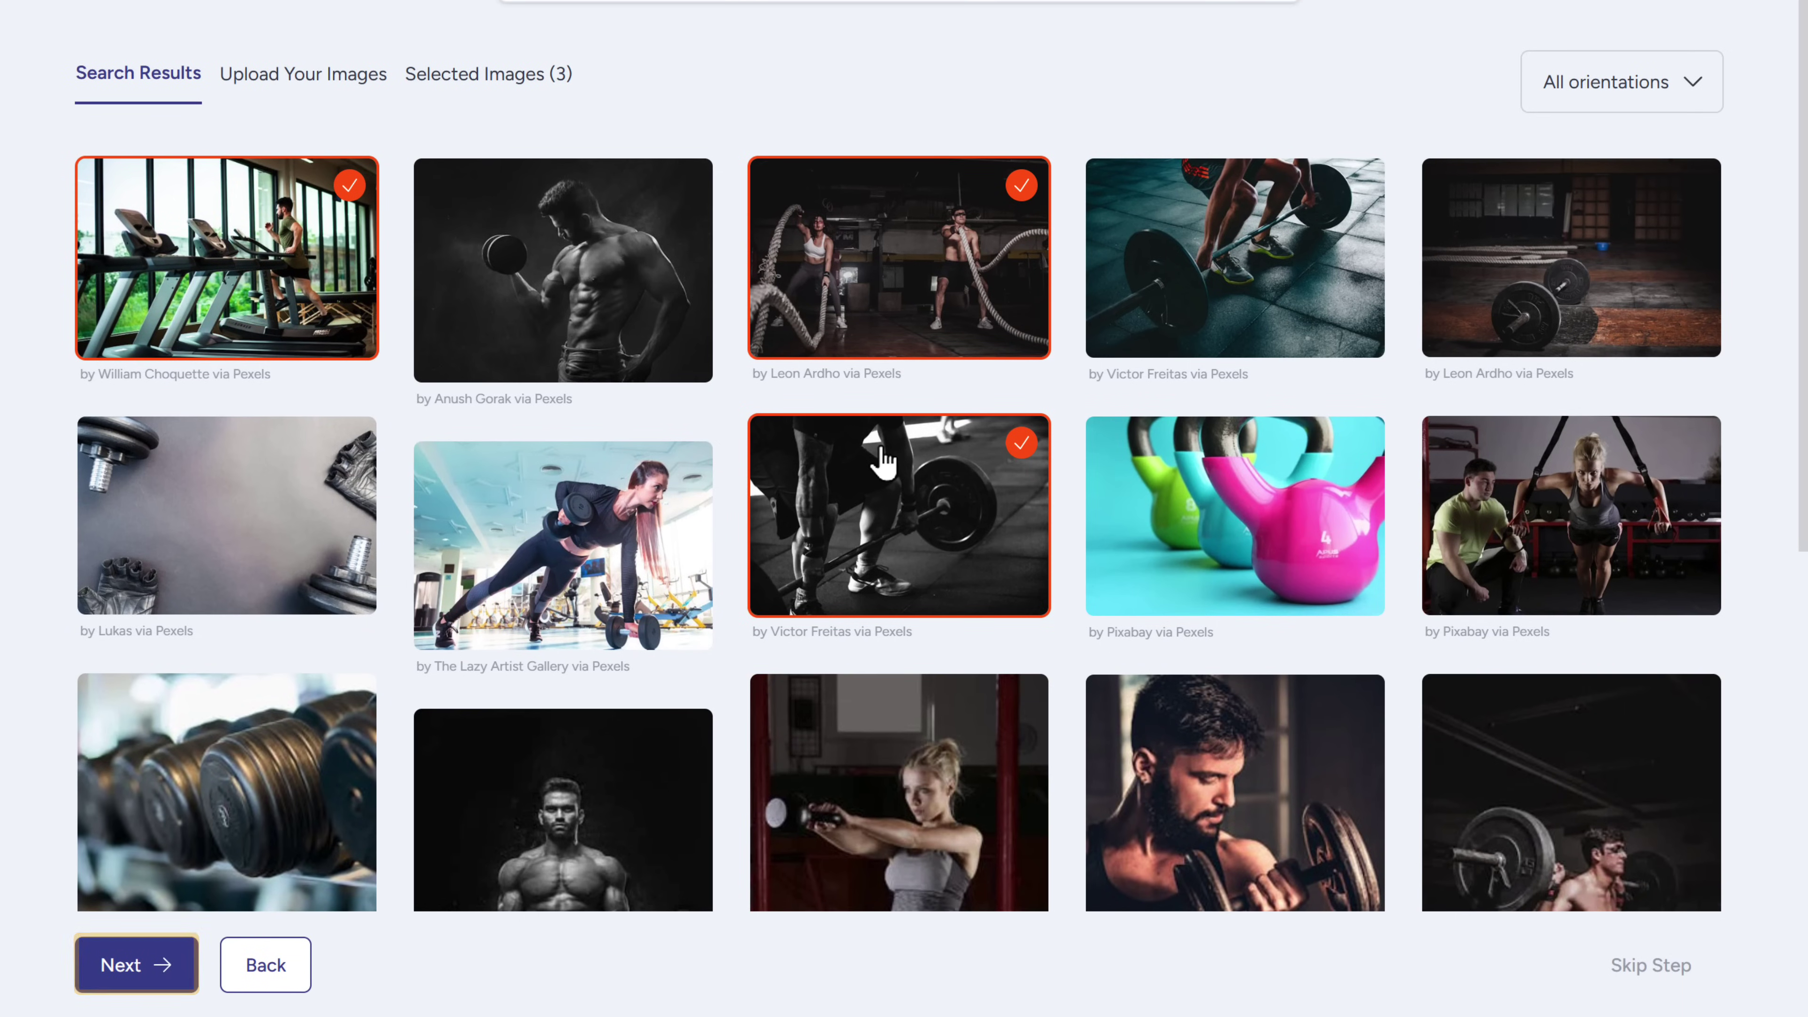
click(139, 967)
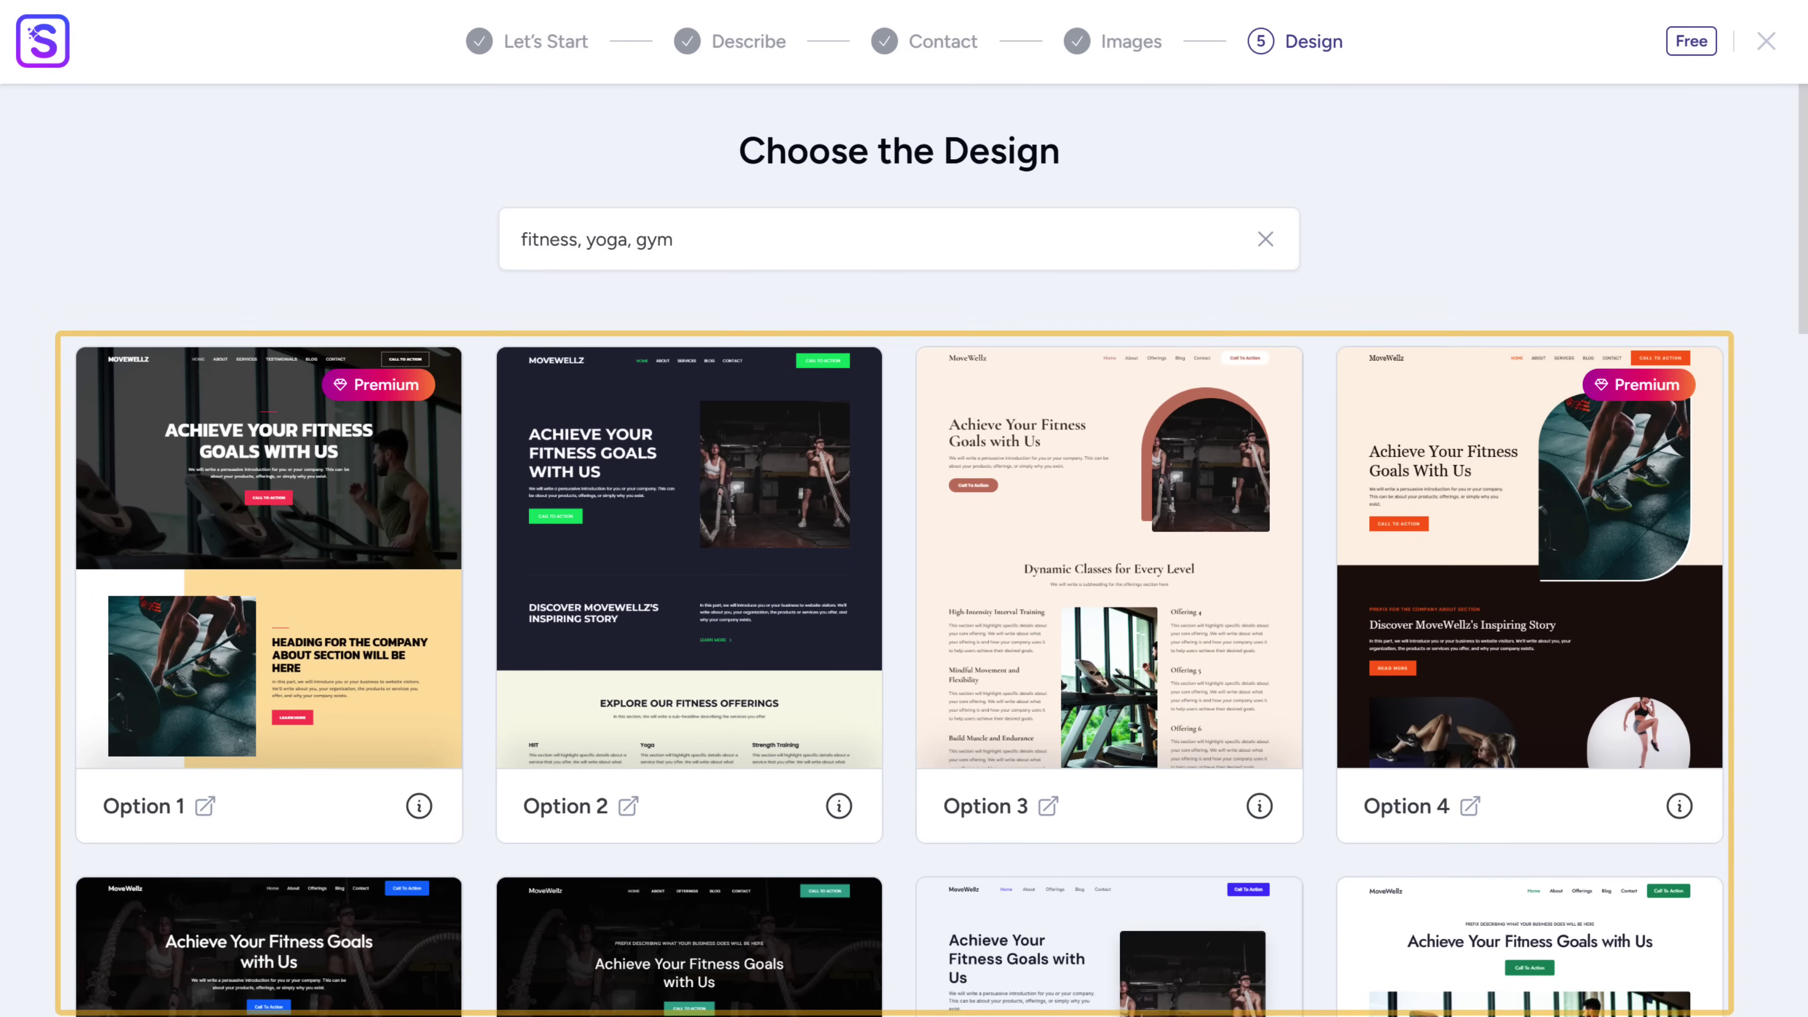
- Browse the design grid and choose the Option 5 design
scroll(904, 542, down, 15)
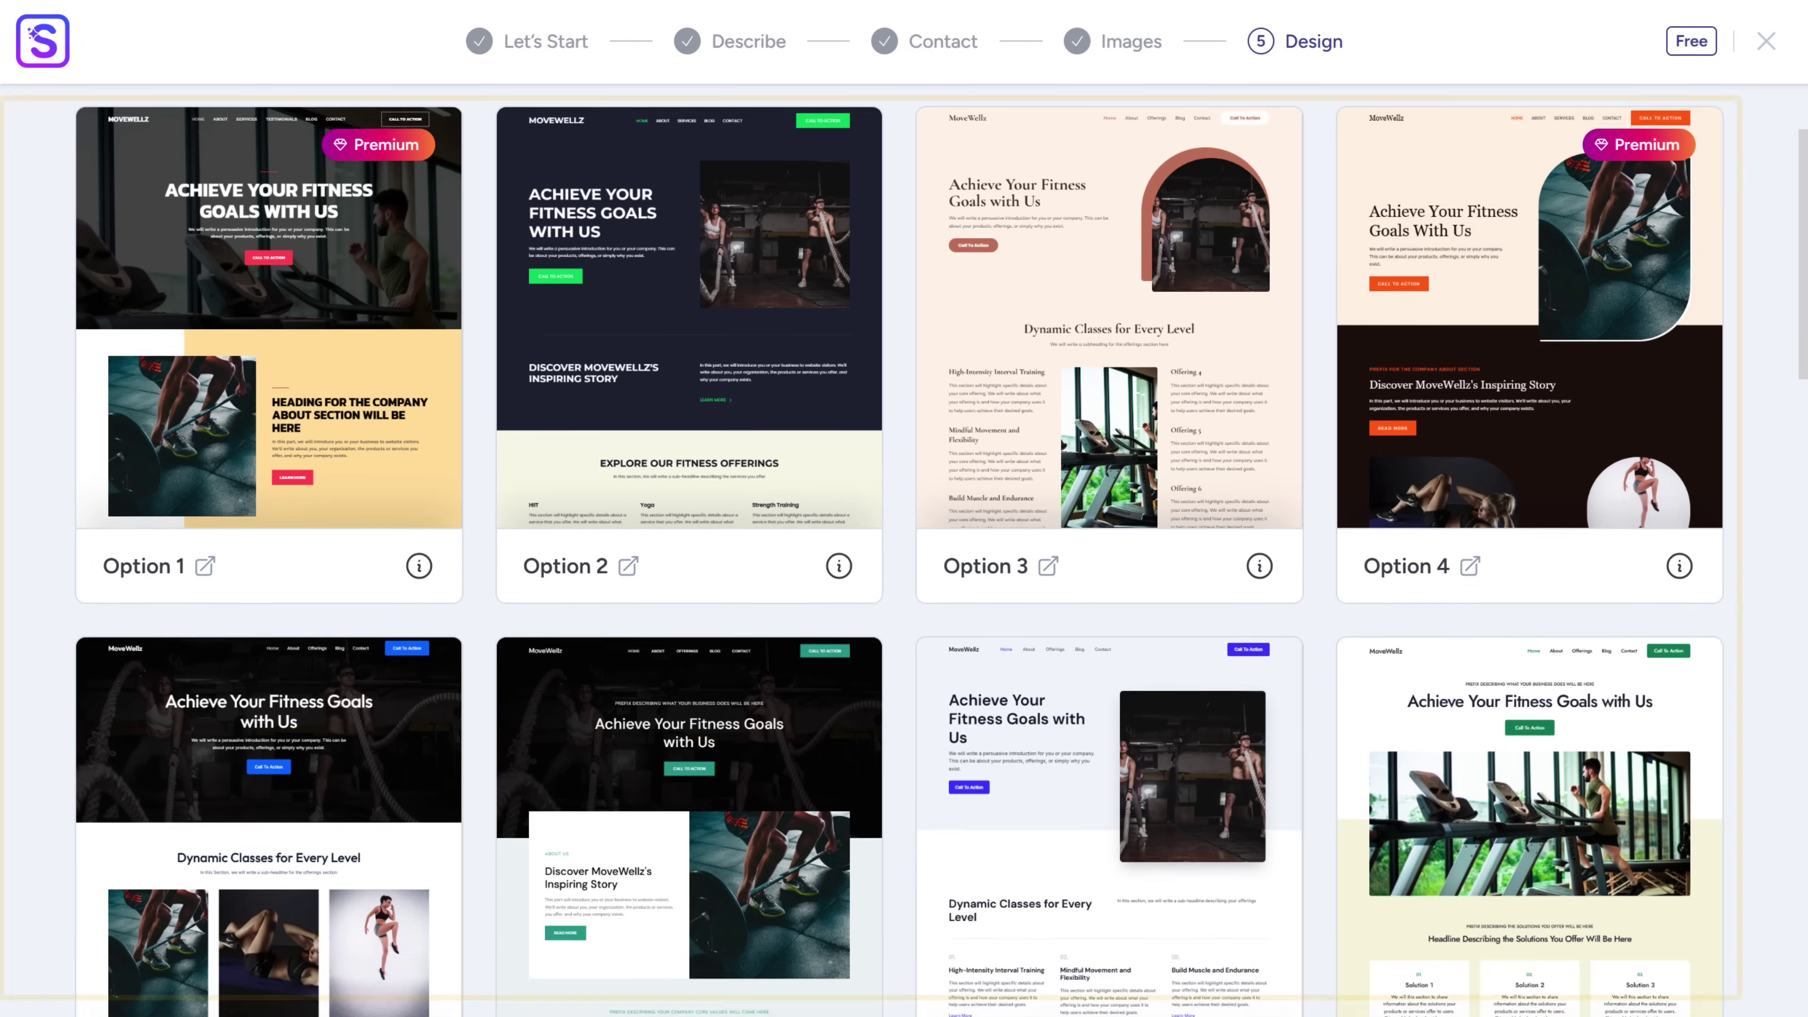
scroll(904, 509, down, 20)
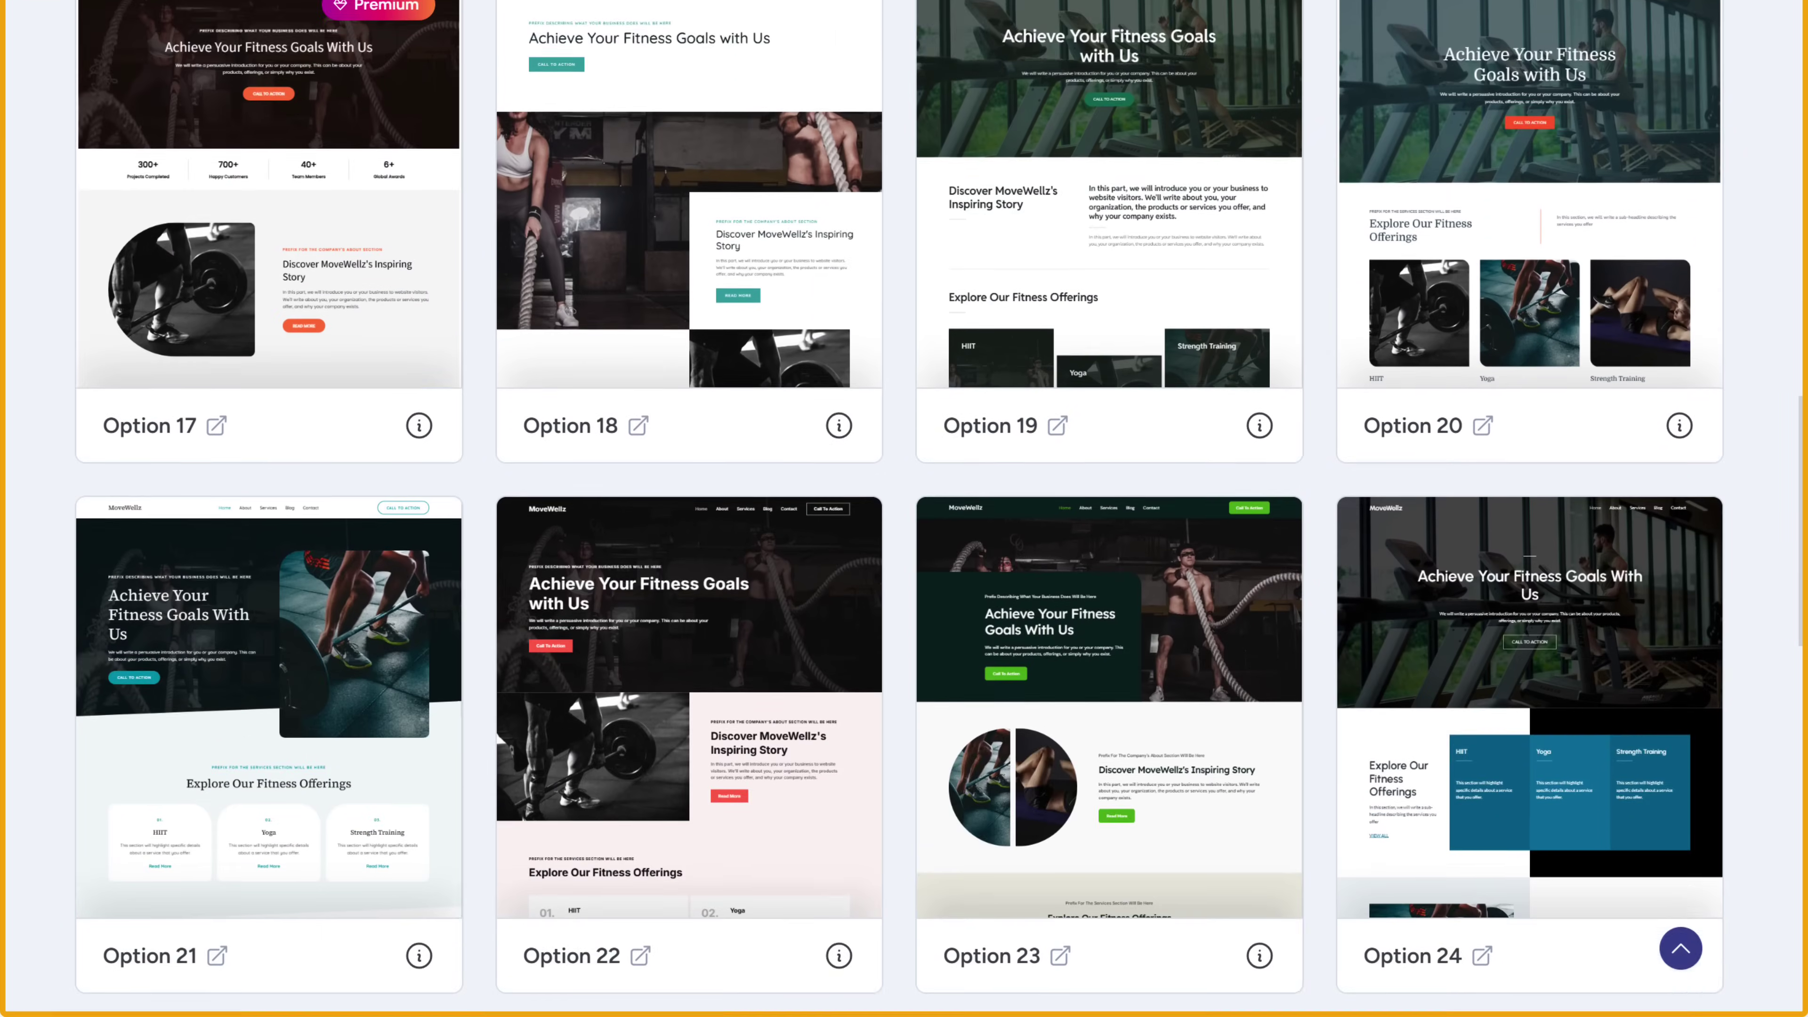
scroll(117, 967, down, 10)
scroll(117, 967, up, 20)
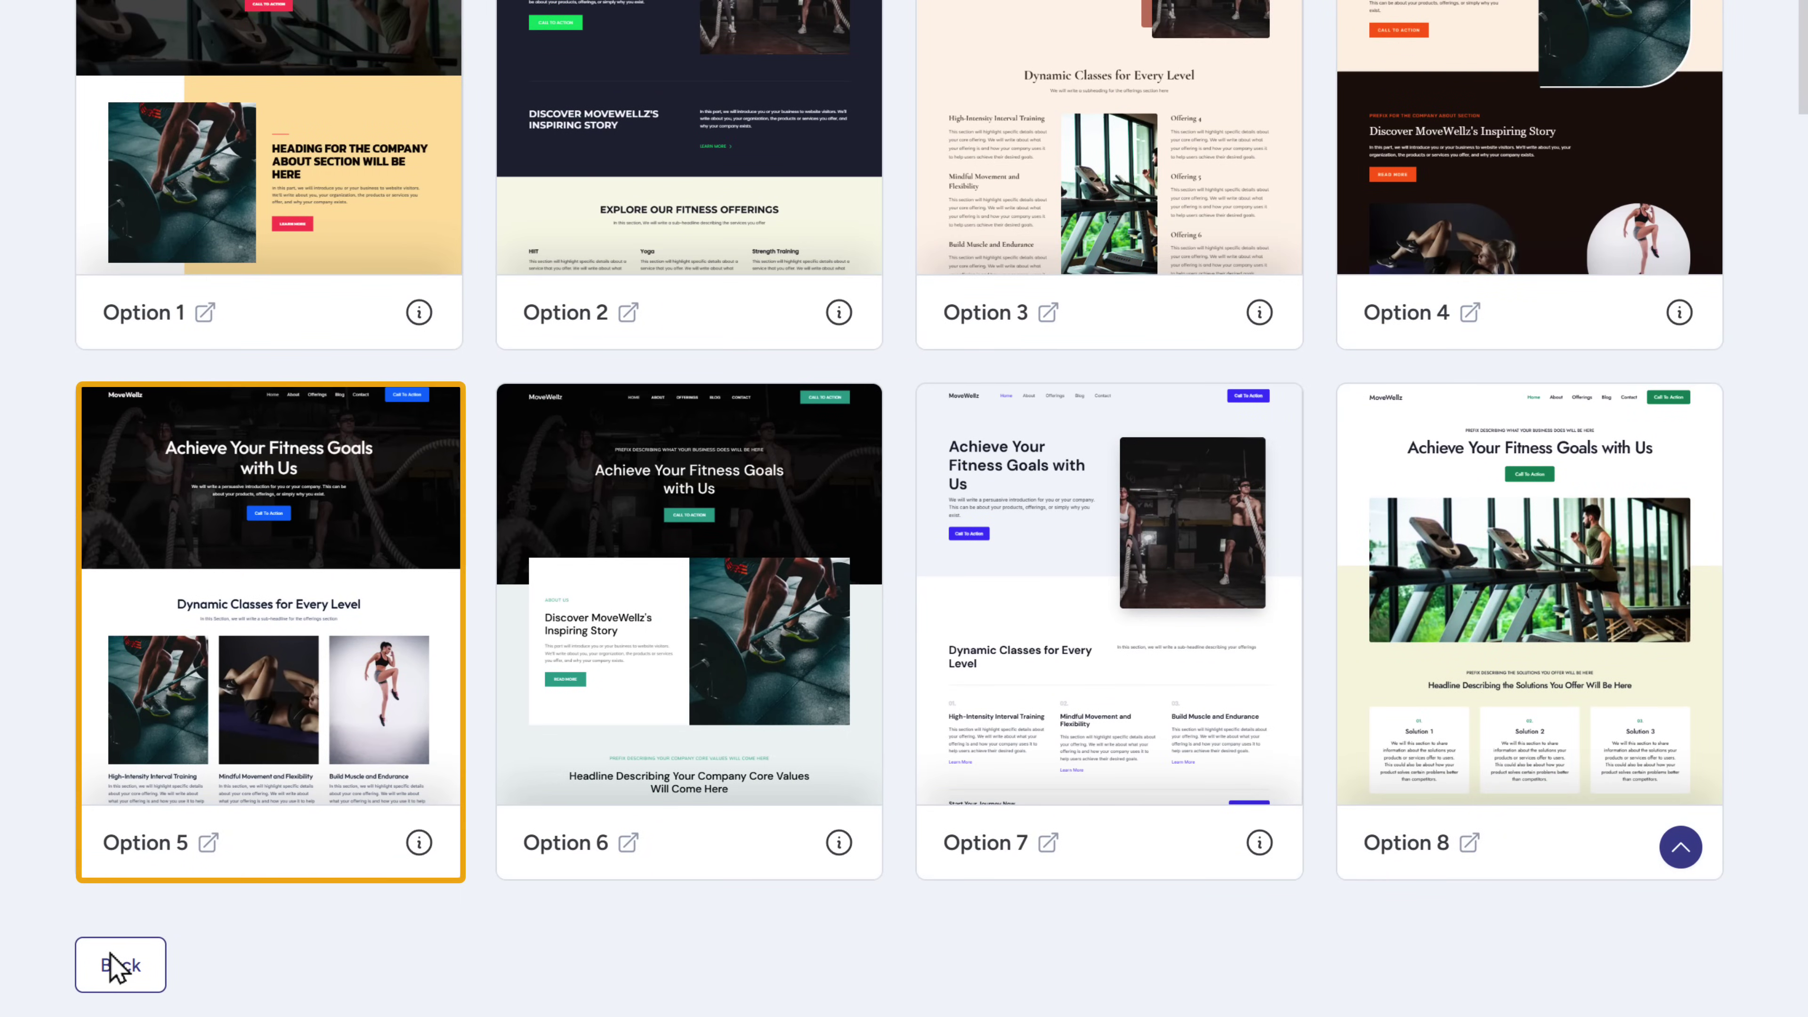
click(212, 697)
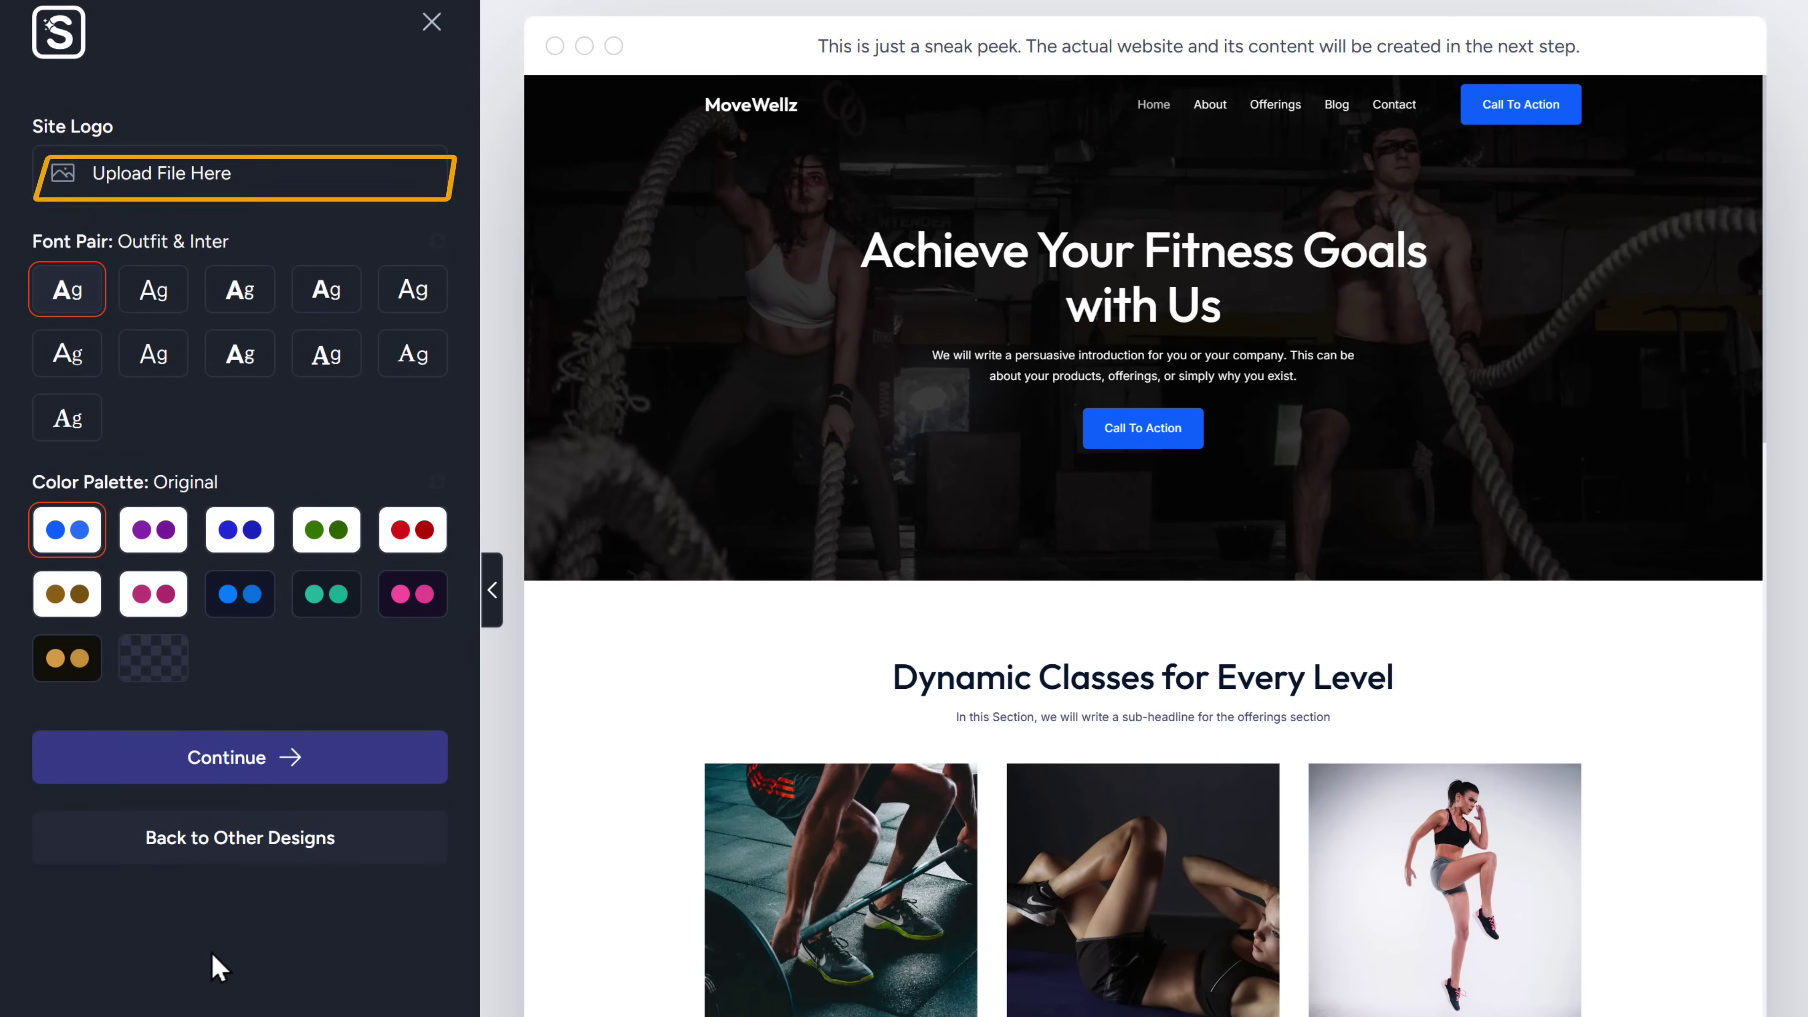
- Upload the gym logo at 133 px width and use the Outfit & Inter font pair
click(137, 183)
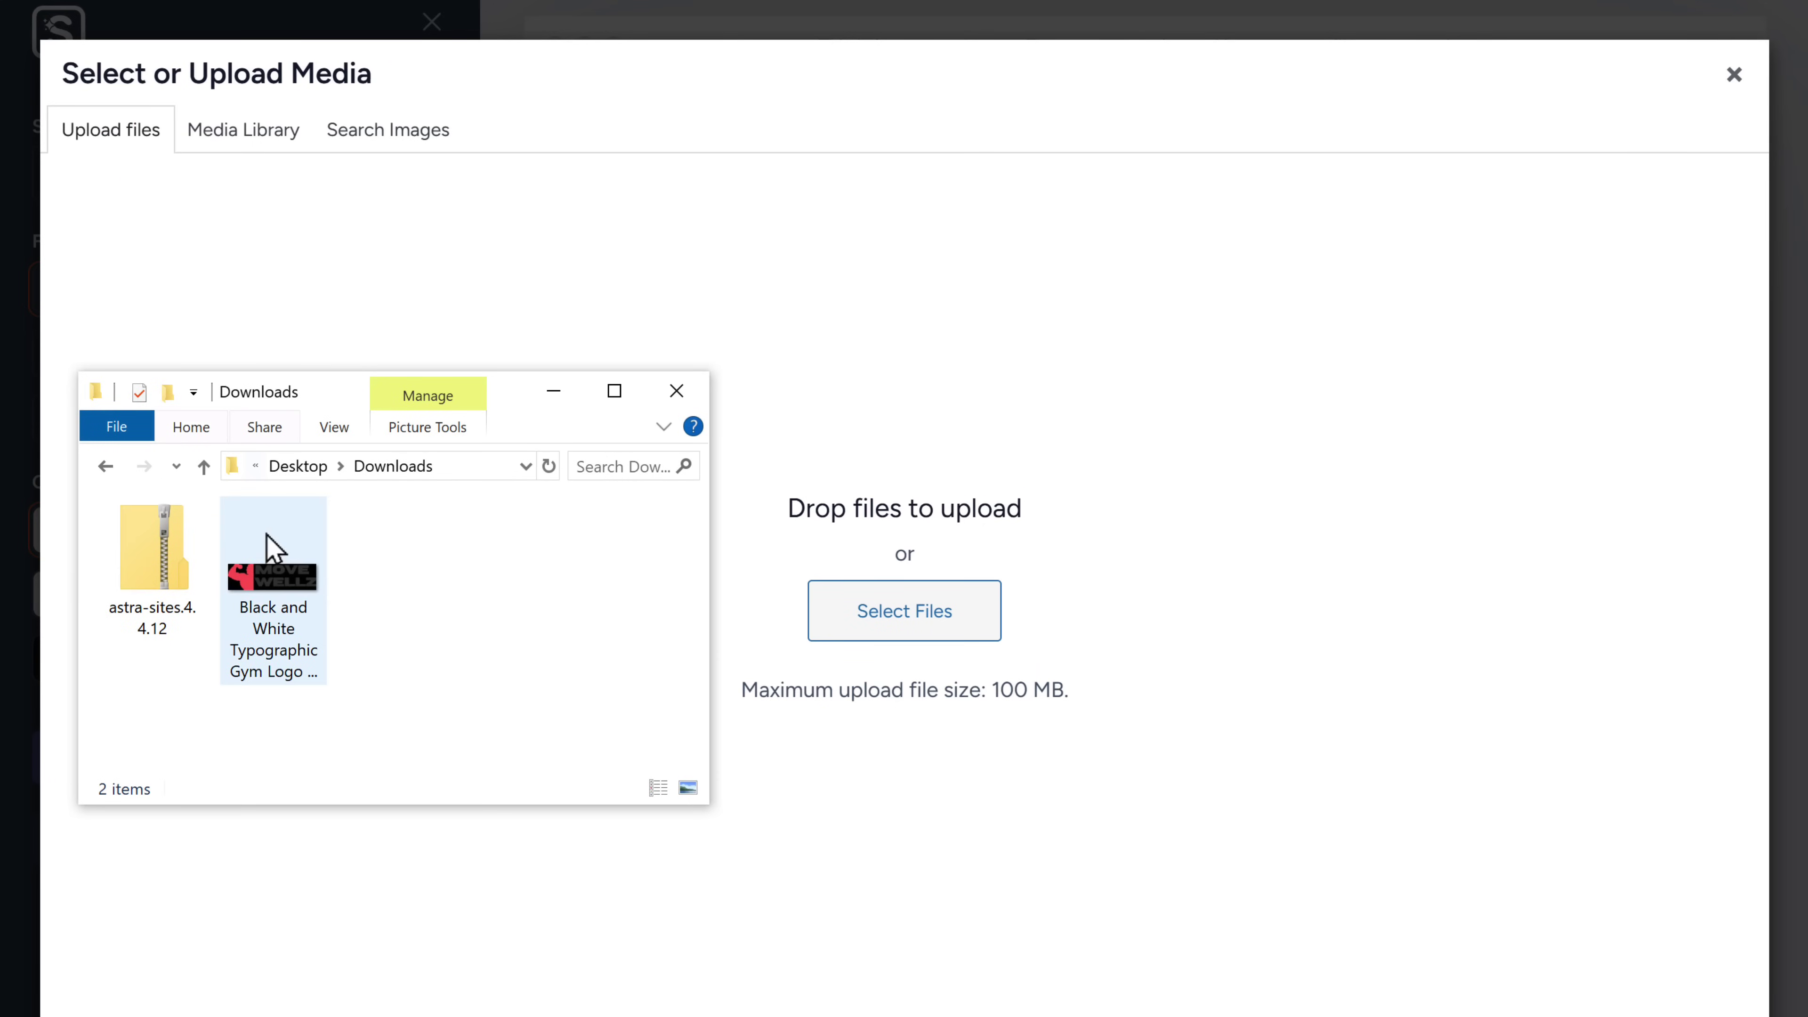
drag(270, 554, 824, 618)
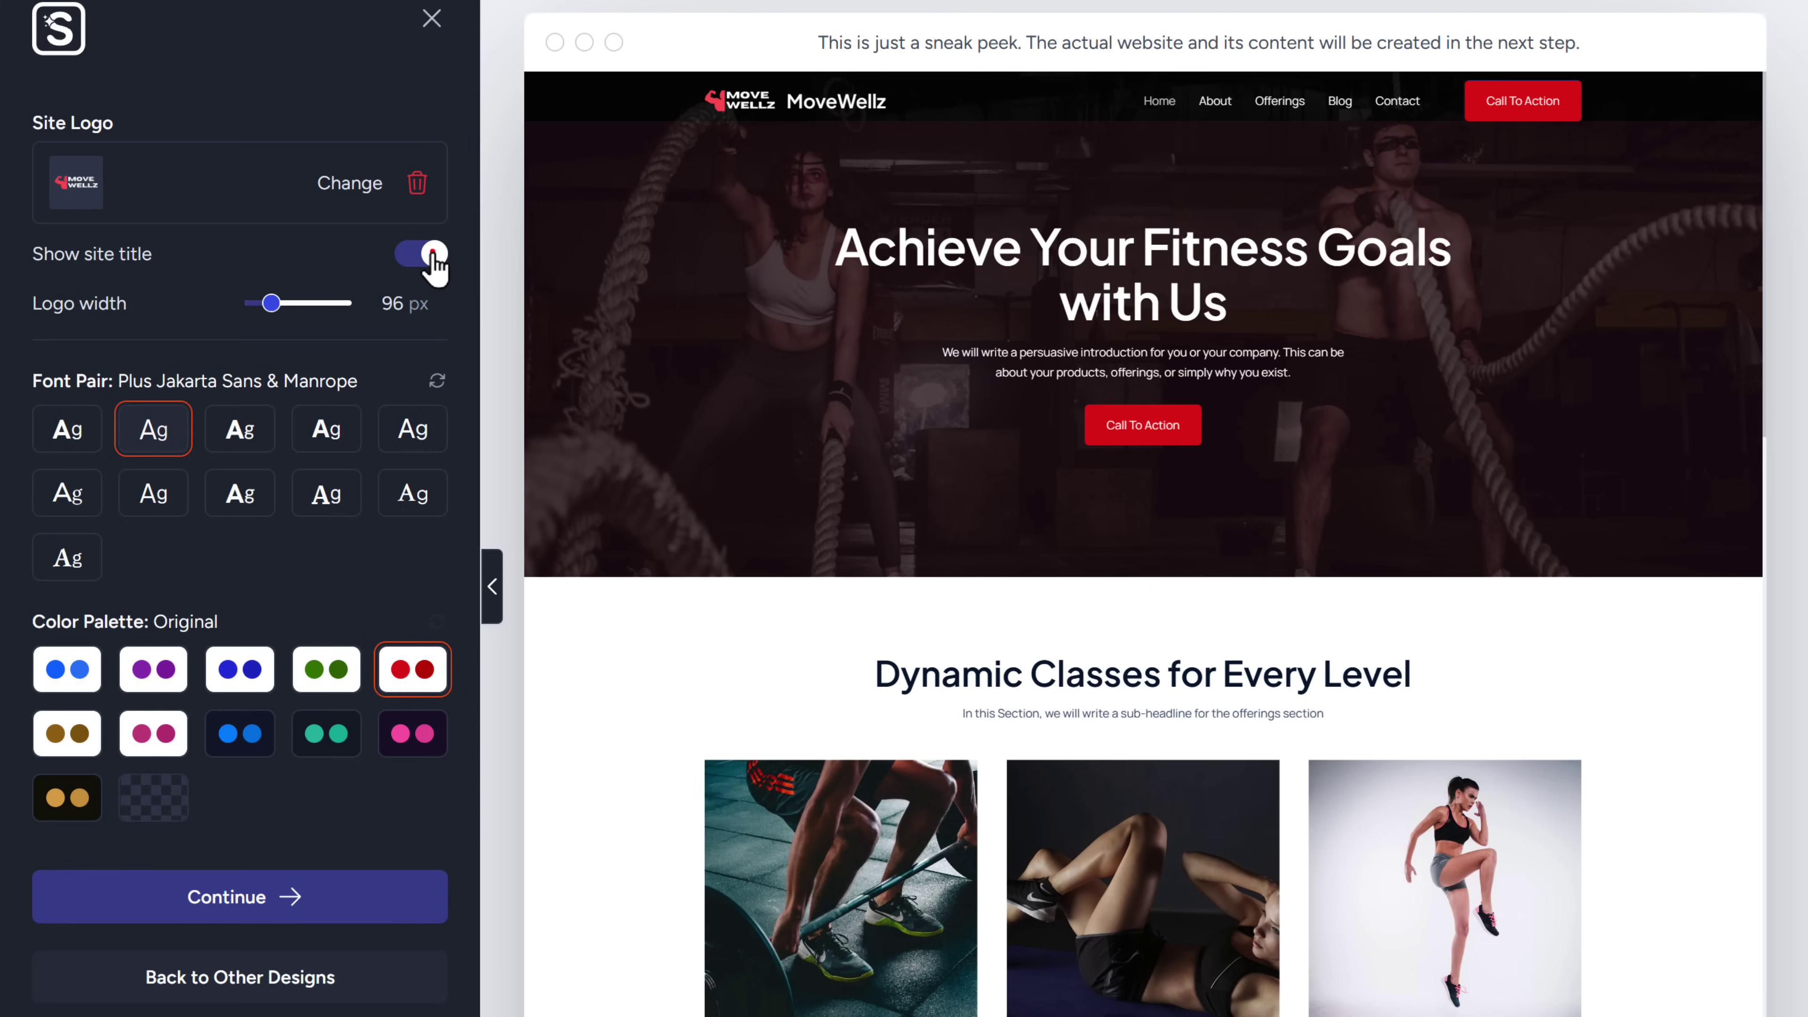
drag(270, 311, 292, 315)
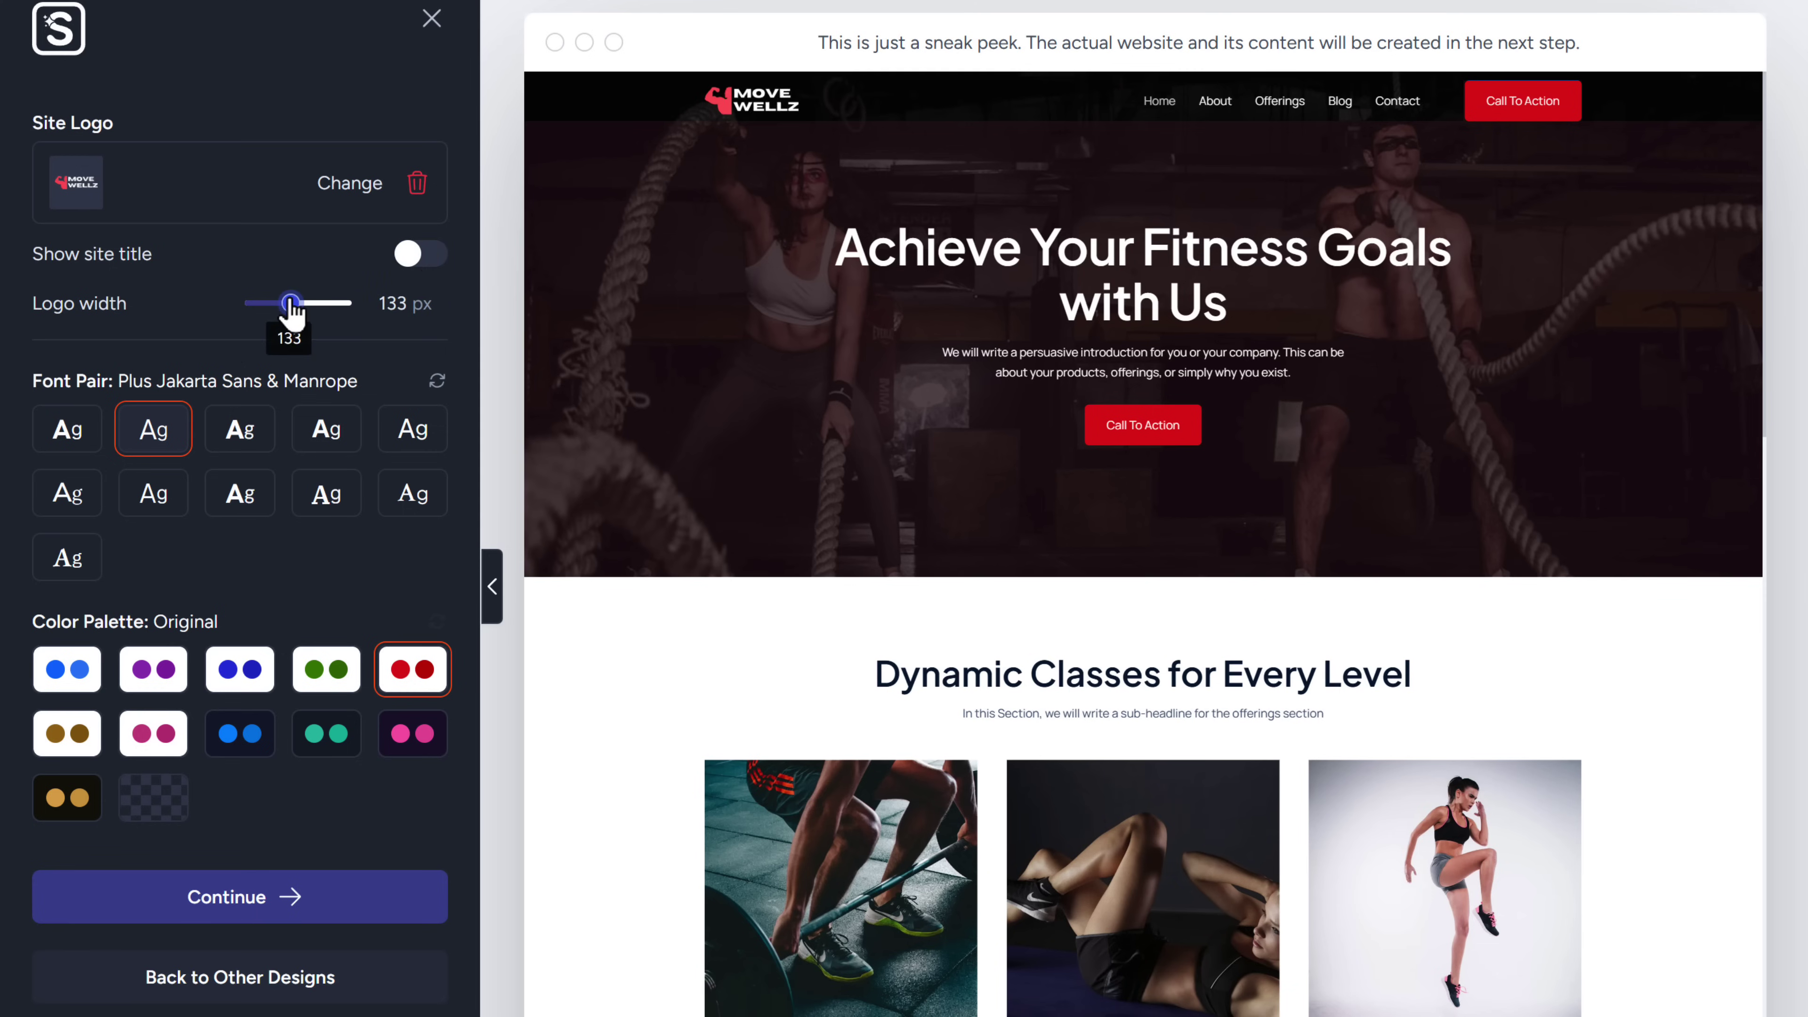
click(65, 439)
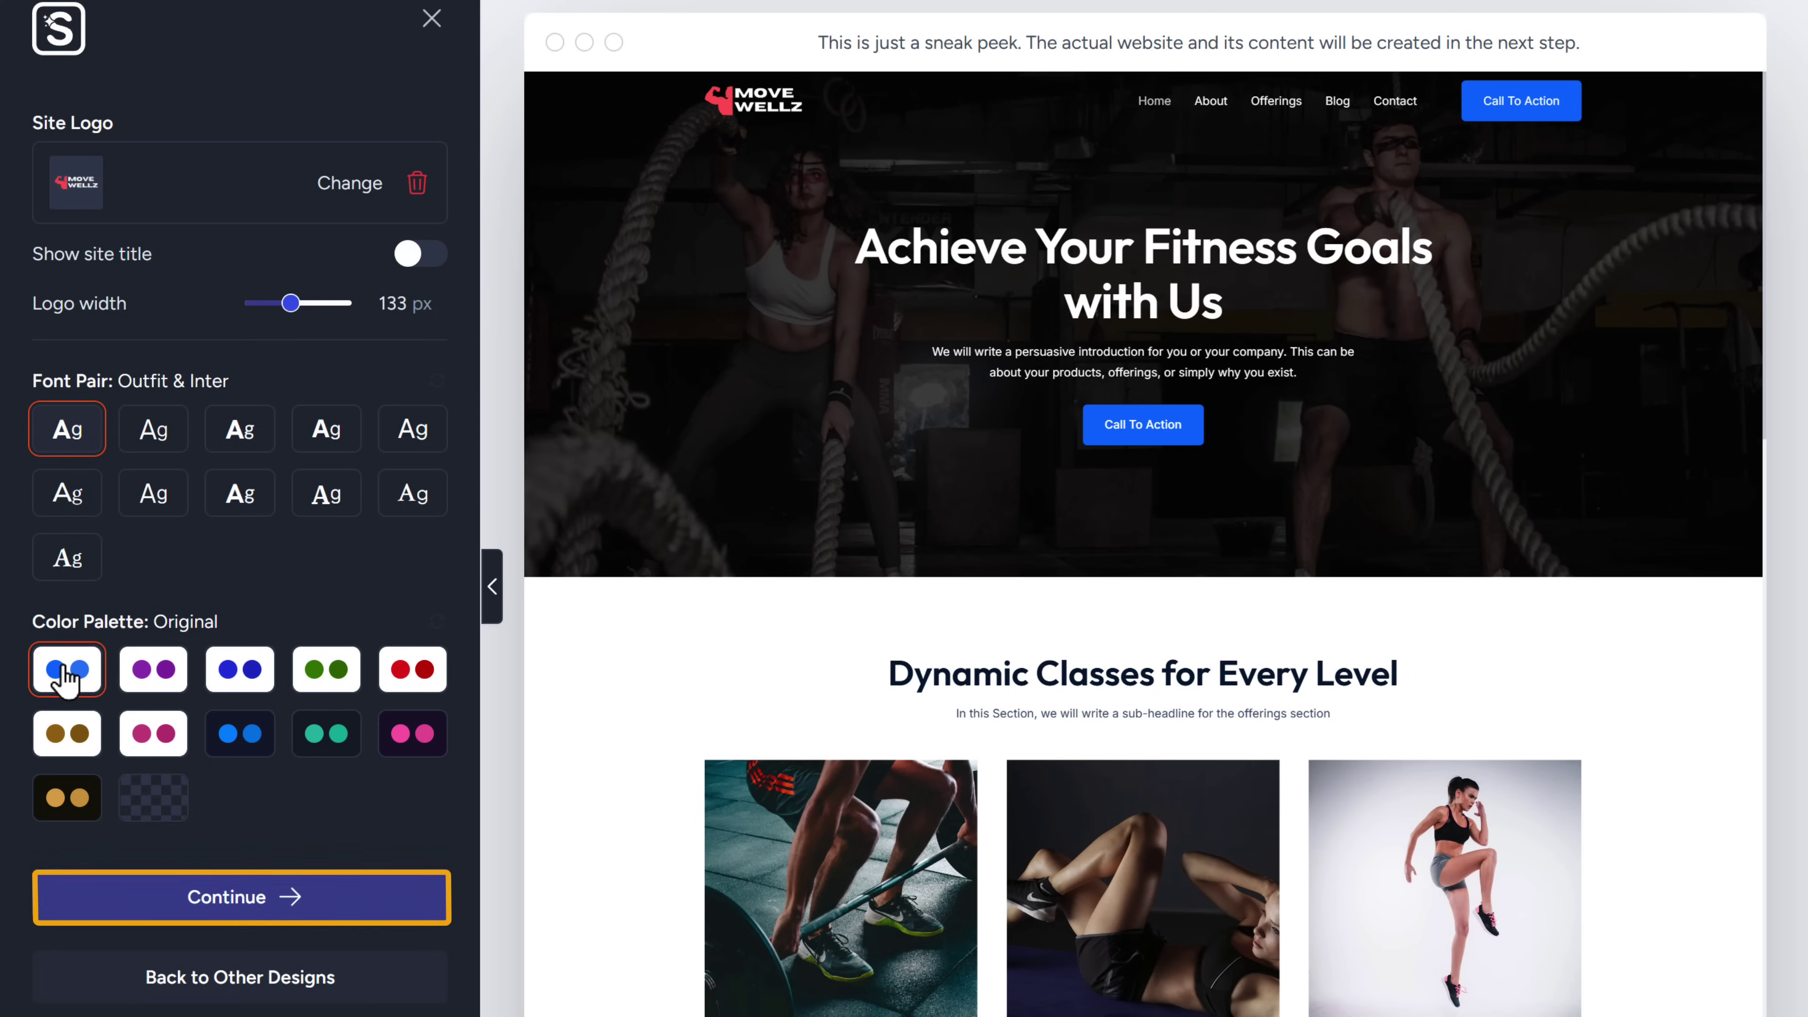
click(219, 903)
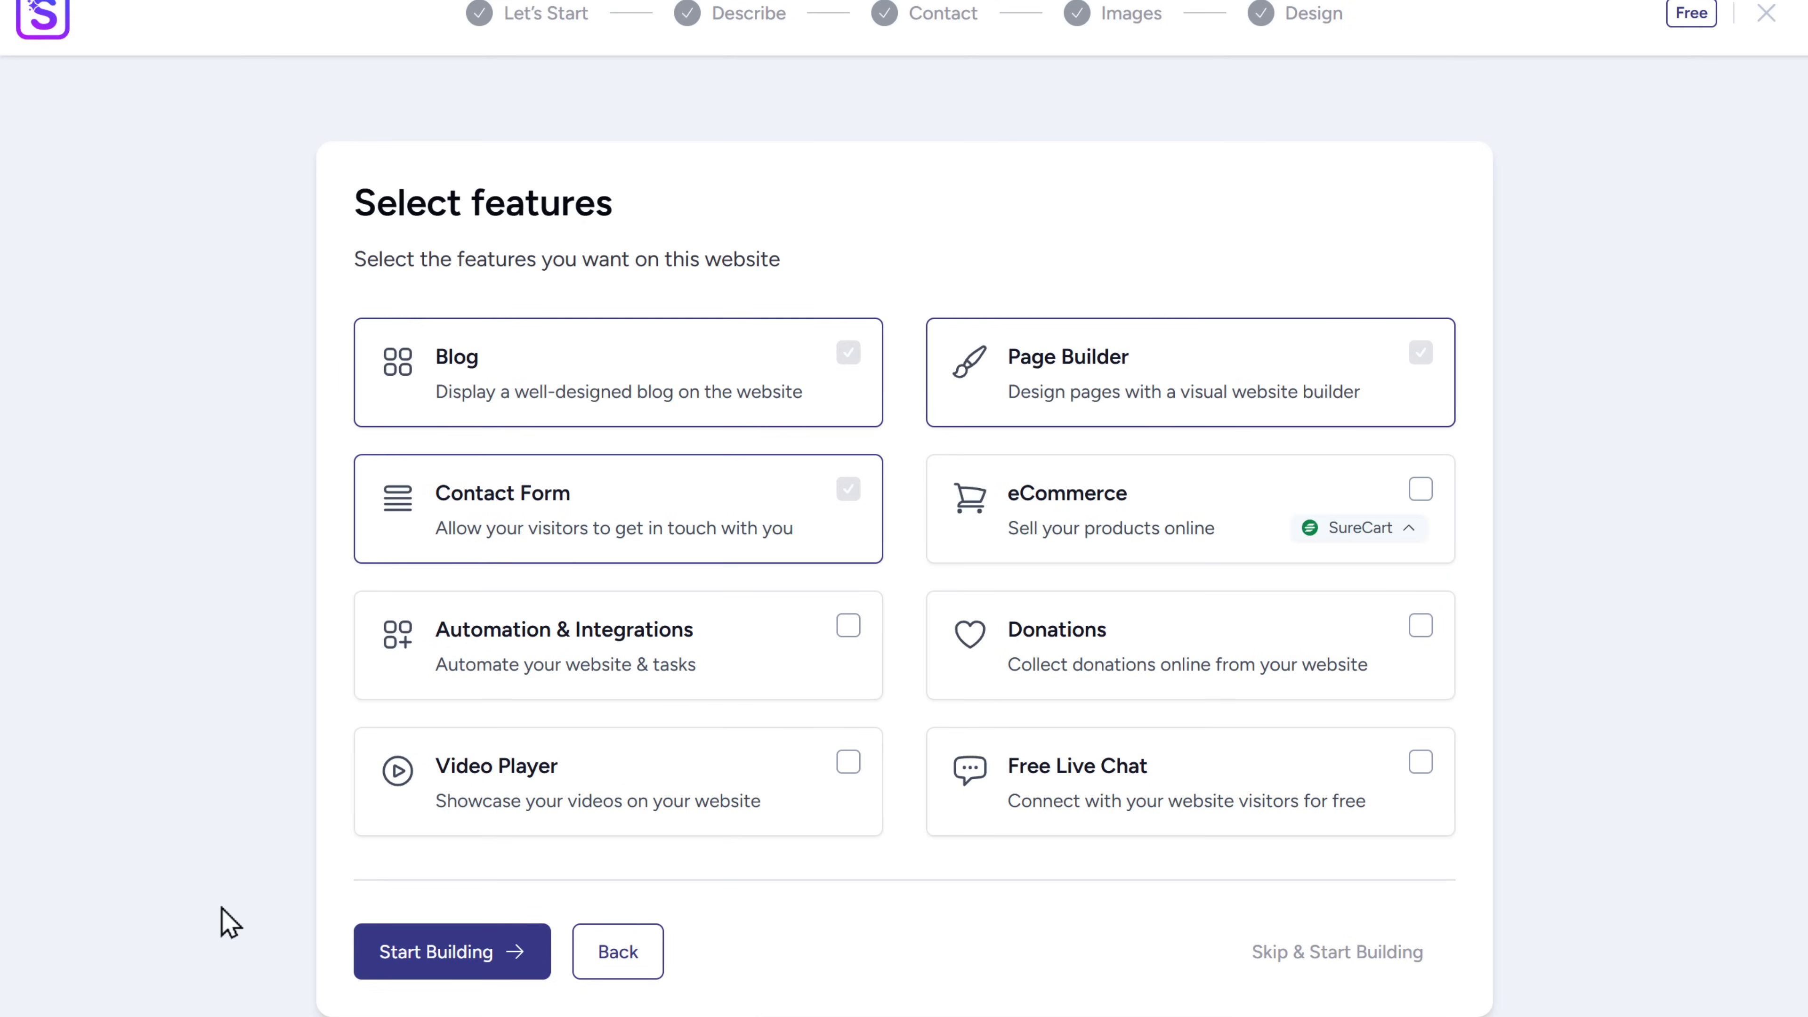
- Build the site and scroll through the generated MoveWellz homepage with its HIIT, Yoga and Strength Training cards
click(452, 968)
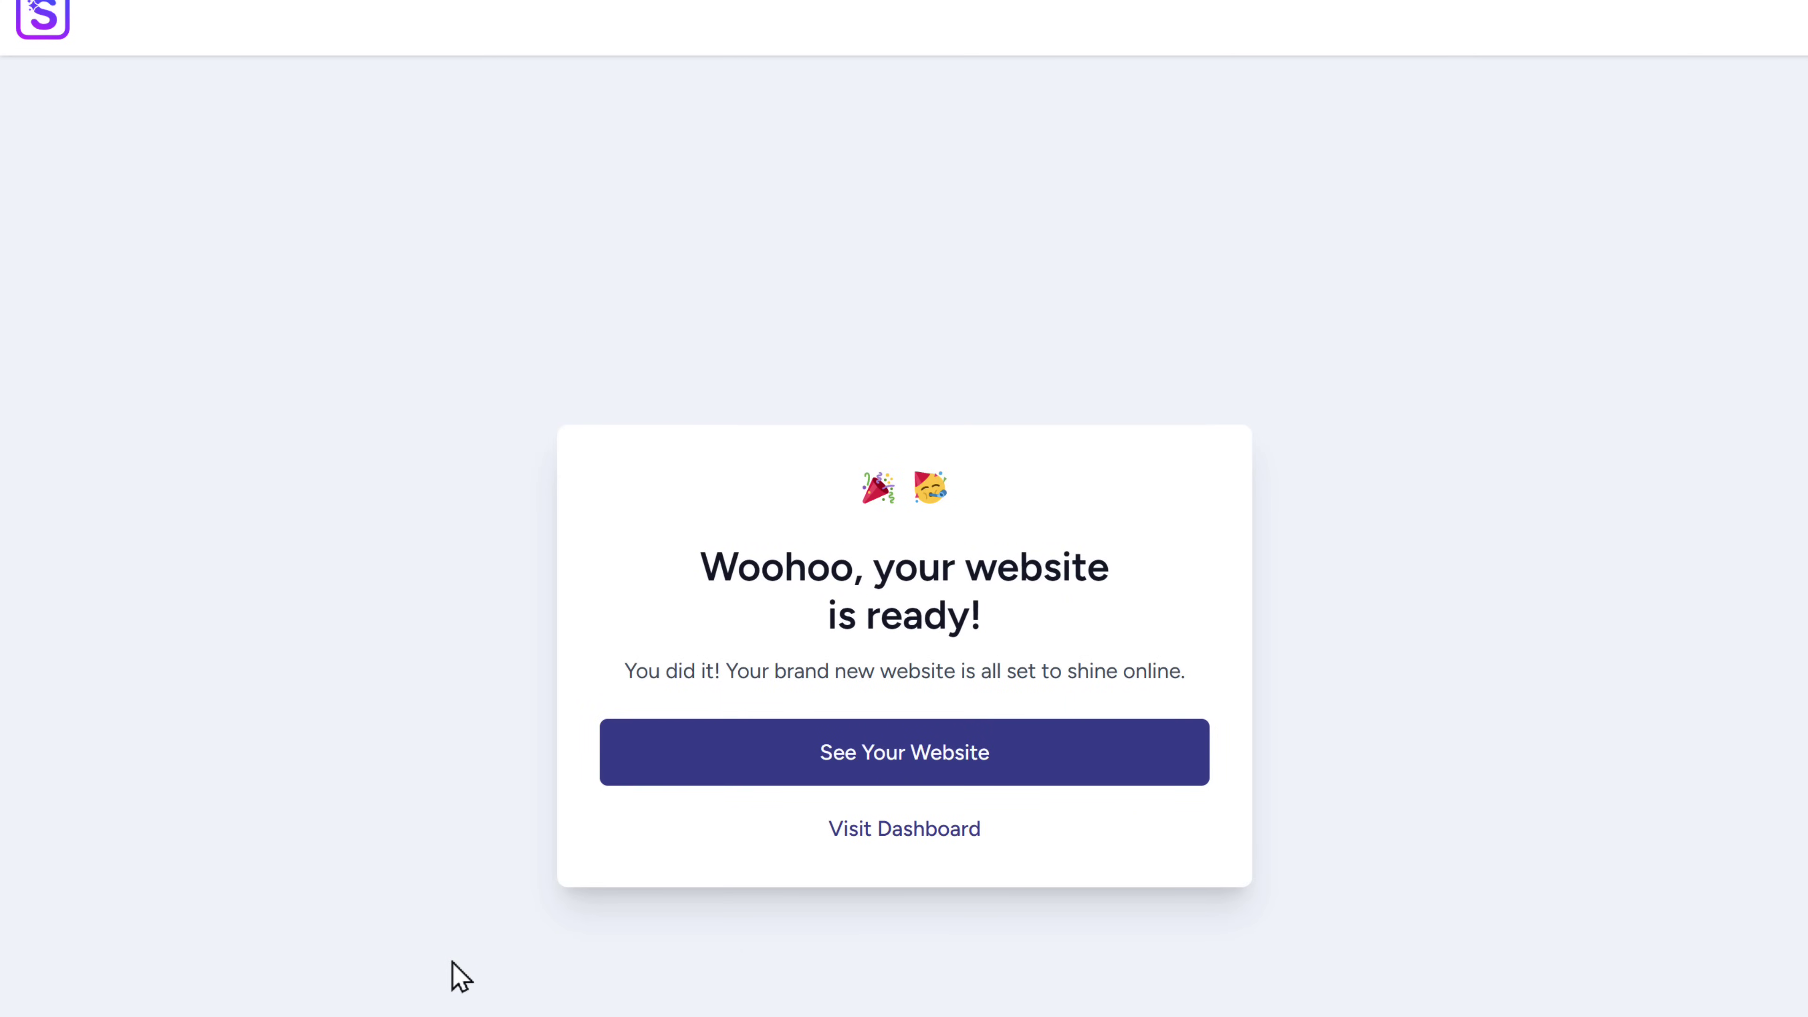
click(934, 760)
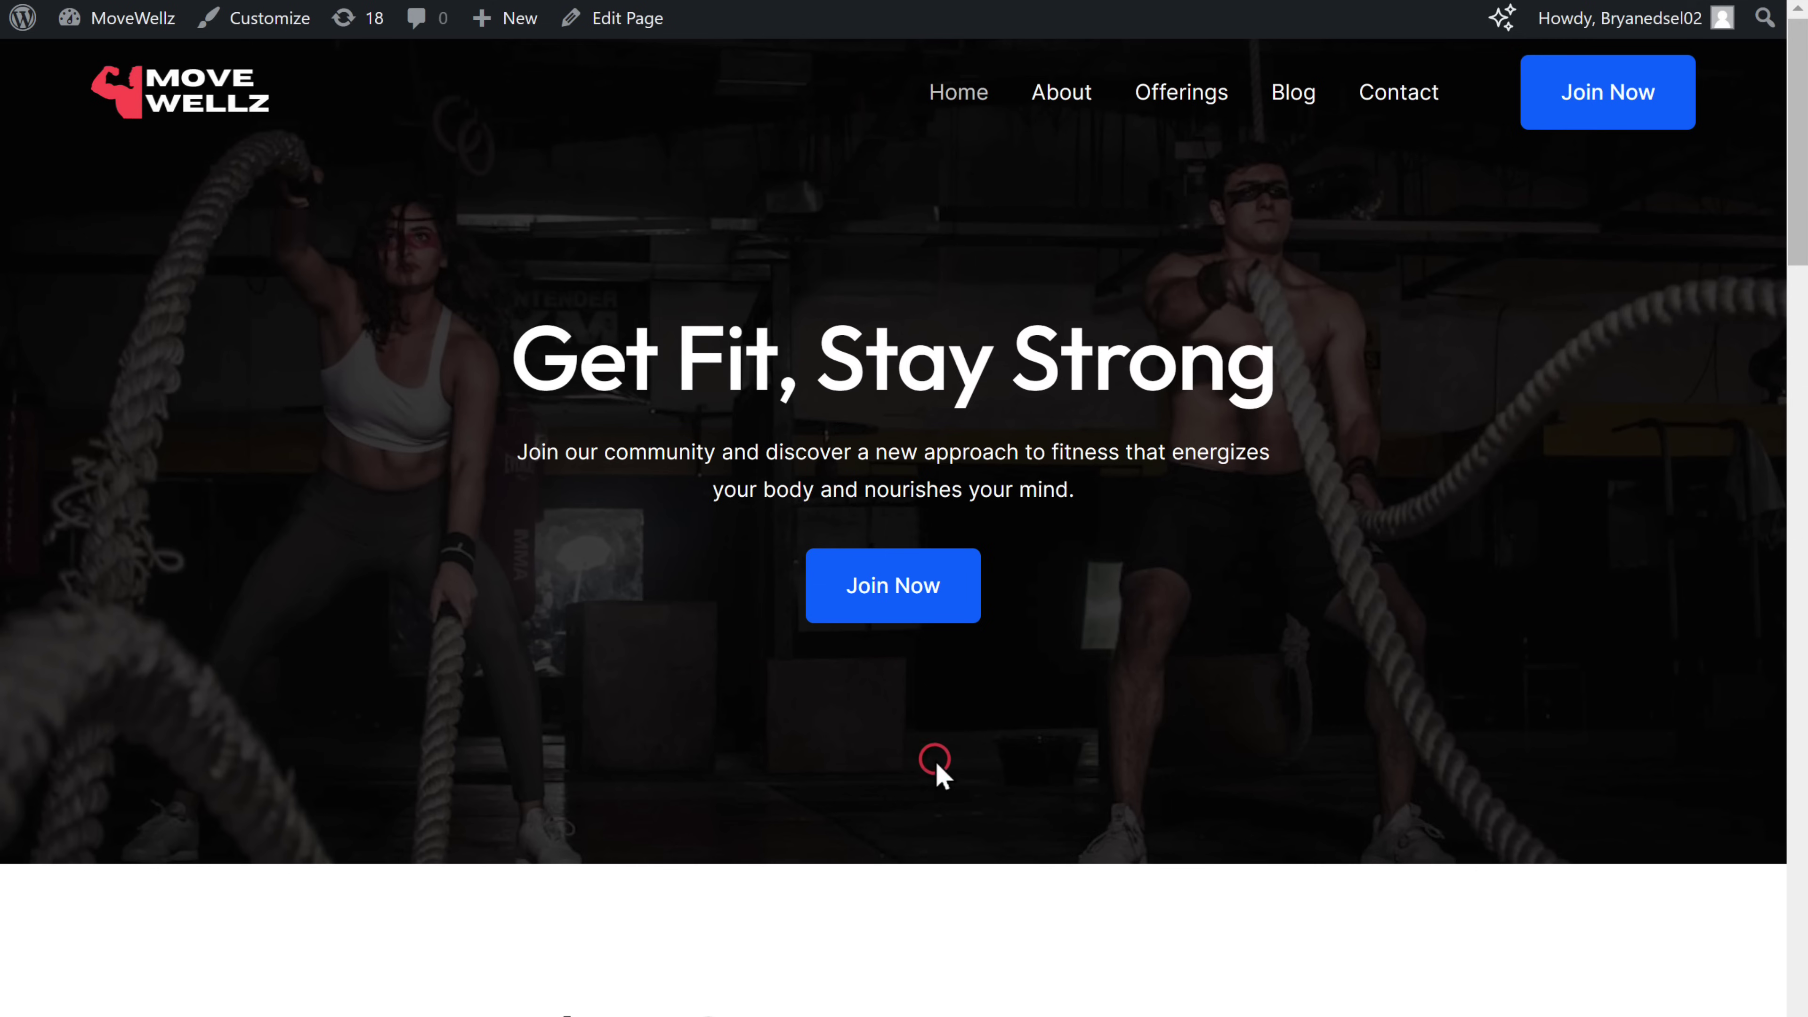
scroll(936, 761, down, 10)
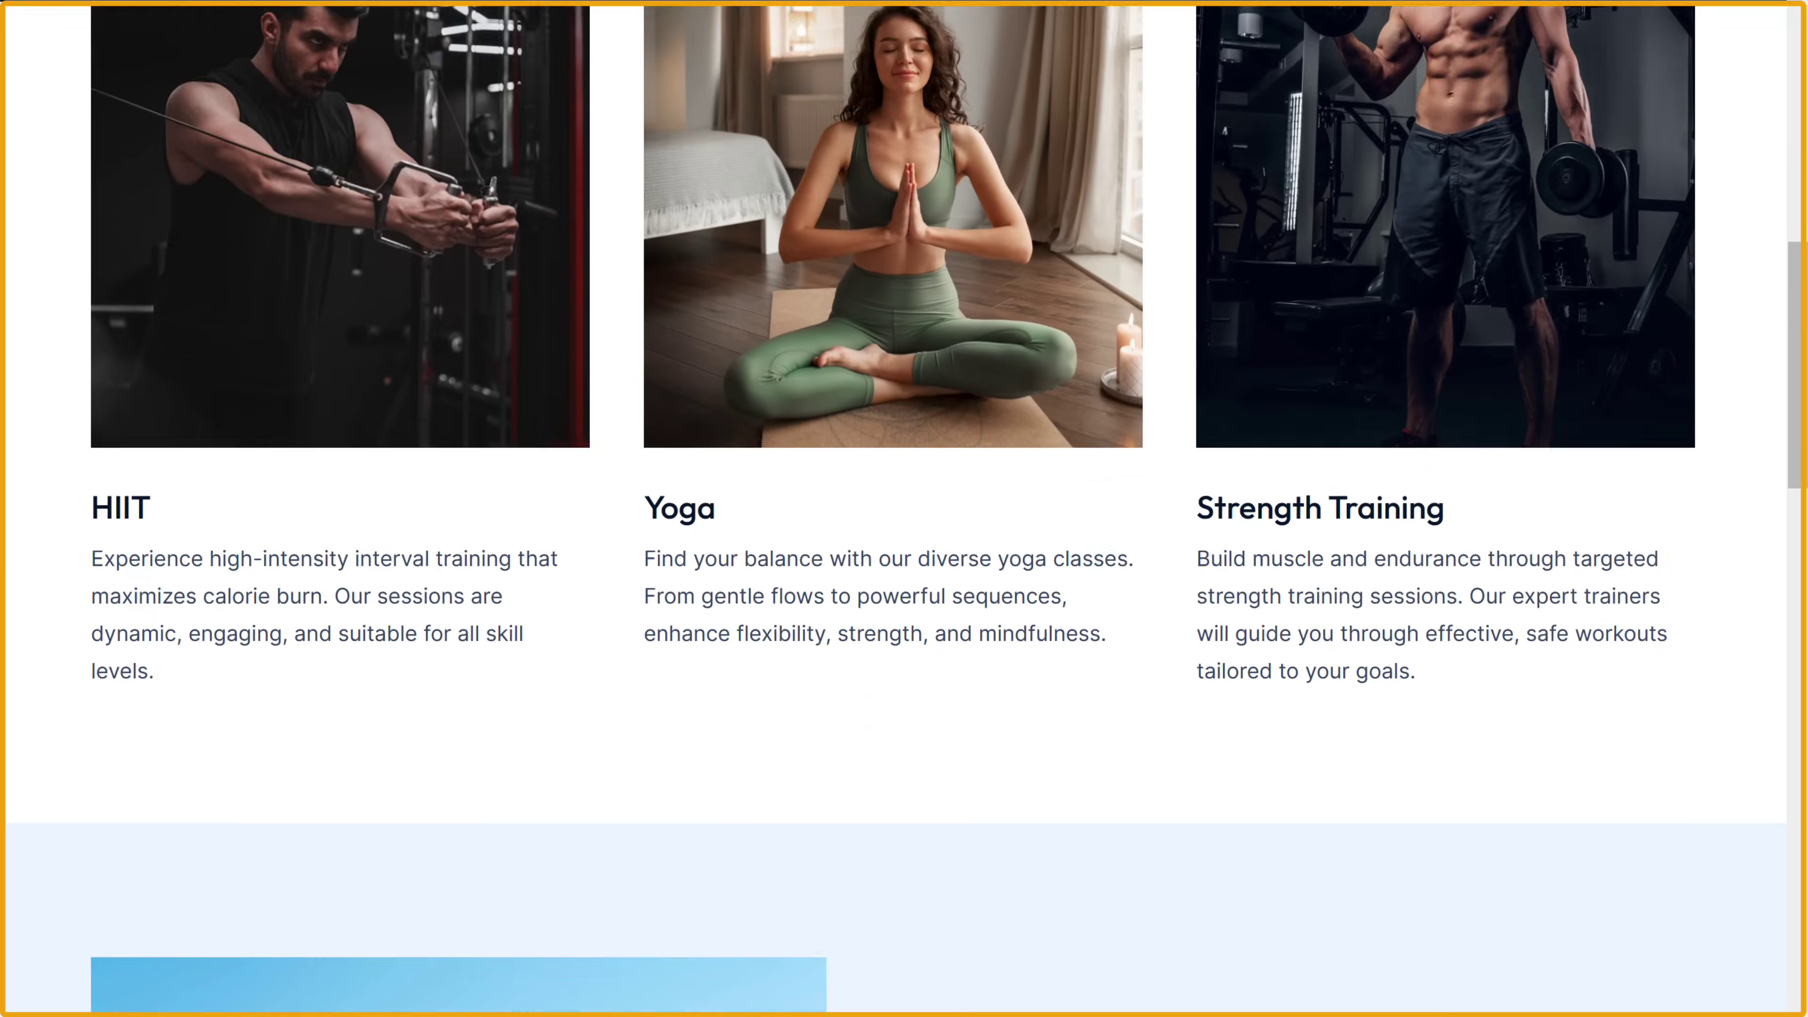
scroll(904, 509, down, 15)
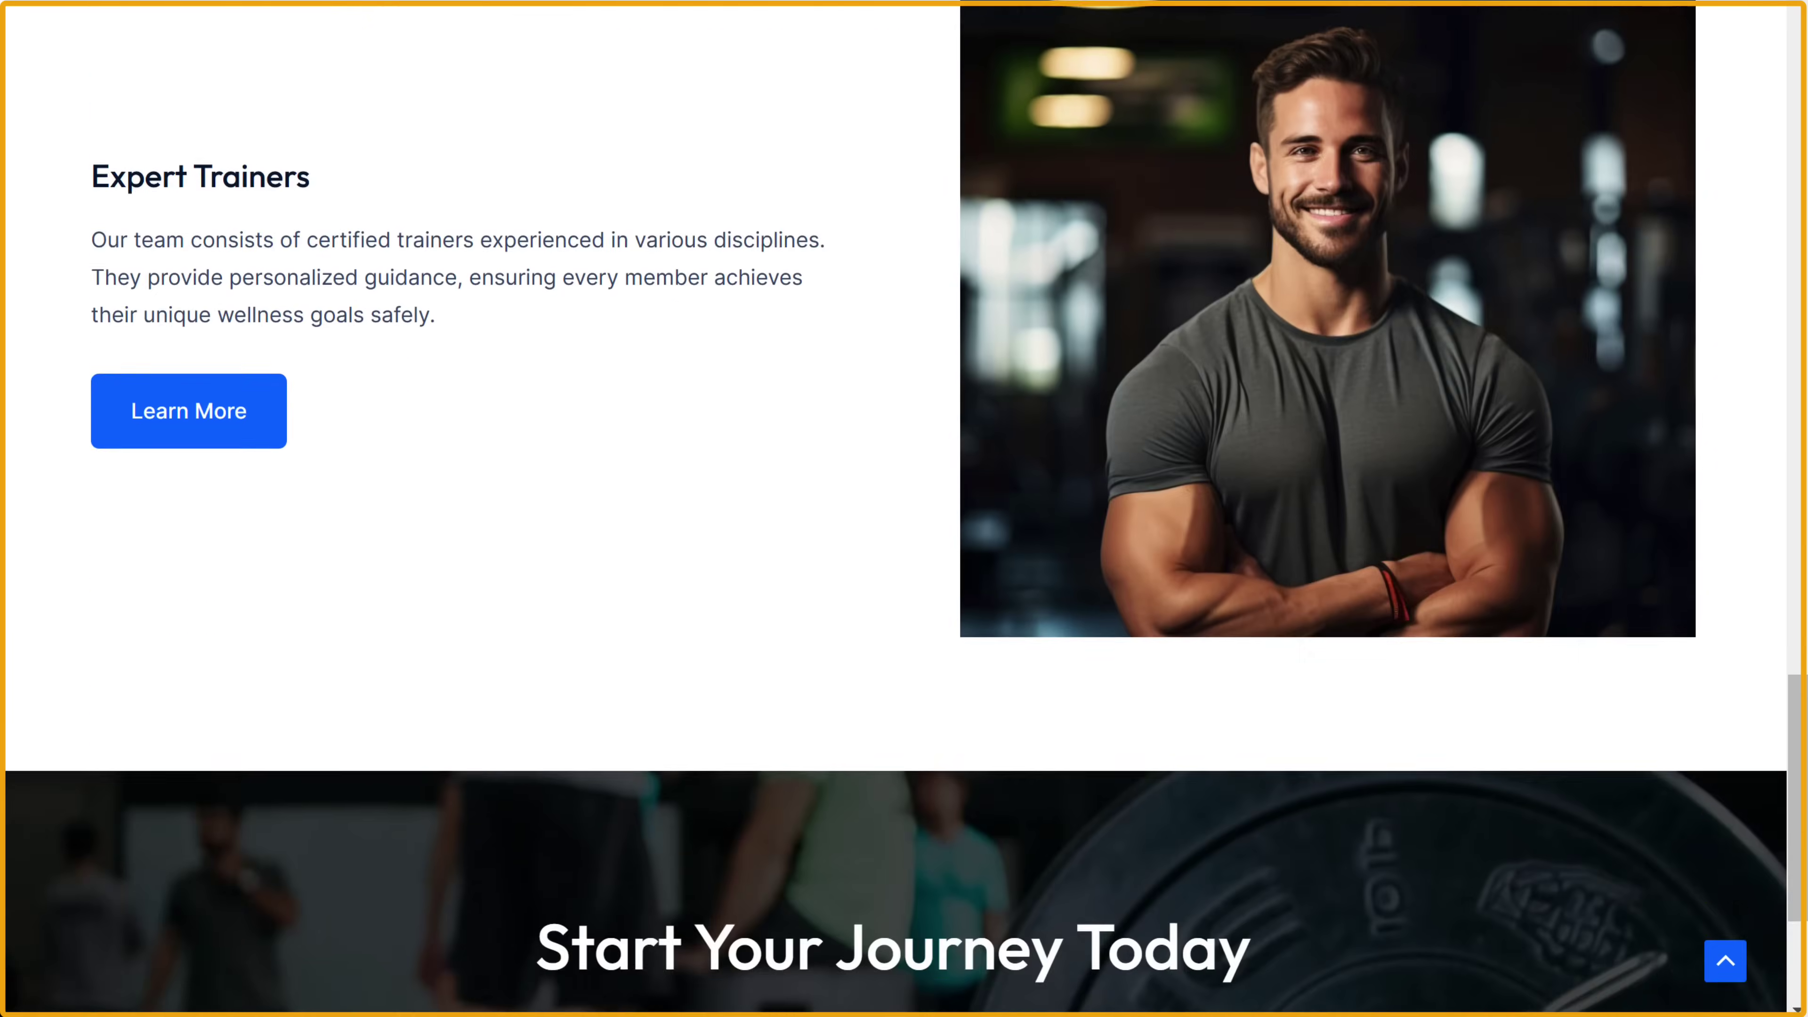
scroll(904, 509, down, 5)
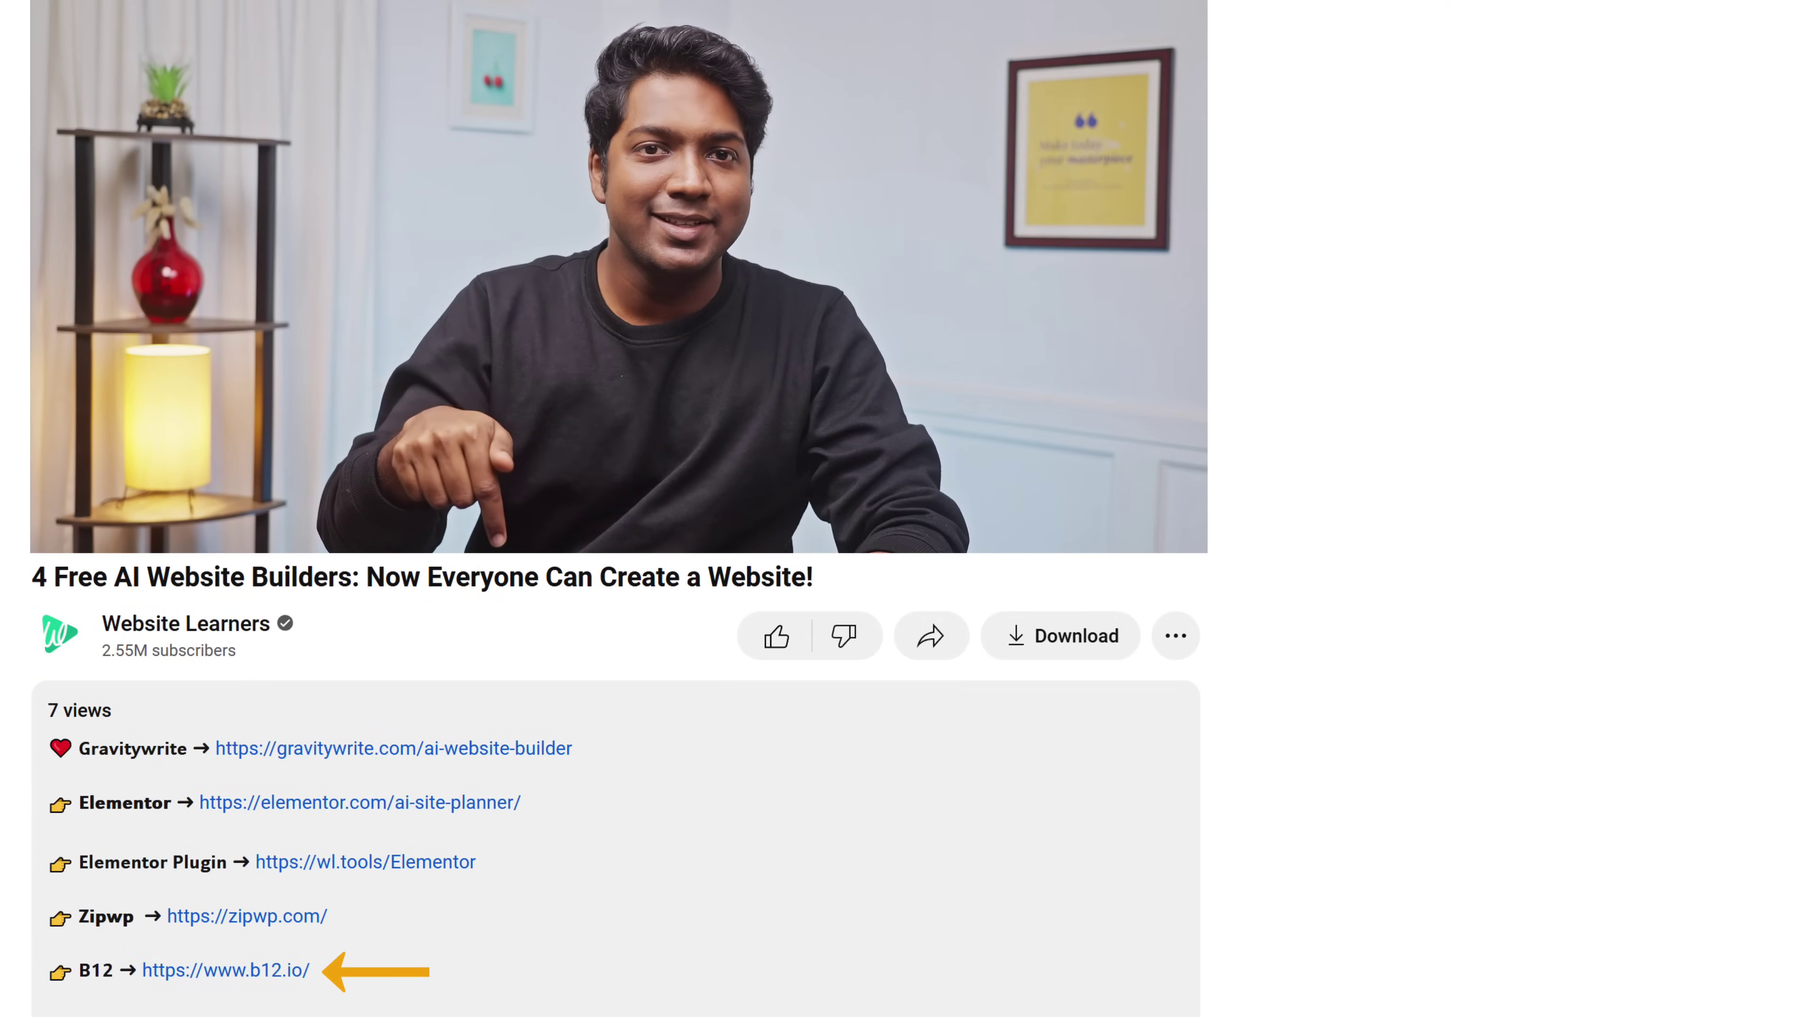
- Generate a B12 site named MoveWellz, described as a 120-day transformation program
click(258, 970)
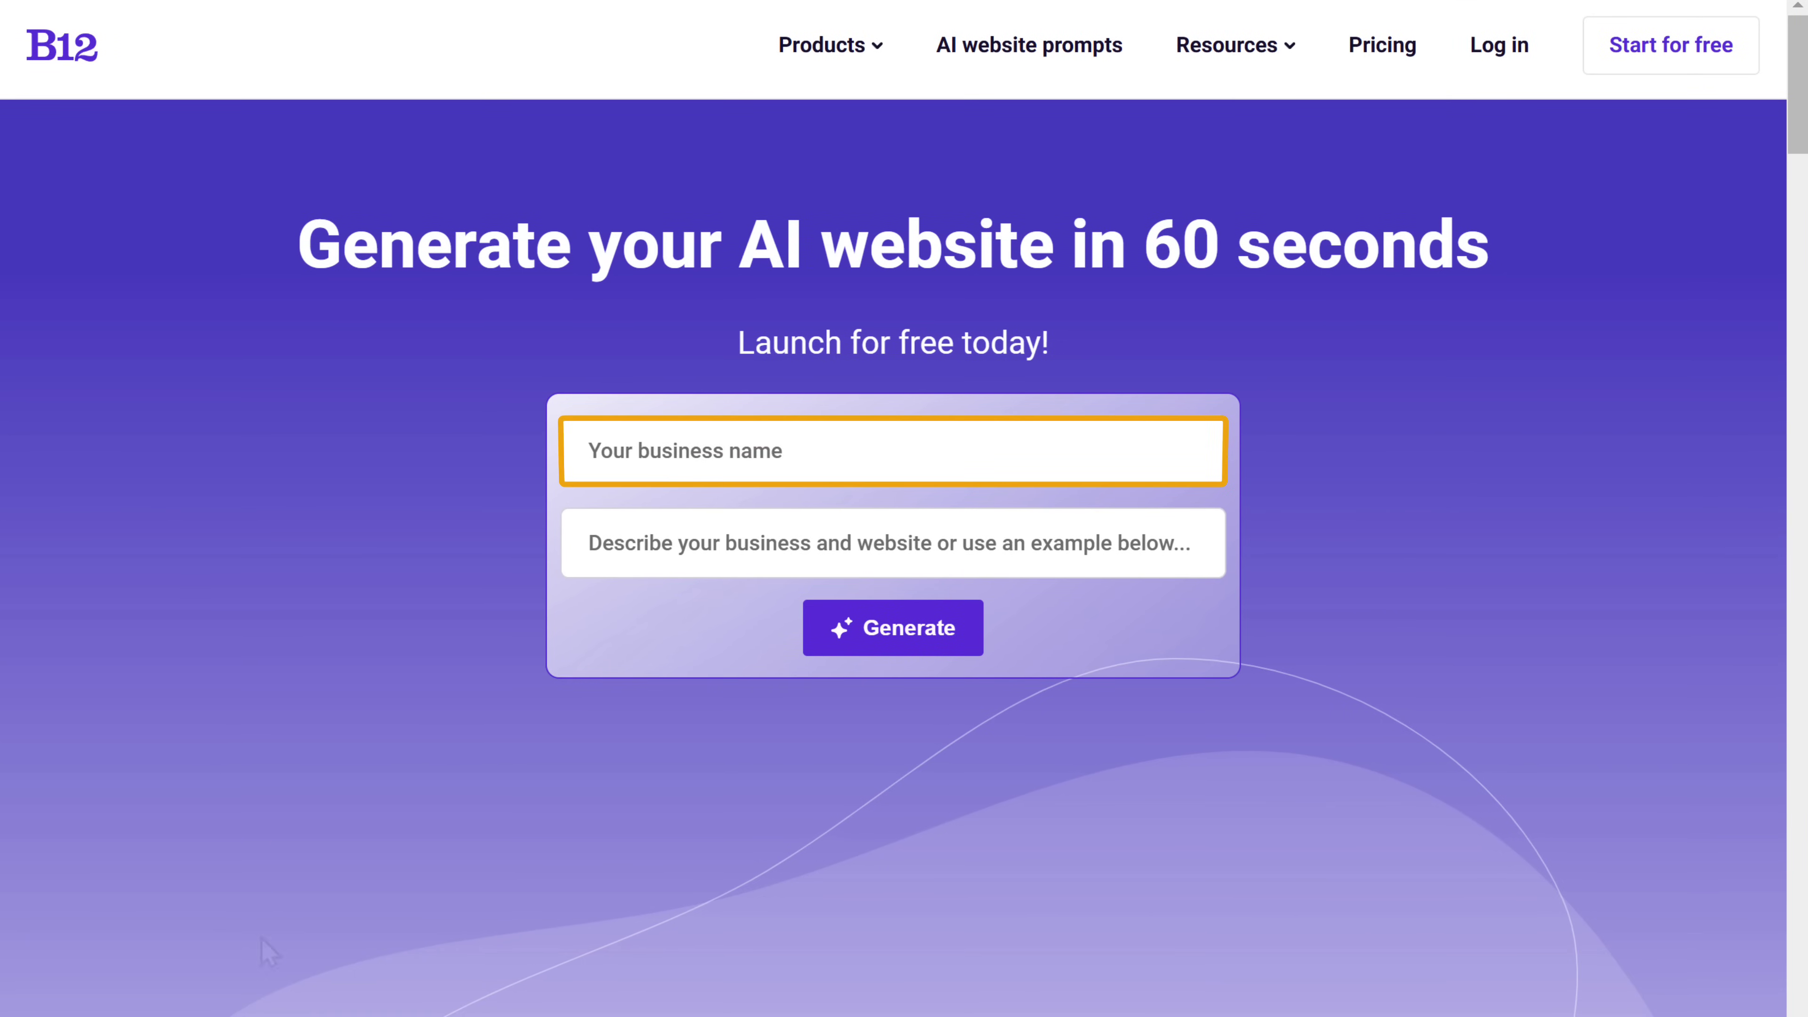
click(593, 444)
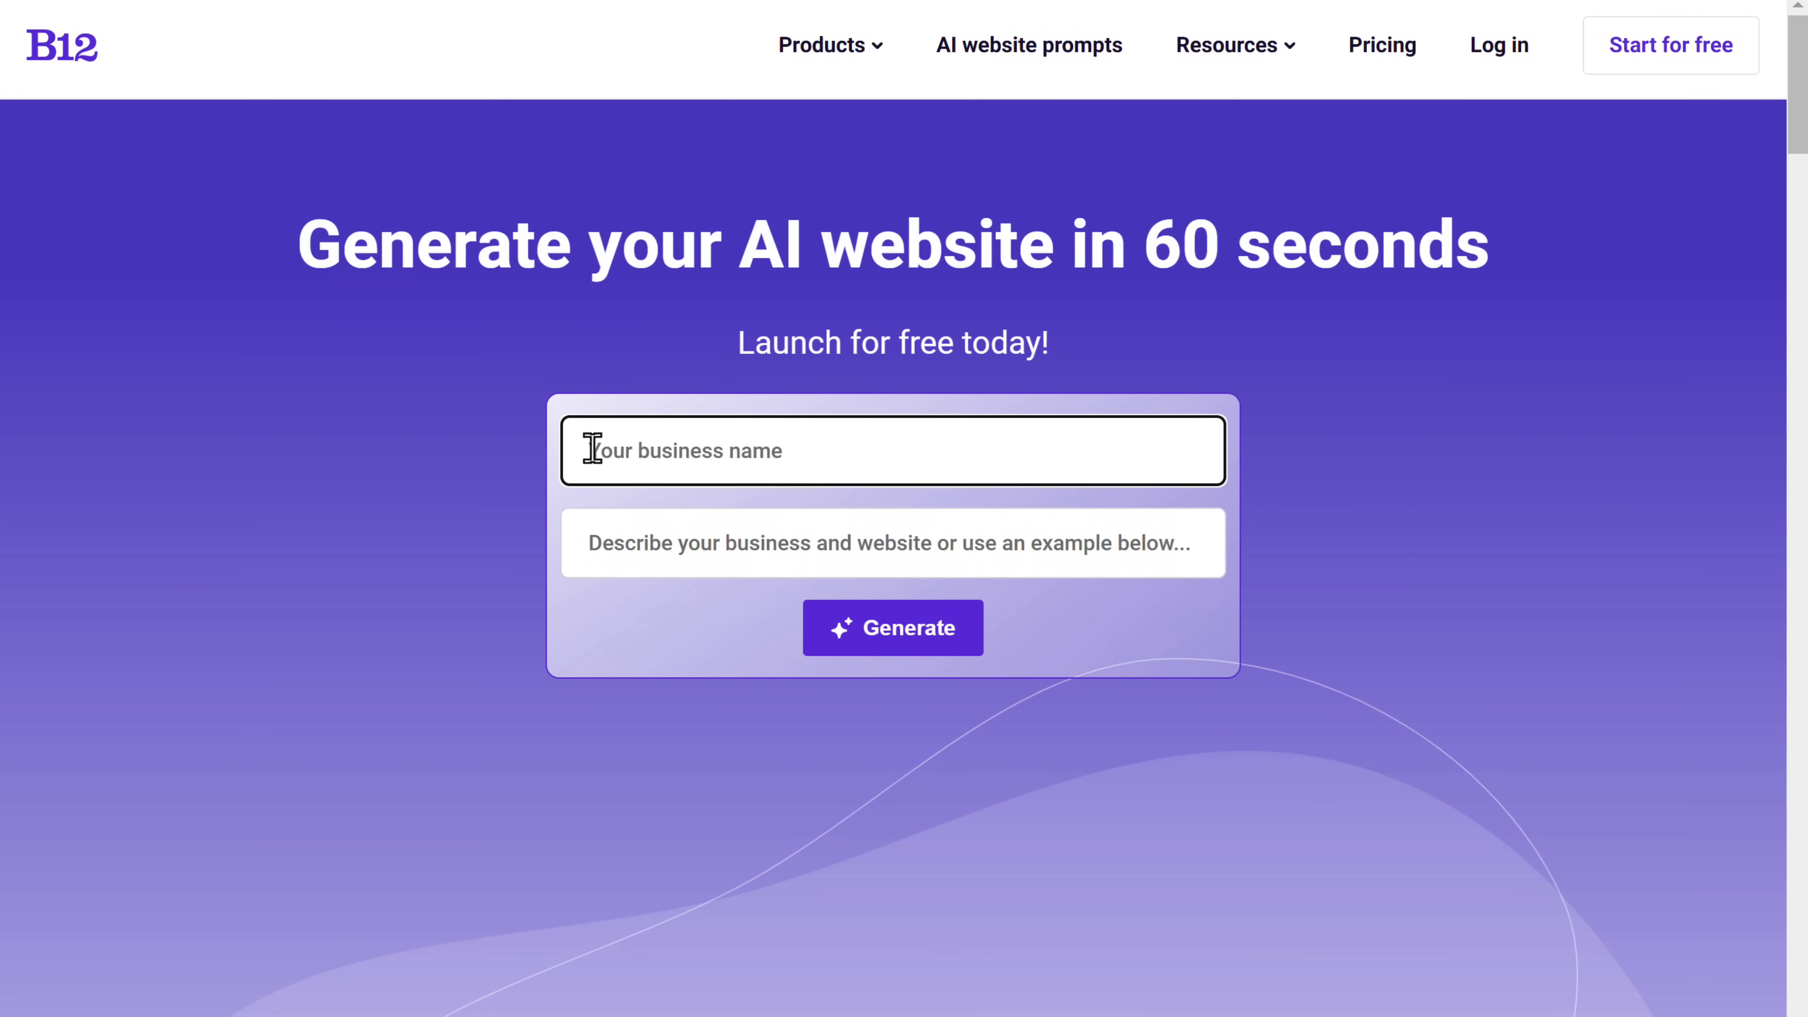
text(MoveWellz)
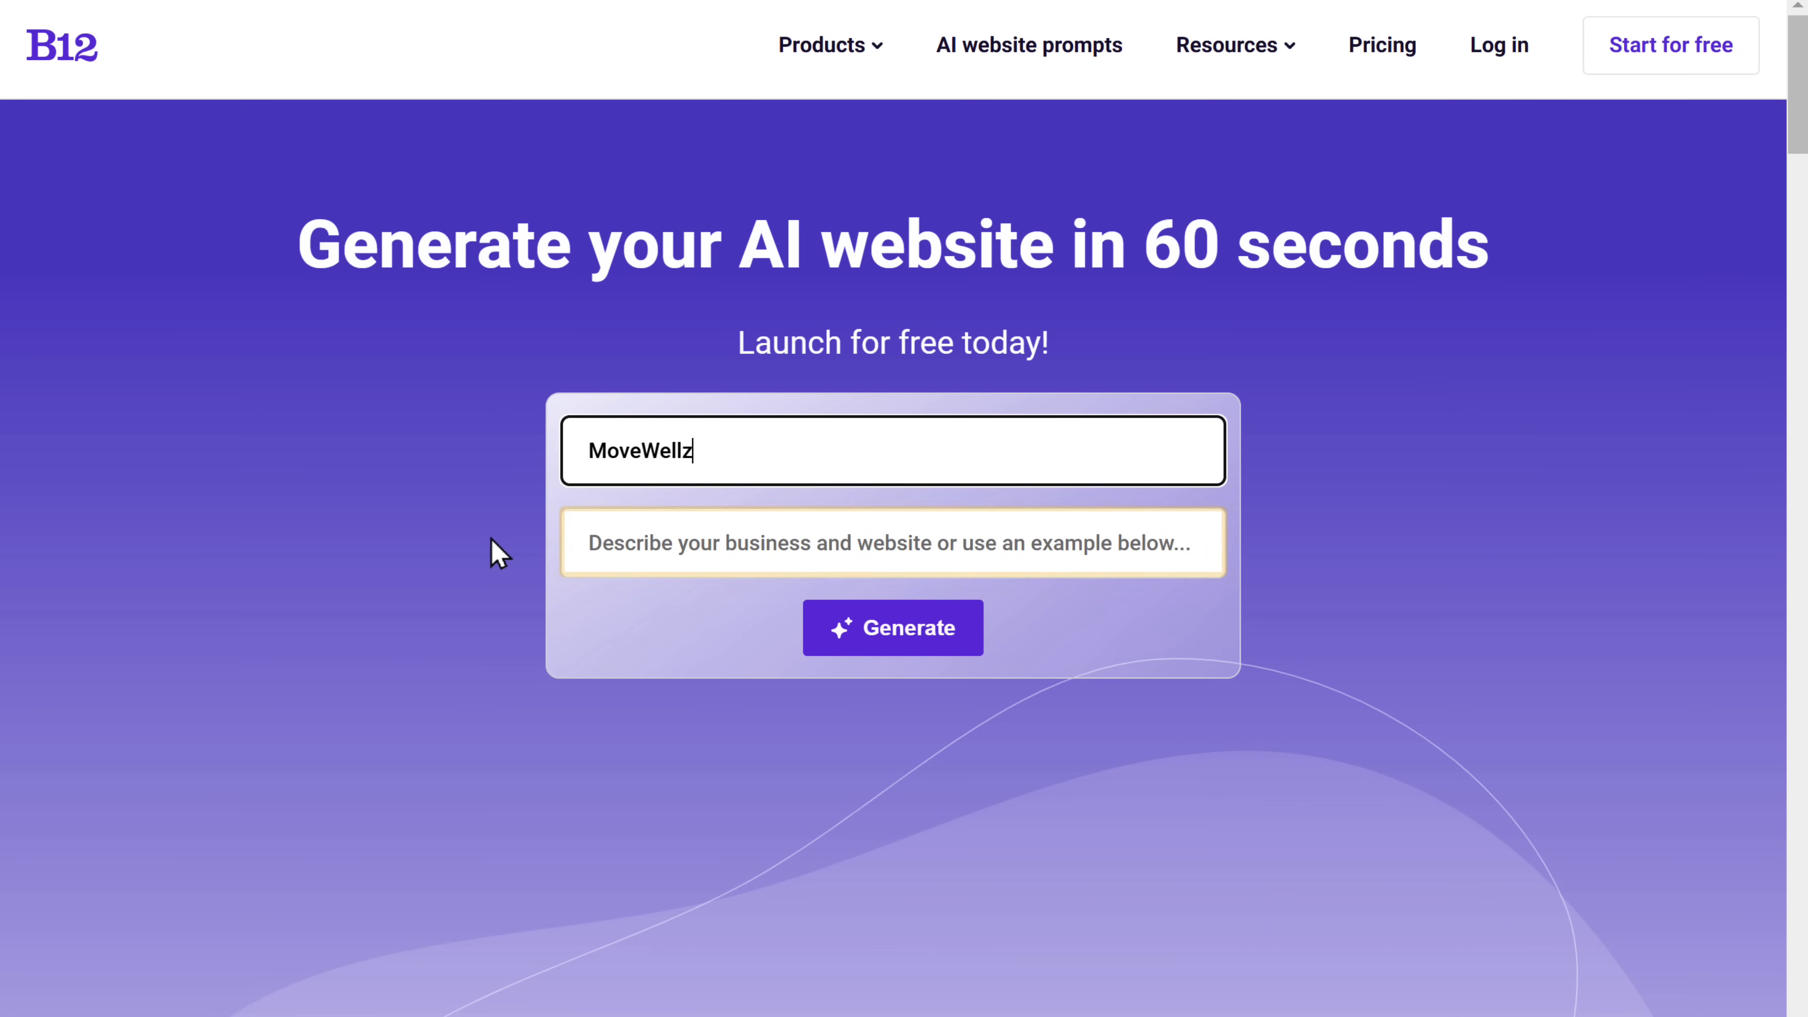
key(Tab)
text(MoveWellz offers a 120-day transformation program designed to help you build lasting health through structured training, balanced nutrition, and sustainable lifestyle)
key(Tab)
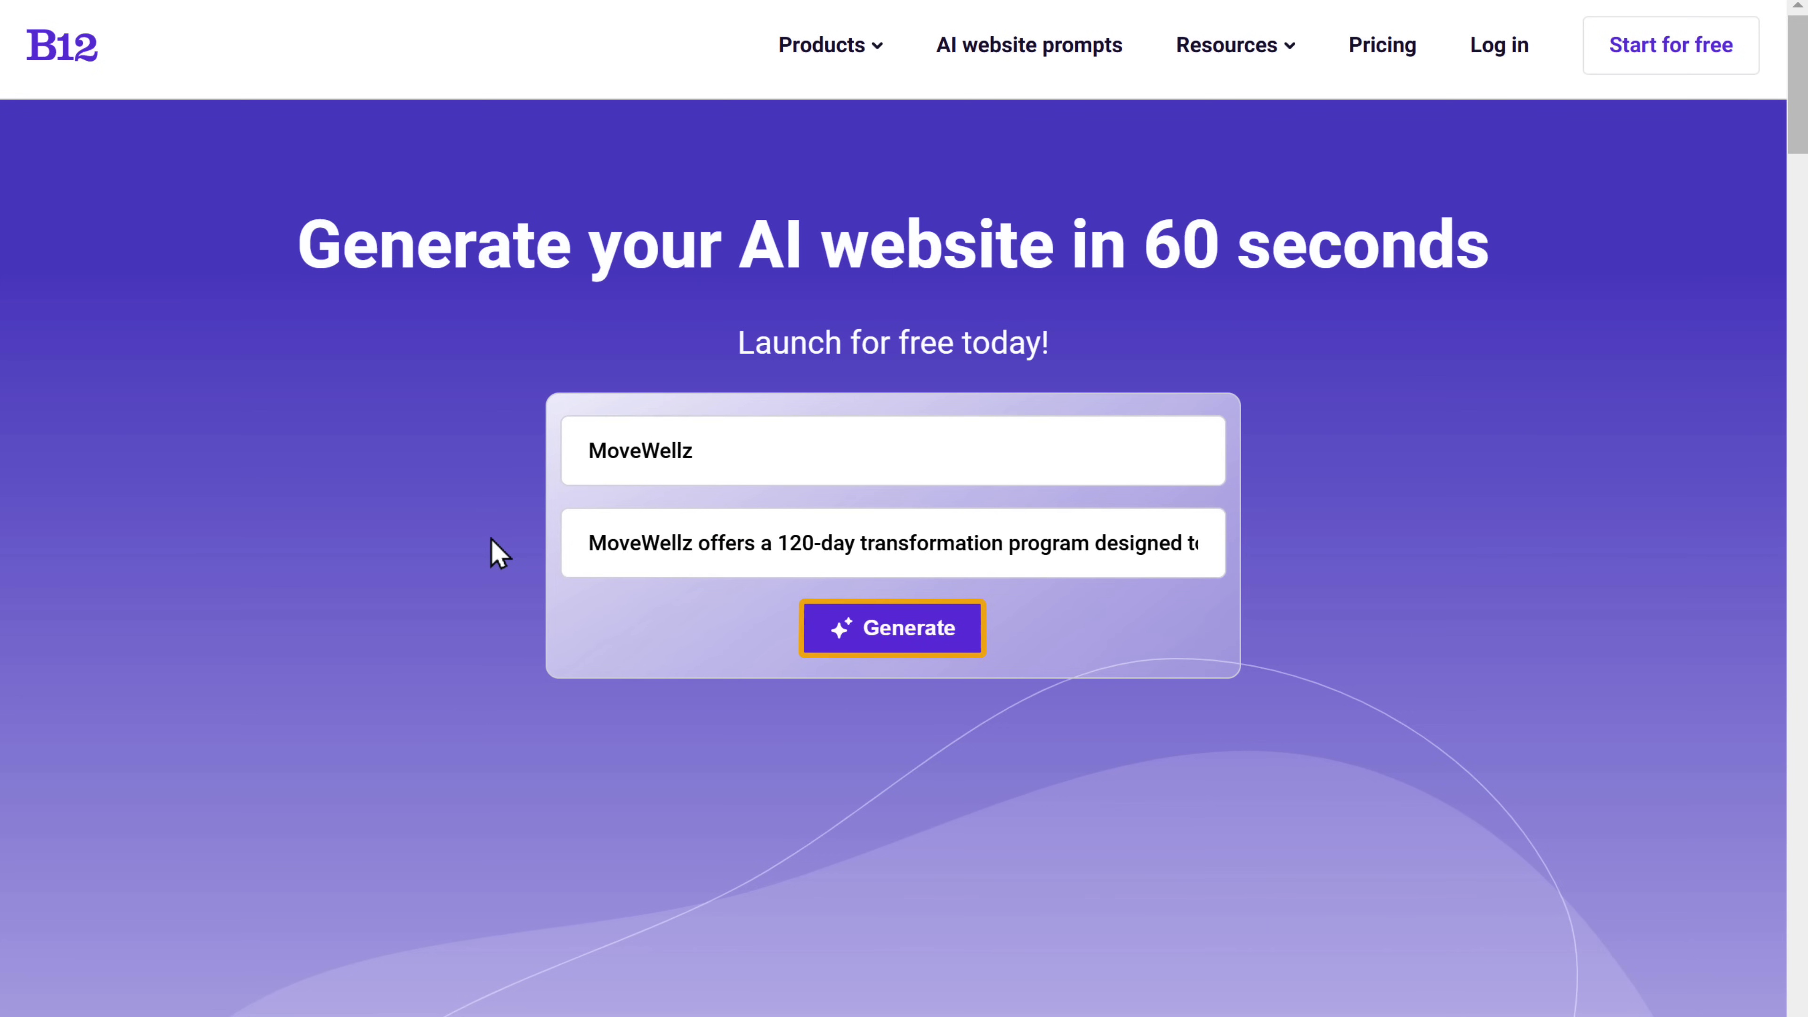
click(891, 636)
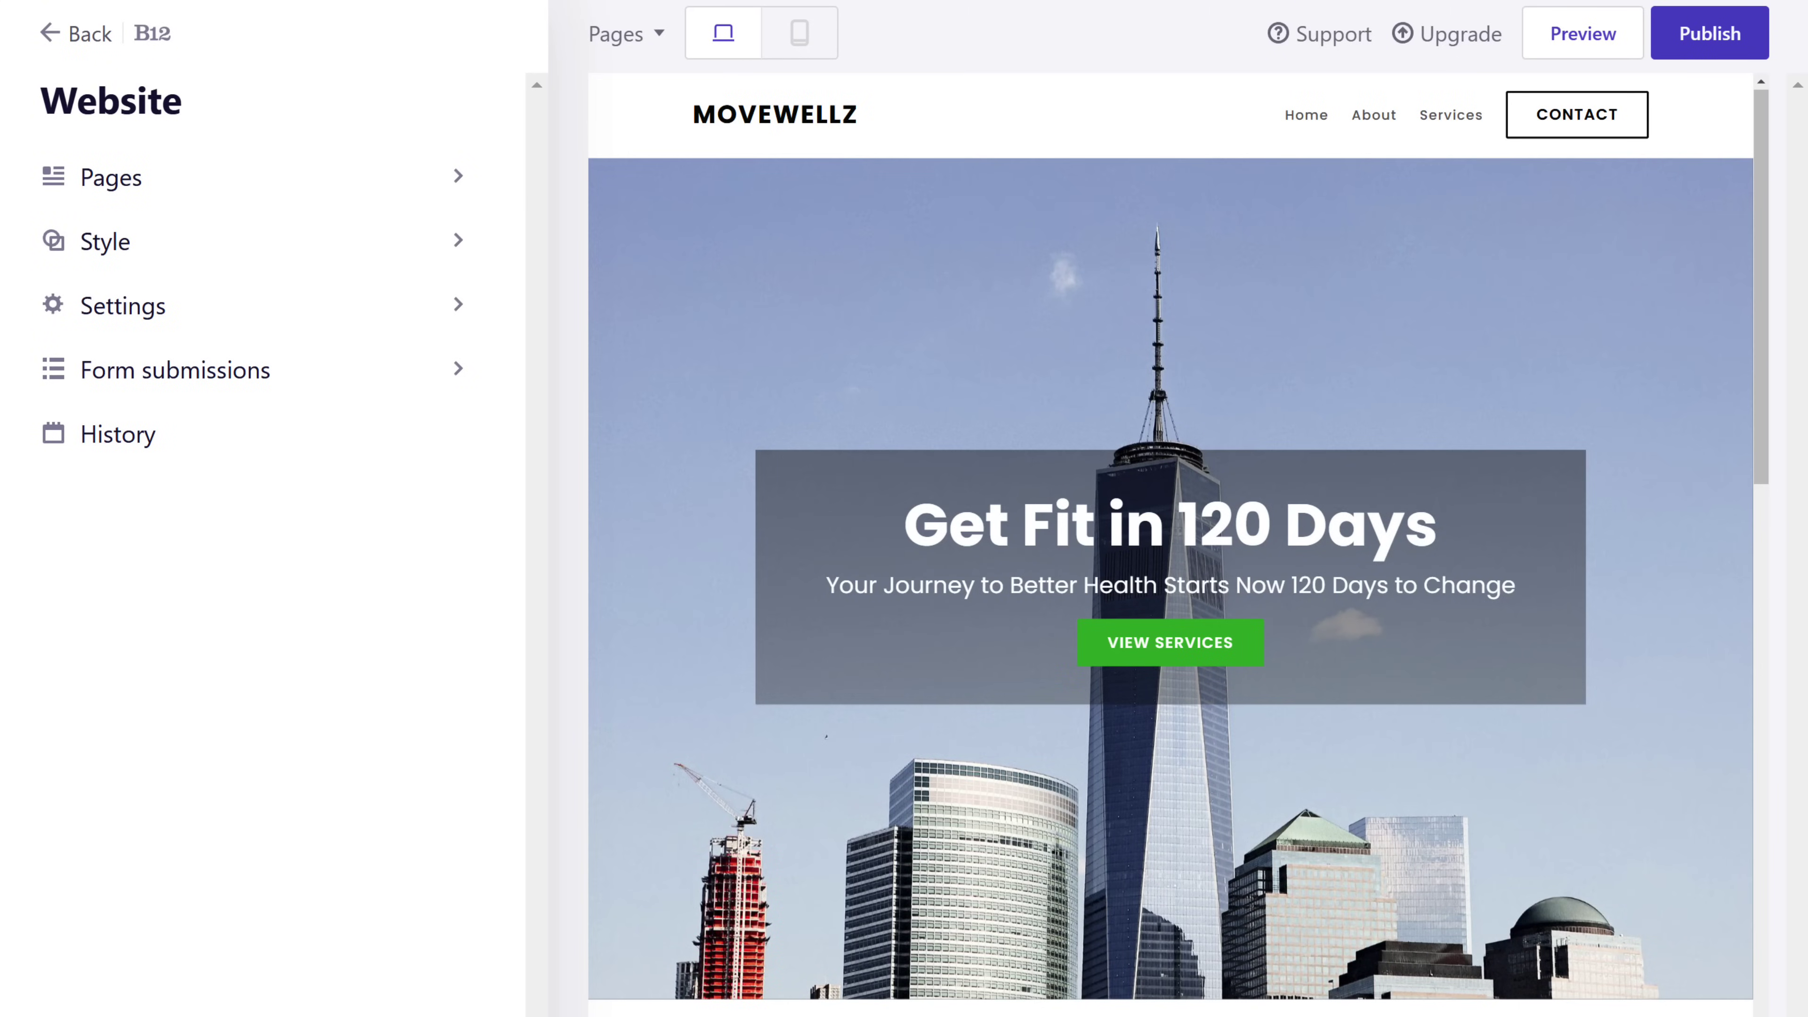
scroll(1171, 542, down, 20)
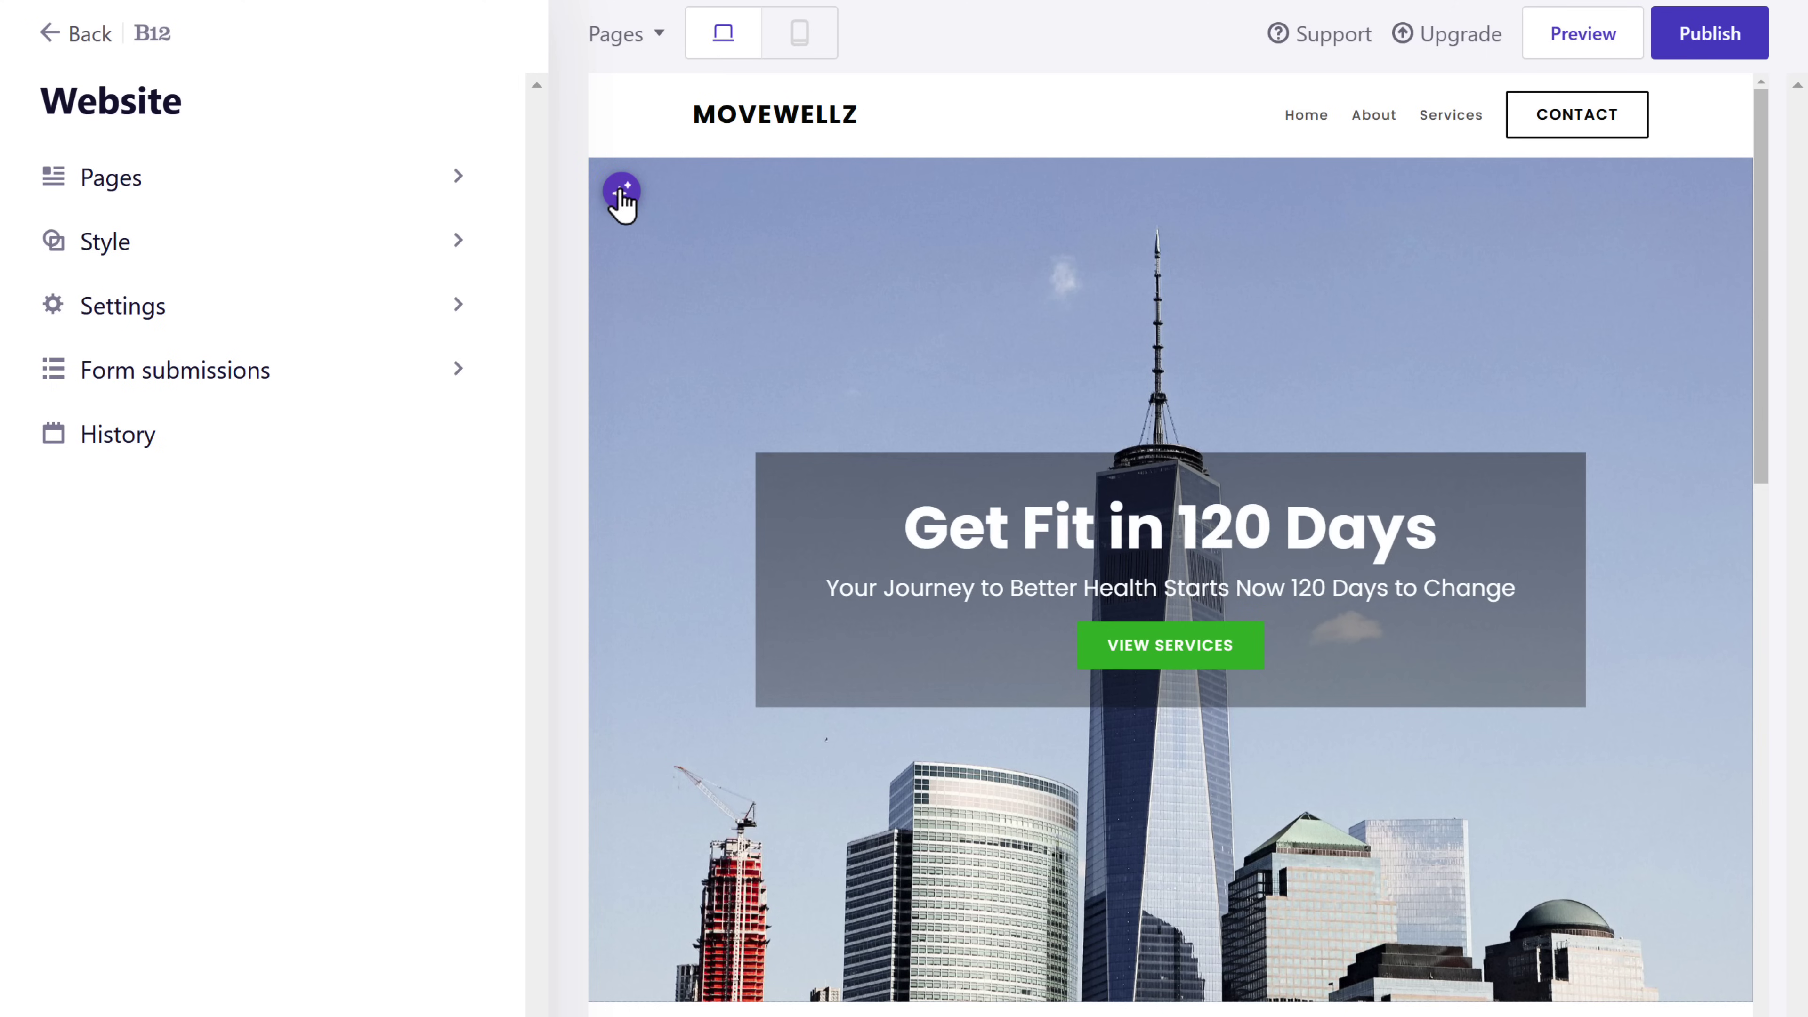
- Regenerate the hero content with AI and change its title to 'Transform your life'
click(620, 191)
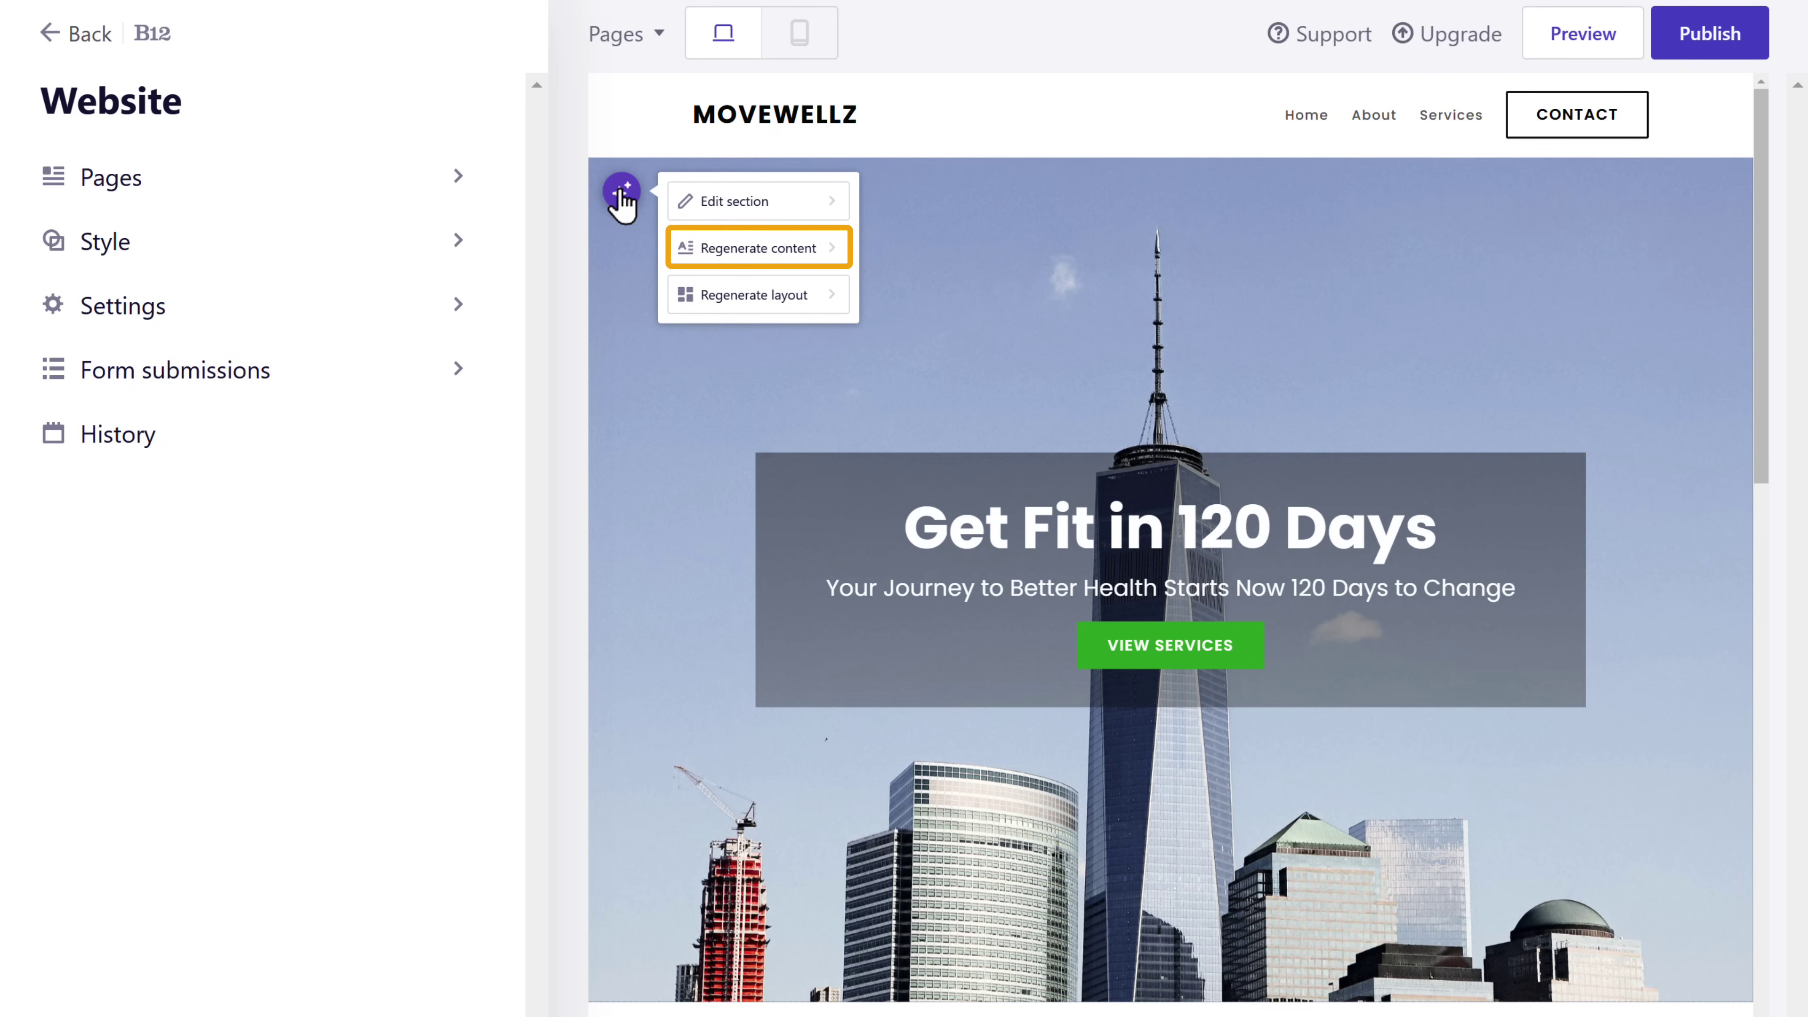
click(732, 258)
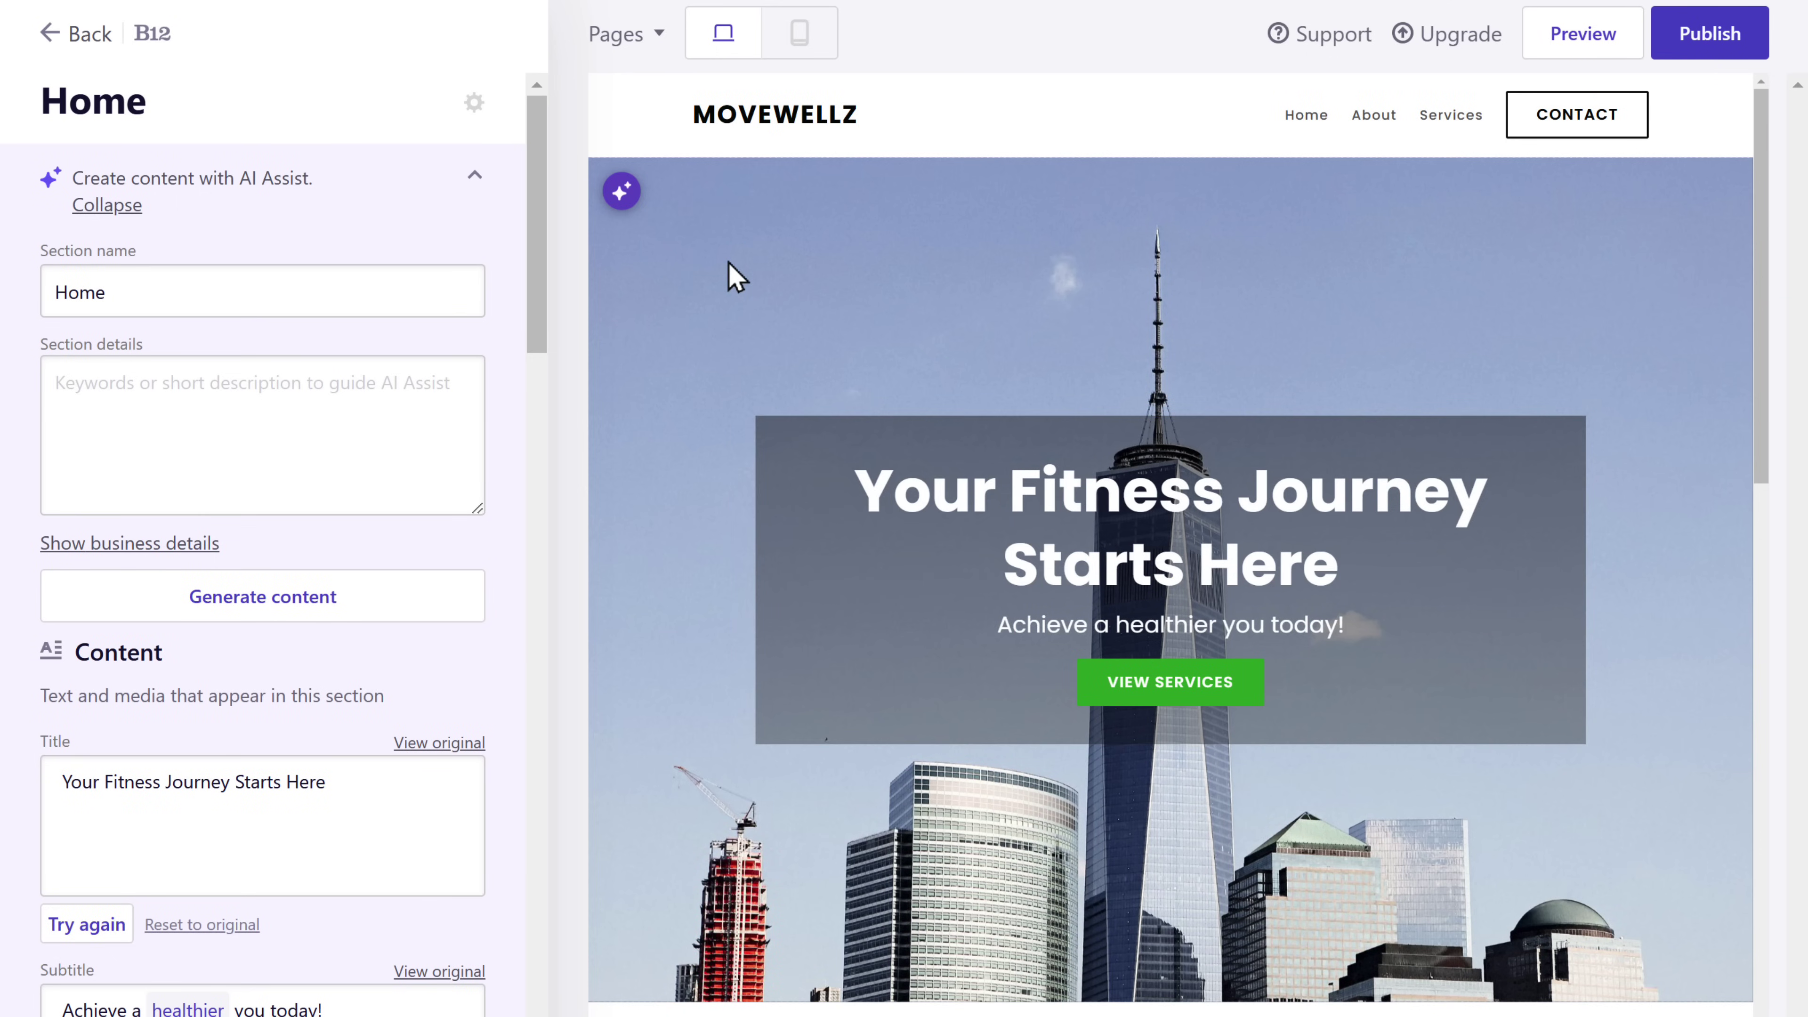
click(330, 784)
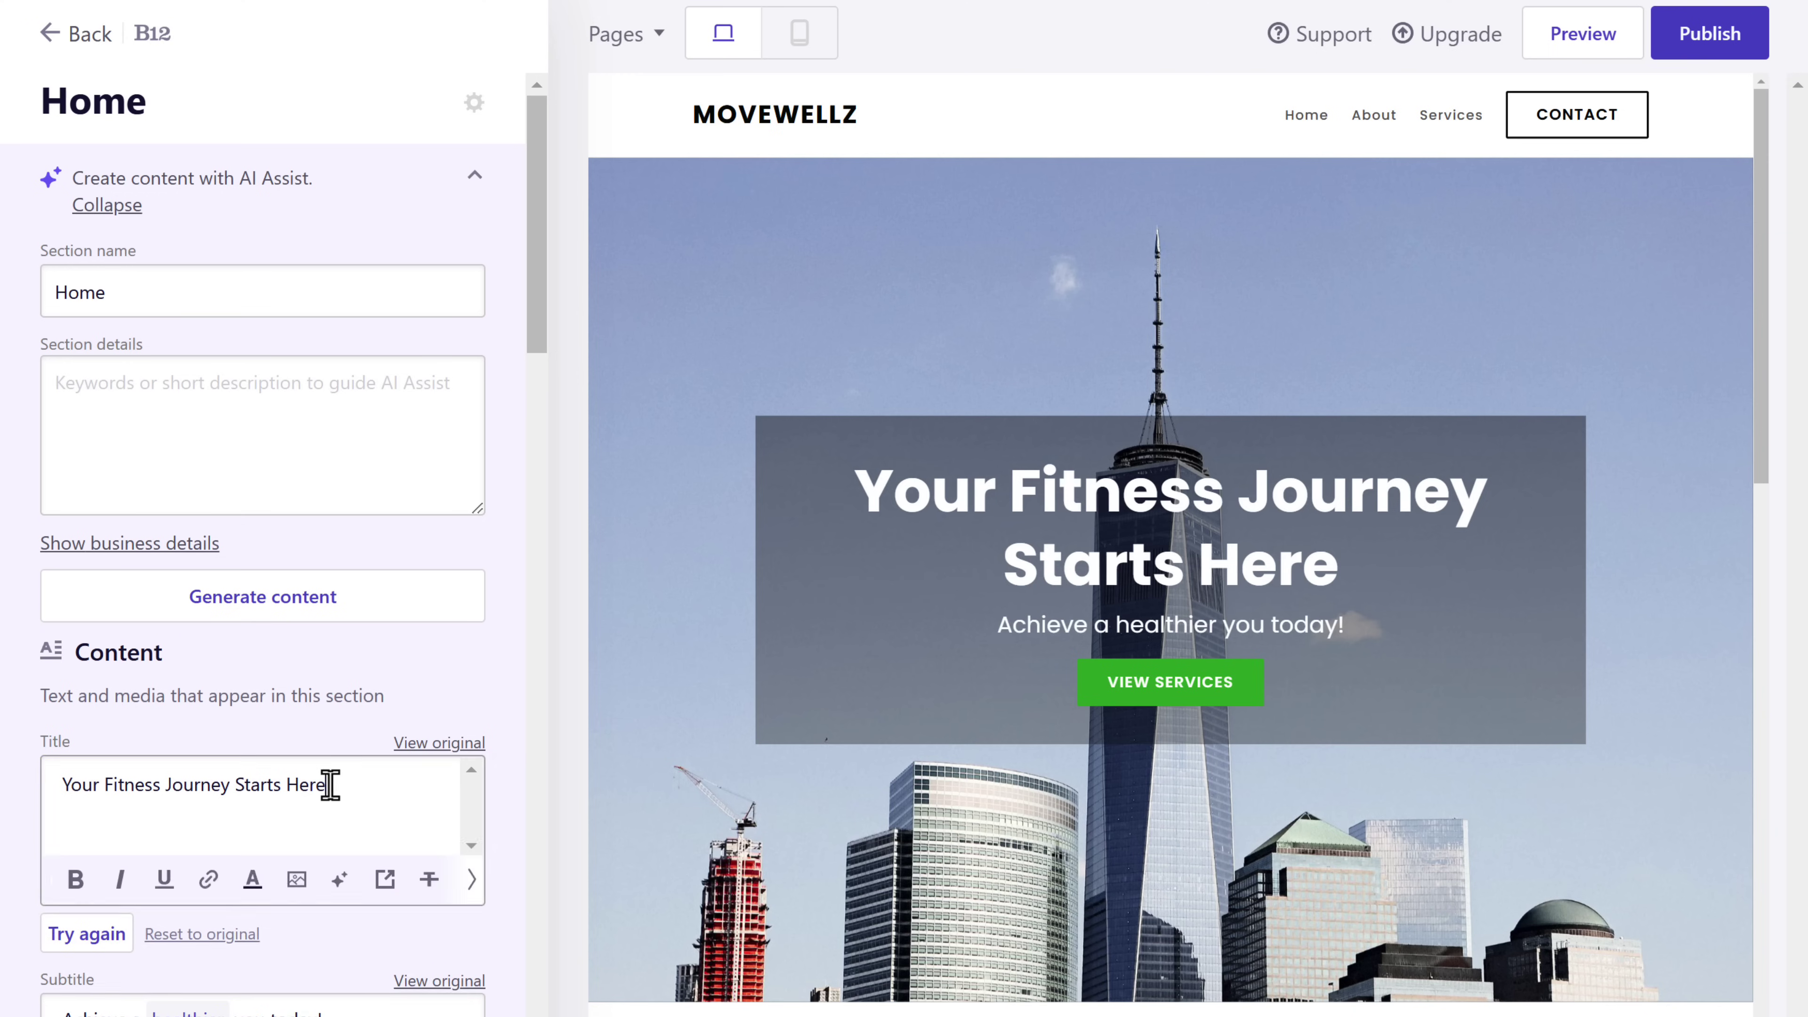
drag(330, 784, 99, 784)
text(Transform your life)
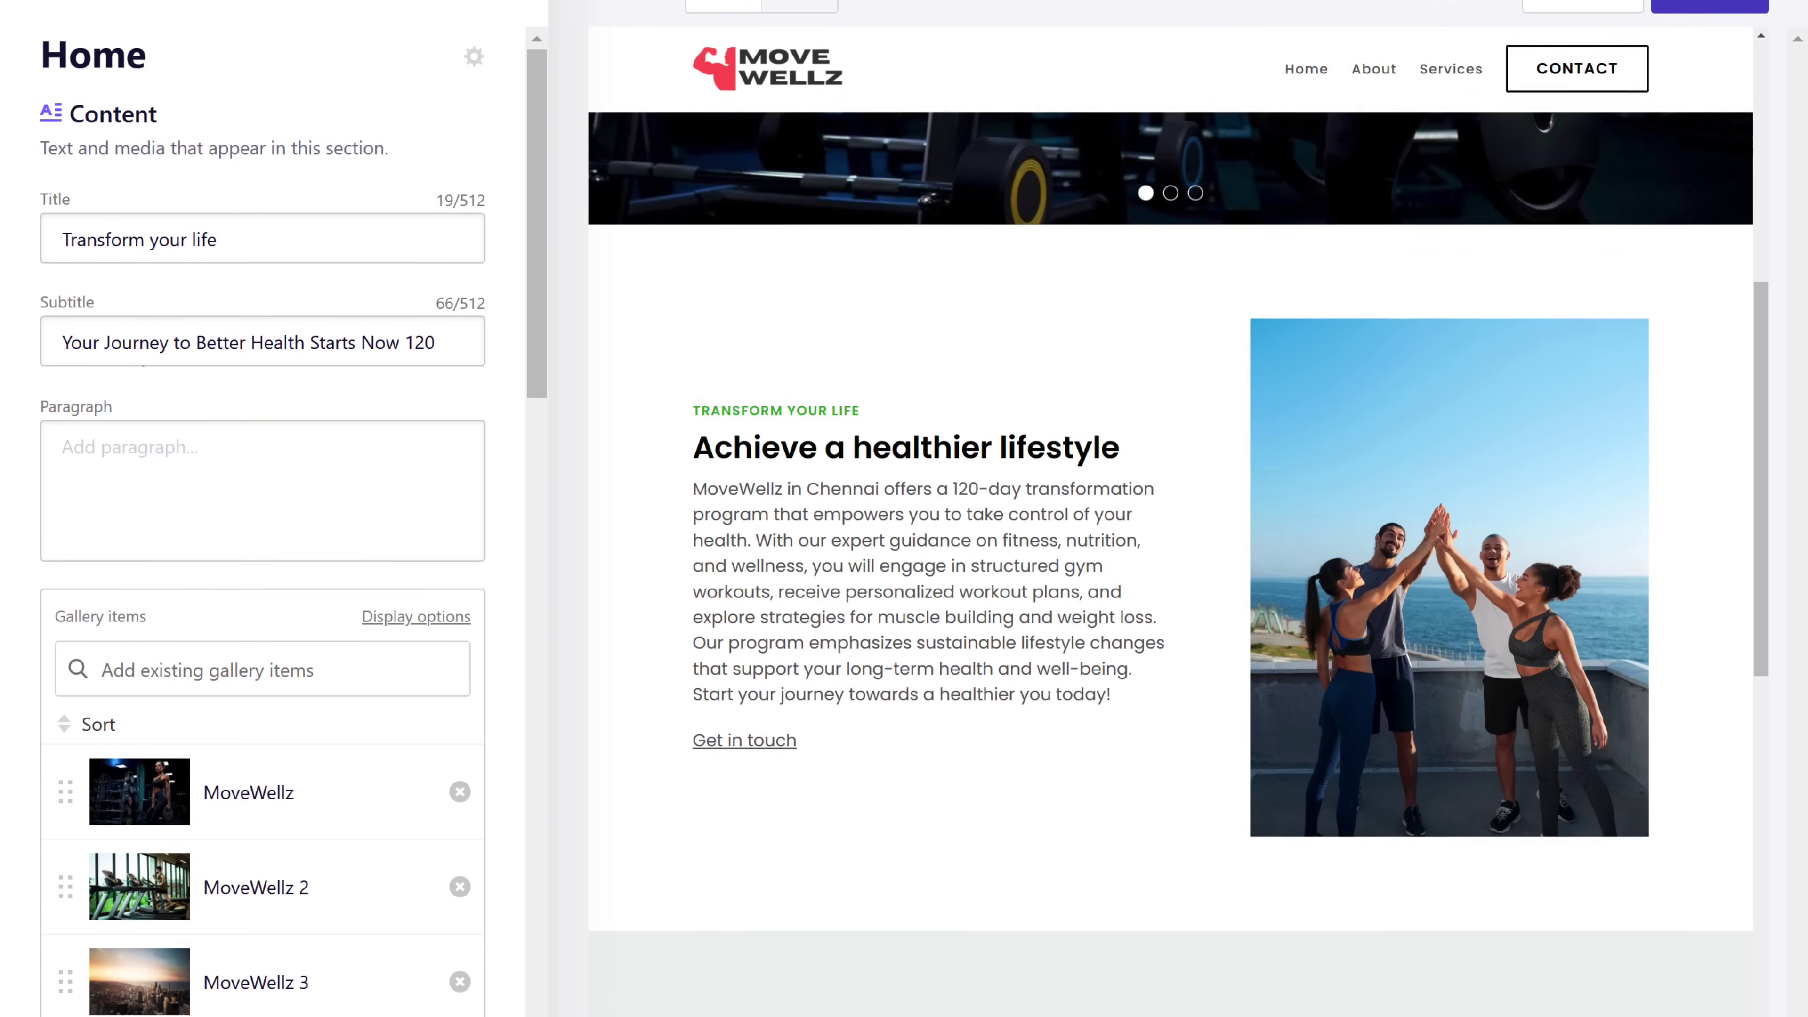
- Review the page and publish the MoveWellz site
scroll(1171, 499, down, 10)
scroll(1171, 498, up, 15)
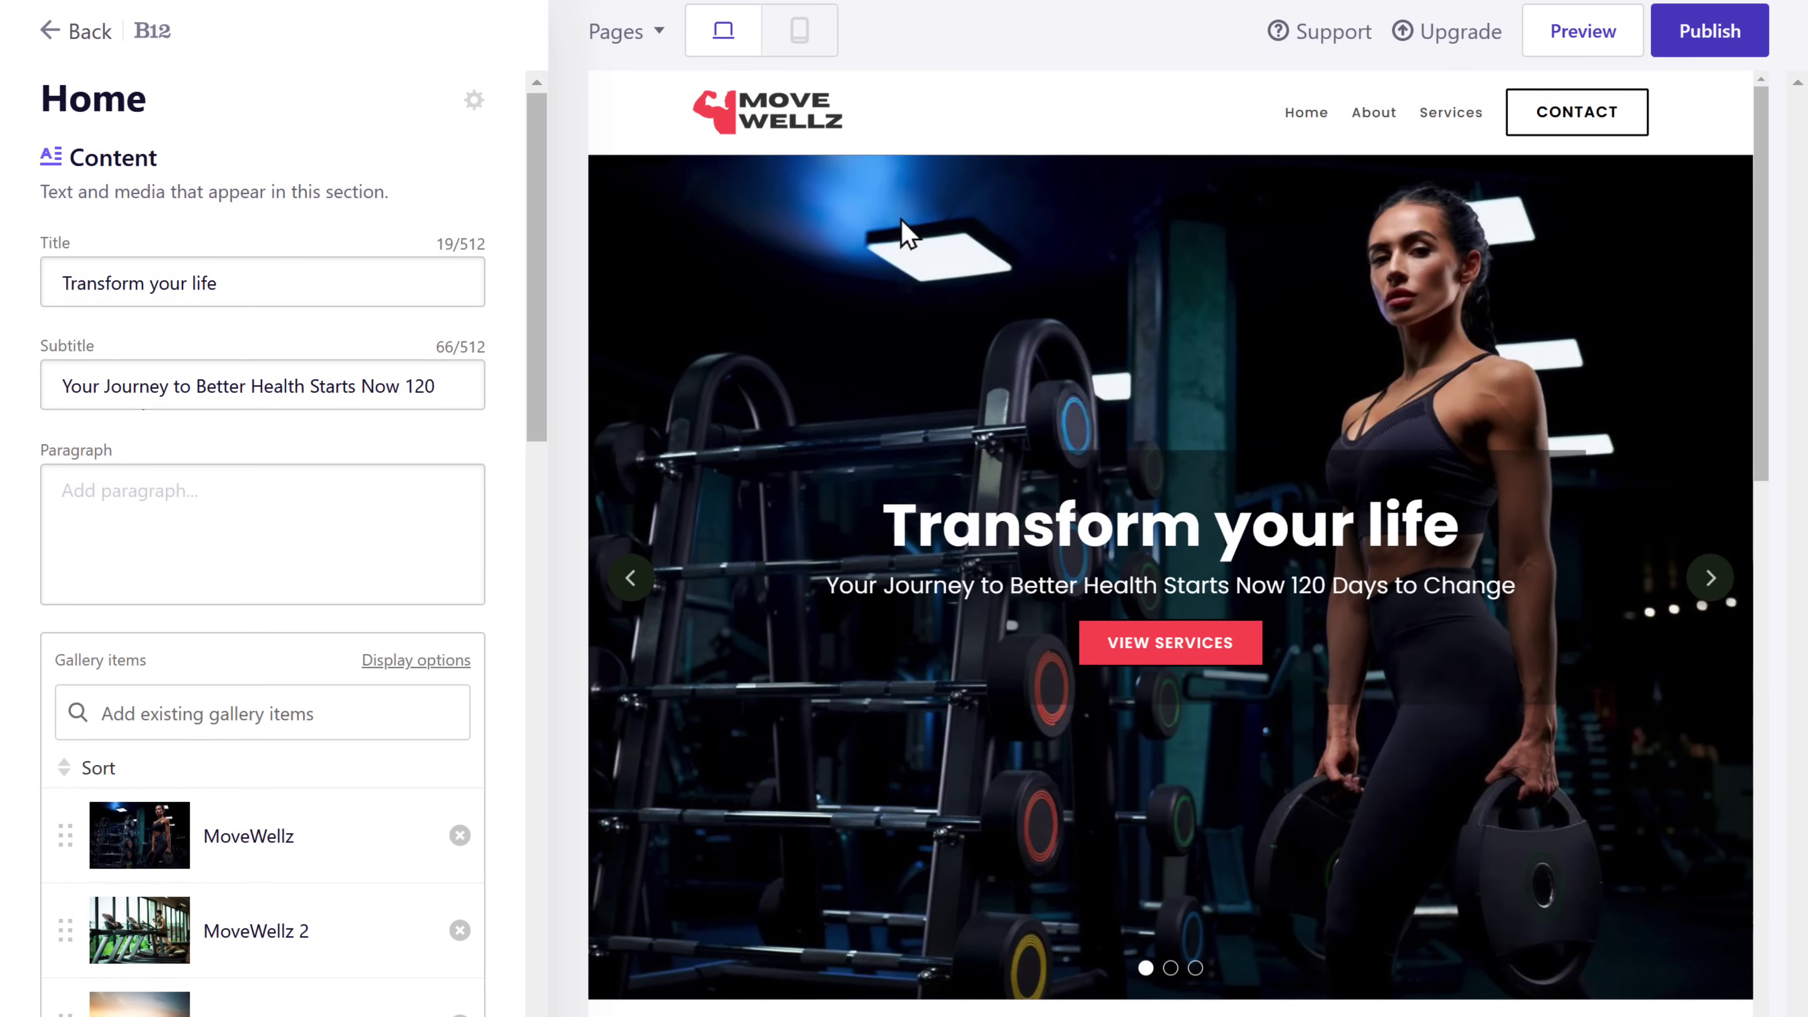
click(1708, 43)
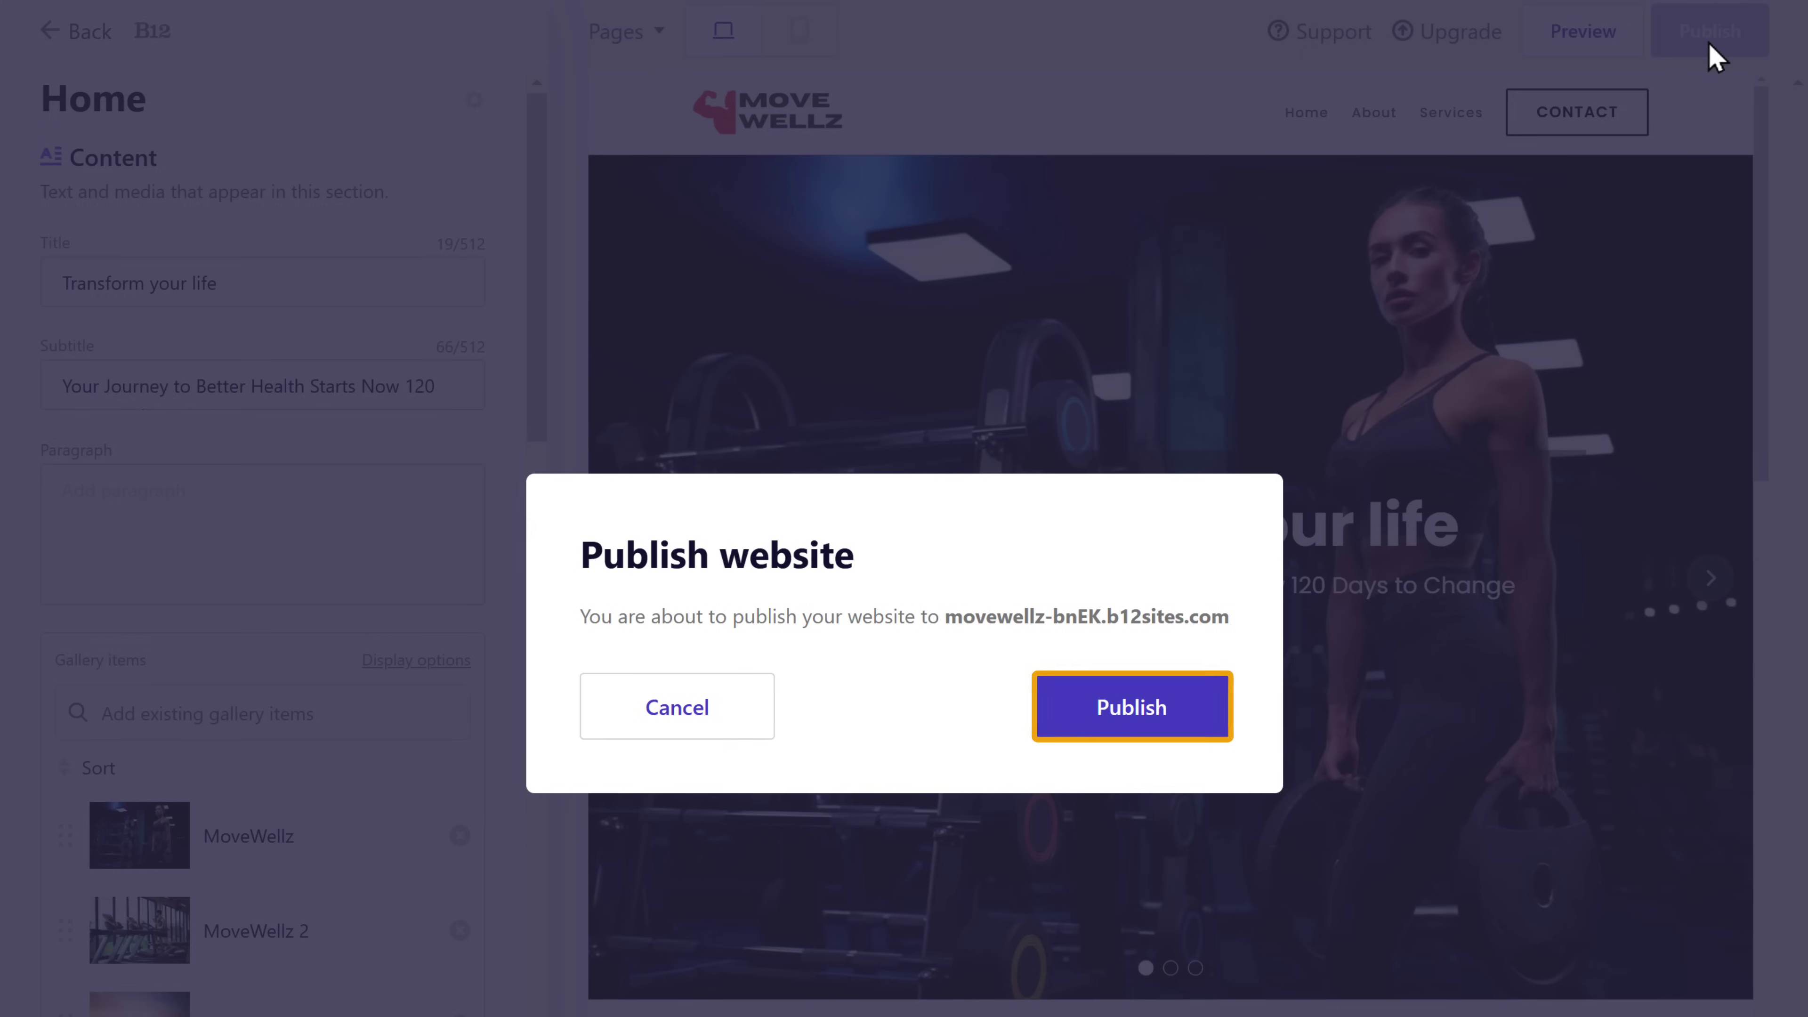
click(1117, 720)
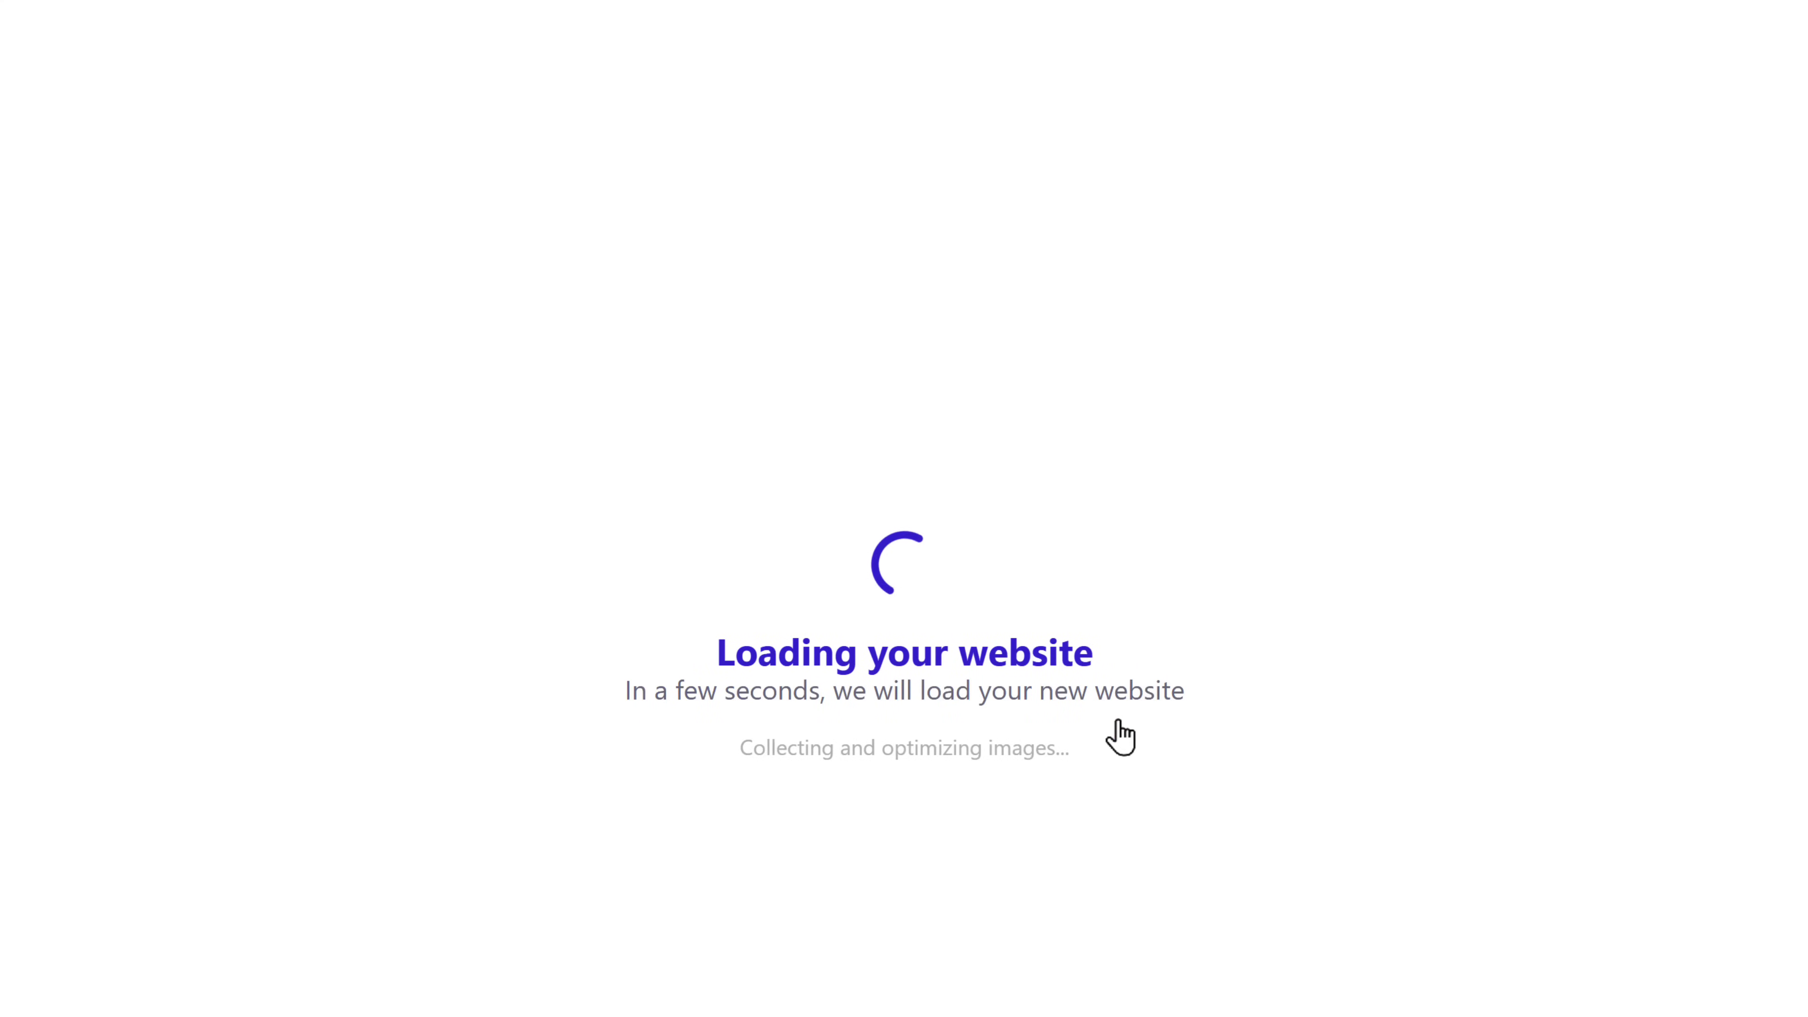